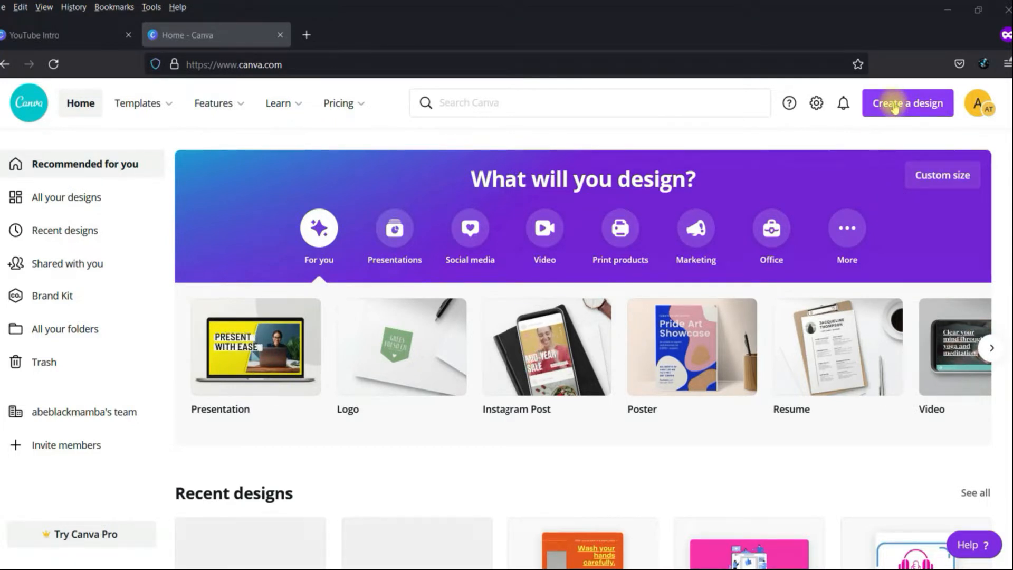
Create a blank 1920 × 1080 px Video design and title it Intro Video
click(894, 107)
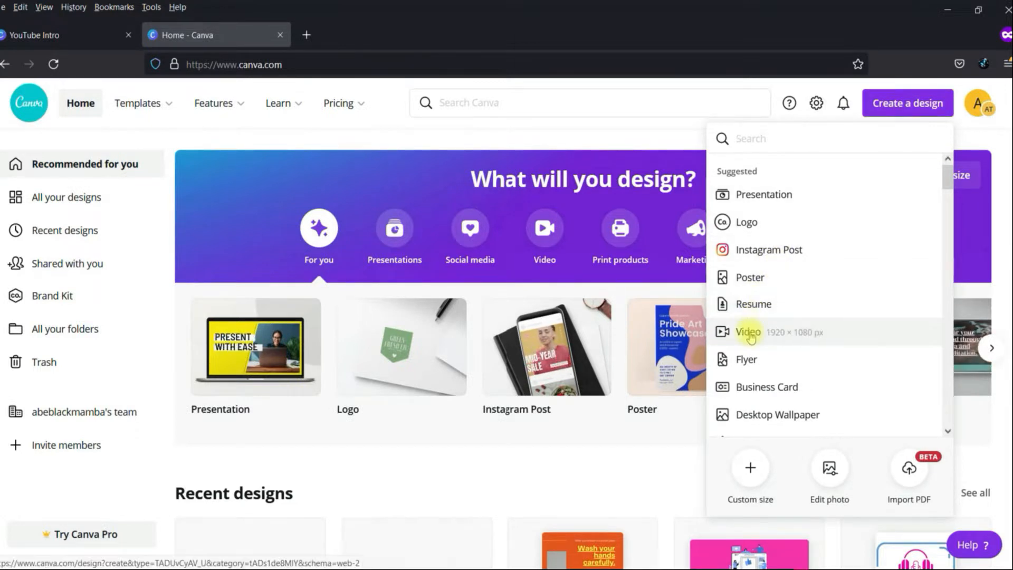
click(794, 340)
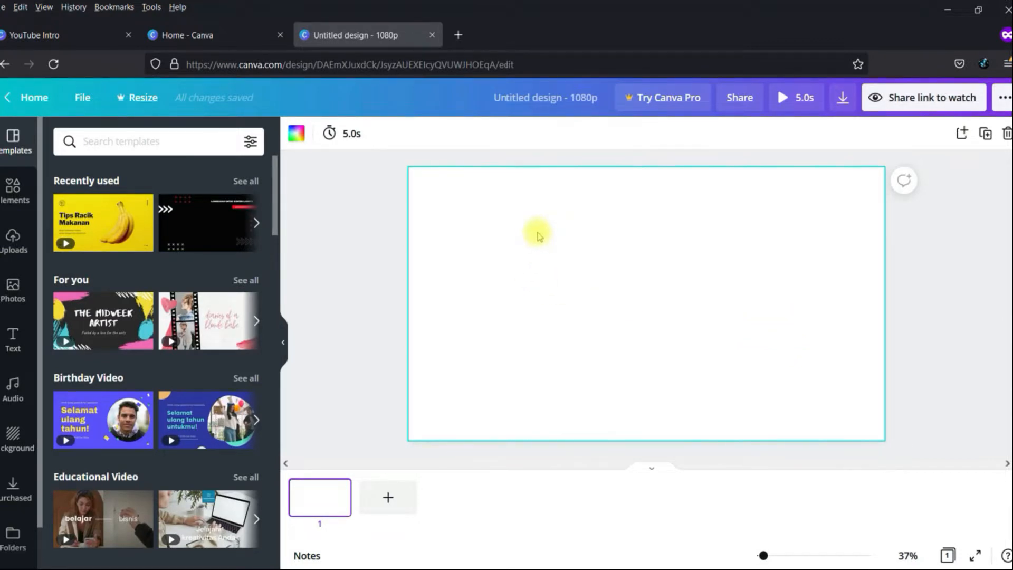
click(549, 97)
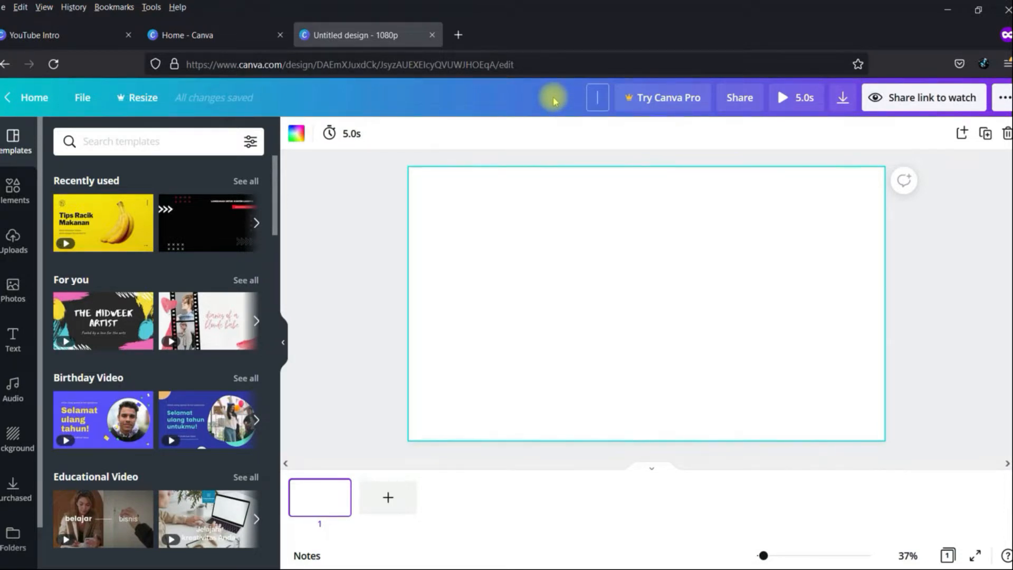
text(Intro Video)
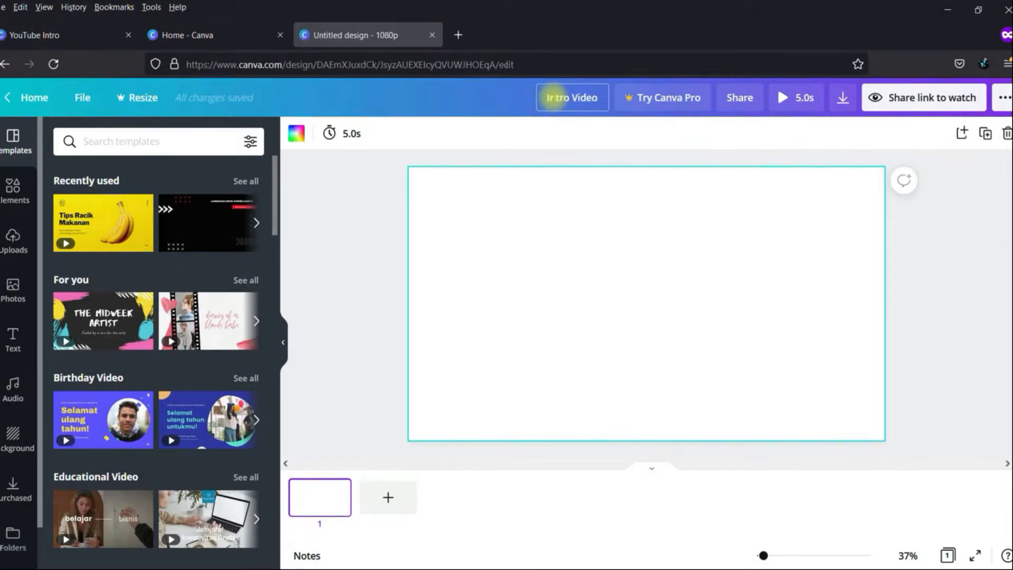
click(607, 305)
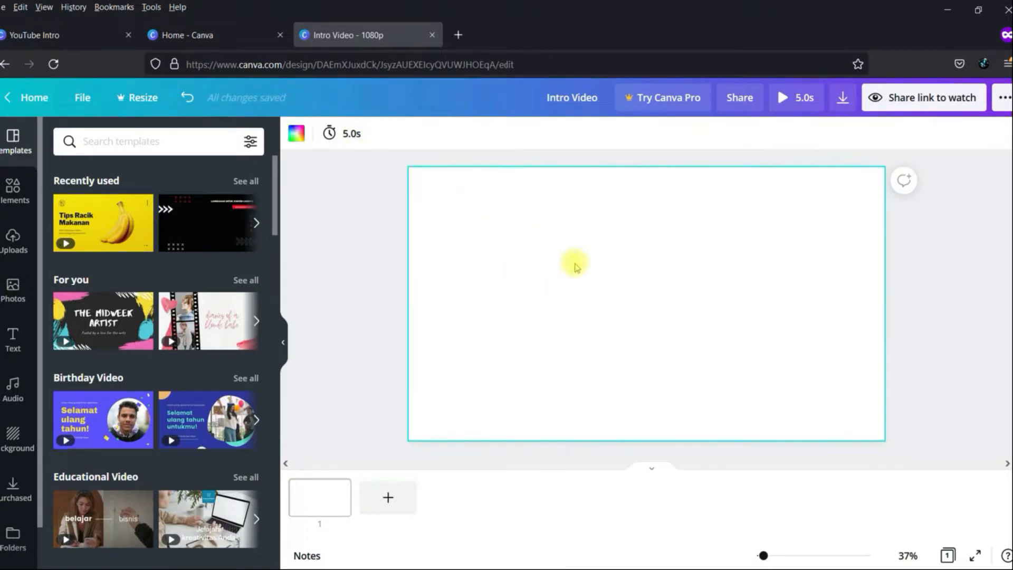
Set the blank page's timing to 2.5 seconds
click(354, 135)
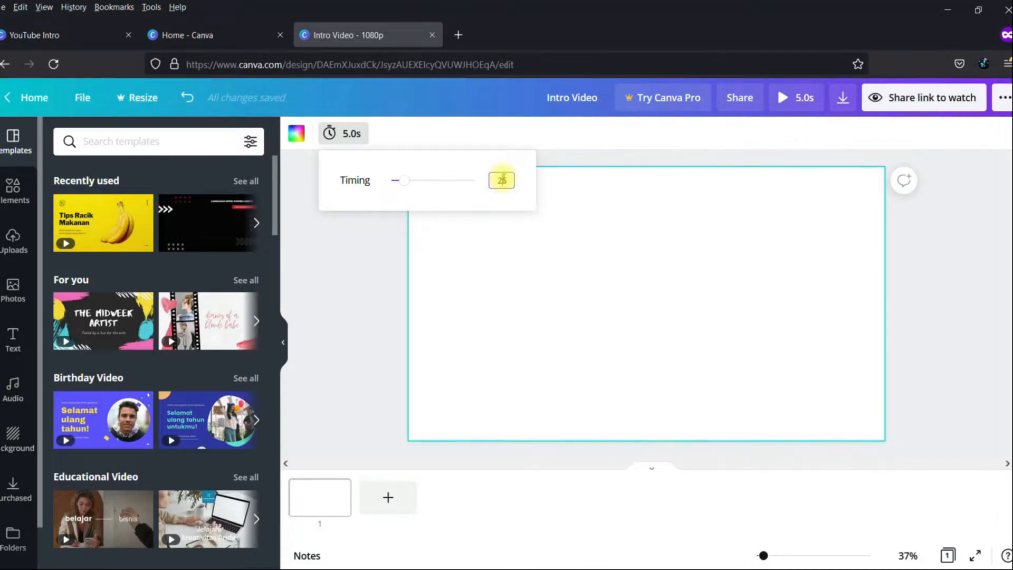
key(Return)
click(372, 256)
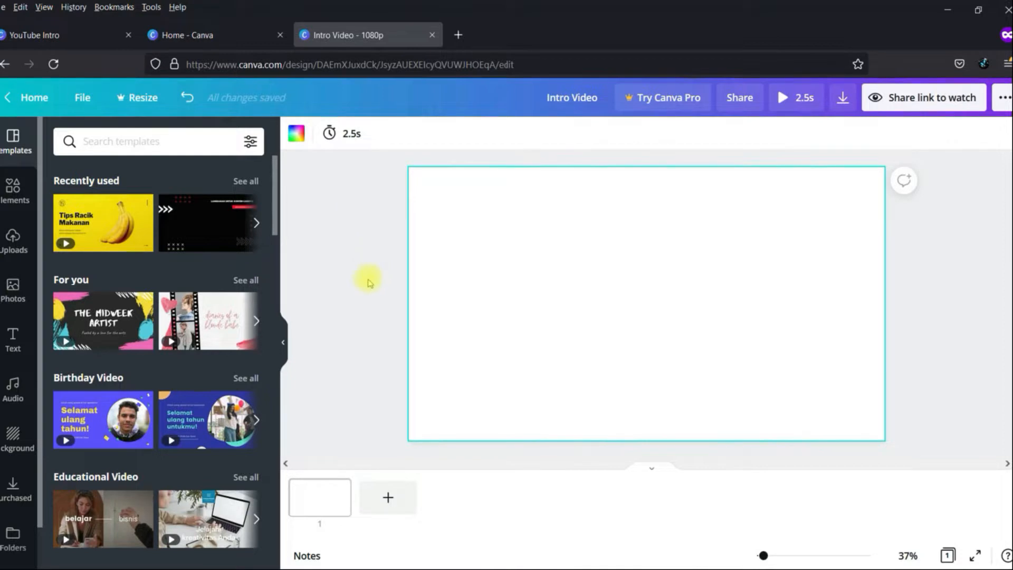
click(446, 255)
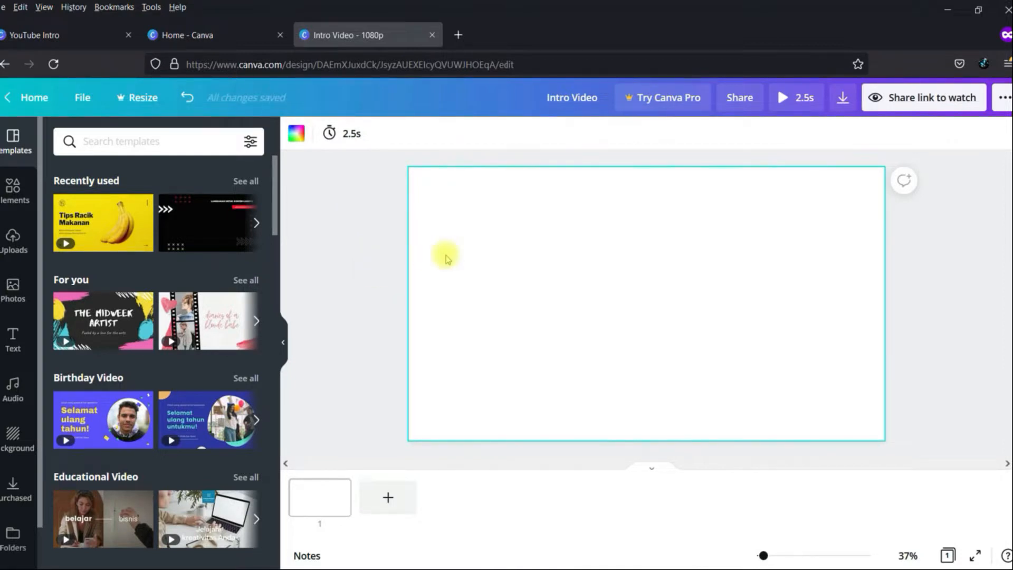
Fill the page background with the light turquoise default color
click(296, 133)
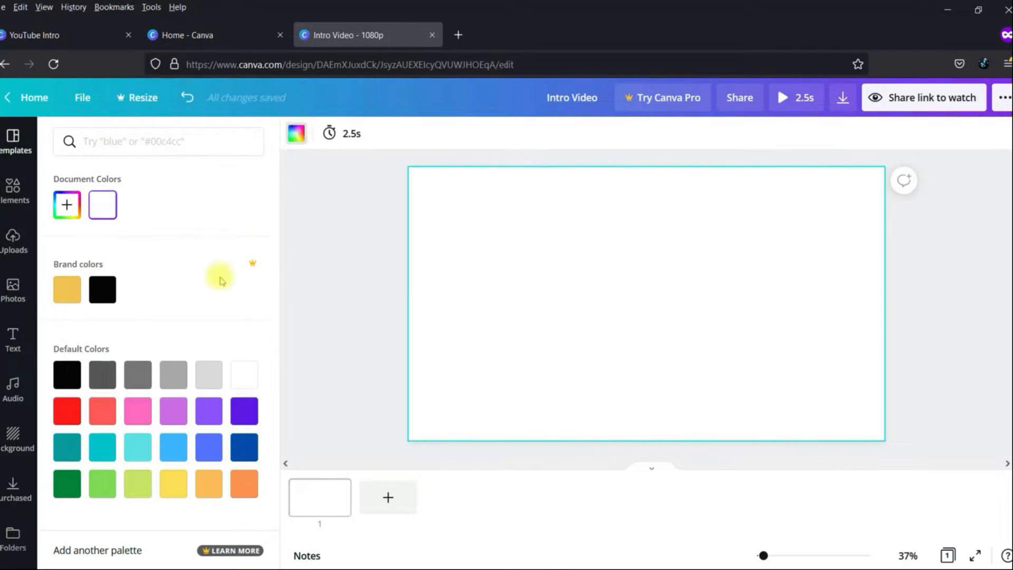
click(132, 413)
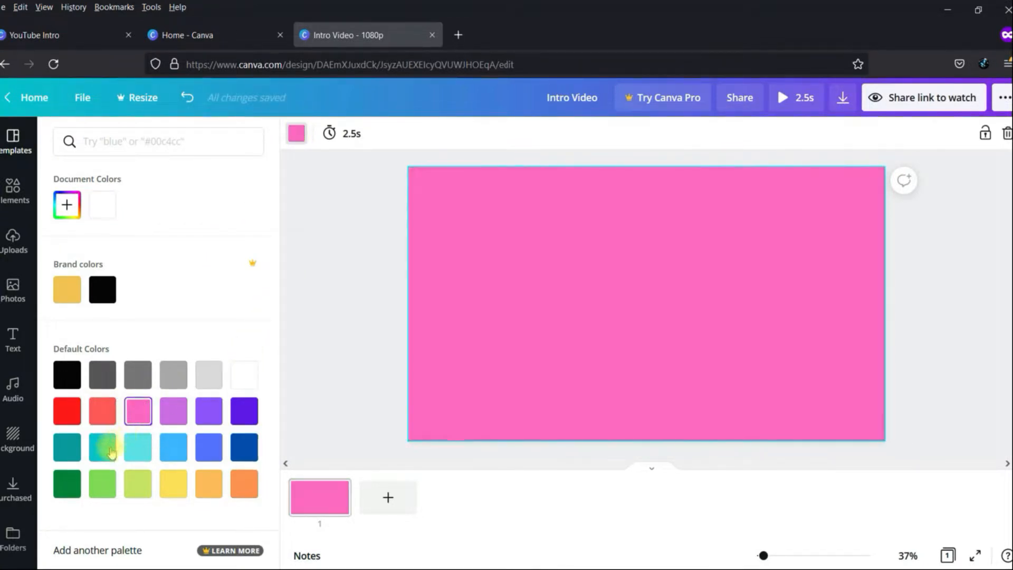
click(134, 457)
click(363, 371)
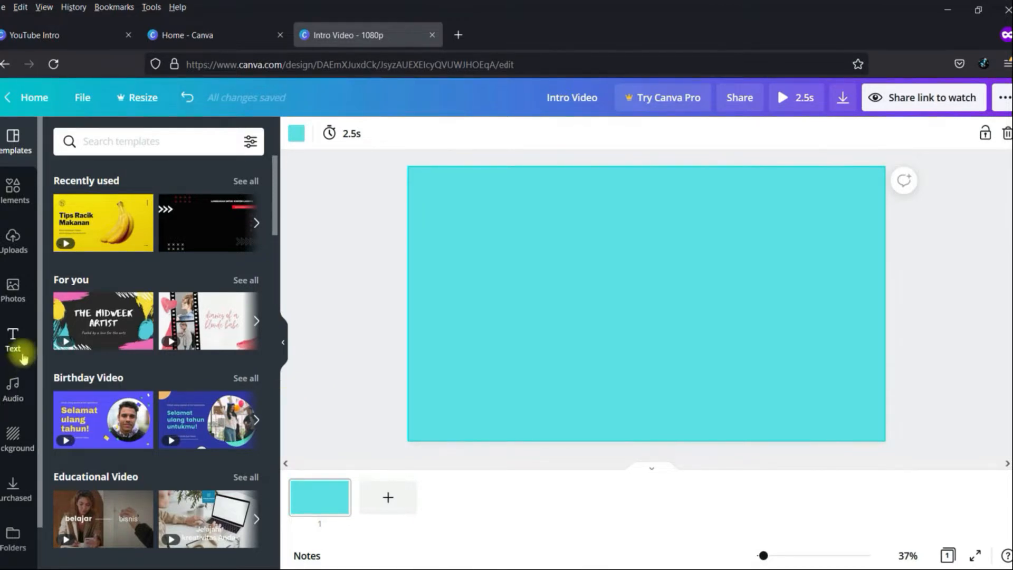
Add a heading reading "Selamat datang" to the turquoise page
click(13, 340)
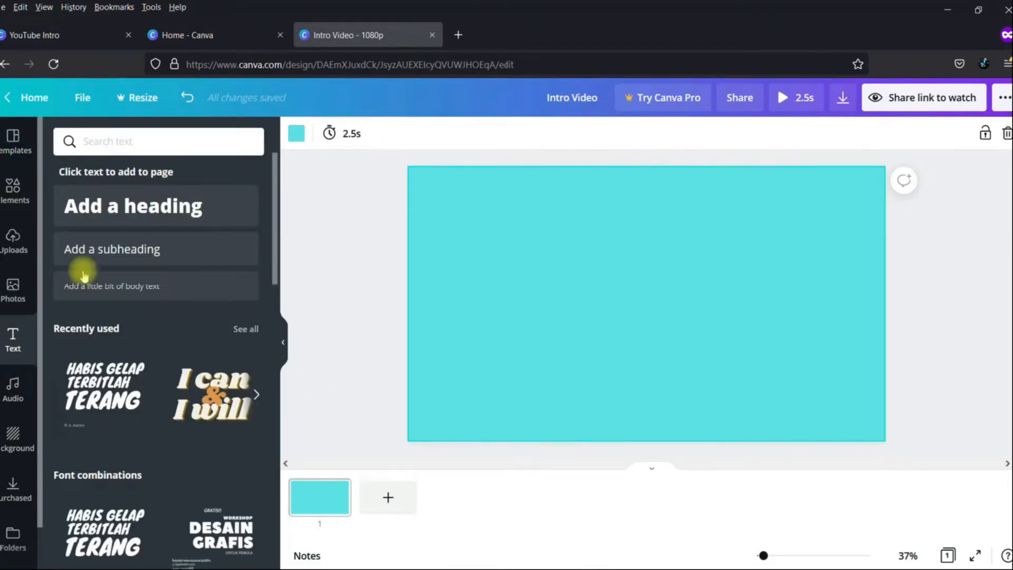
click(132, 216)
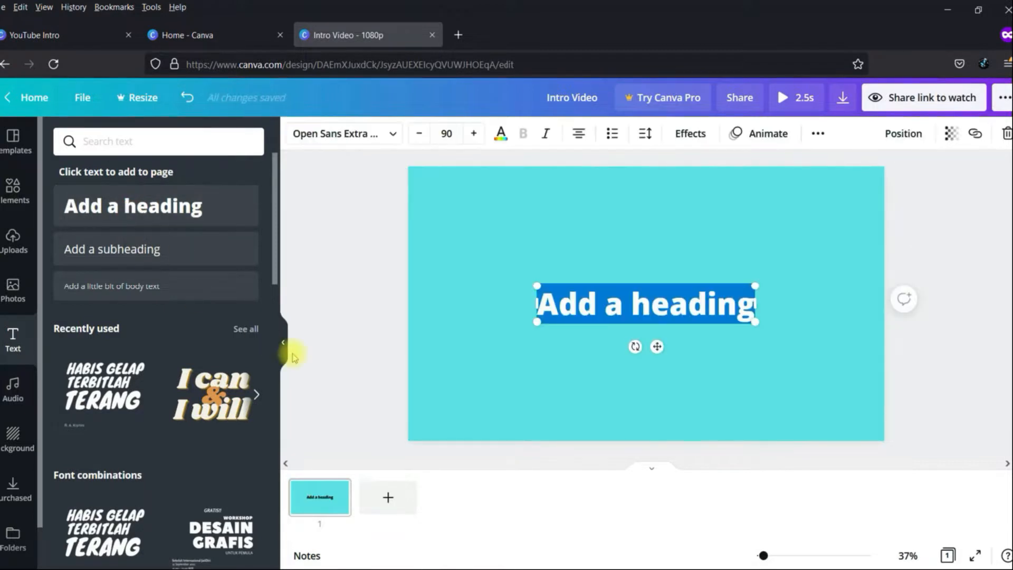
text(Selamat)
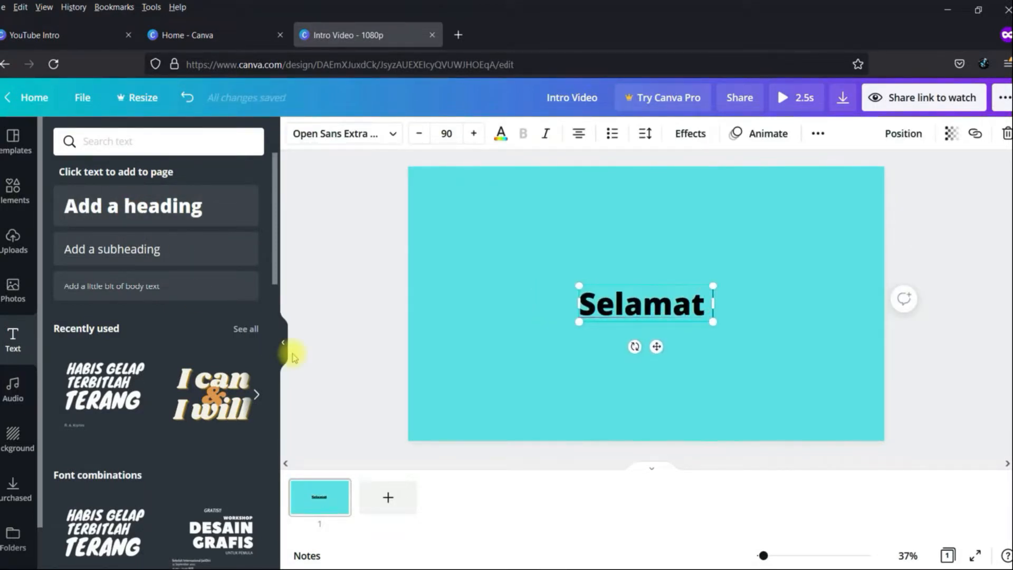
text( datang)
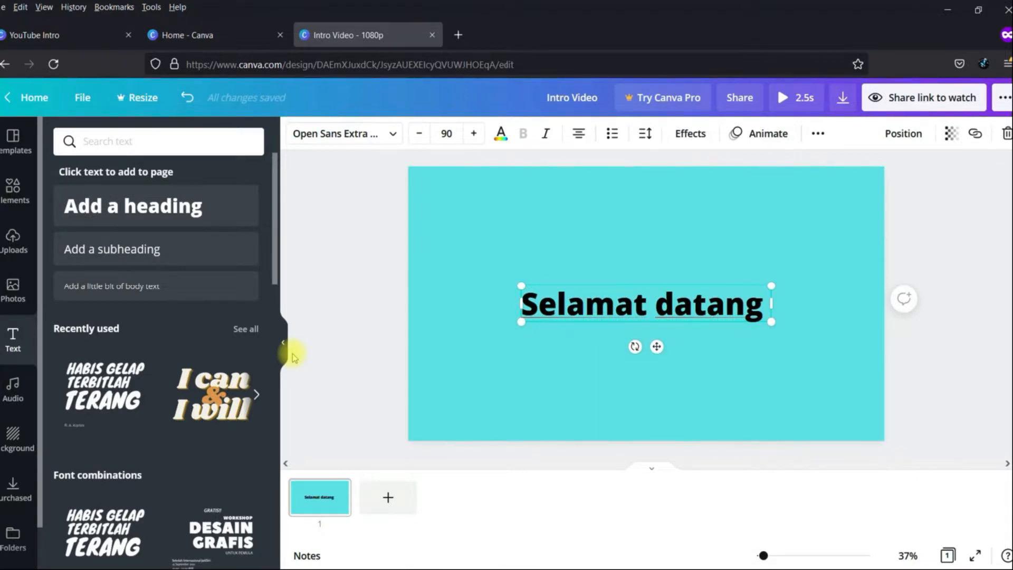
click(515, 391)
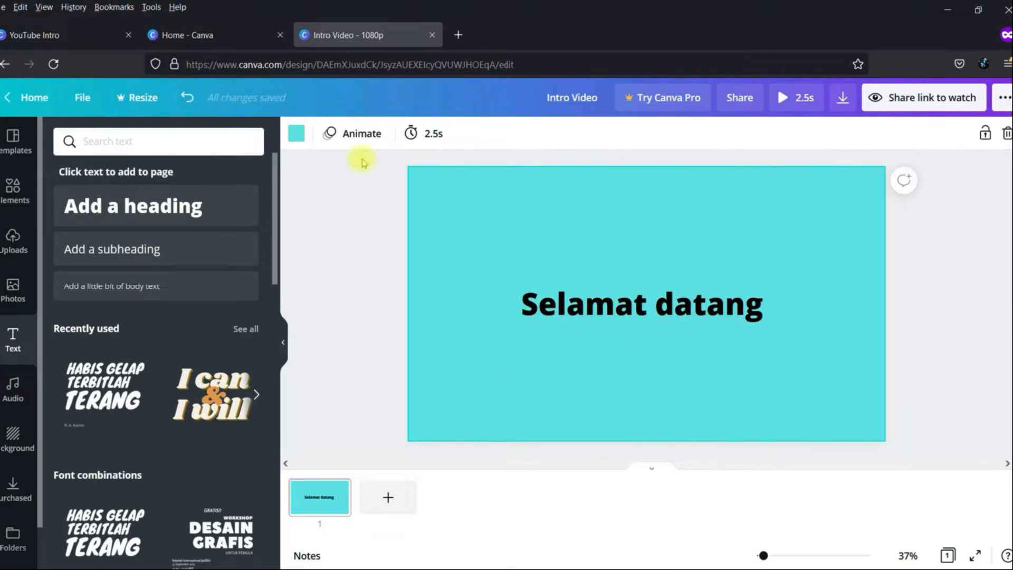
Apply the Breathe page animation to the page with the heading
click(459, 306)
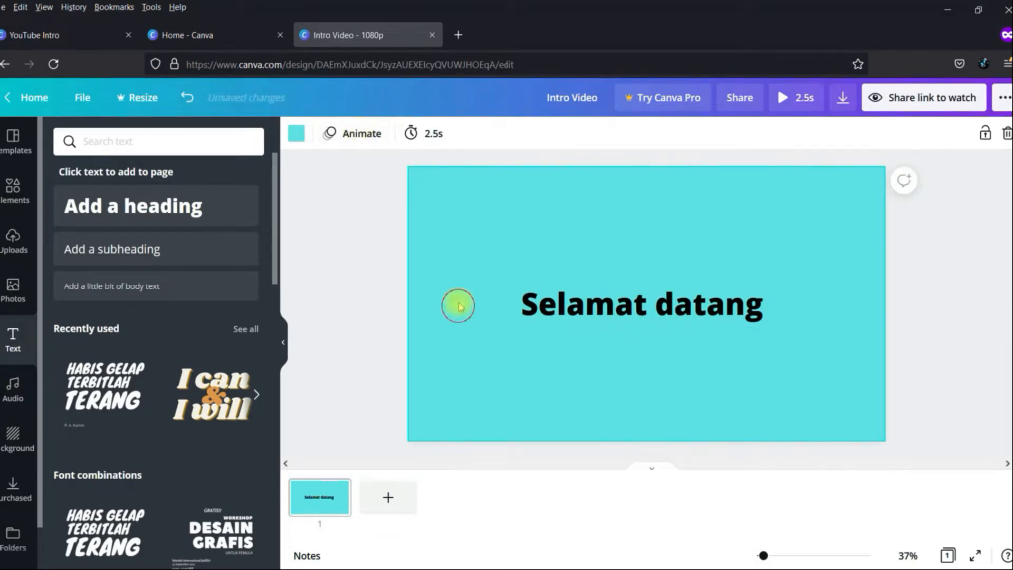
click(360, 136)
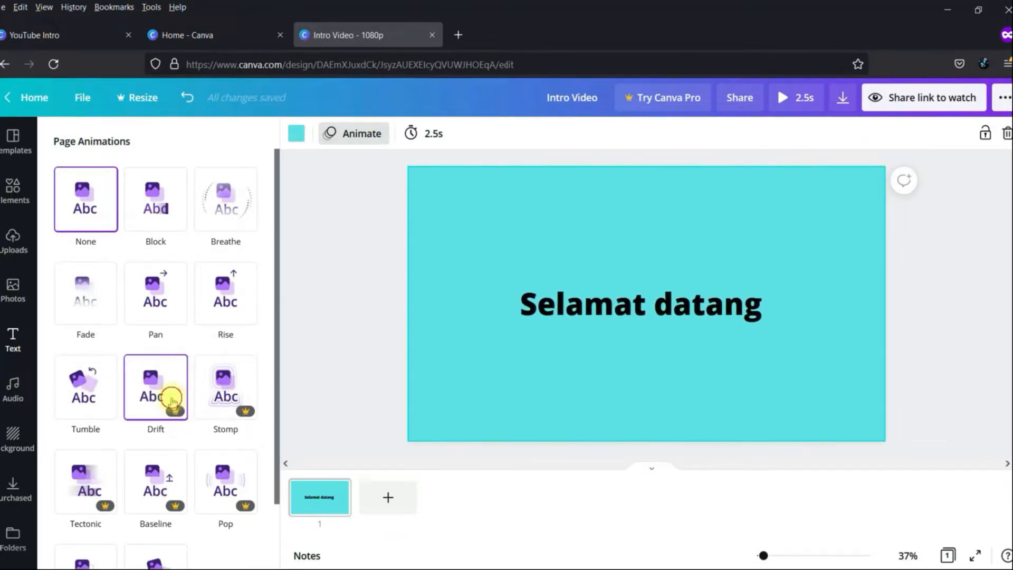
click(170, 400)
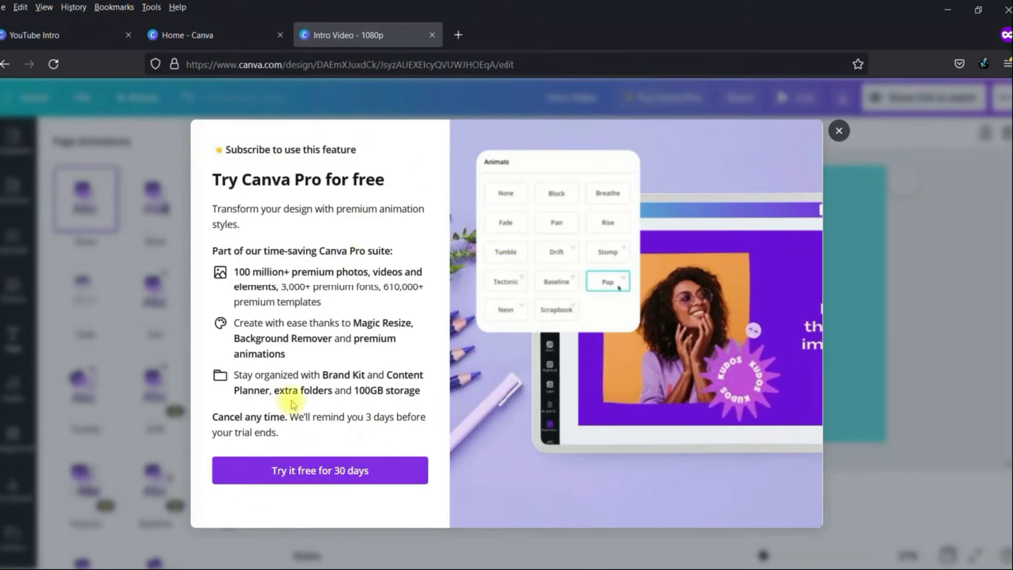
click(838, 131)
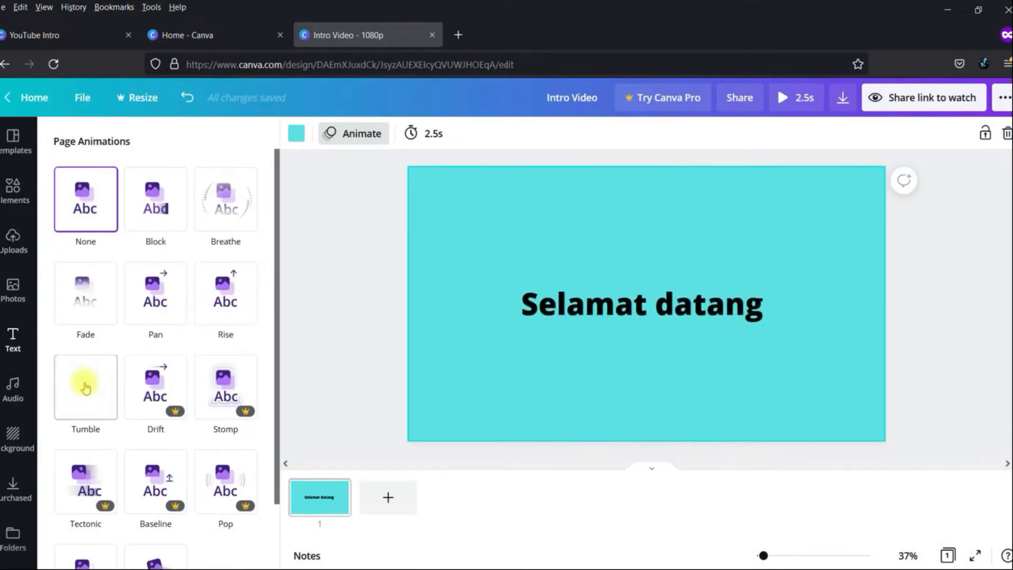
scroll(125, 385, down, 3)
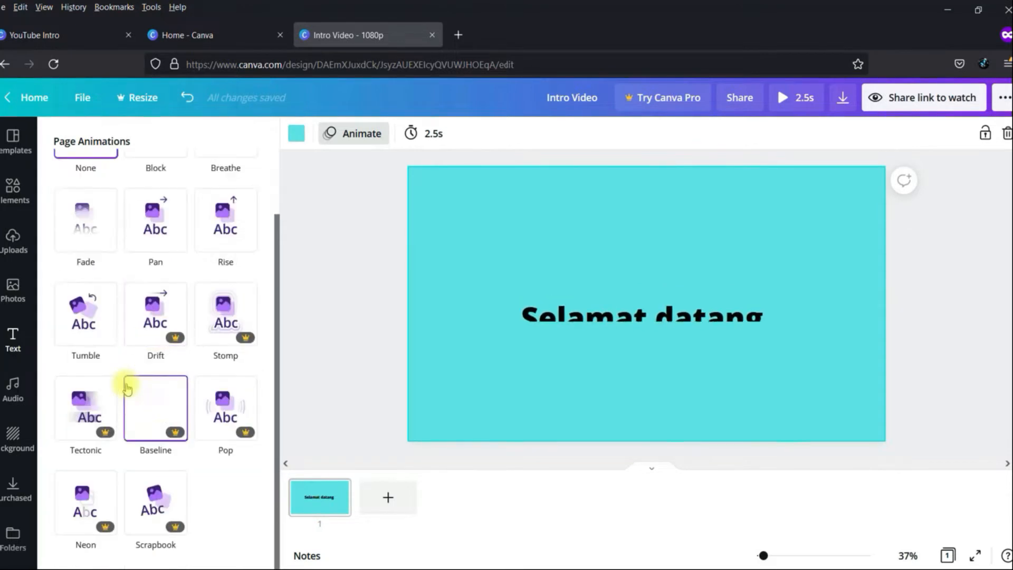
scroll(125, 384, up, 3)
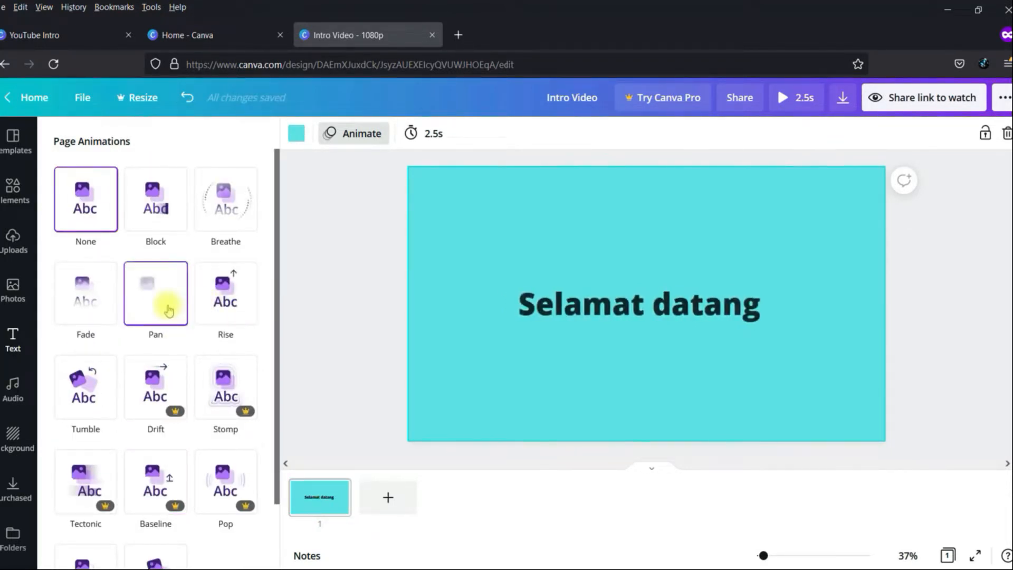
click(228, 200)
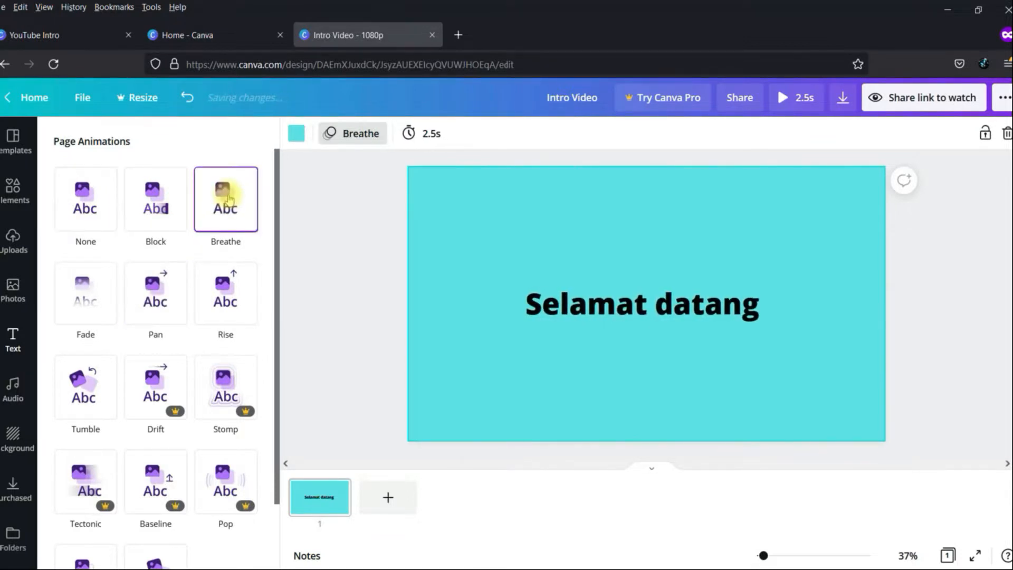
click(320, 283)
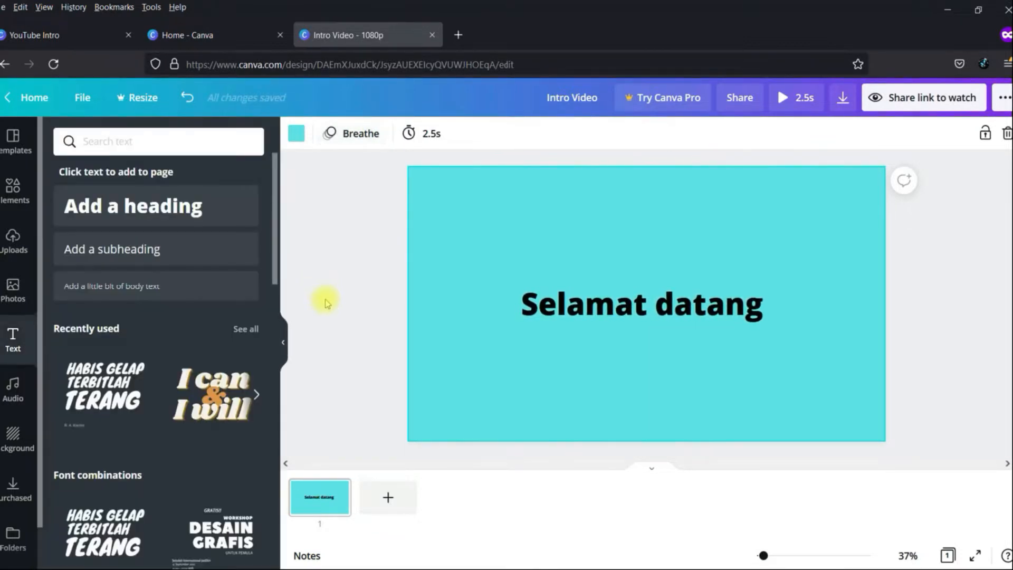
Change the "Selamat datang" heading's text color to the yellow default color
mouse_move(340, 488)
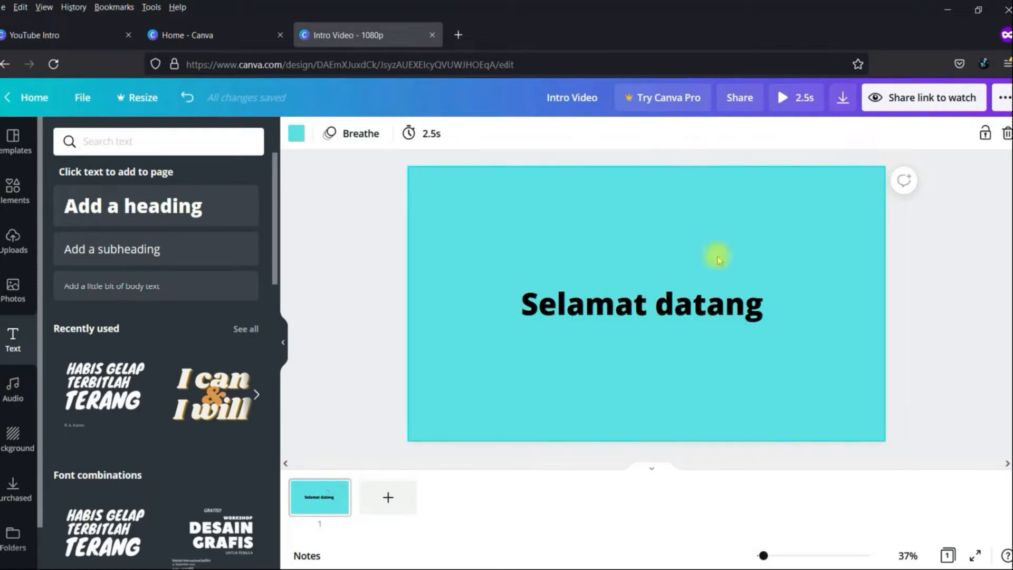
click(694, 300)
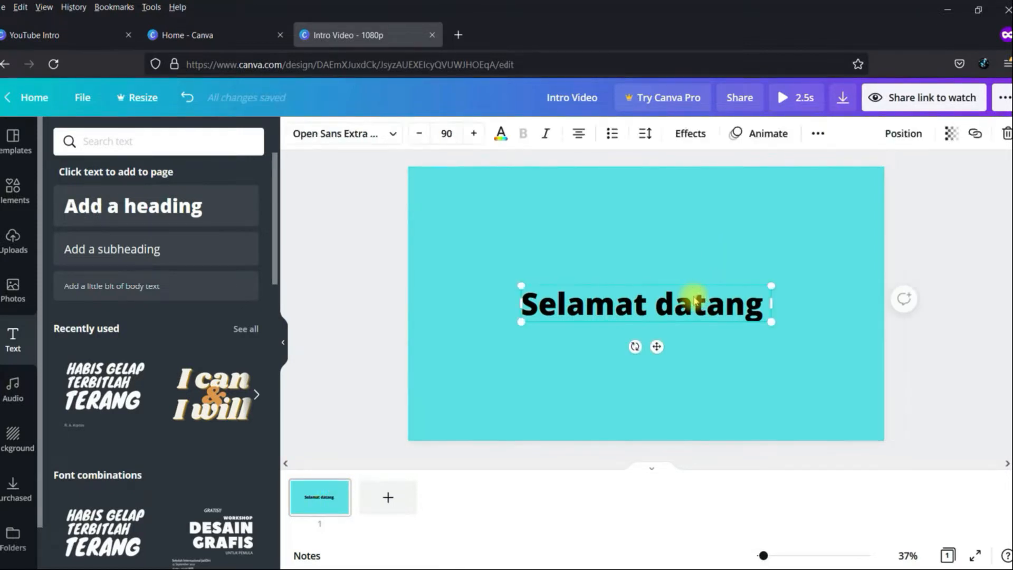
click(500, 133)
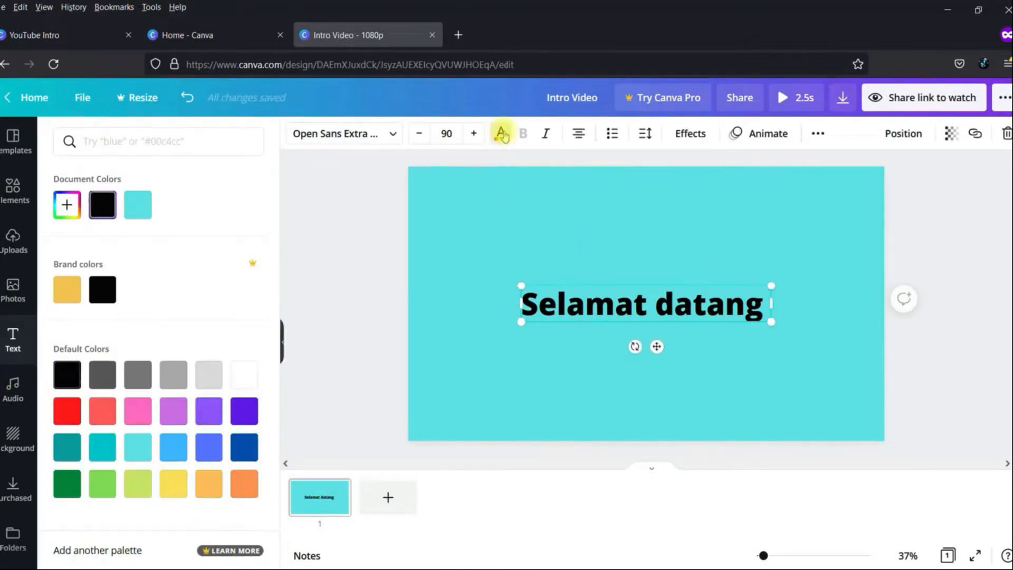
click(173, 483)
click(294, 272)
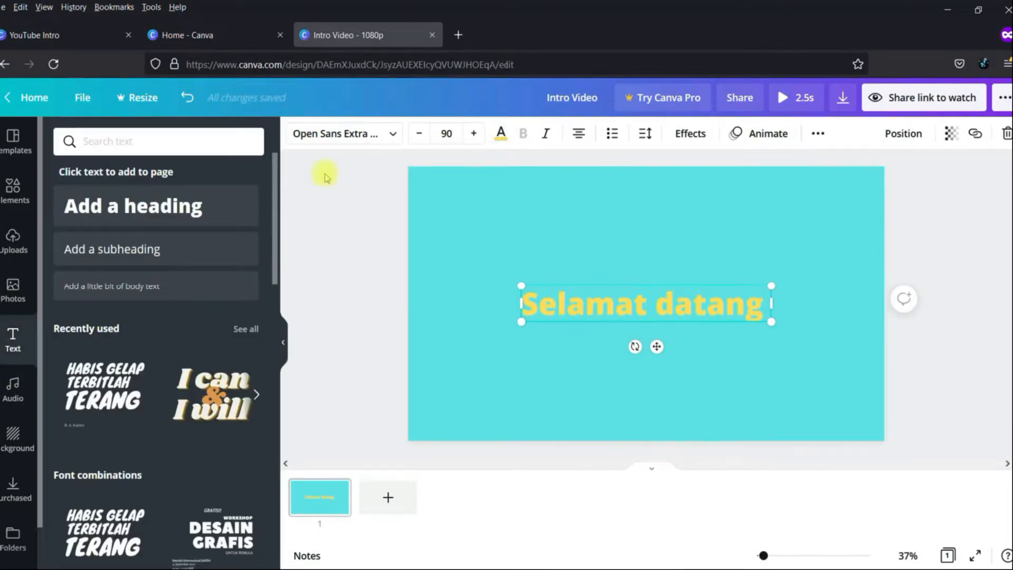
Try the orange, pink and coral red default colors on the heading text
click(500, 133)
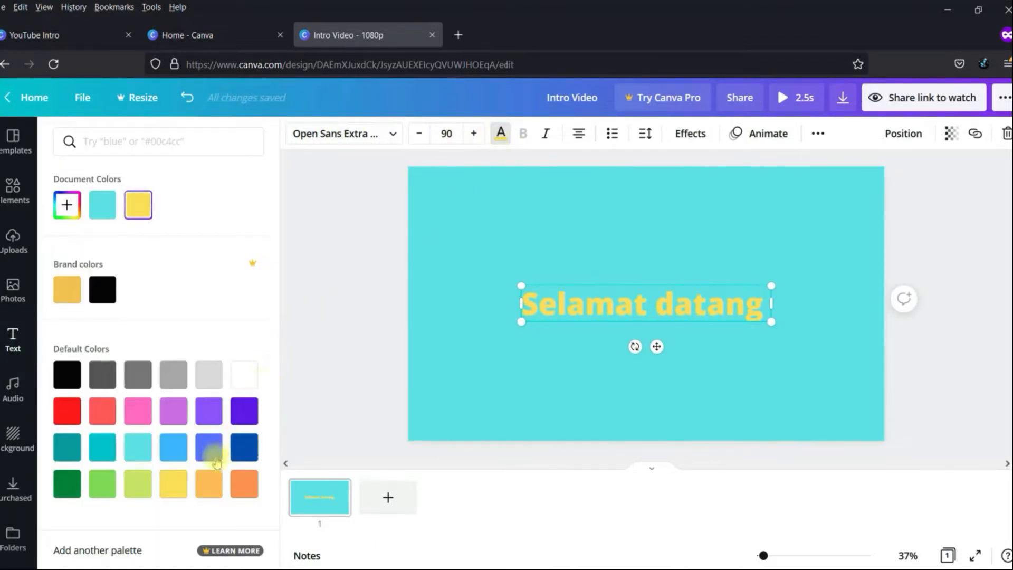
click(242, 483)
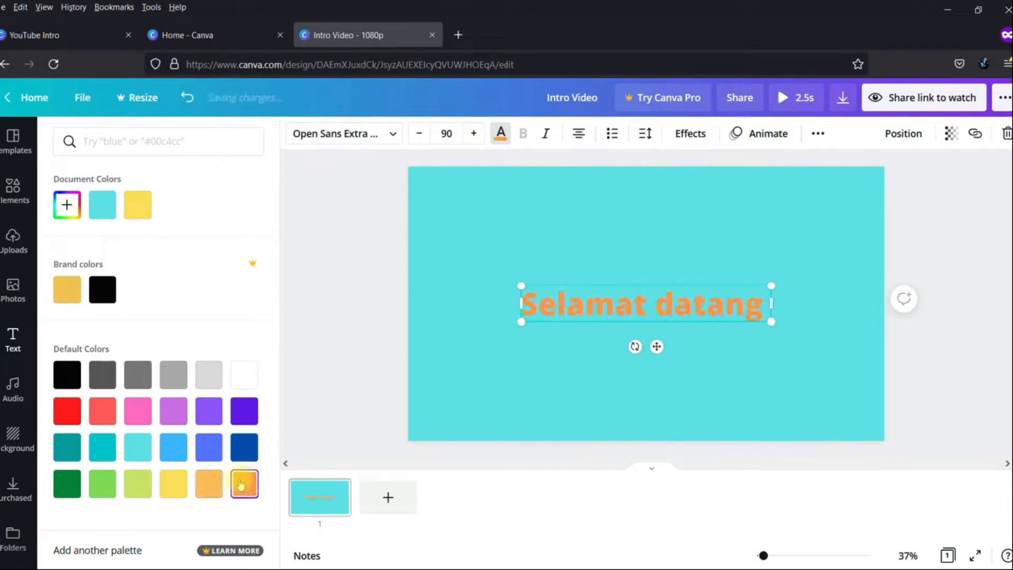
click(143, 417)
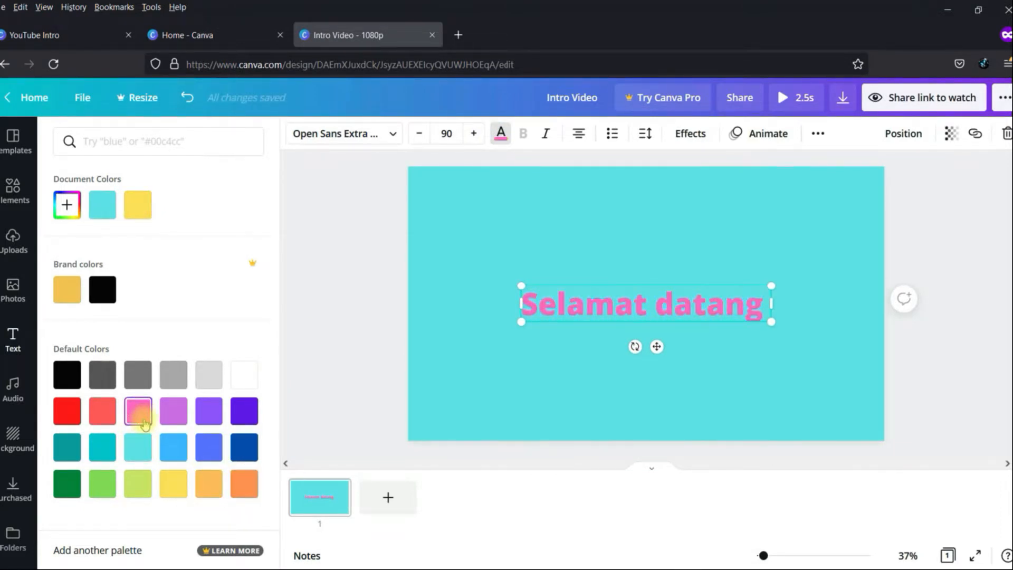
click(108, 419)
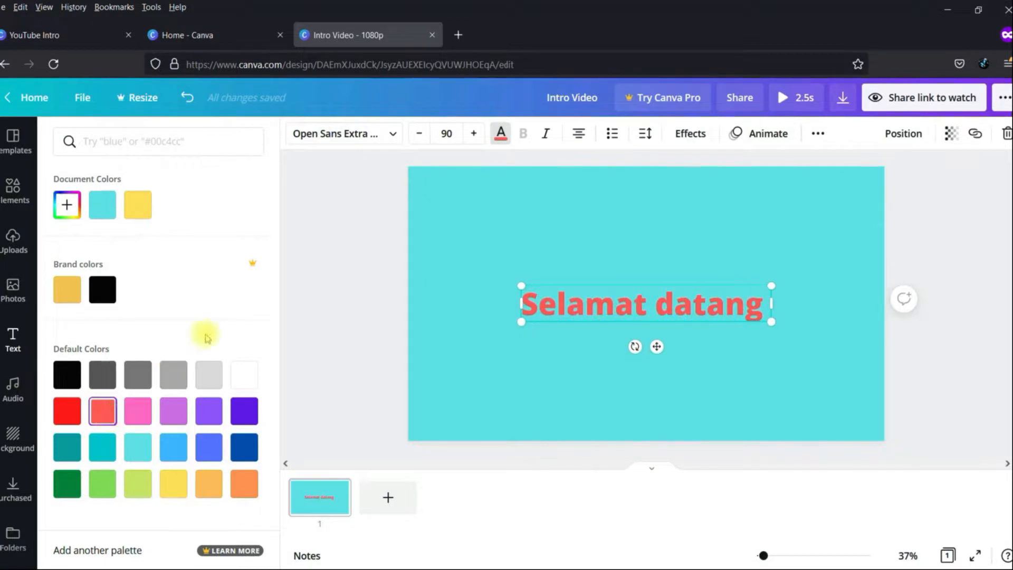
Give the "Selamat datang" heading text the custom pink color #FF58B2
click(67, 204)
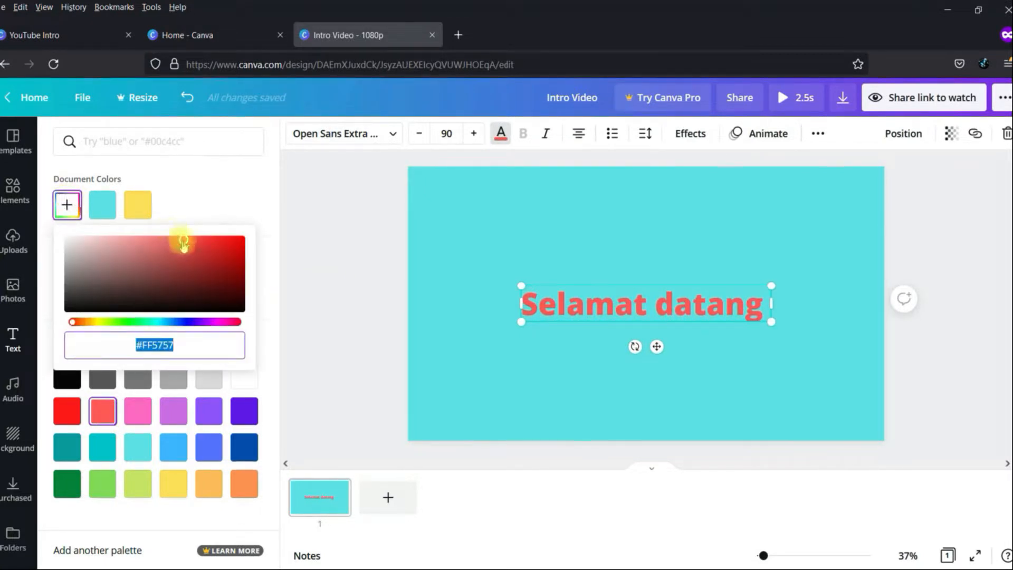
click(222, 323)
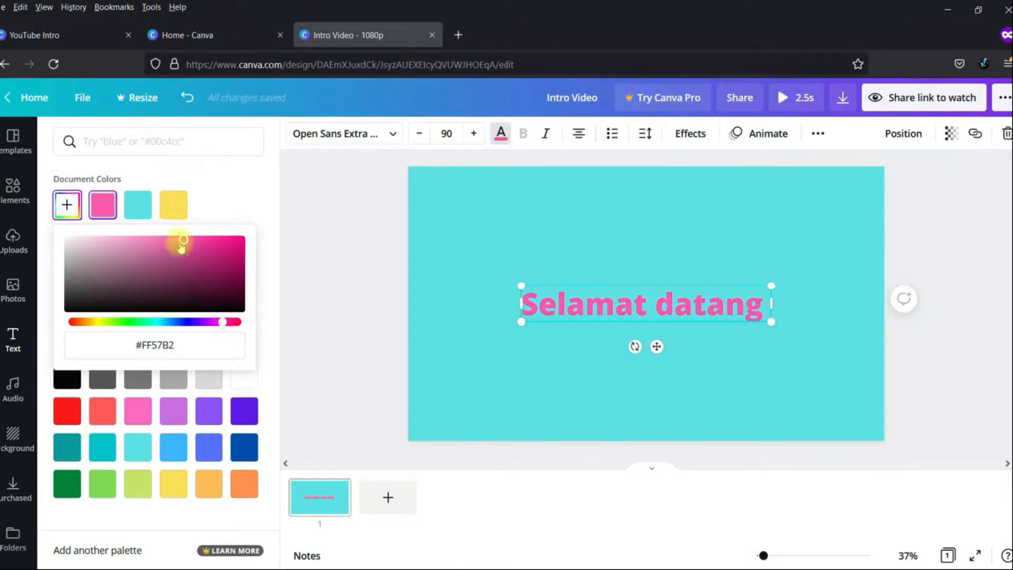
mouse_move(184, 240)
mouse_down()
mouse_move(197, 245)
mouse_move(184, 236)
mouse_up()
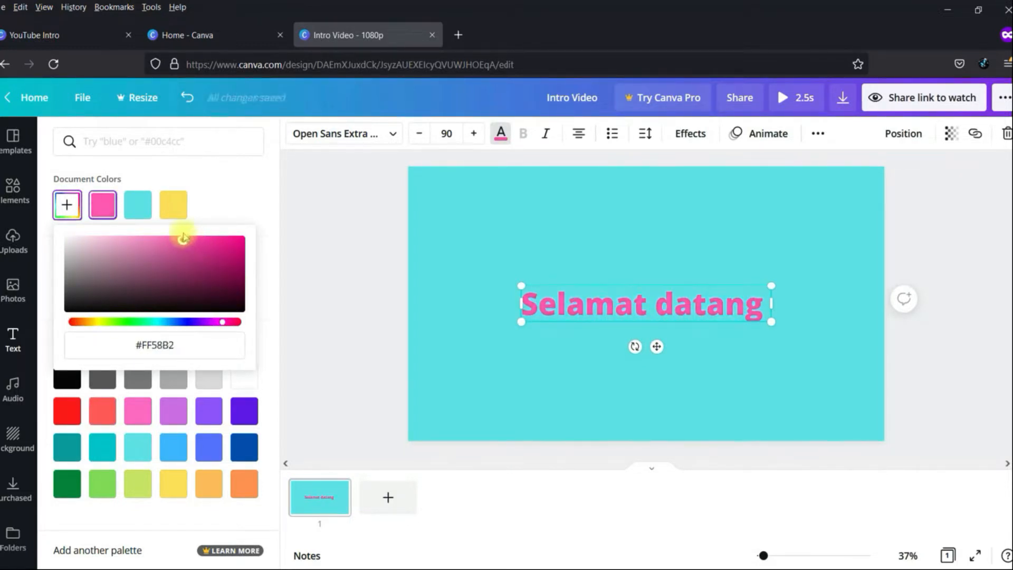
Duplicate page 1 with the "Selamat datang" heading and open the copy as page 2
click(296, 258)
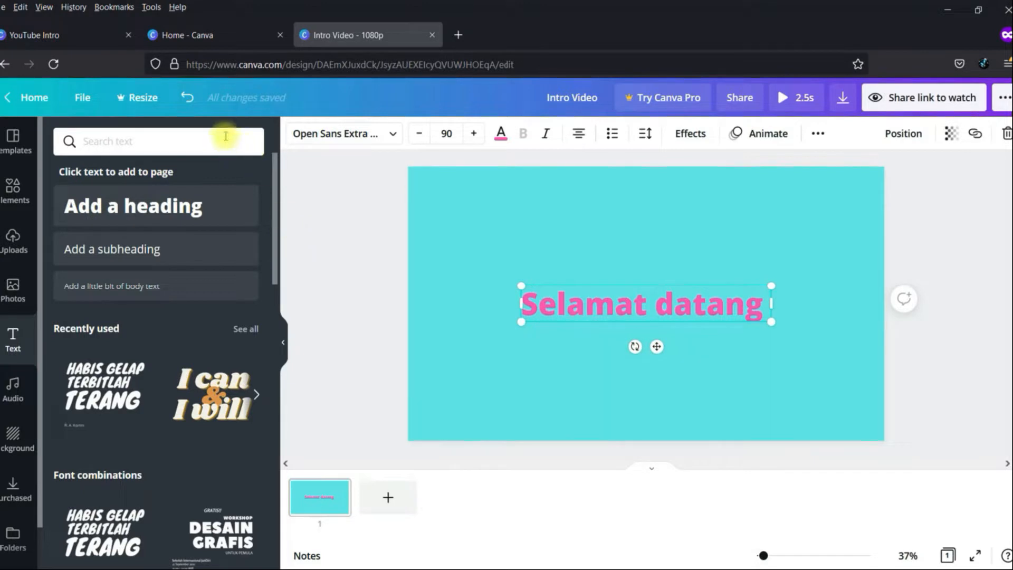
click(339, 253)
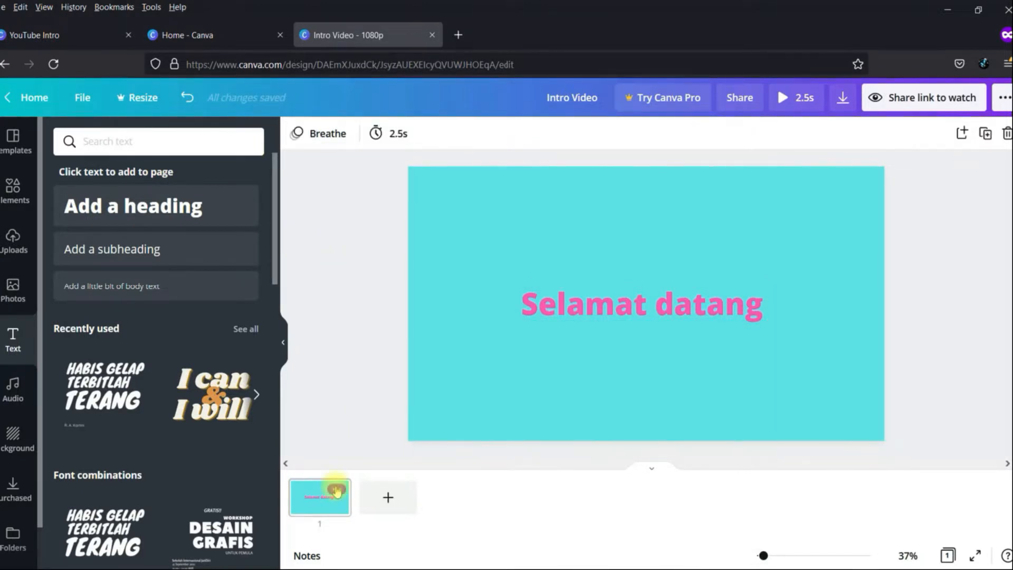
click(335, 490)
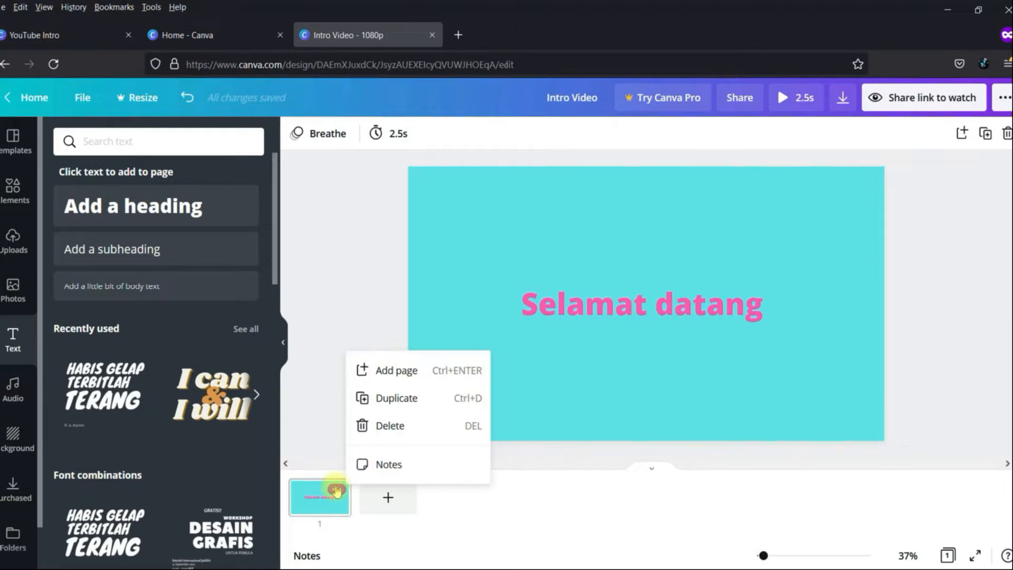
click(376, 399)
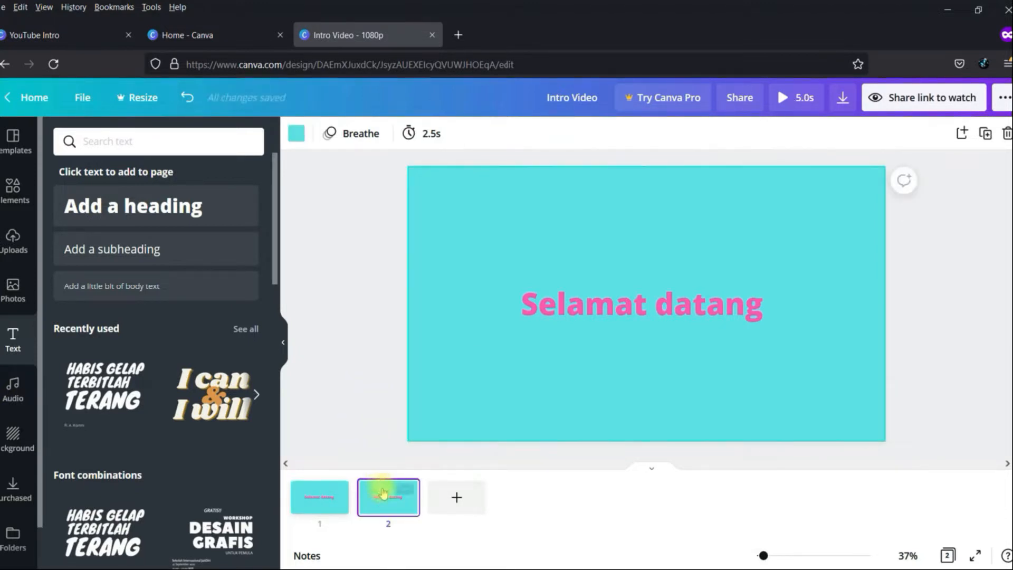
click(337, 494)
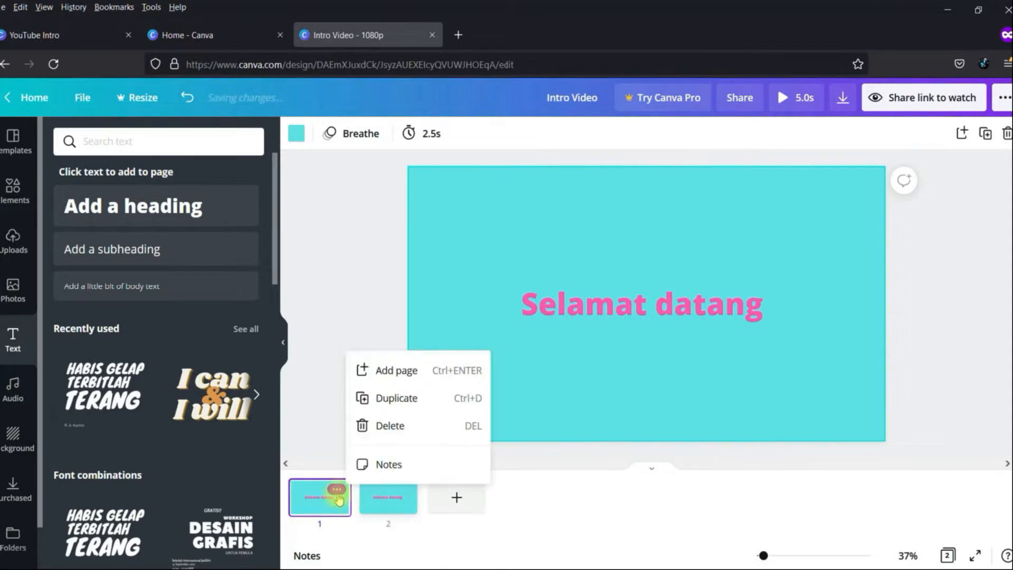
click(383, 505)
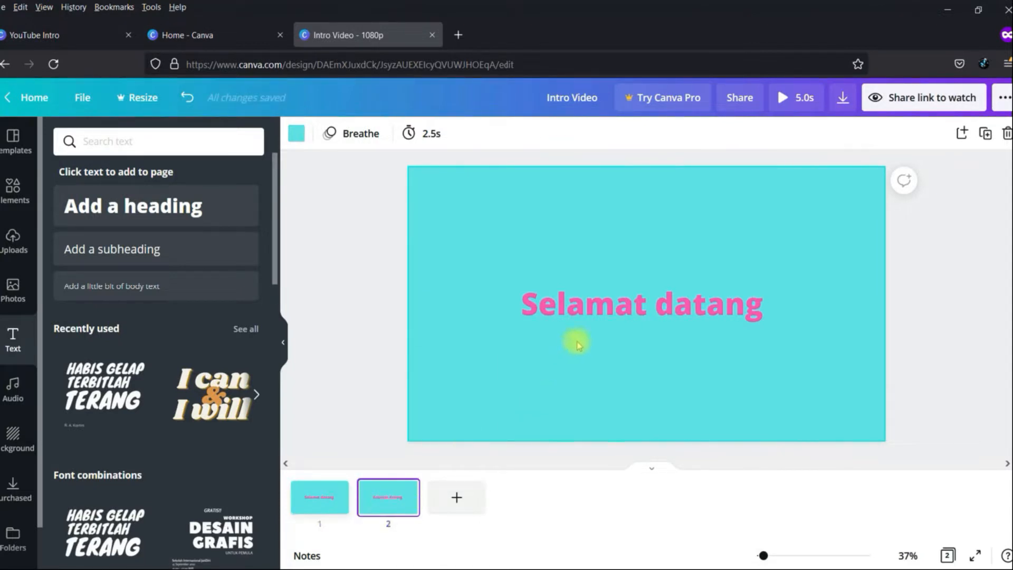
Replace the heading text on page 2 with "di Channel"
click(592, 313)
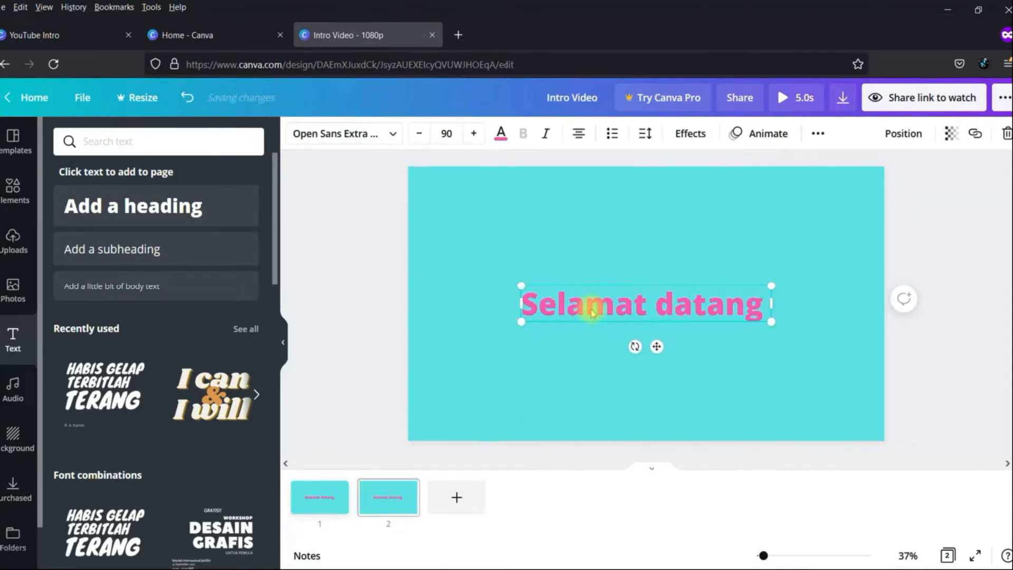
double_click(591, 311)
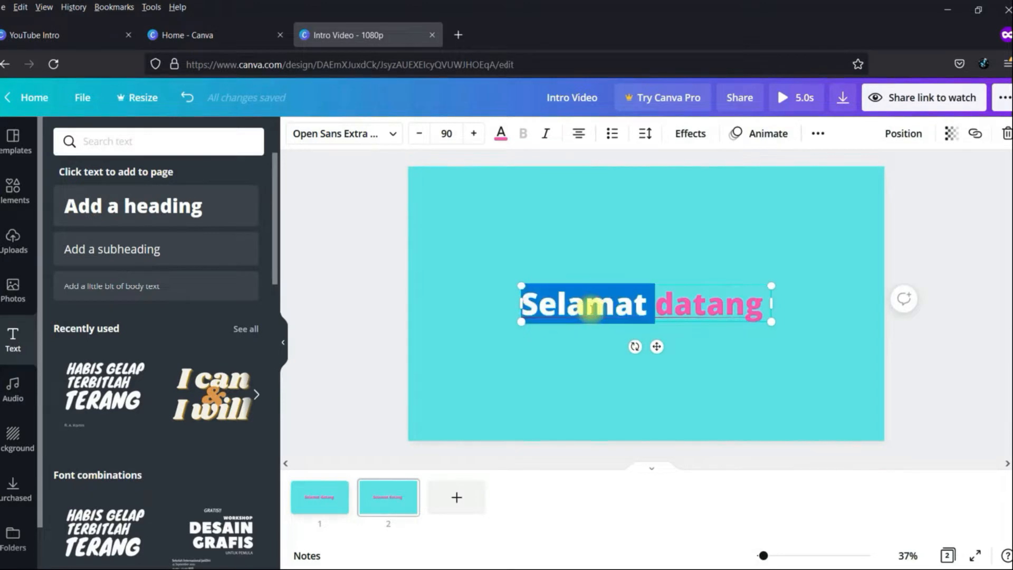
key(ctrl+a)
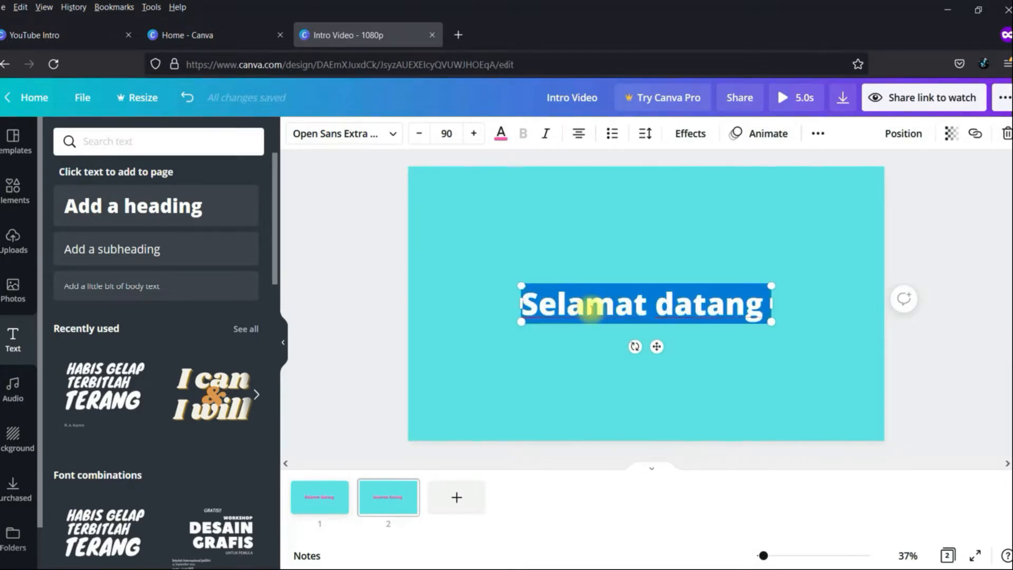
text(di Chan)
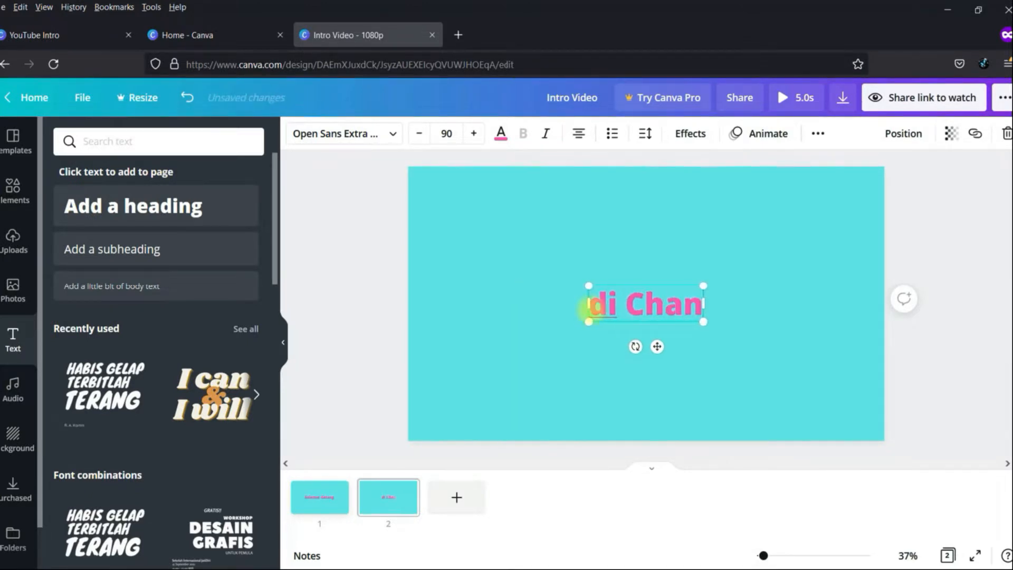
text(nel)
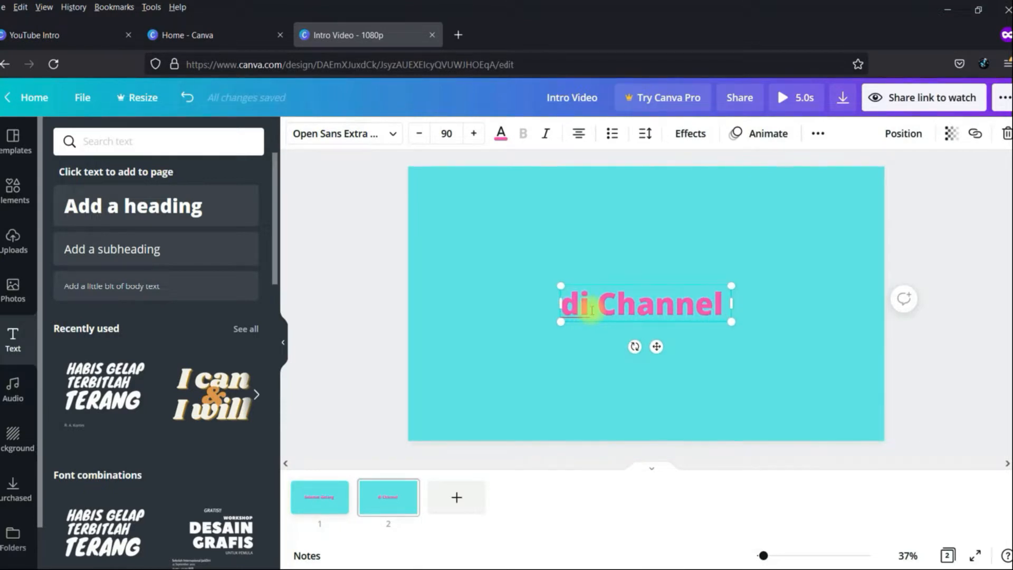
click(769, 311)
Move the "di Channel" text up into the upper half of page 2, keeping it horizontally centered
click(649, 301)
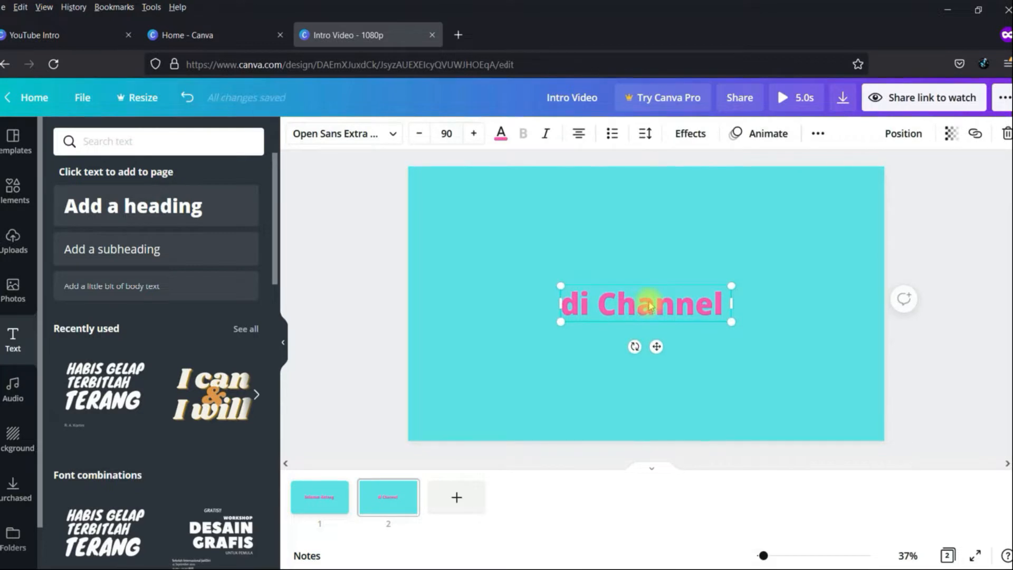
drag(650, 302, 650, 263)
click(768, 289)
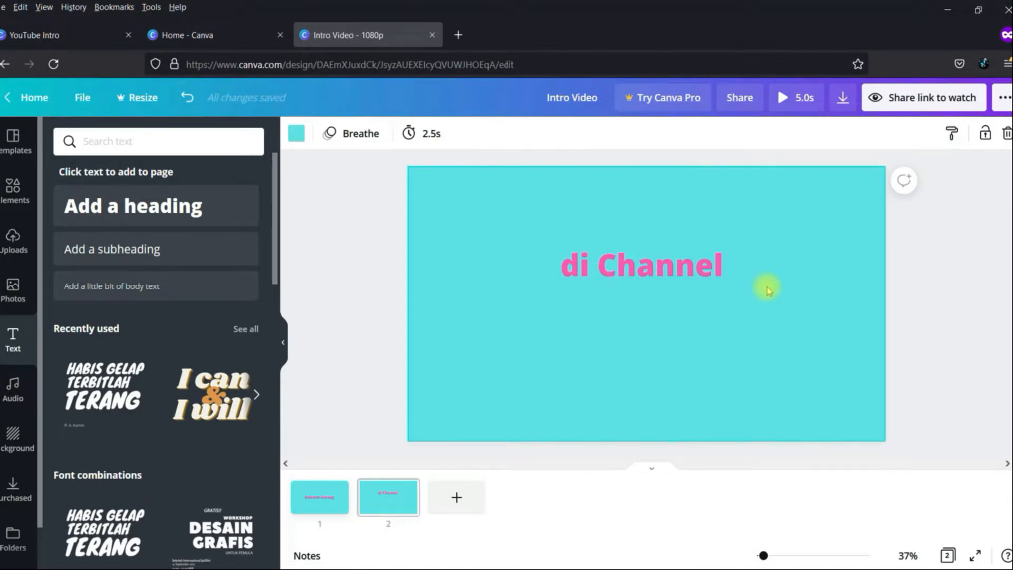
Duplicate the "di Channel" text, place the copy centered below it, and change its wording to "Nama Channel"
click(668, 272)
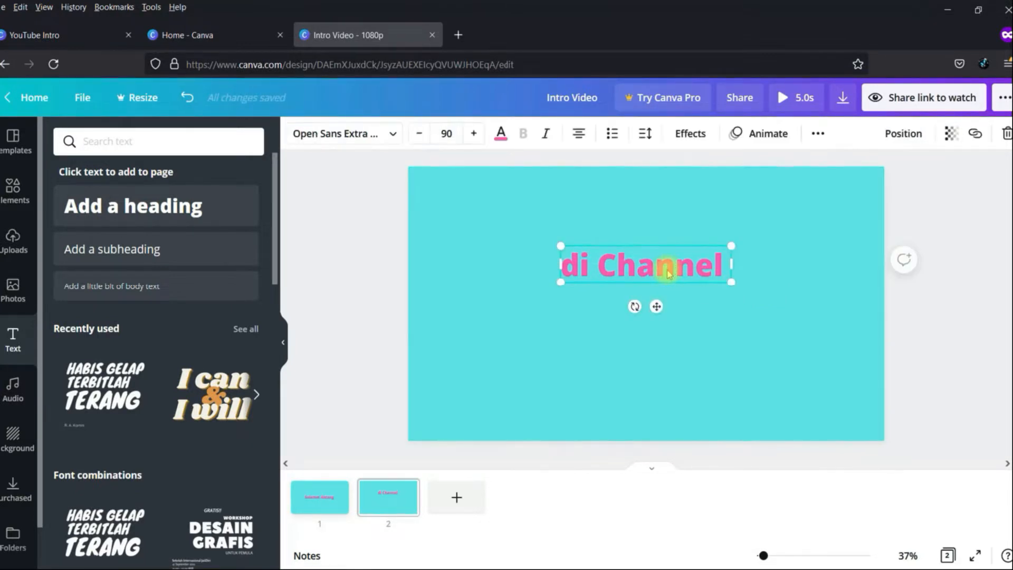
key(ctrl+d)
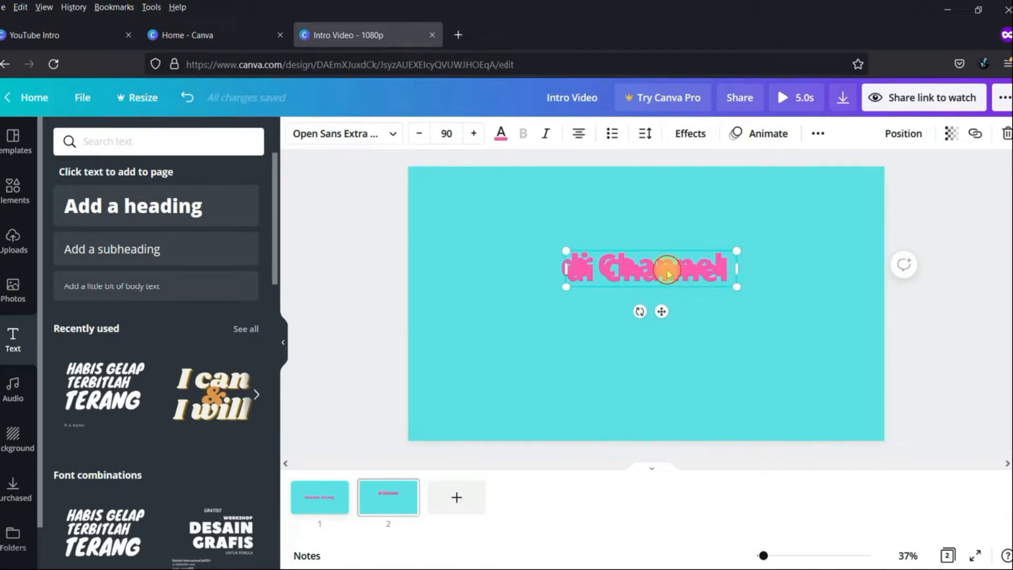
drag(668, 272, 664, 331)
double_click(663, 332)
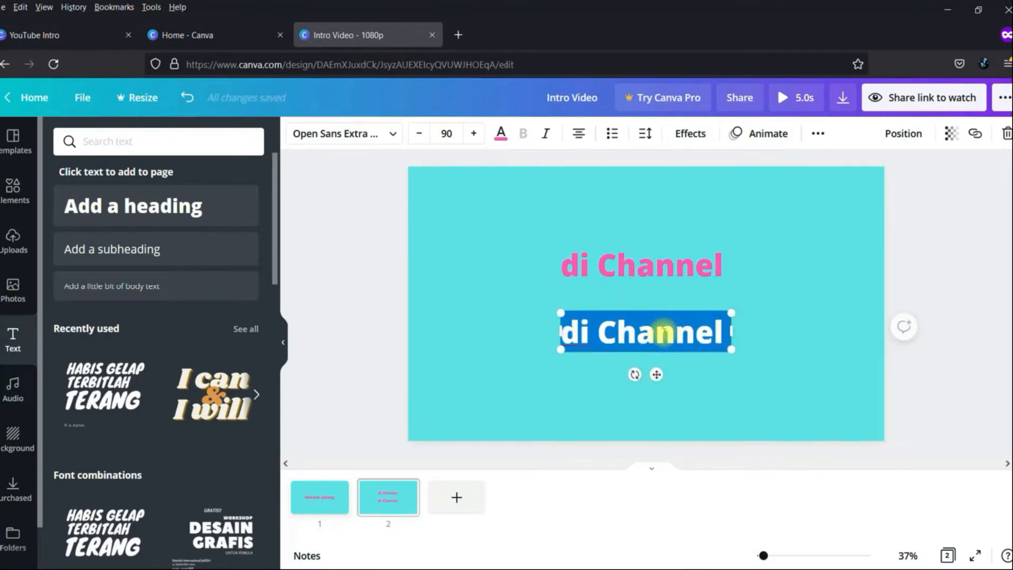
text(Nama)
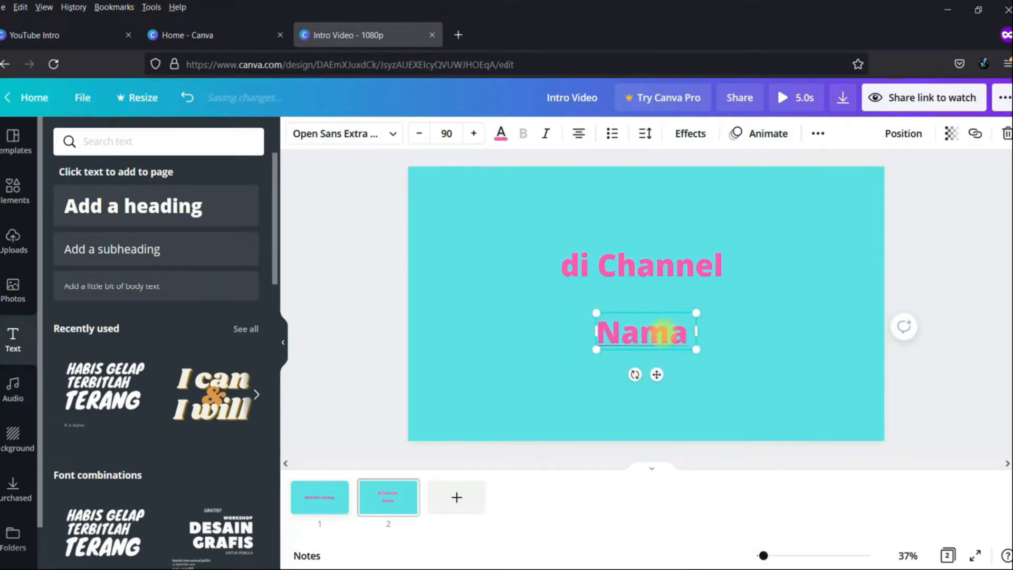
text( Channel)
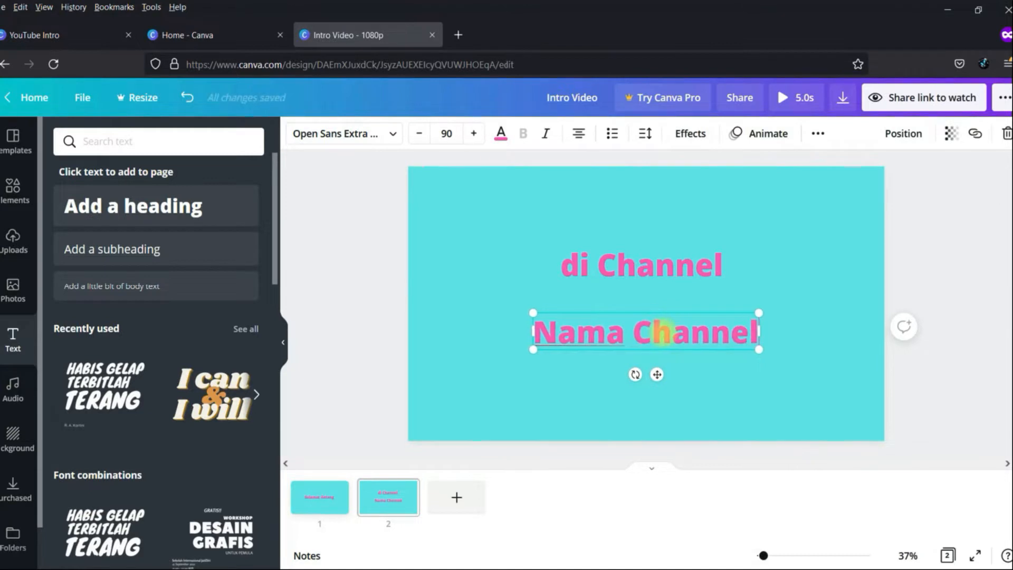
click(778, 382)
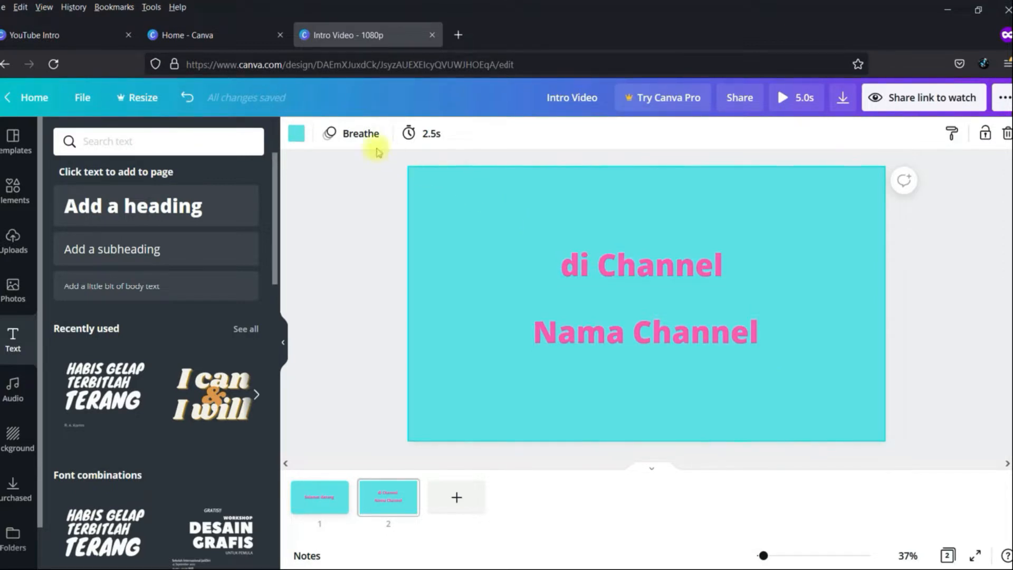
Change the page animation of page 2 to Rise
click(362, 135)
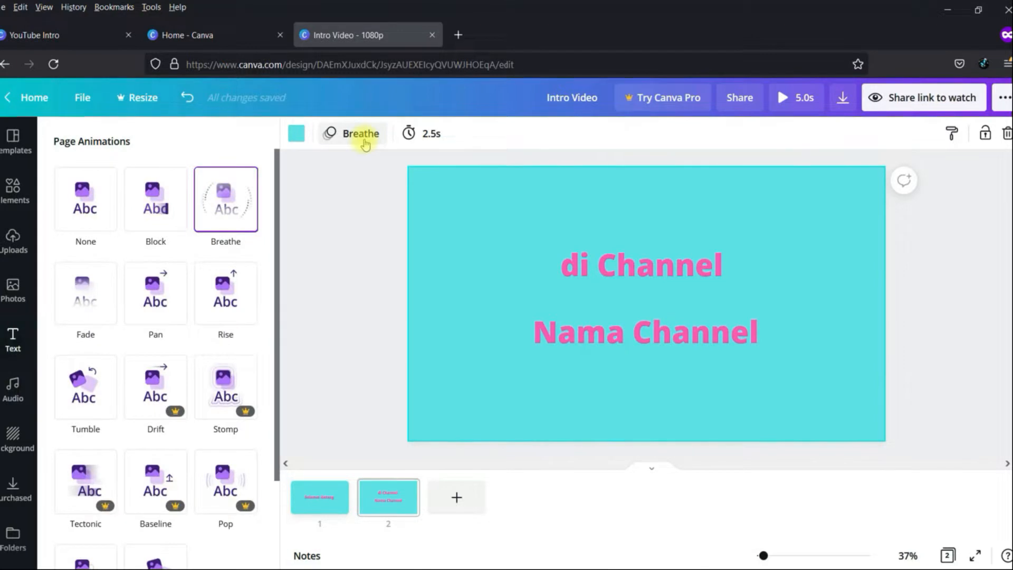
click(226, 294)
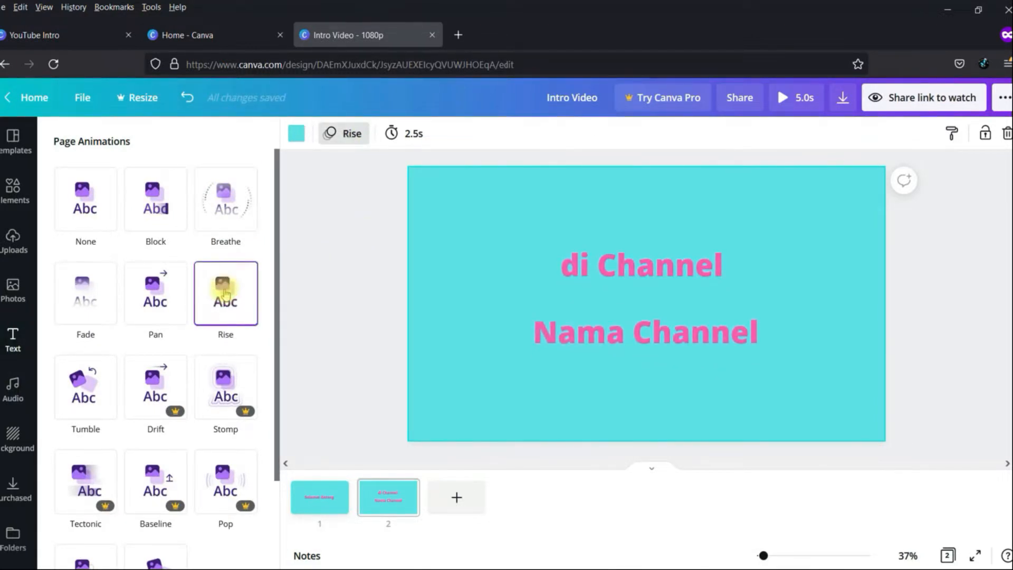
click(358, 294)
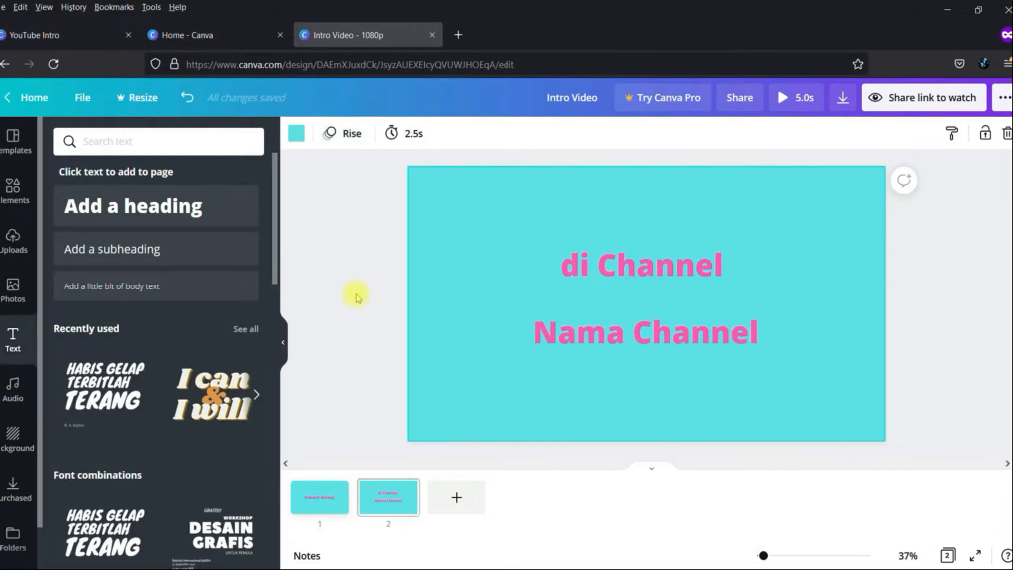
Duplicate page 2 and delete the "di Channel" text from the new page 3
click(406, 488)
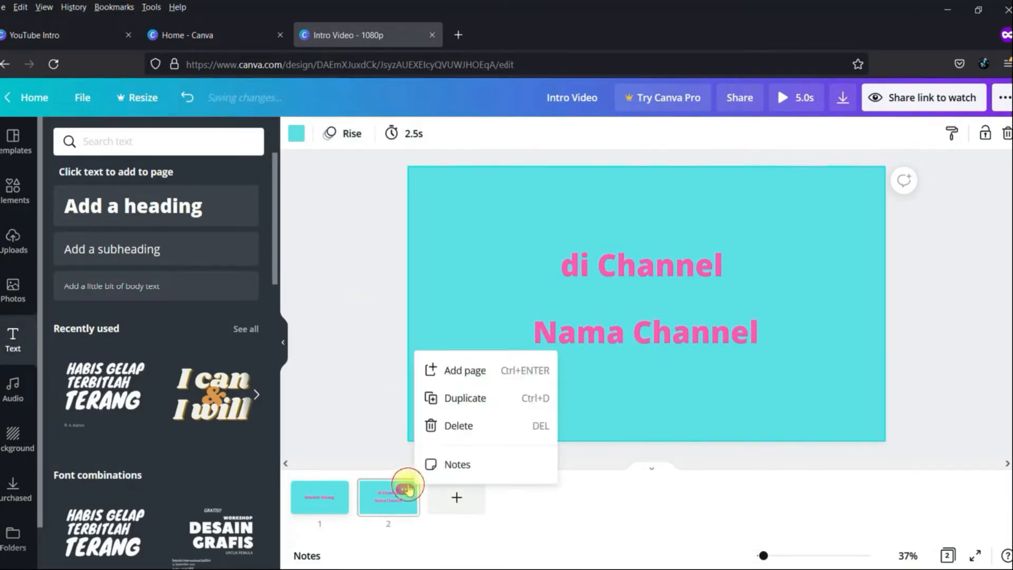
click(462, 398)
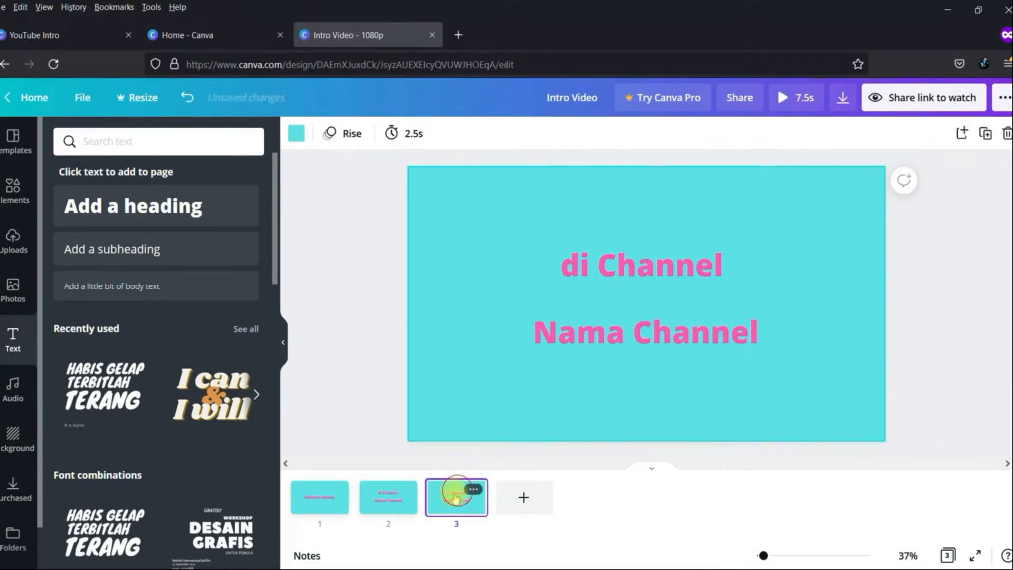
click(606, 277)
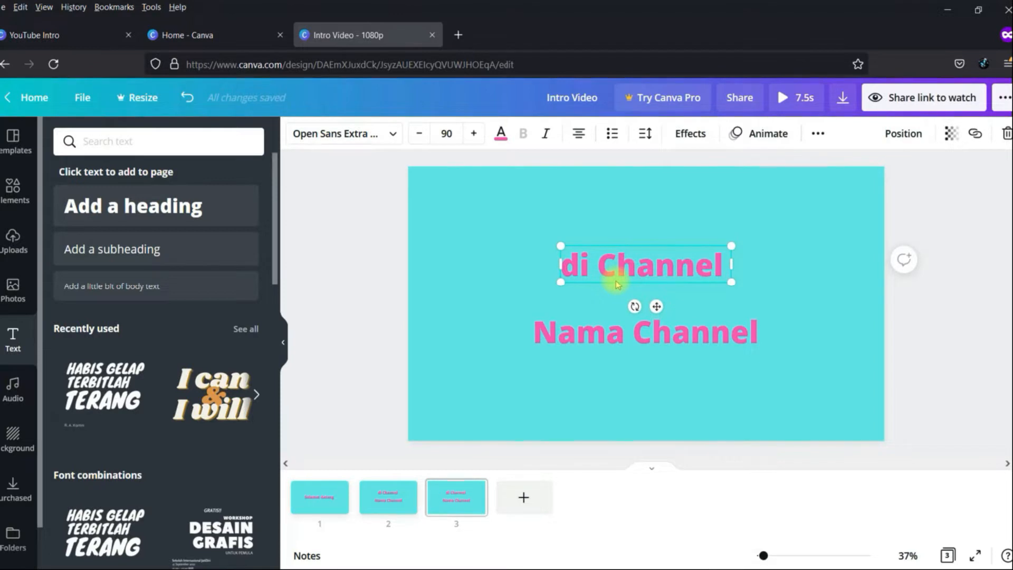
key(Delete)
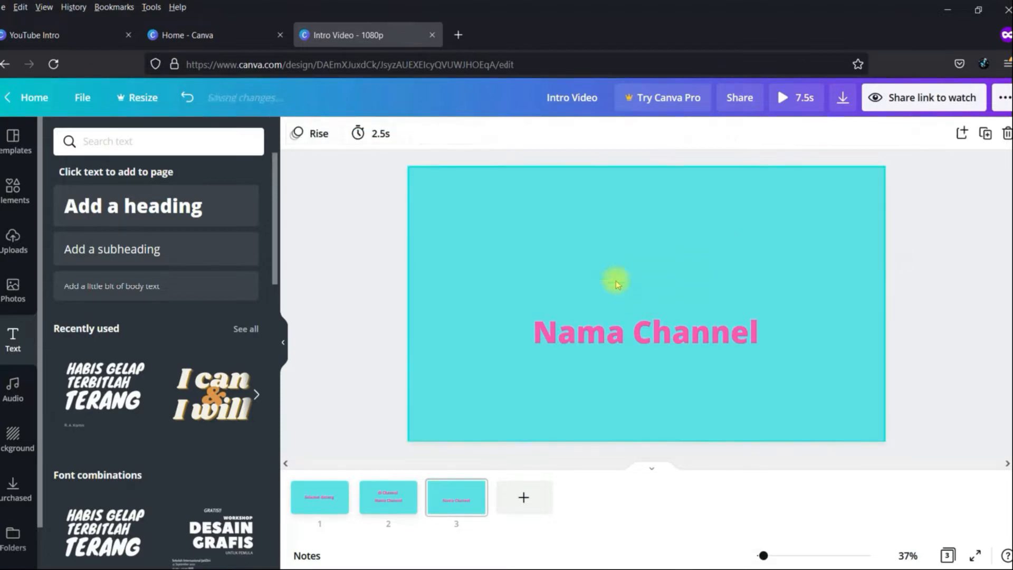
Try "Memasak" as the wording of the "Nama Channel" text on page 3
click(627, 323)
double_click(628, 334)
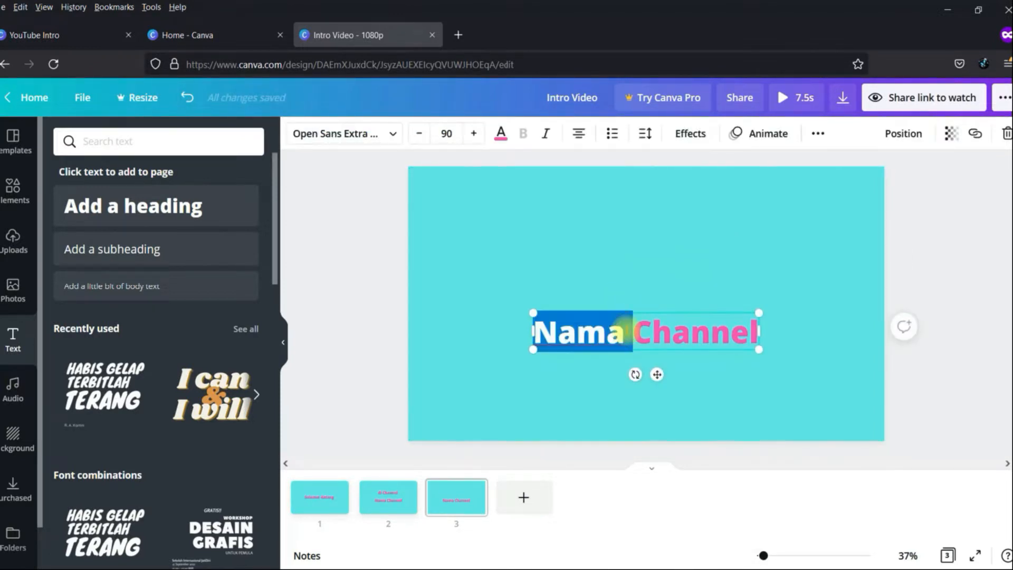
double_click(653, 334)
triple_click(653, 334)
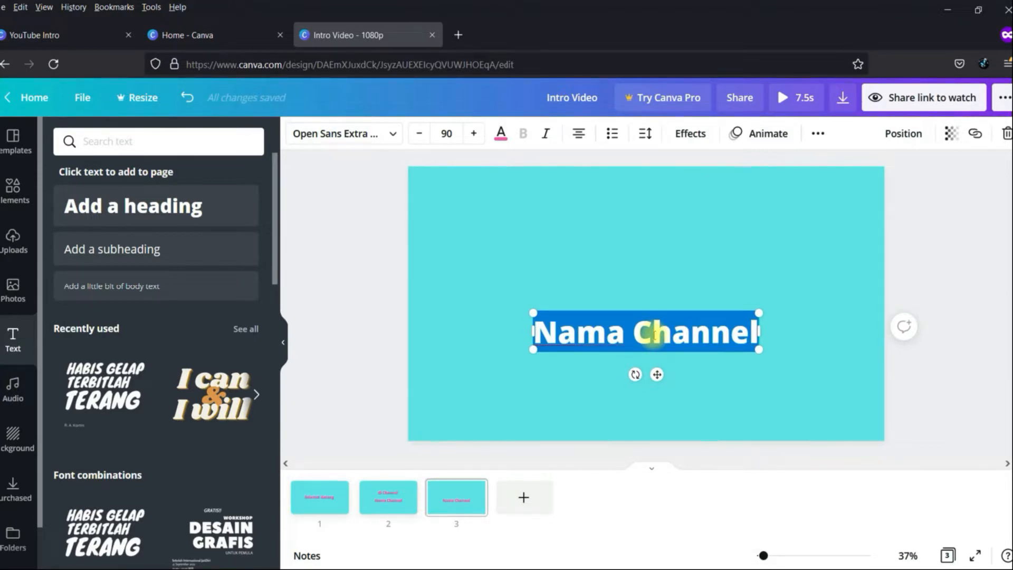
text(Mema)
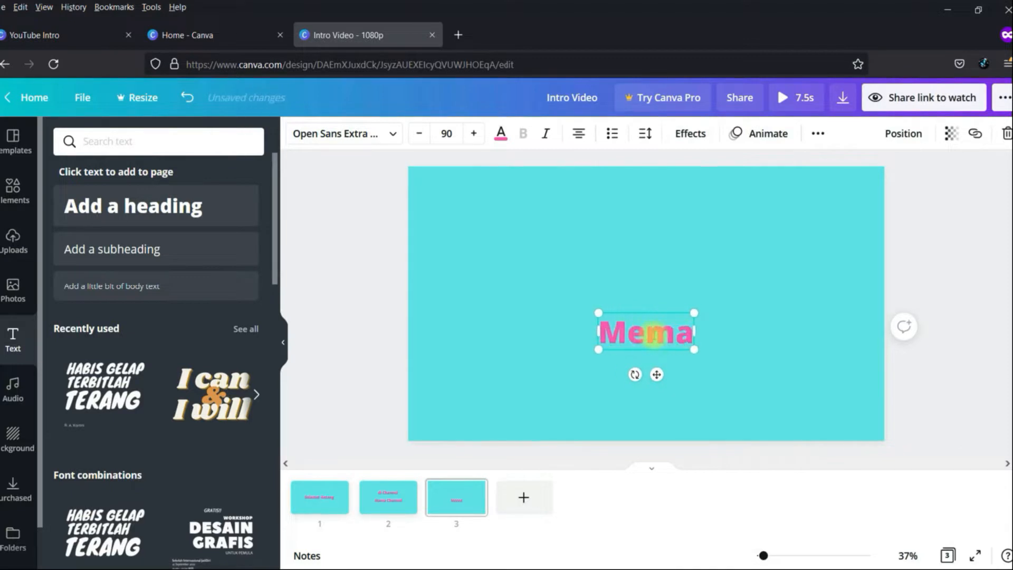
text(sak)
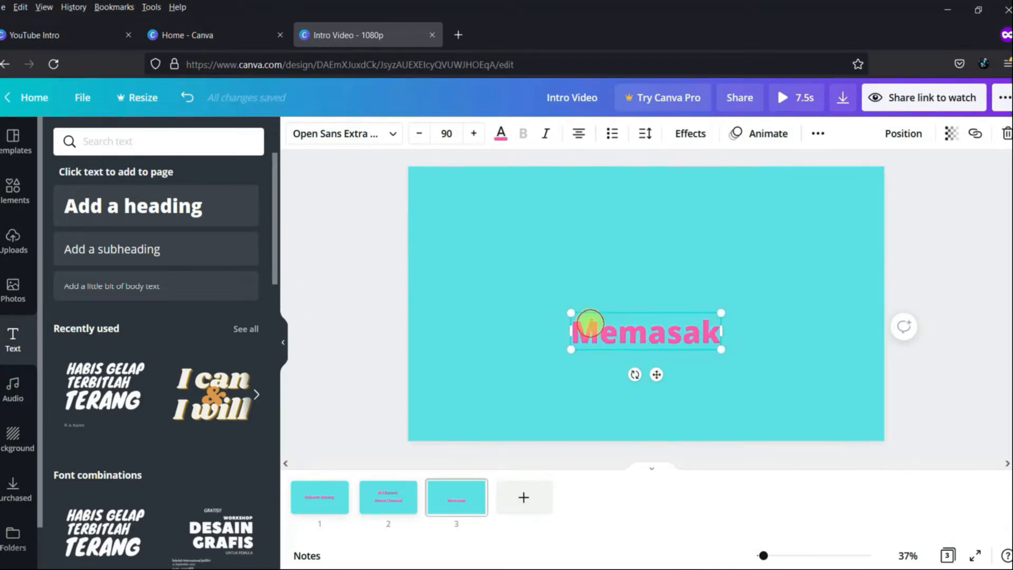
Replace the wording of the remaining text on page 3 with "Hobi"
double_click(587, 323)
text(Ho)
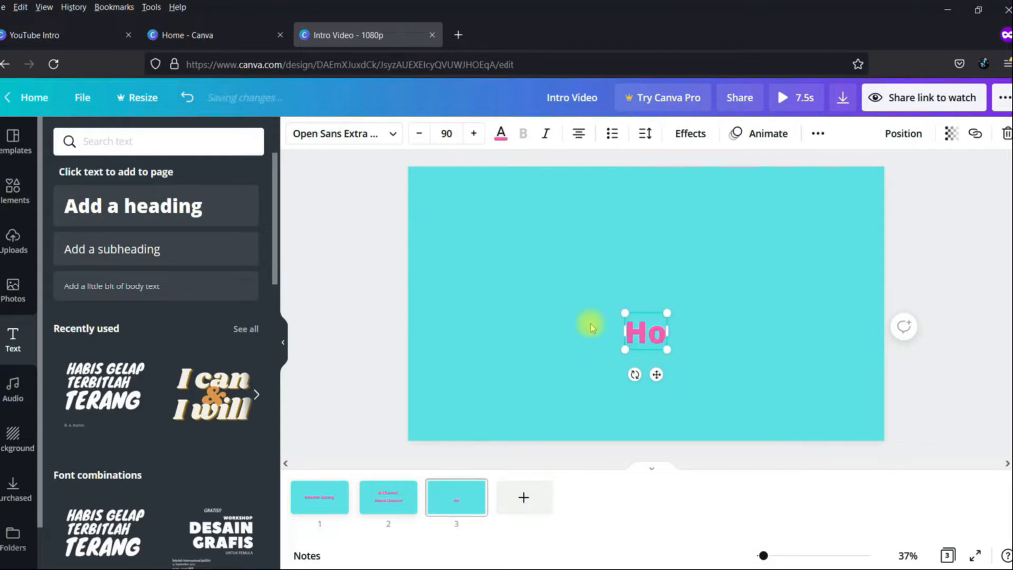
text(bi)
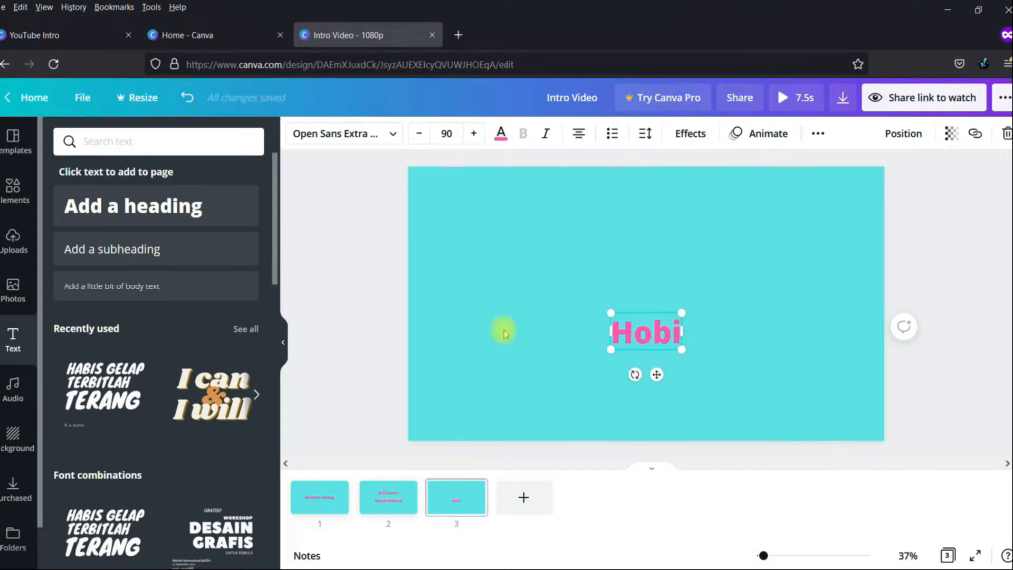
click(327, 312)
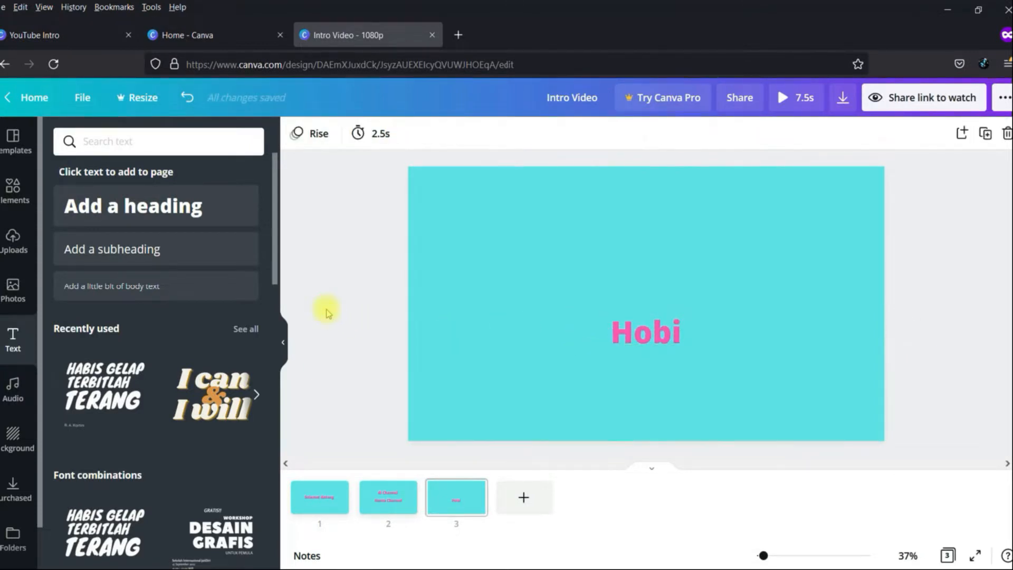
Search the elements library for "hobby" and limit the results to graphics
click(14, 191)
click(162, 142)
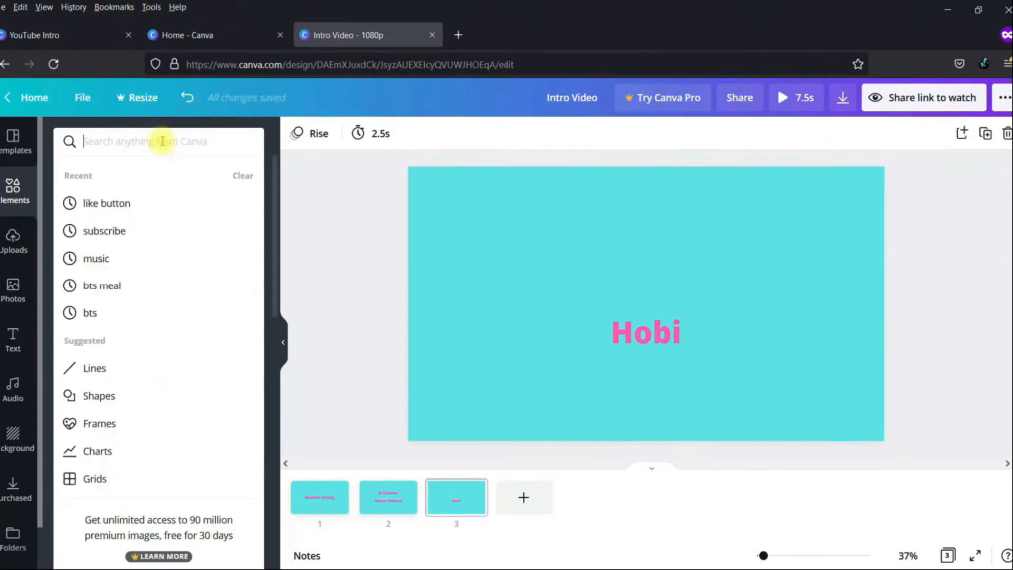
text(hobby)
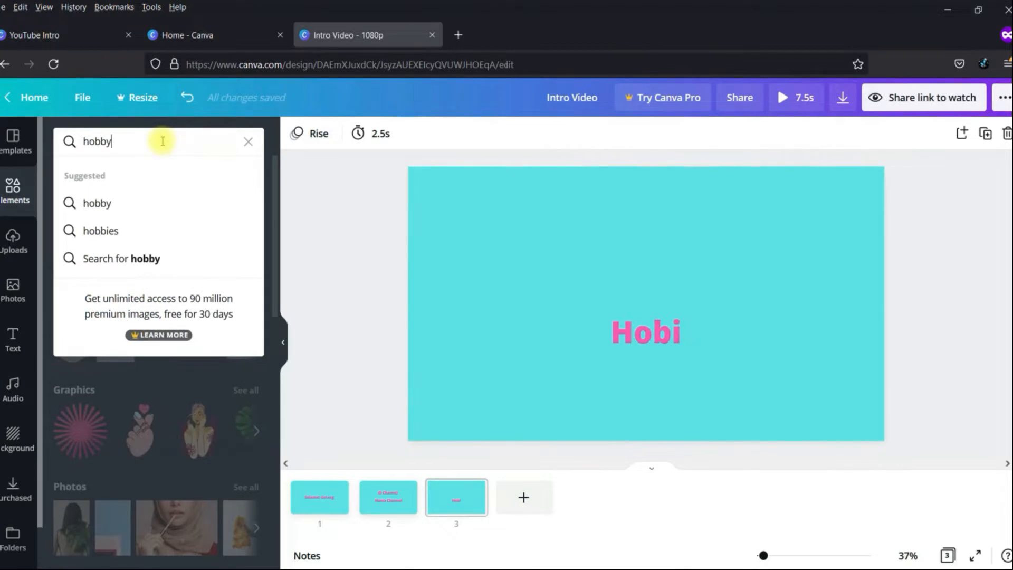
key(Return)
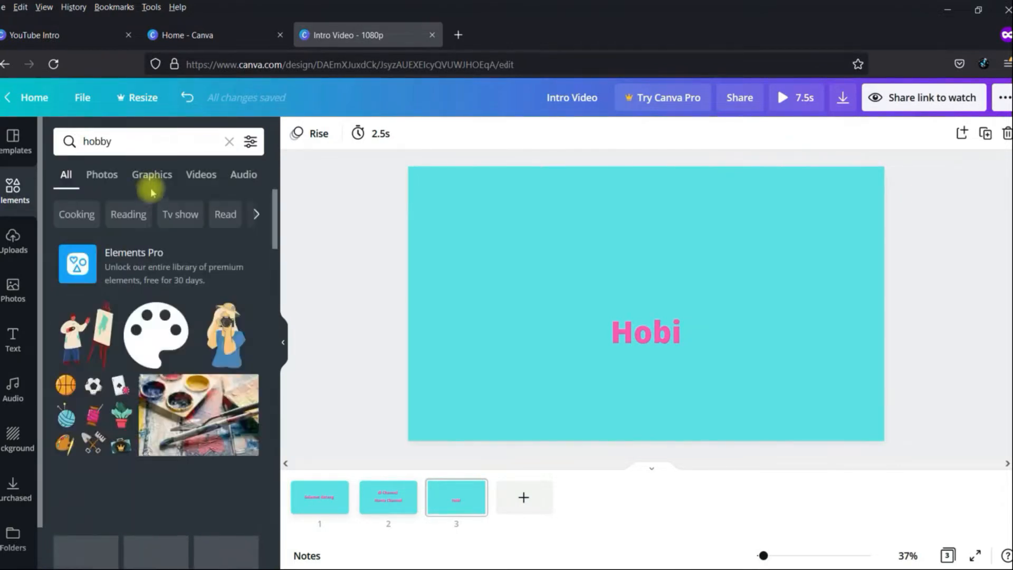
click(152, 175)
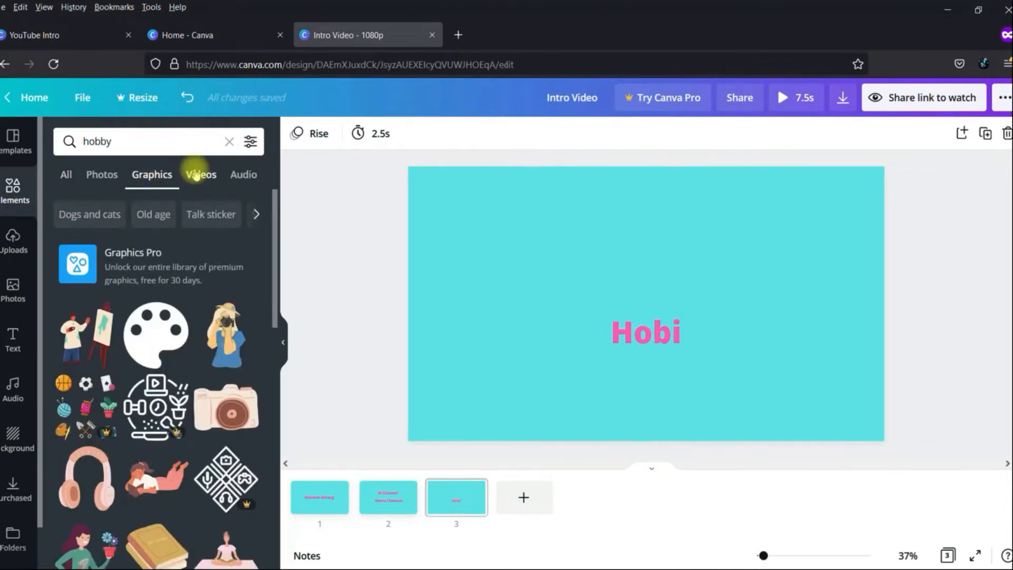
Add the graphic of a cameraman with a tripod to page 3 and place it directly above the "Hobi" text
scroll(232, 260, down, 20)
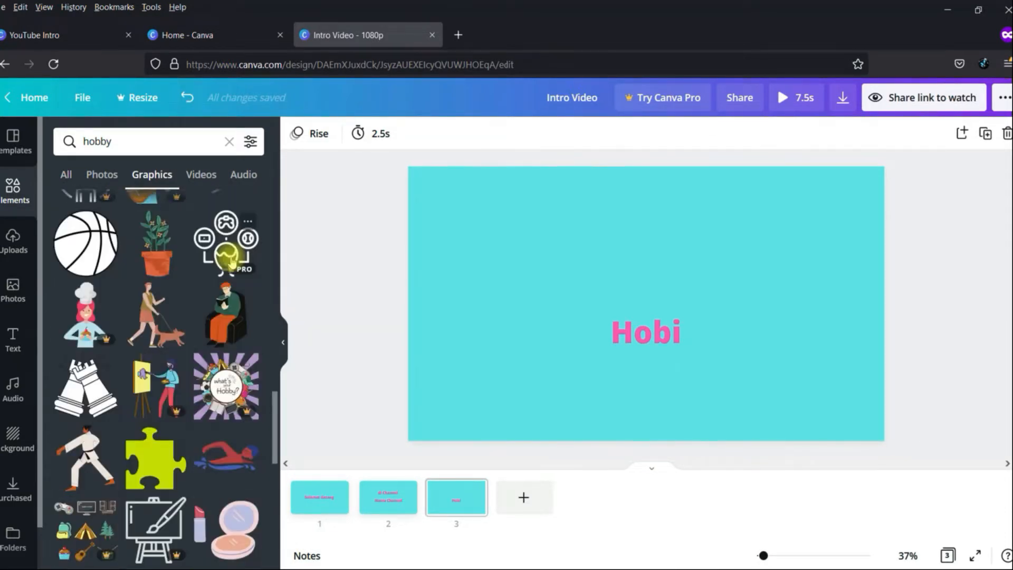
scroll(233, 259, down, 3)
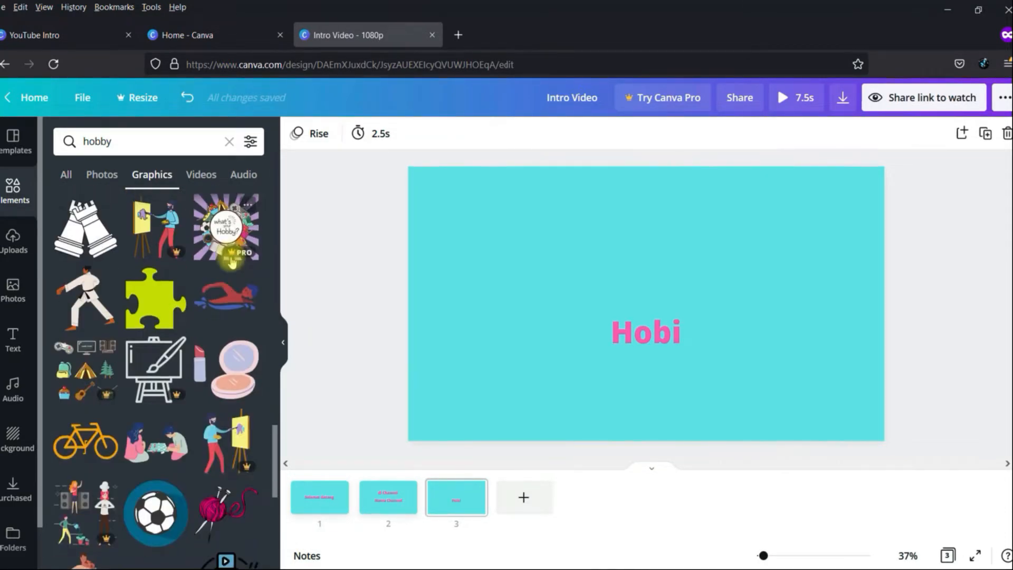
scroll(232, 261, down, 5)
scroll(232, 261, down, 15)
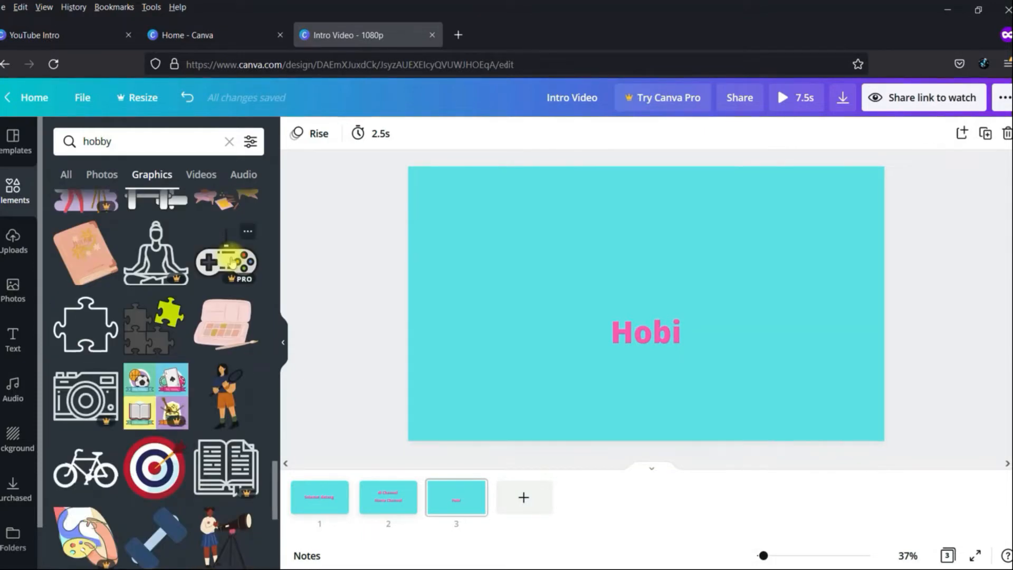
scroll(230, 261, down, 15)
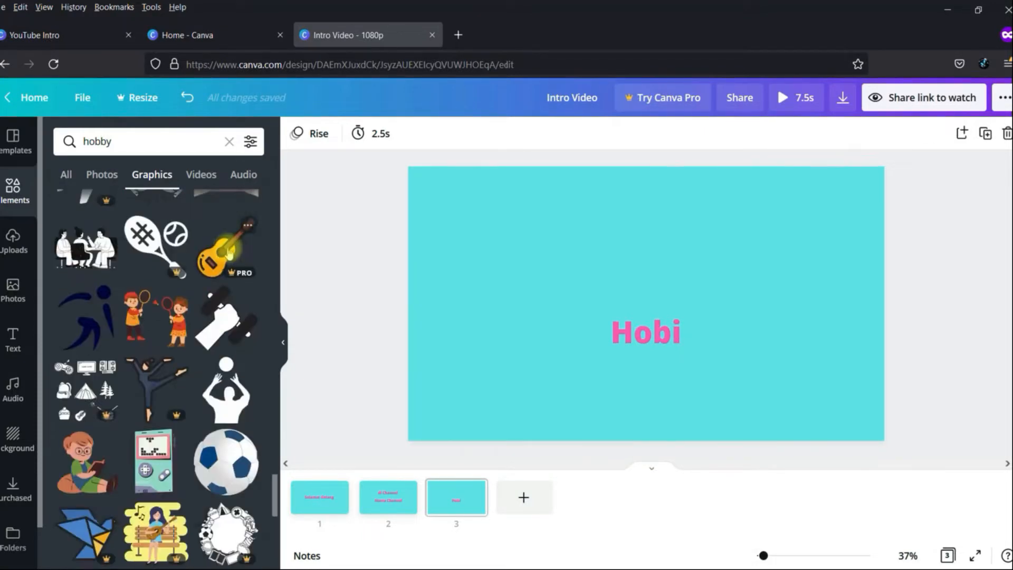
scroll(229, 253, down, 5)
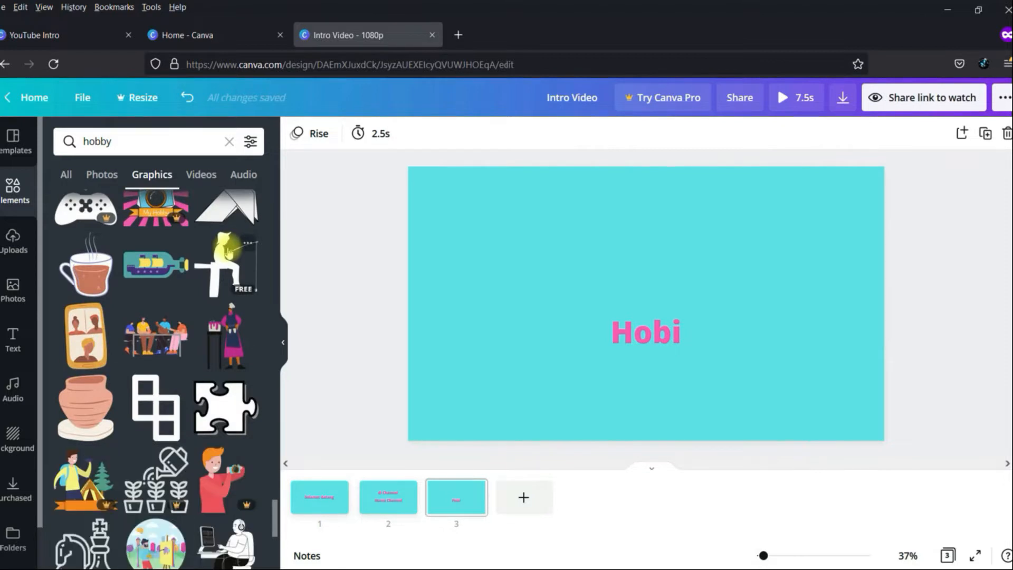
scroll(229, 254, down, 5)
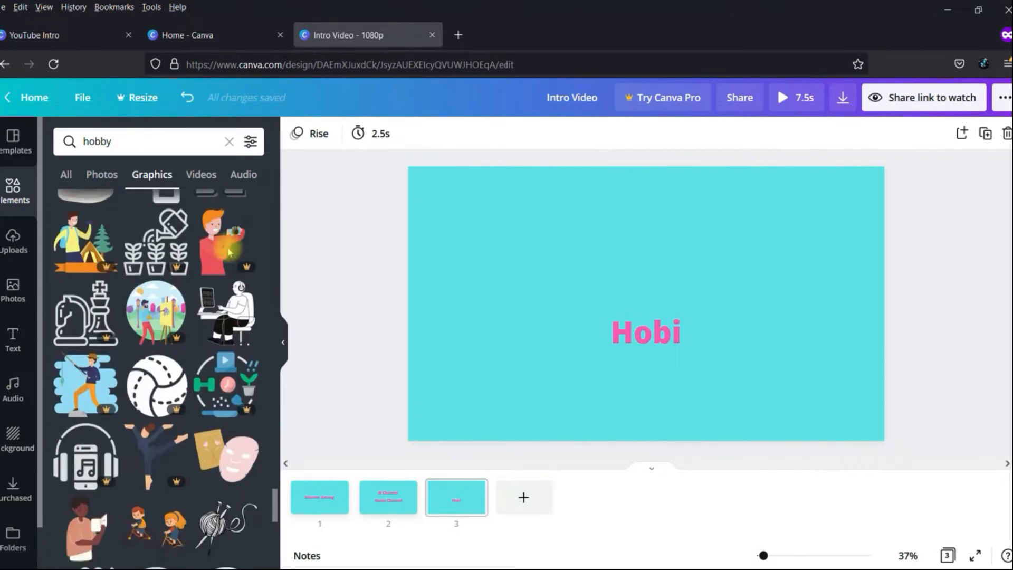
scroll(228, 253, down, 15)
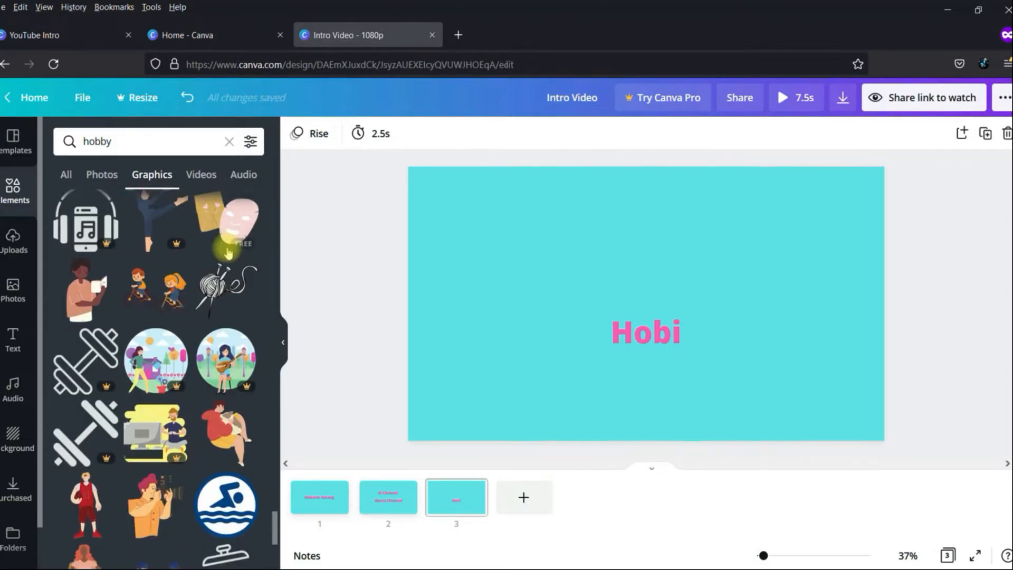
scroll(228, 252, down, 5)
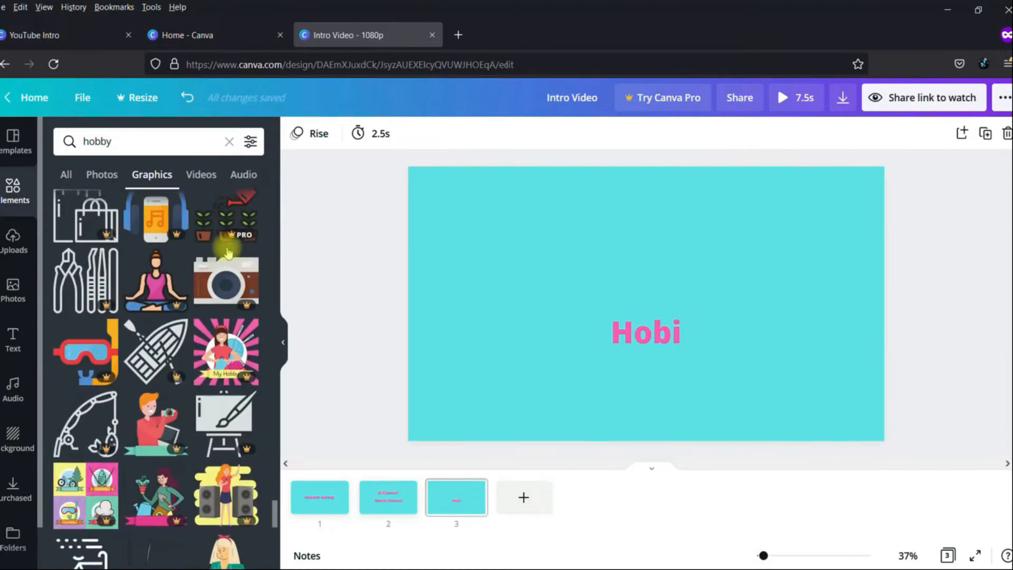
scroll(228, 248, down, 5)
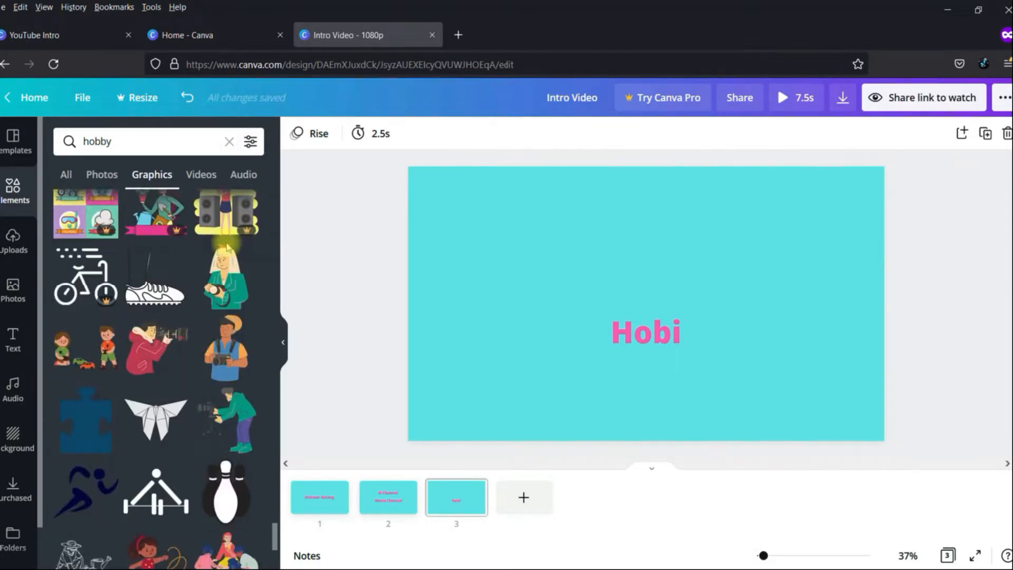
click(219, 406)
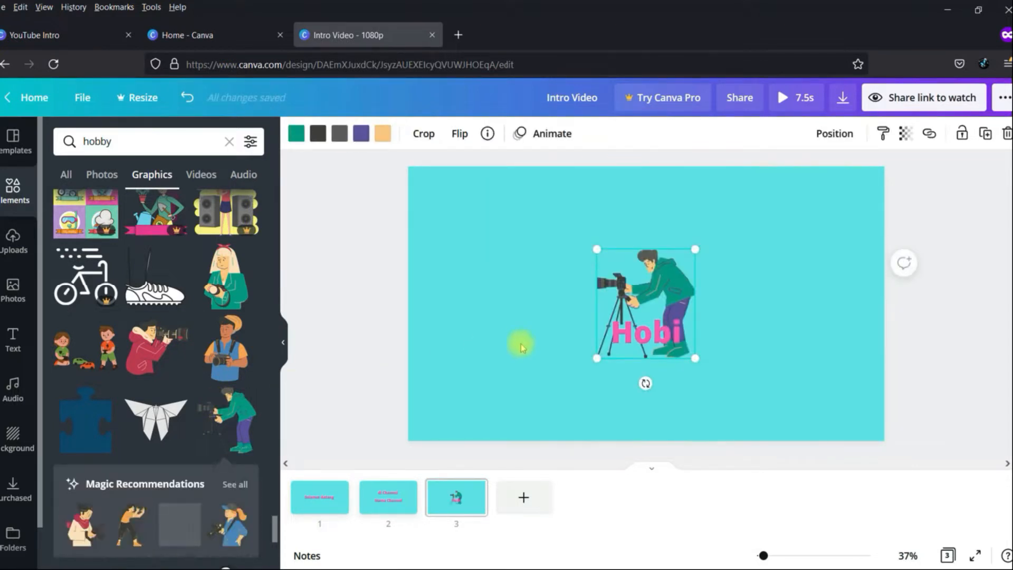
drag(677, 282, 677, 237)
click(575, 378)
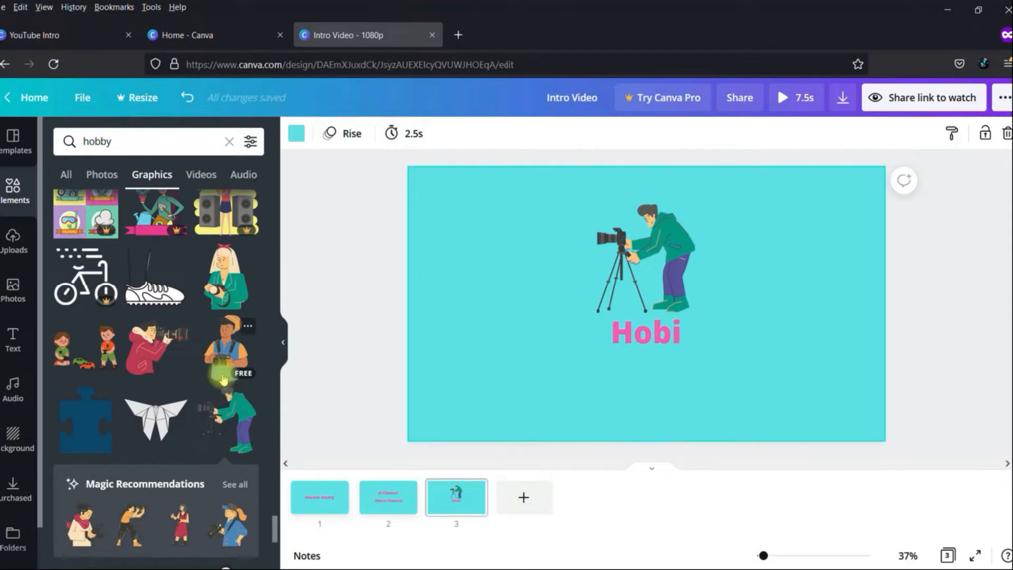
Add the graphic of a sculptor in a dark apron and place it to the left of the cameraman on page 3
scroll(223, 379, down, 5)
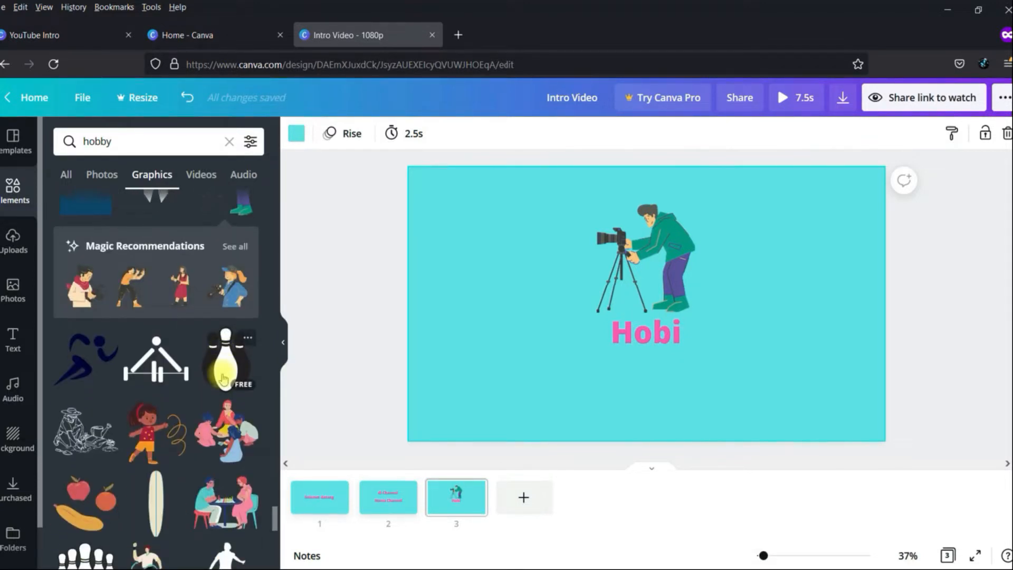
scroll(223, 379, down, 6)
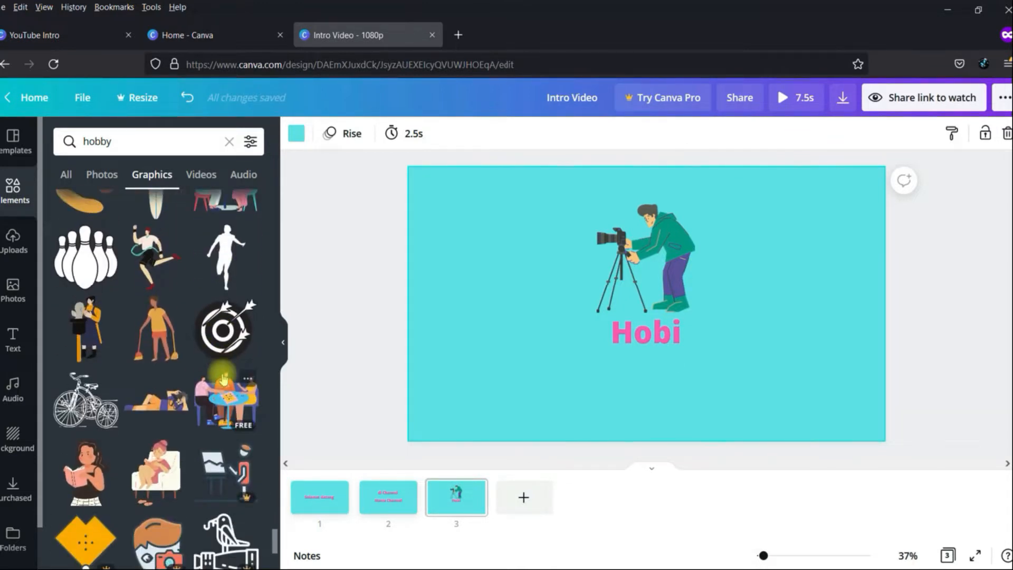
click(92, 334)
drag(629, 295, 546, 260)
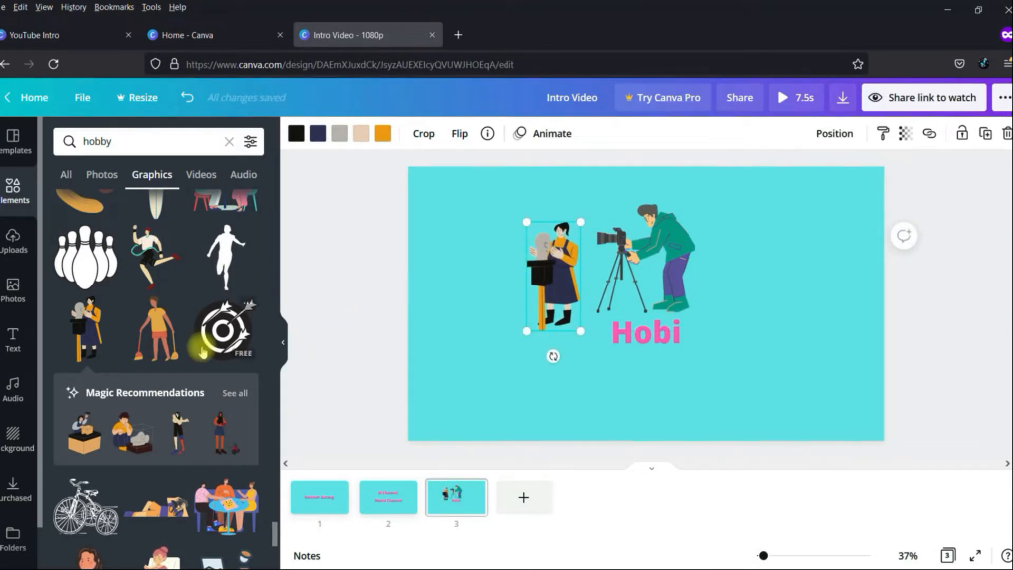
click(325, 378)
Look through further hobby graphics for a third illustration to put on page 3
scroll(219, 396, down, 3)
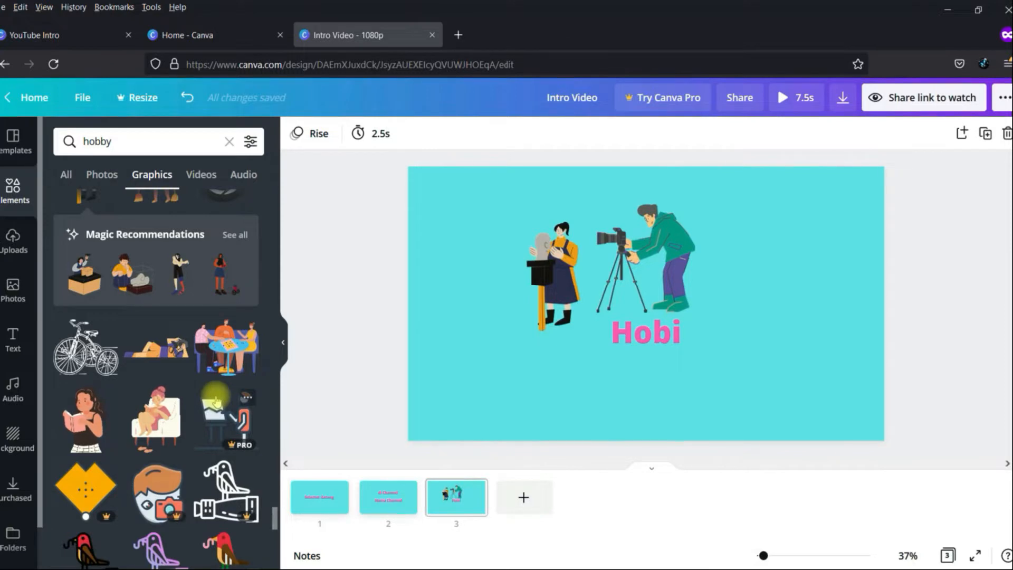
scroll(215, 401, down, 3)
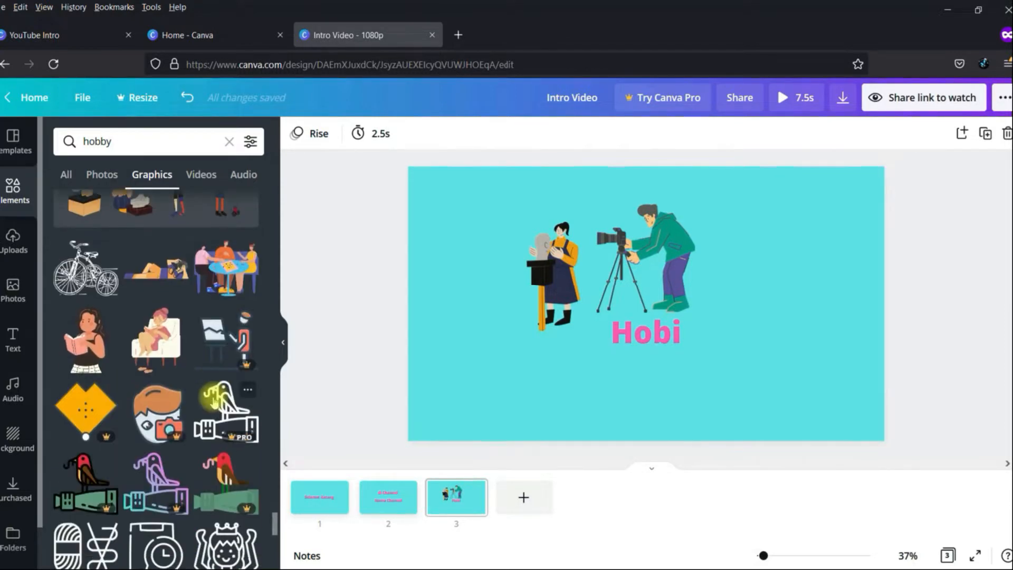
scroll(211, 403, down, 2)
scroll(211, 404, down, 10)
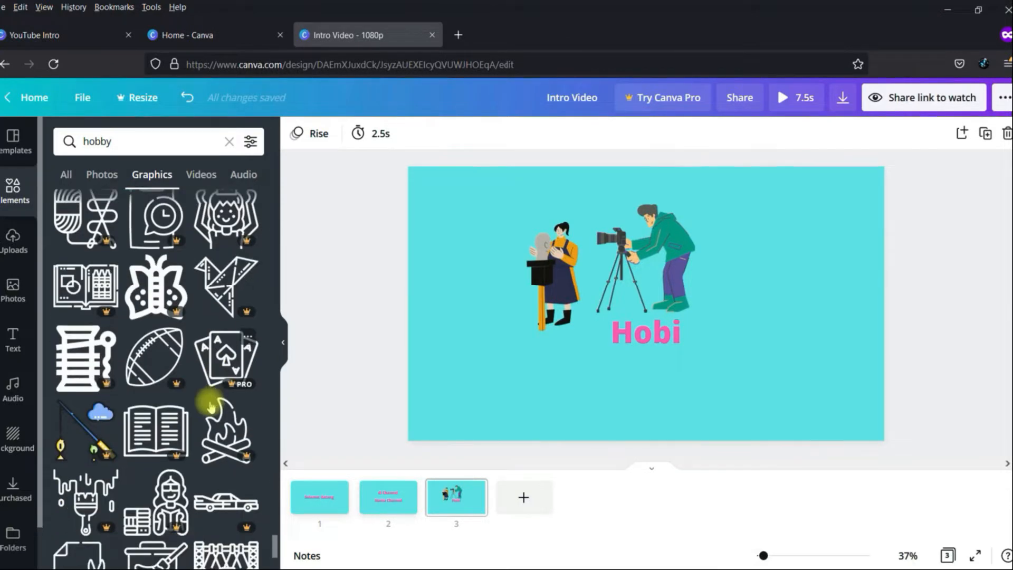
scroll(214, 401, down, 10)
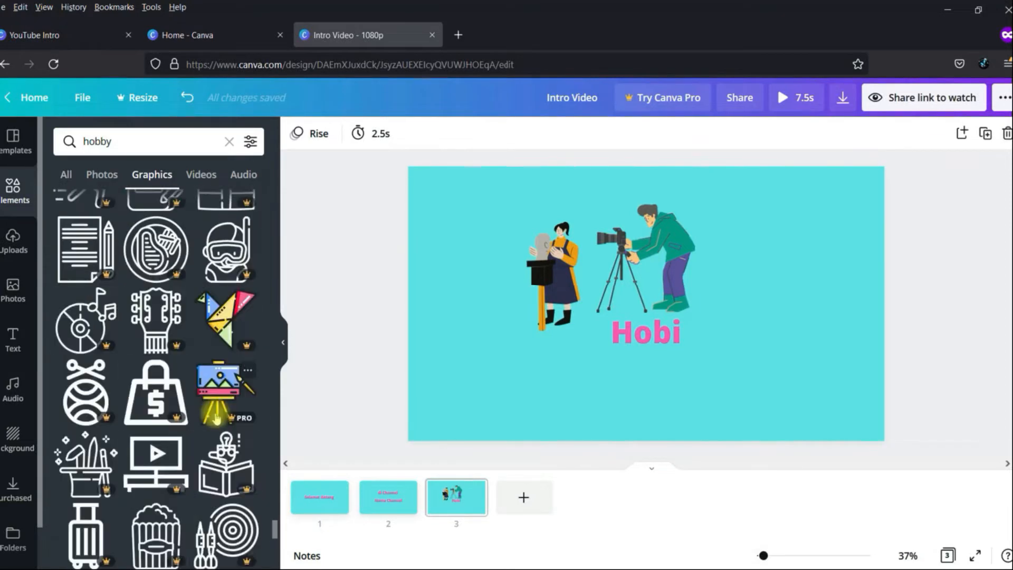
scroll(232, 405, up, 3)
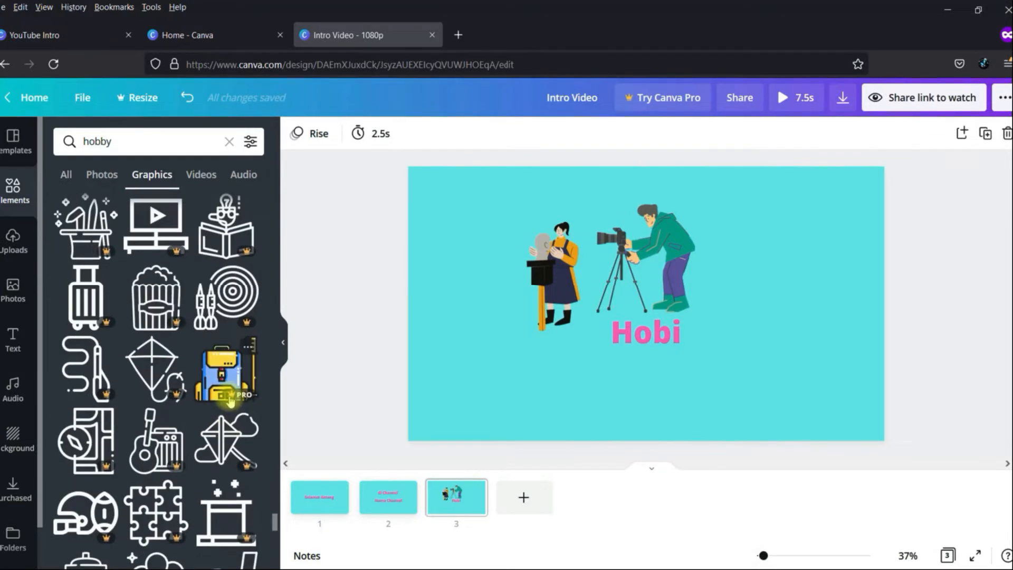
scroll(230, 401, down, 10)
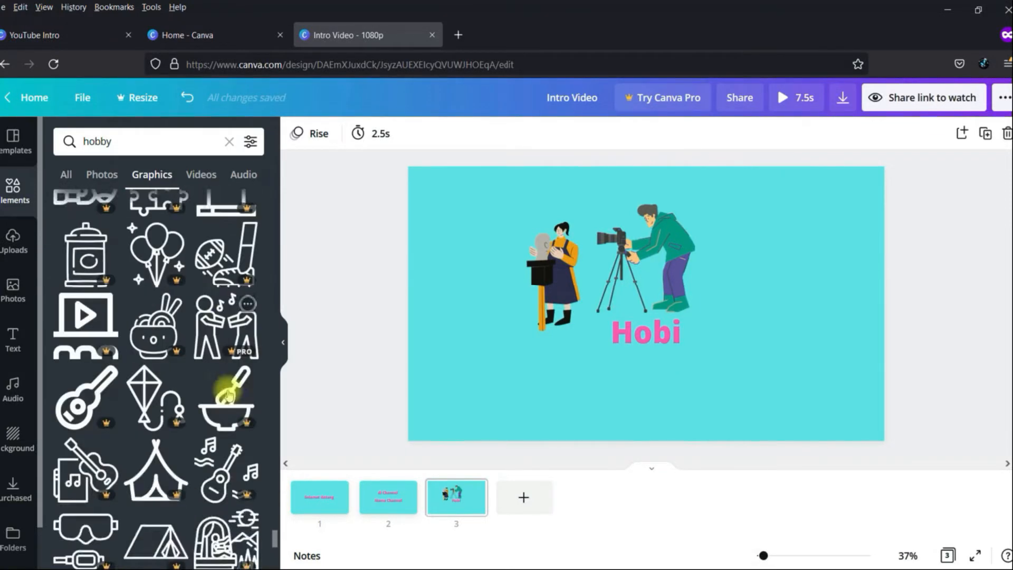
scroll(228, 391, down, 12)
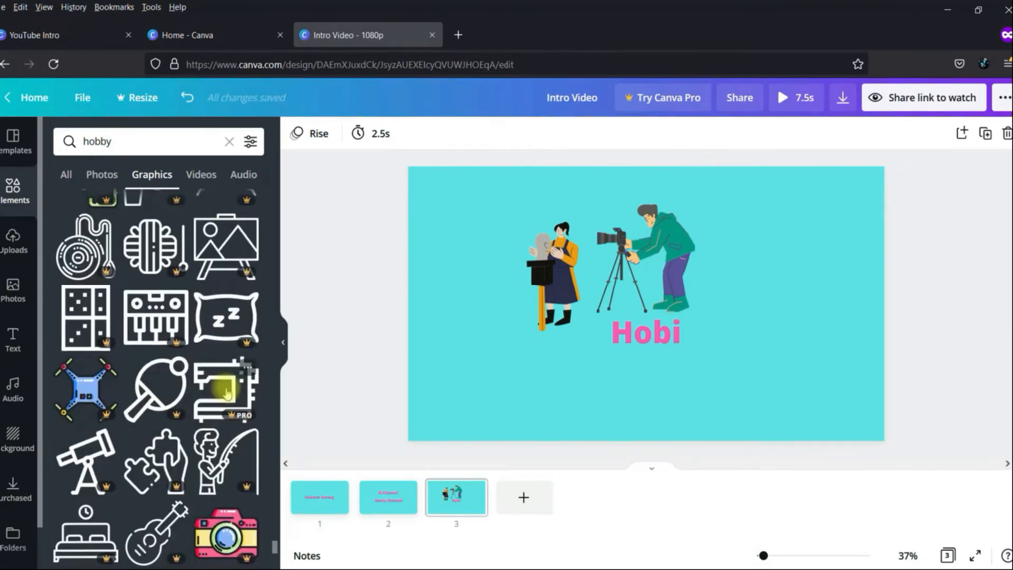
scroll(226, 393, down, 10)
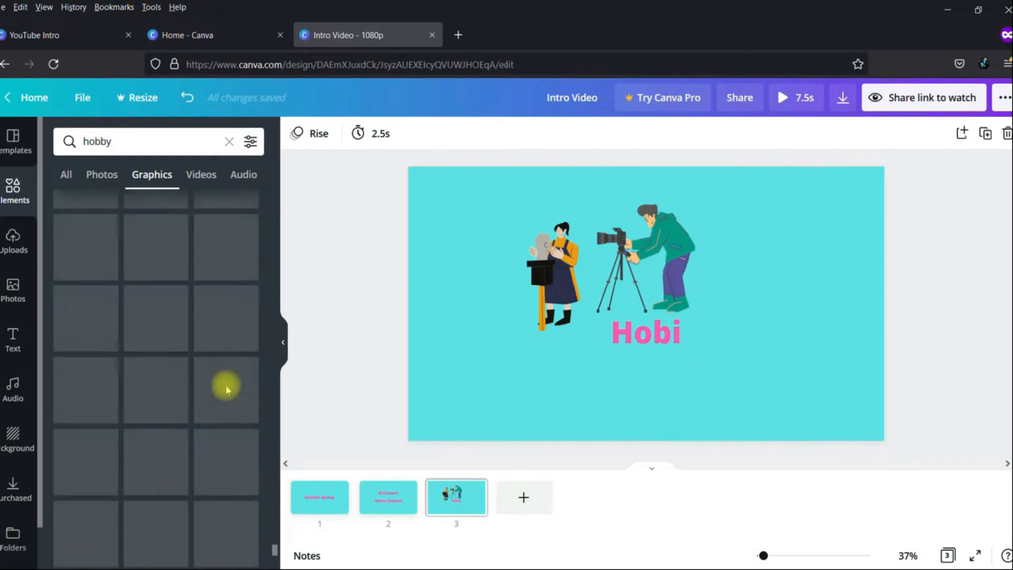
scroll(227, 391, down, 10)
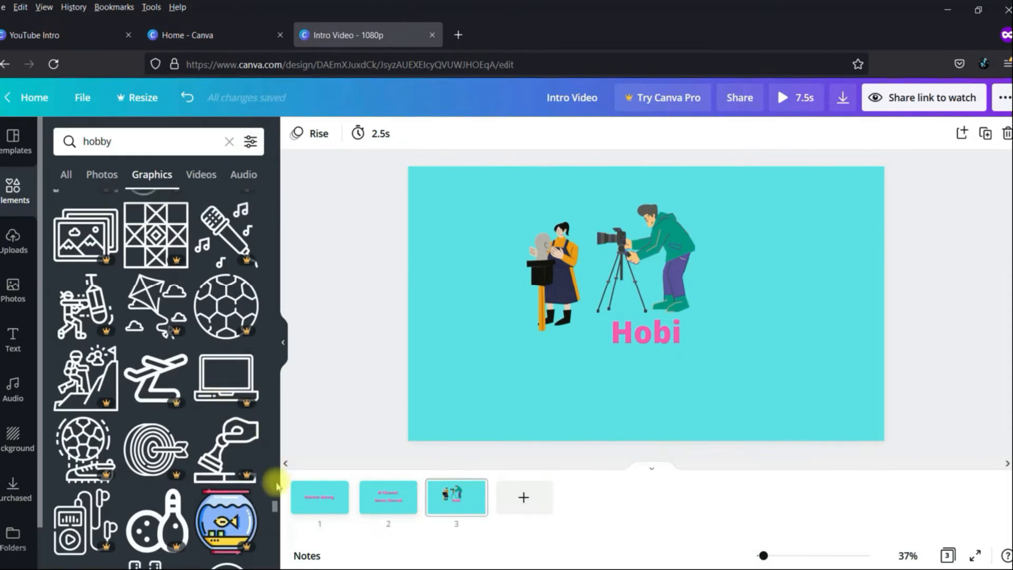
Add the graphic of a painter at an easel from the start of the results and place it to the right of the cameraman
drag(275, 504, 289, 166)
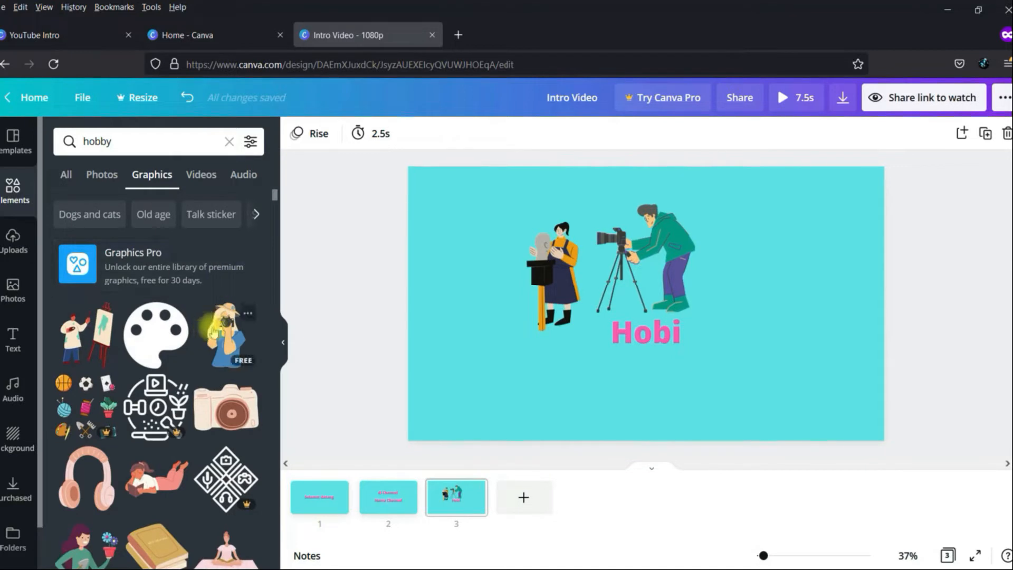
click(93, 330)
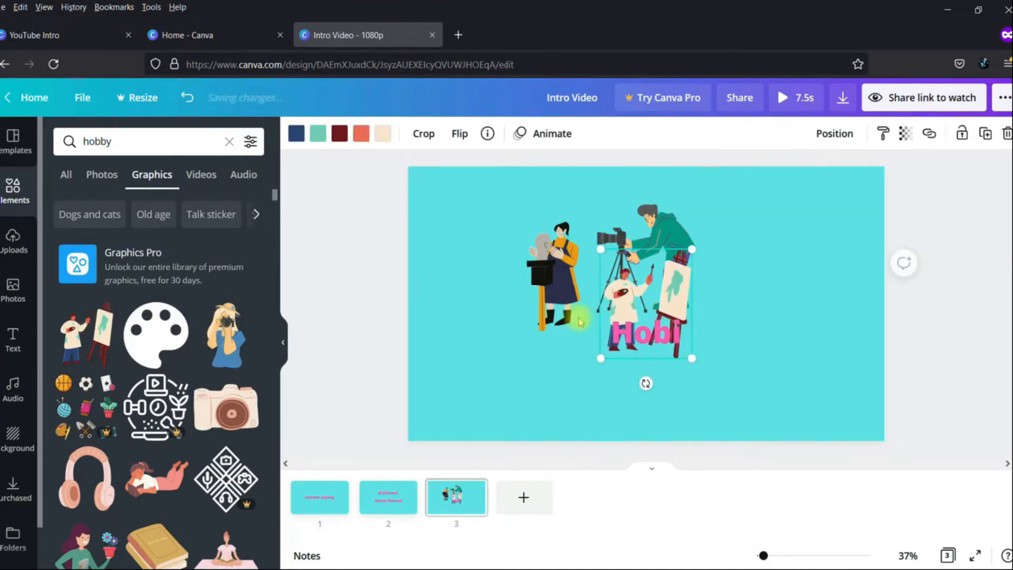
mouse_move(670, 302)
mouse_down()
mouse_move(741, 264)
mouse_move(776, 269)
mouse_up()
click(841, 375)
click(652, 339)
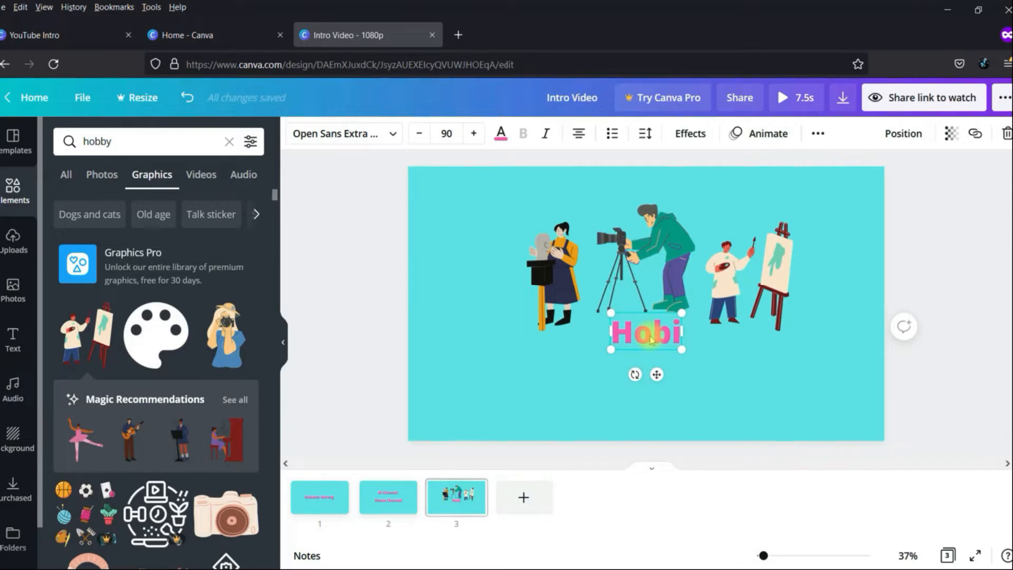
click(732, 409)
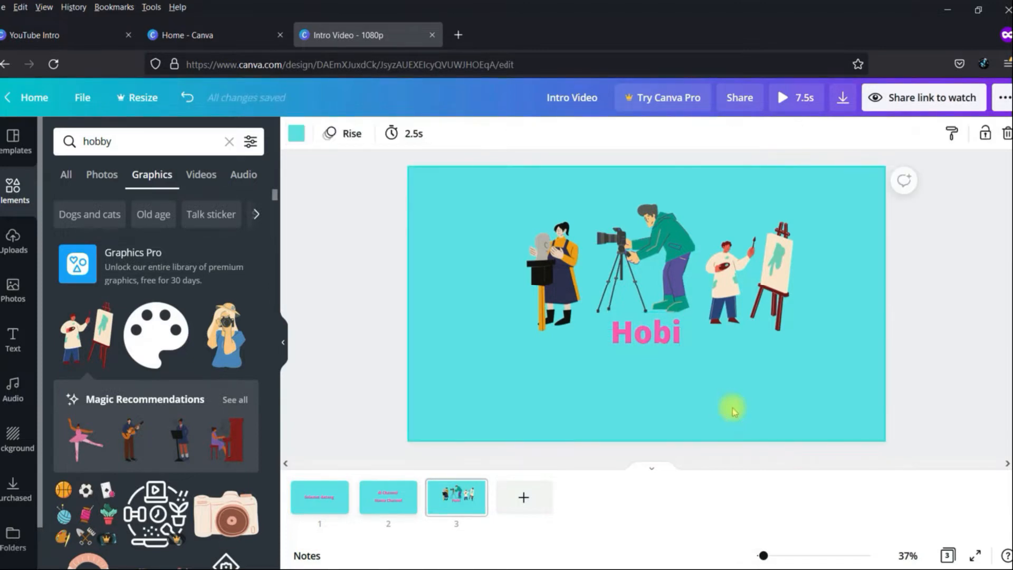
Shrink the sculptor and cameraman graphics slightly, keeping the cameraman centred above the "Hobi" text
mouse_move(544, 271)
mouse_down()
mouse_move(549, 294)
mouse_move(545, 259)
mouse_move(548, 267)
mouse_up()
drag(577, 222, 569, 237)
click(679, 238)
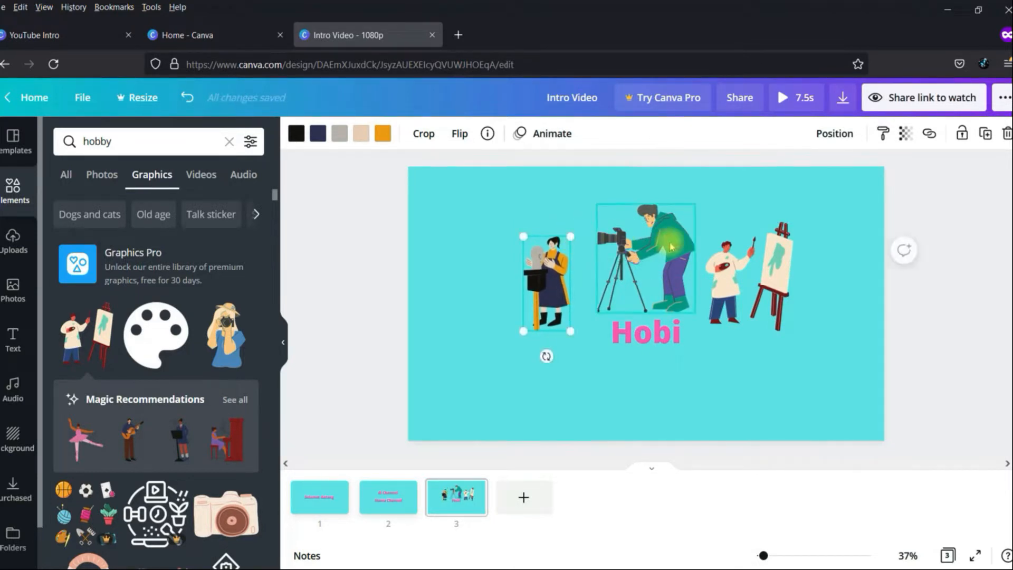
drag(695, 203, 658, 239)
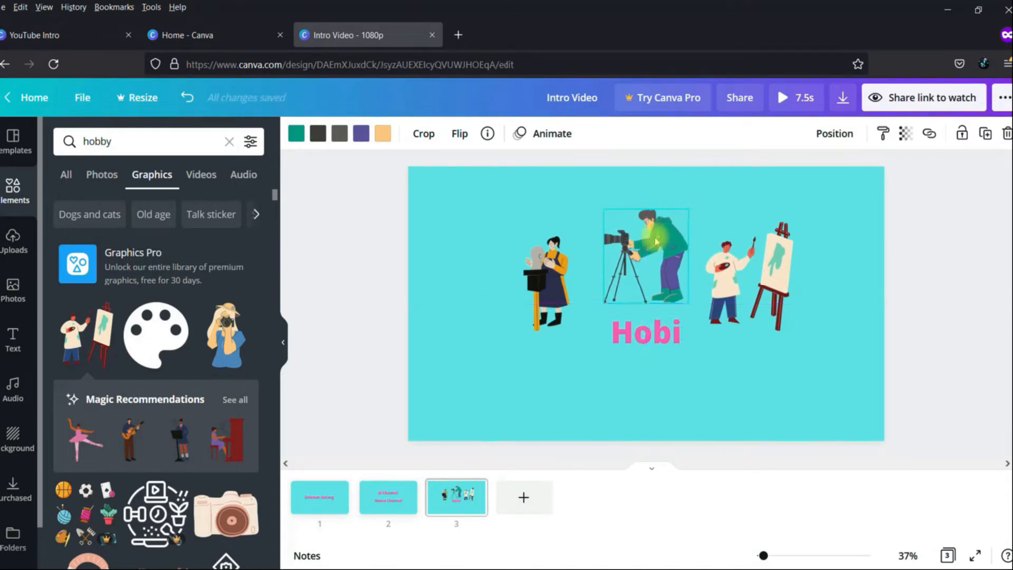
Apply the Tumble page animation to page 3
click(426, 231)
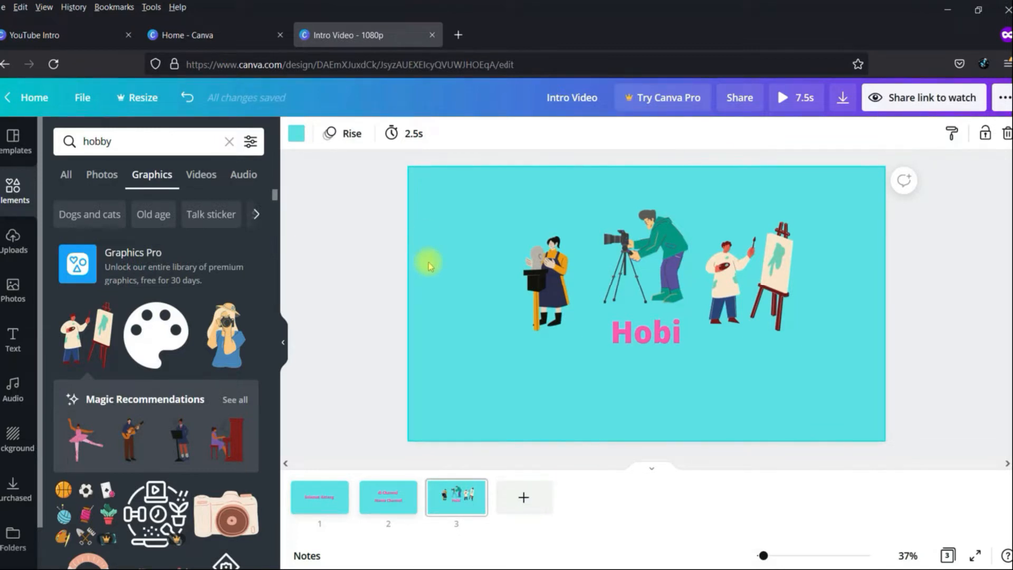
click(341, 136)
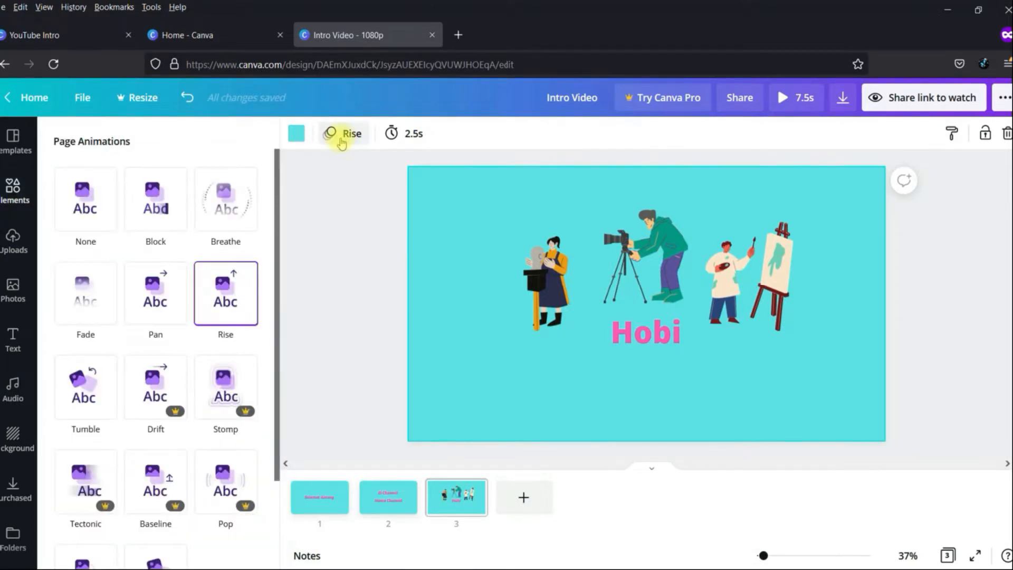
click(74, 380)
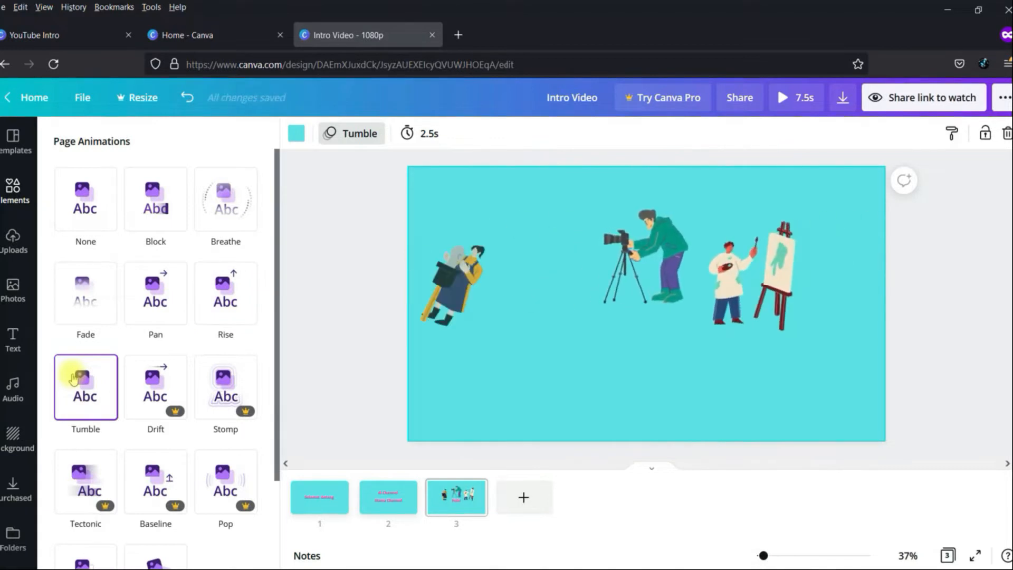
click(324, 253)
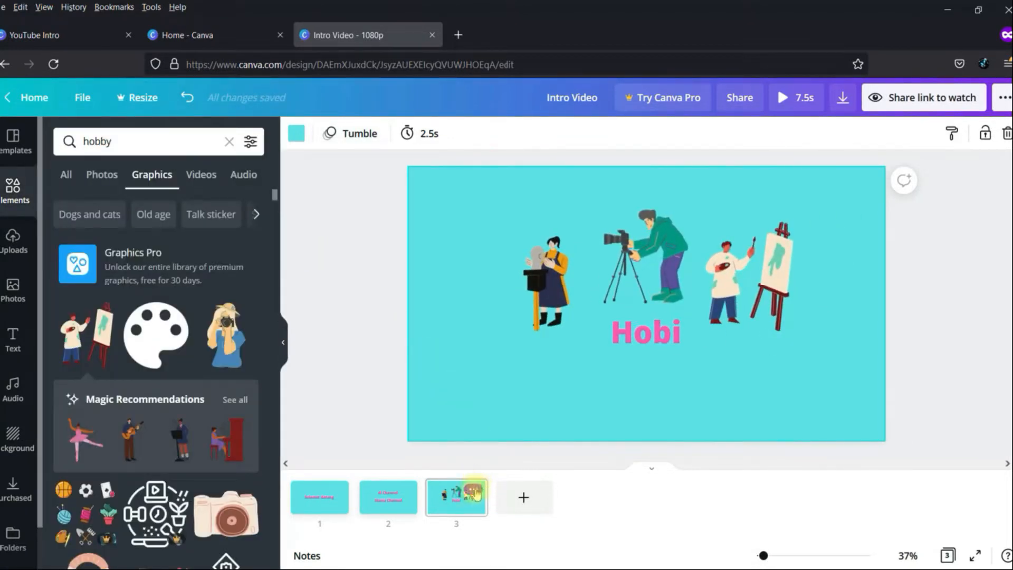
Duplicate page 3 and replace the "Hobi" text on the copy with "Karir"
click(473, 491)
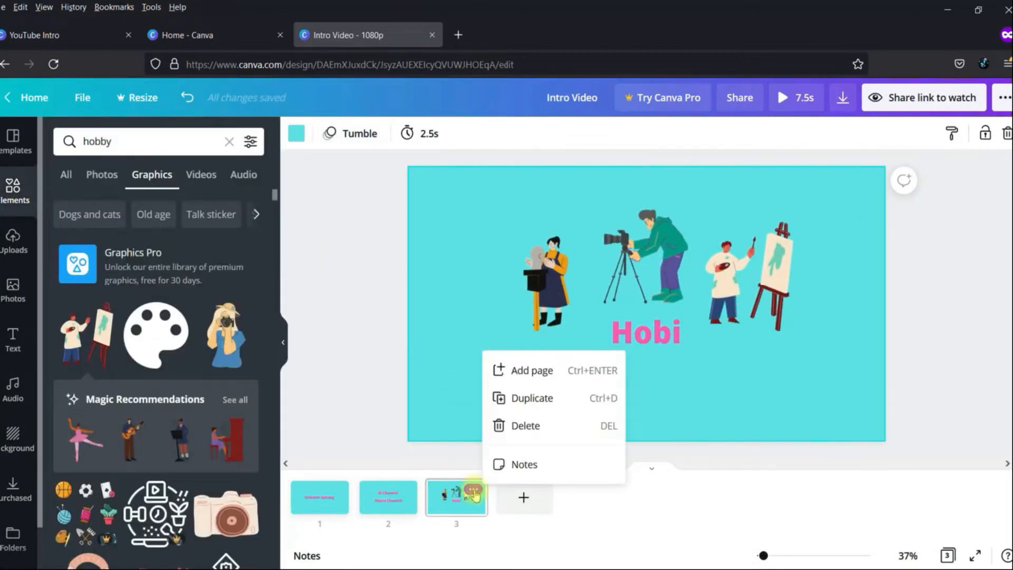
click(530, 400)
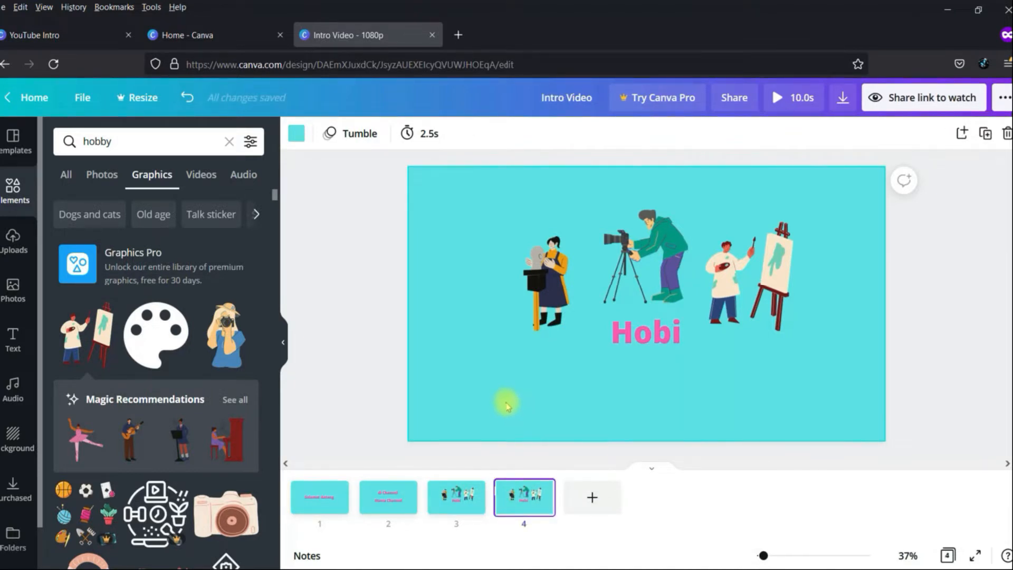
click(639, 336)
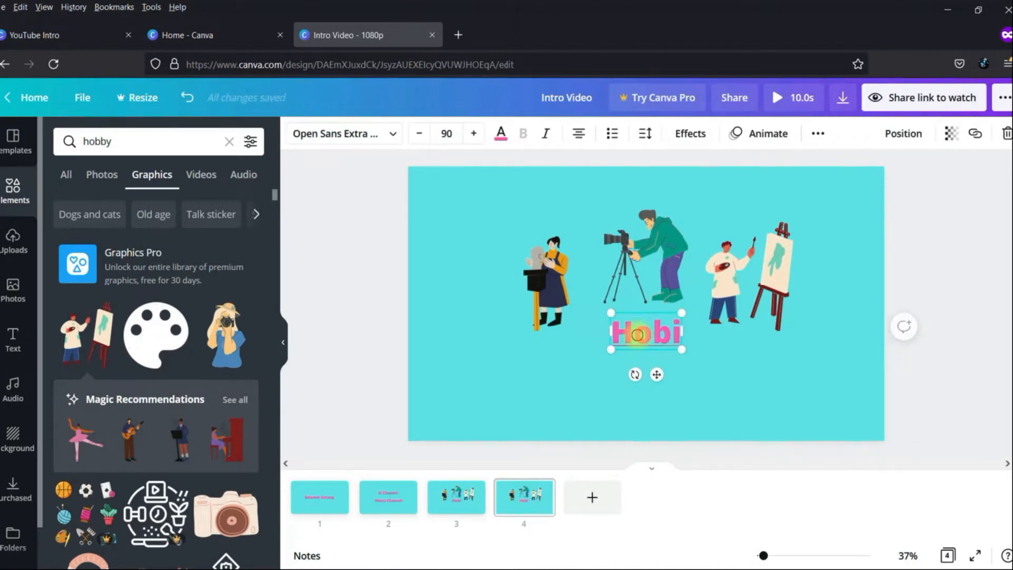
double_click(638, 334)
text(Karr)
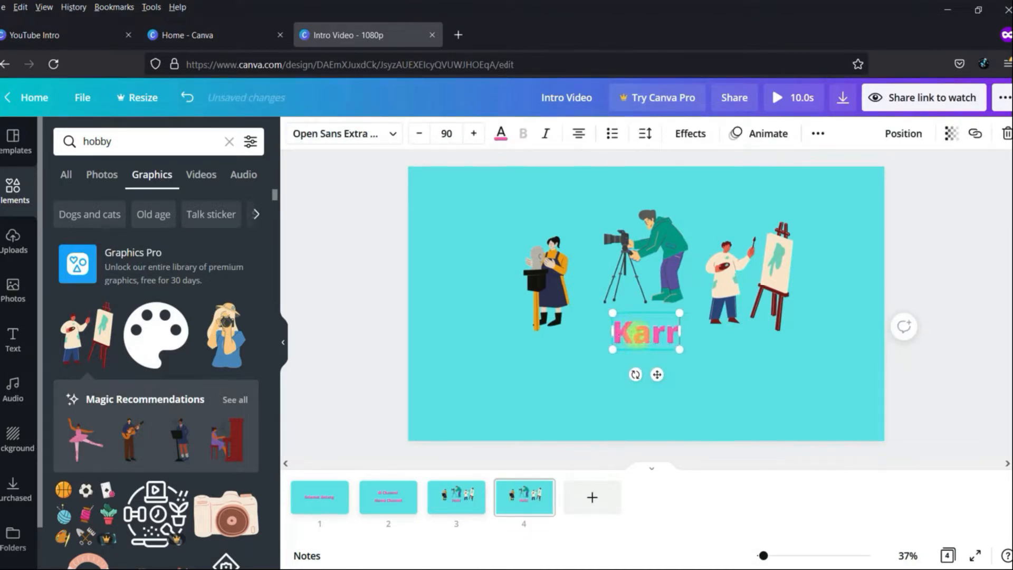
key(BackSpace)
text(ir)
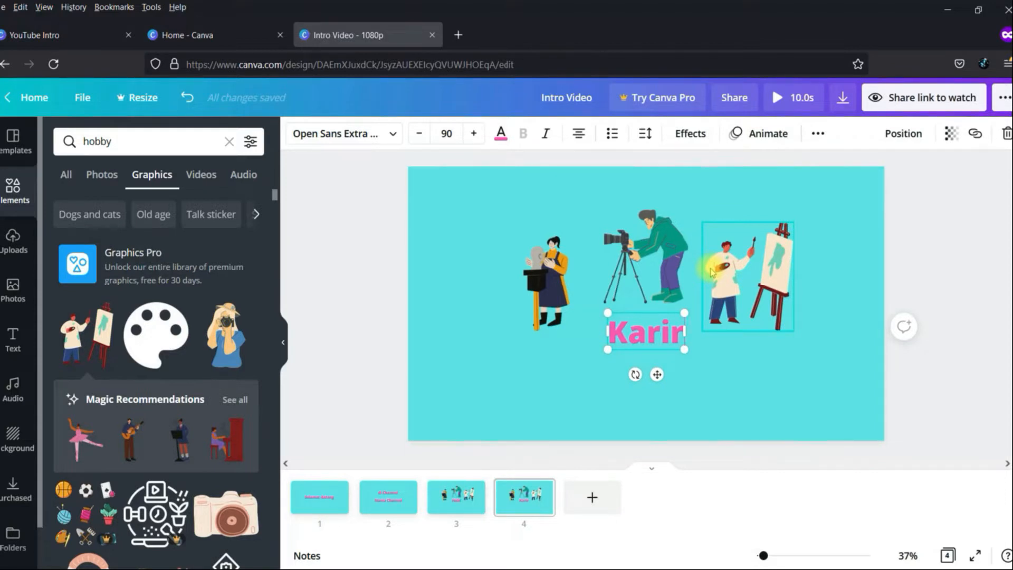
Delete the sculptor and painter graphics from page 4
click(541, 272)
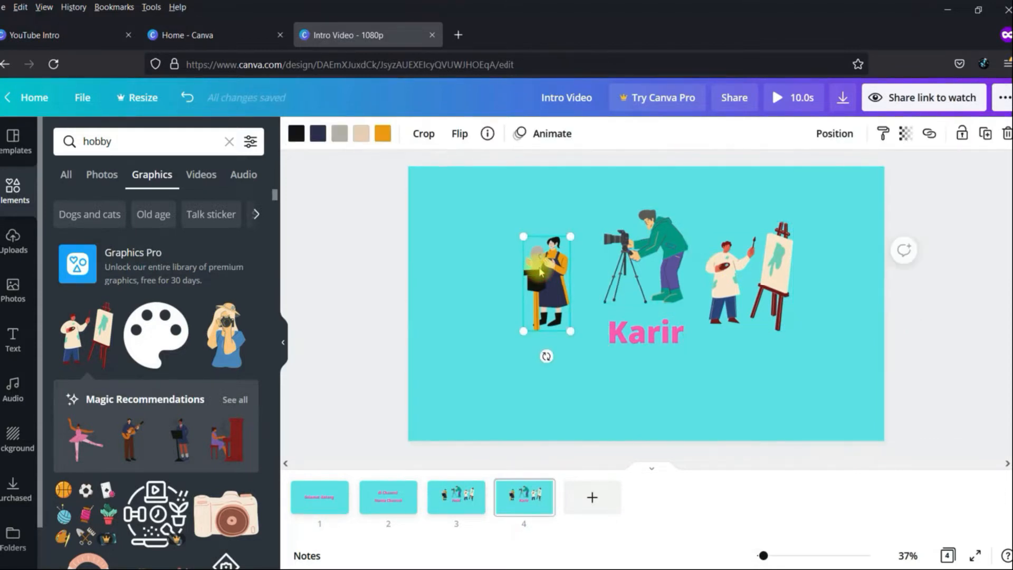
key(Delete)
click(730, 285)
key(Delete)
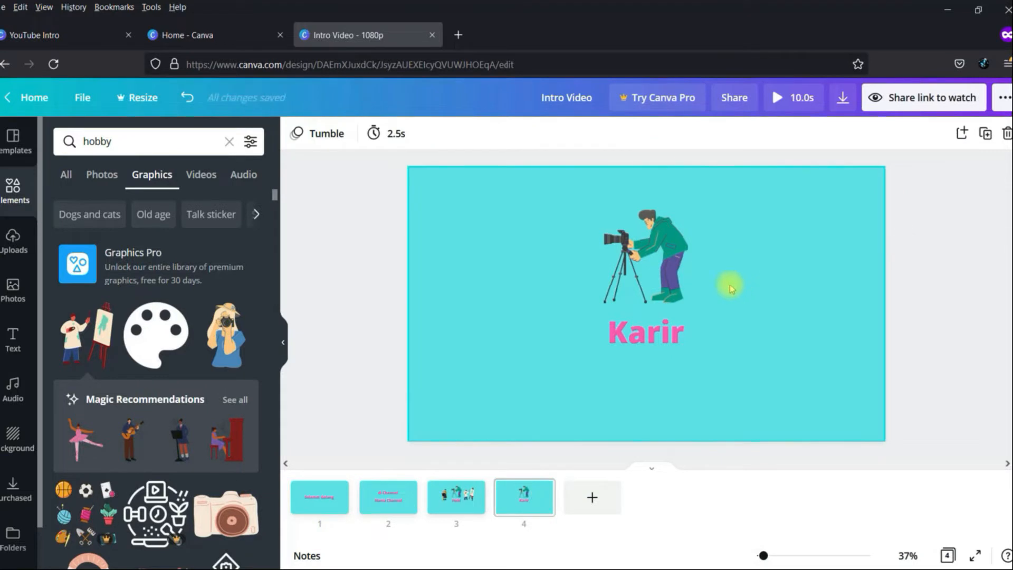
Search the elements for "jobs" and limit the results to graphics
double_click(98, 142)
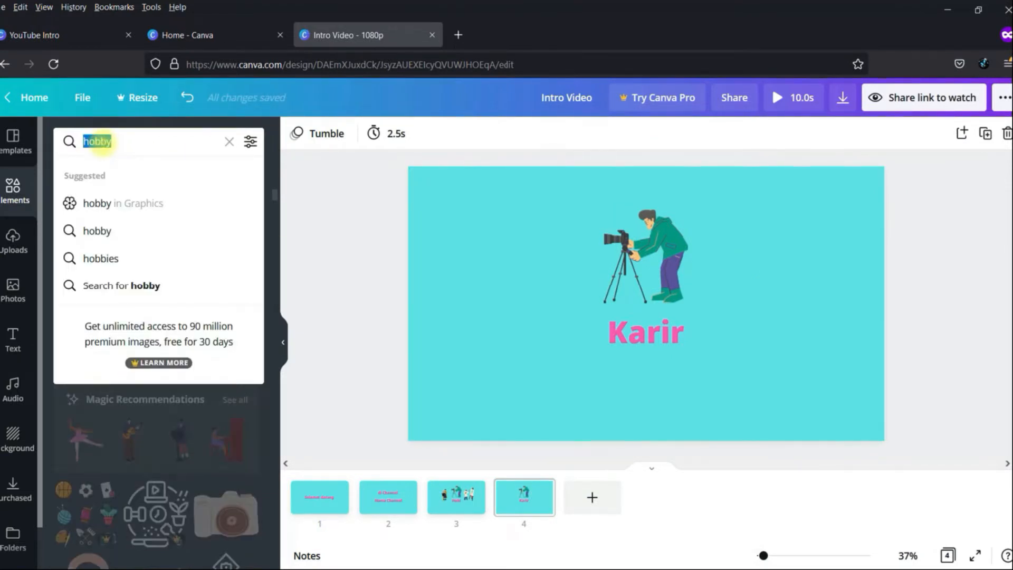
text(jobs)
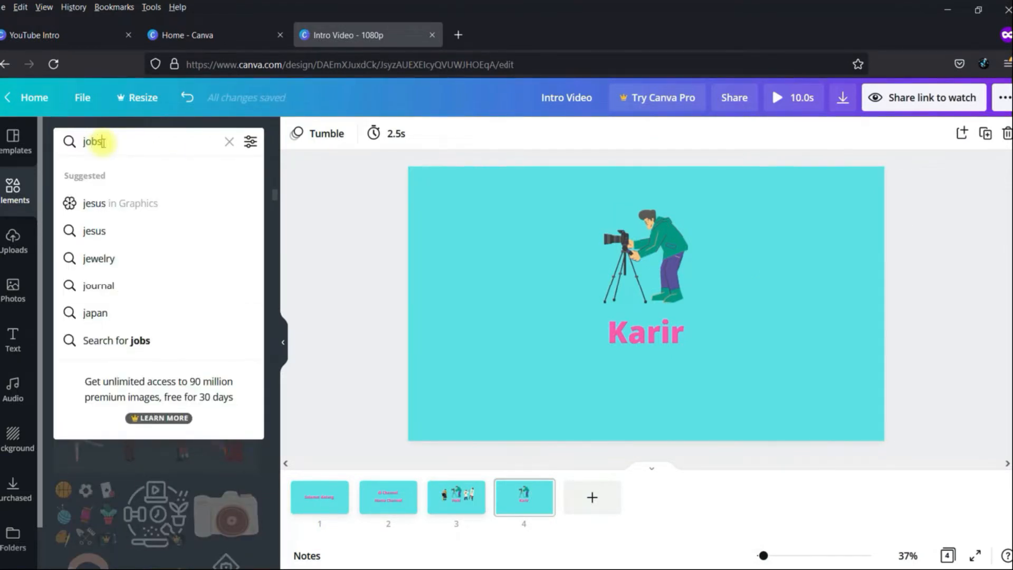
key(Return)
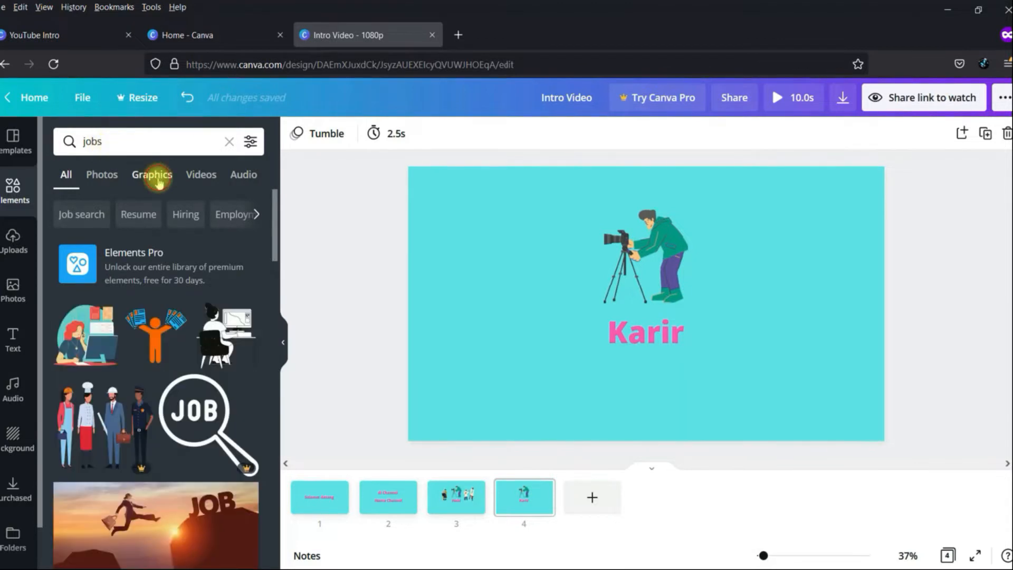
click(157, 179)
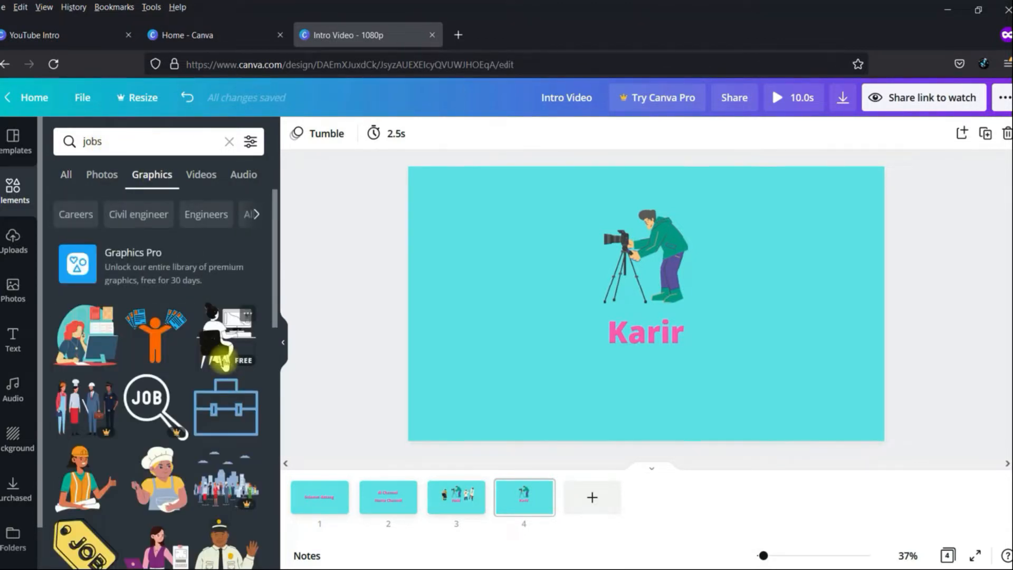
Replace the cameraman on page 4 with the graphic of a red-haired woman at a computer, shrunk slightly and centred above "Karir"
click(79, 347)
click(658, 229)
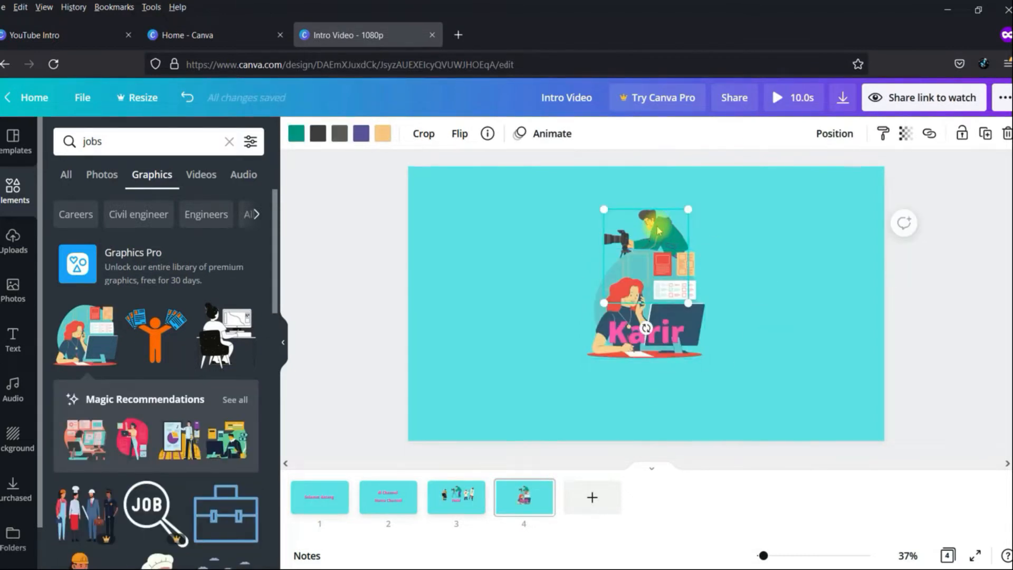
key(Delete)
click(674, 268)
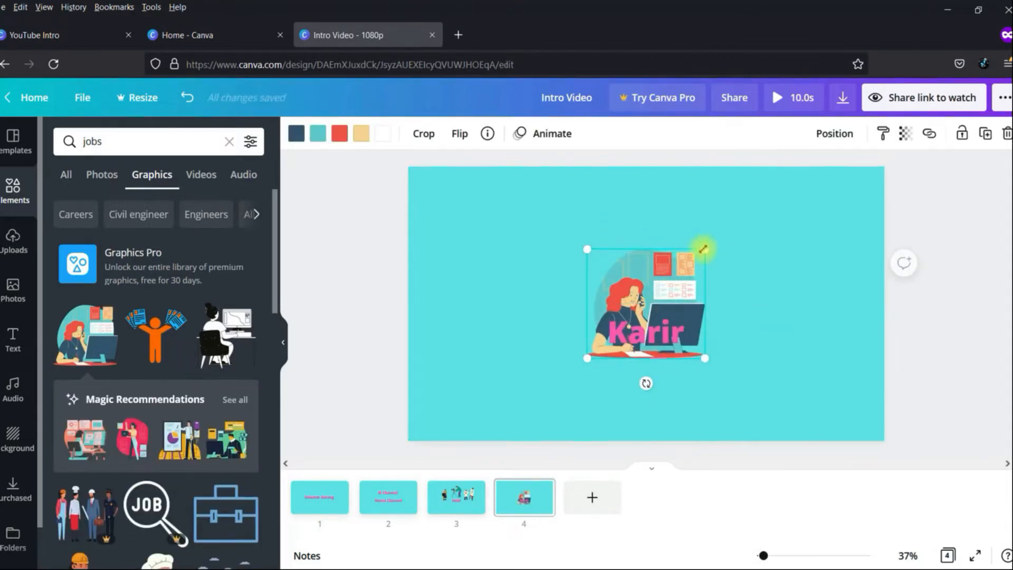
drag(698, 258, 688, 265)
drag(638, 313, 647, 265)
click(489, 306)
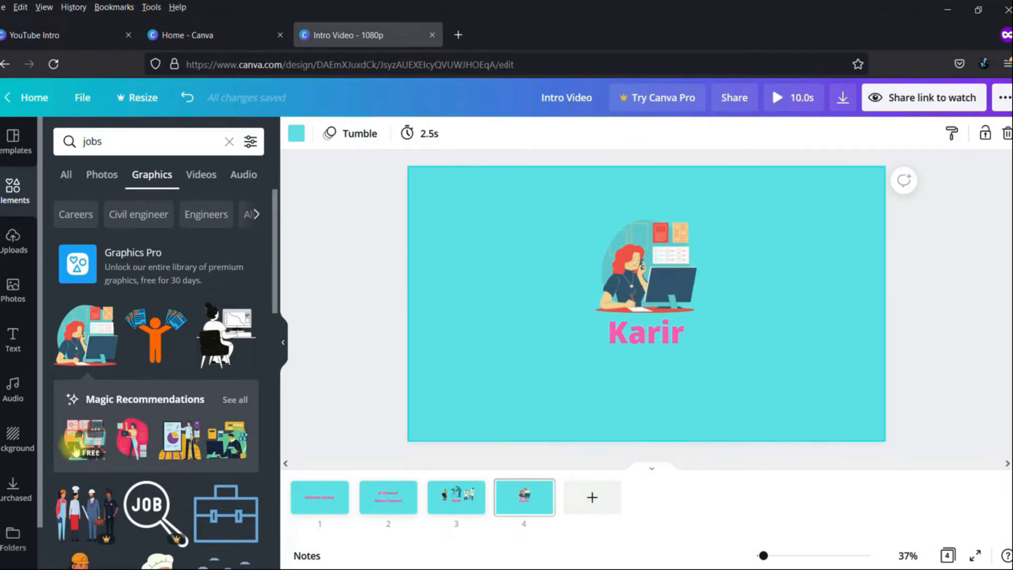
Add the graphic of a woman in a purple vest with a laptop, shrink it and place it to the left of the red-haired woman
scroll(246, 496, down, 5)
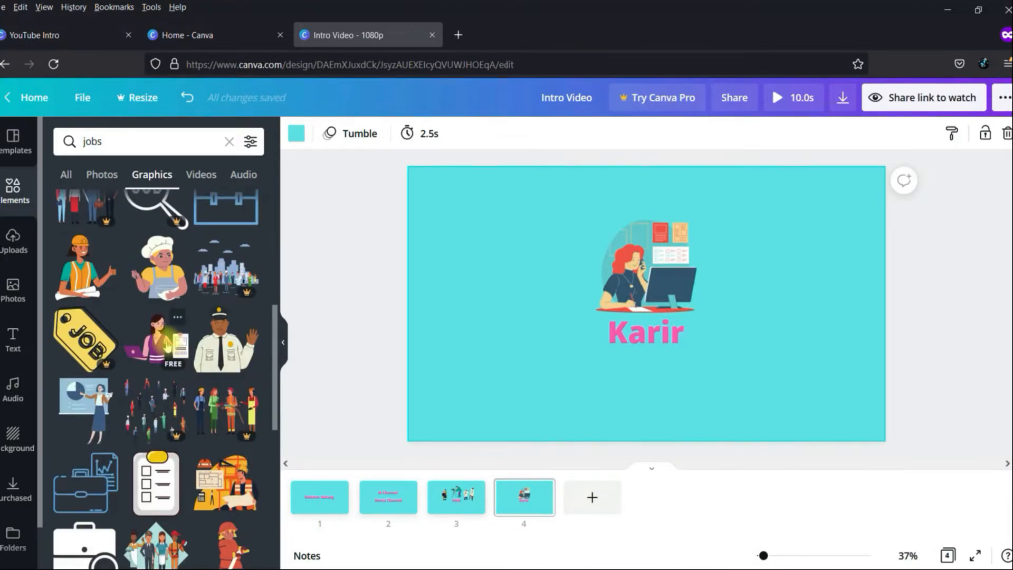
click(168, 345)
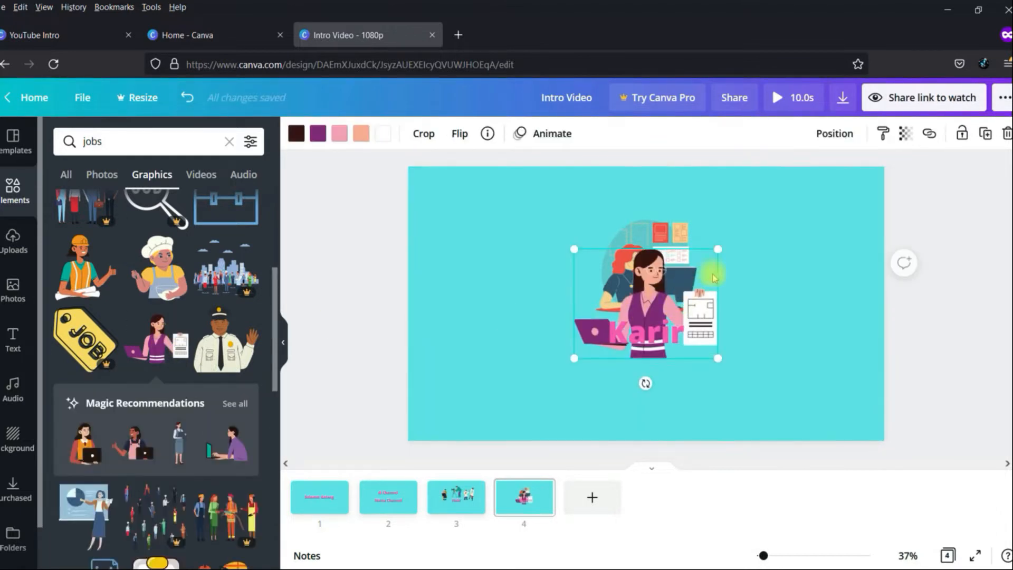
drag(714, 243, 681, 278)
drag(585, 311, 495, 279)
click(549, 403)
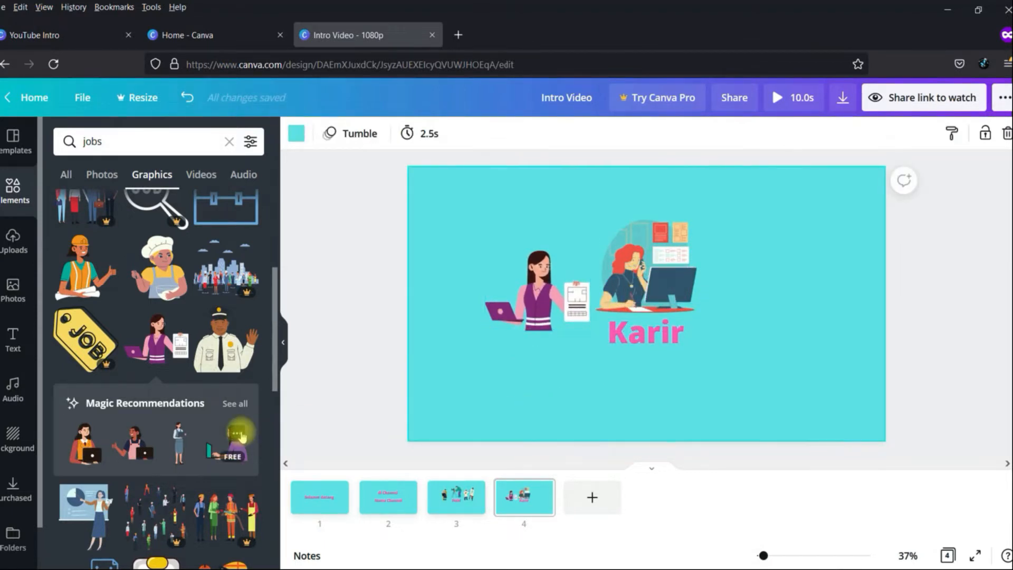
Add the graphic of a reporter with a microphone on a red background, shrink it and place it to the right of the red-haired woman
scroll(238, 436, down, 5)
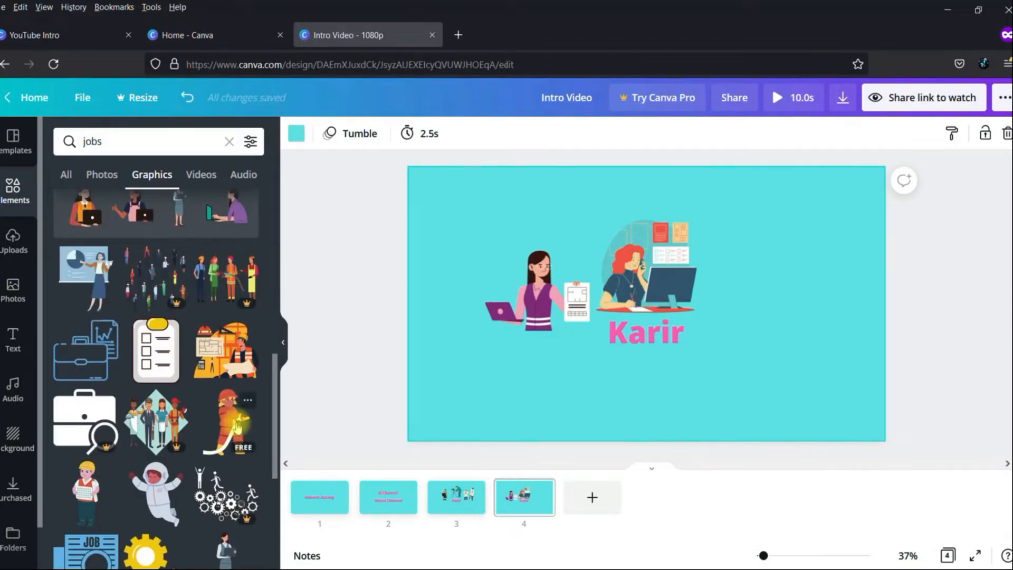
scroll(238, 427, down, 3)
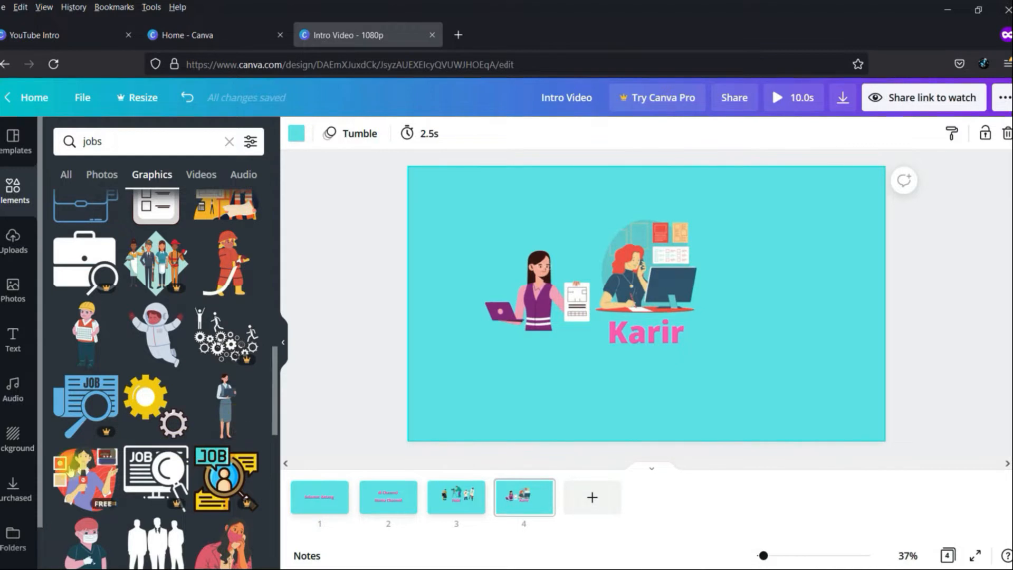
click(70, 465)
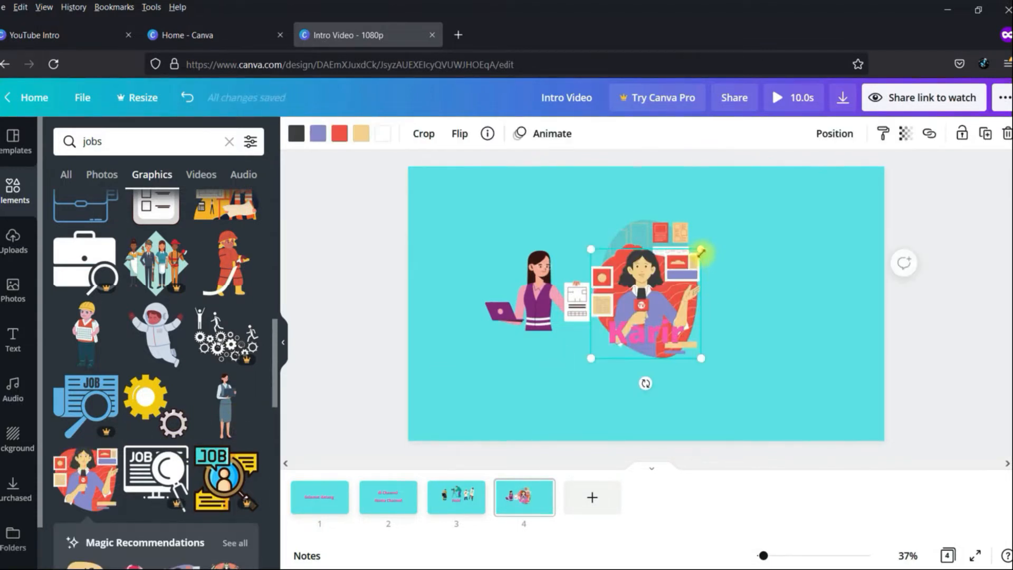
drag(703, 252, 748, 278)
drag(709, 337, 715, 331)
click(703, 392)
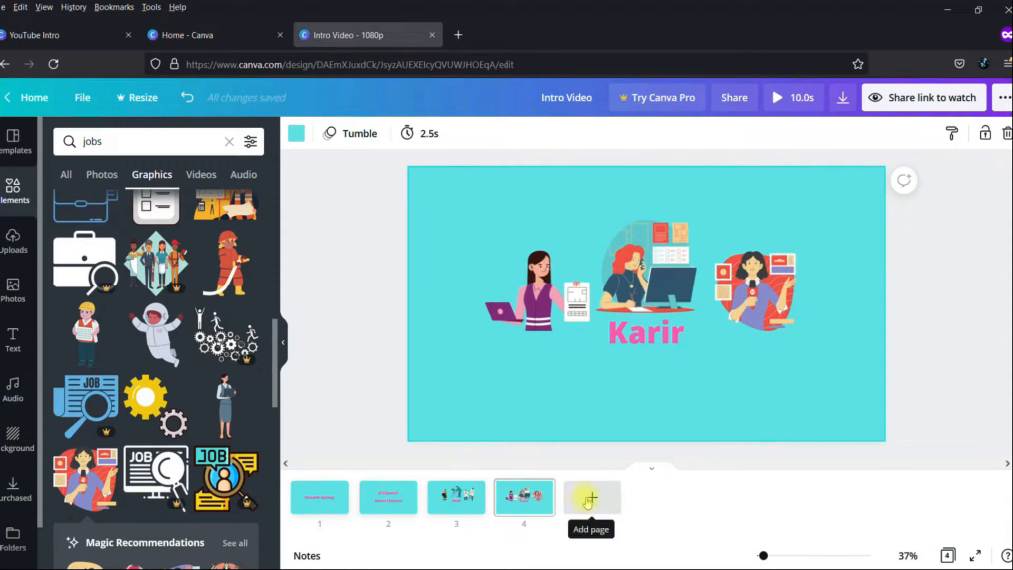
Duplicate page 4 as page 5 and look over pages 3 and 4 before returning to the copy
click(540, 489)
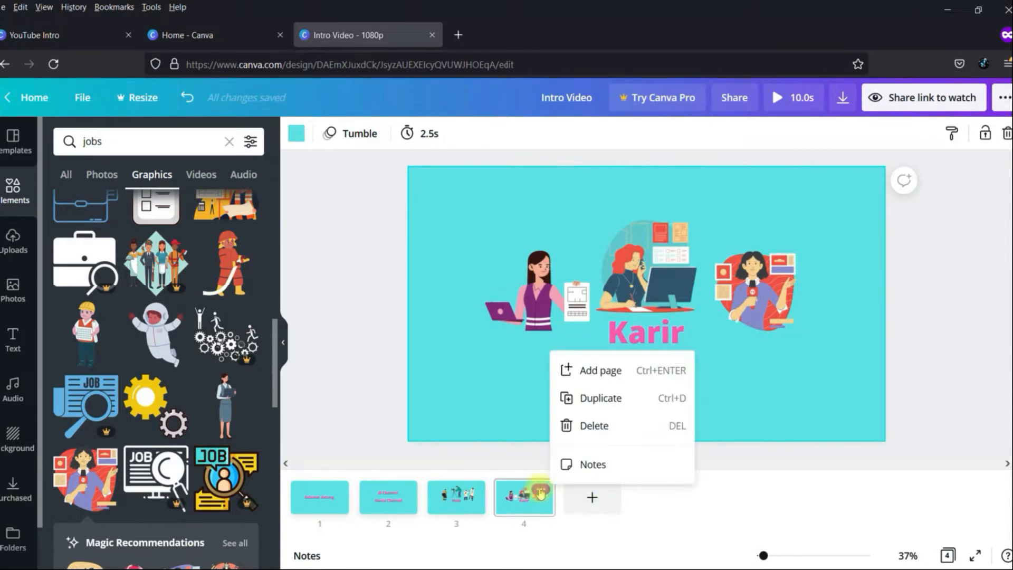
click(585, 397)
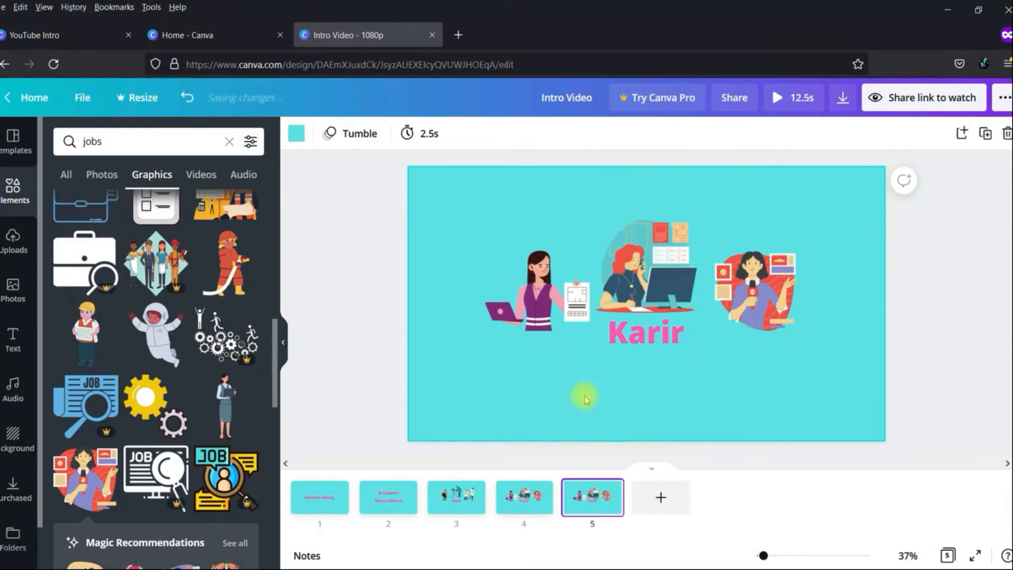
click(525, 501)
click(446, 506)
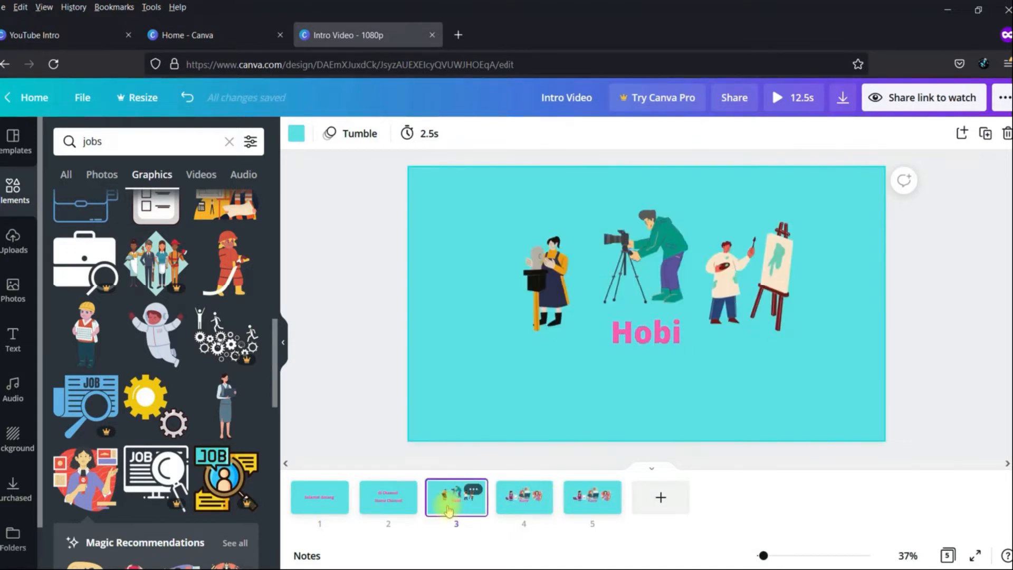
click(520, 516)
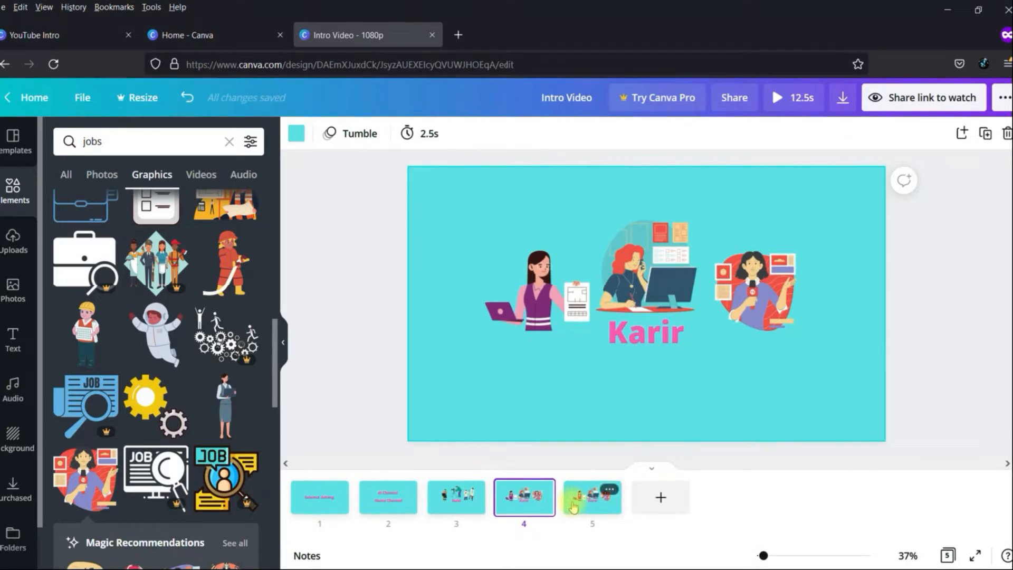
click(574, 506)
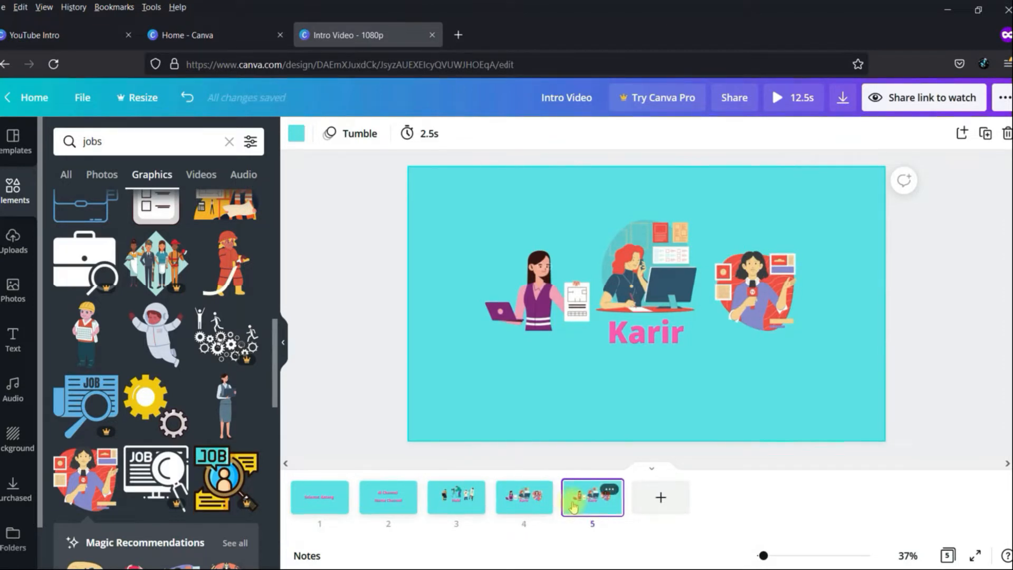
Replace the "Karir" text on page 5 with "Kesehatan"
click(657, 332)
click(657, 333)
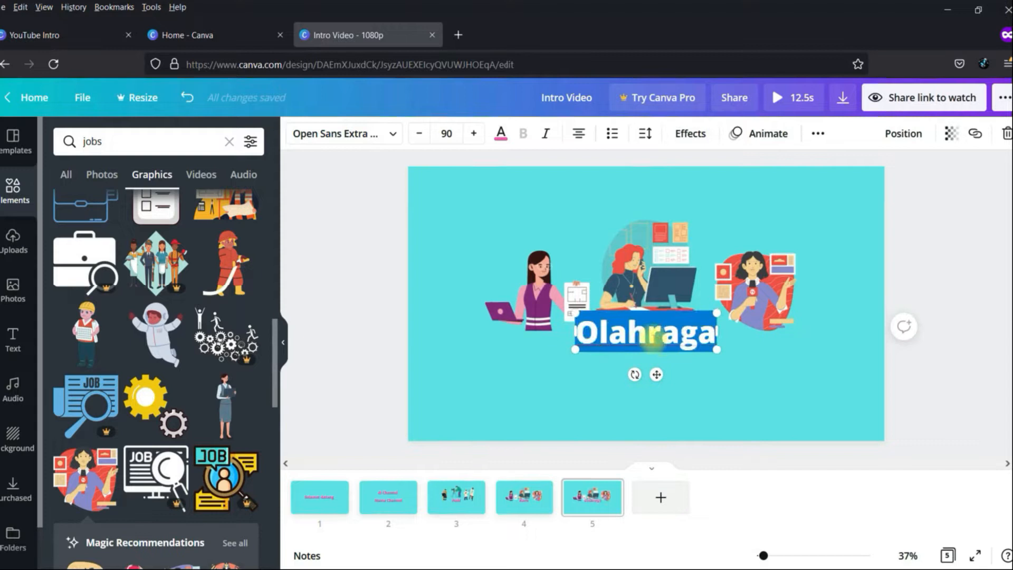
text(Kesehatan)
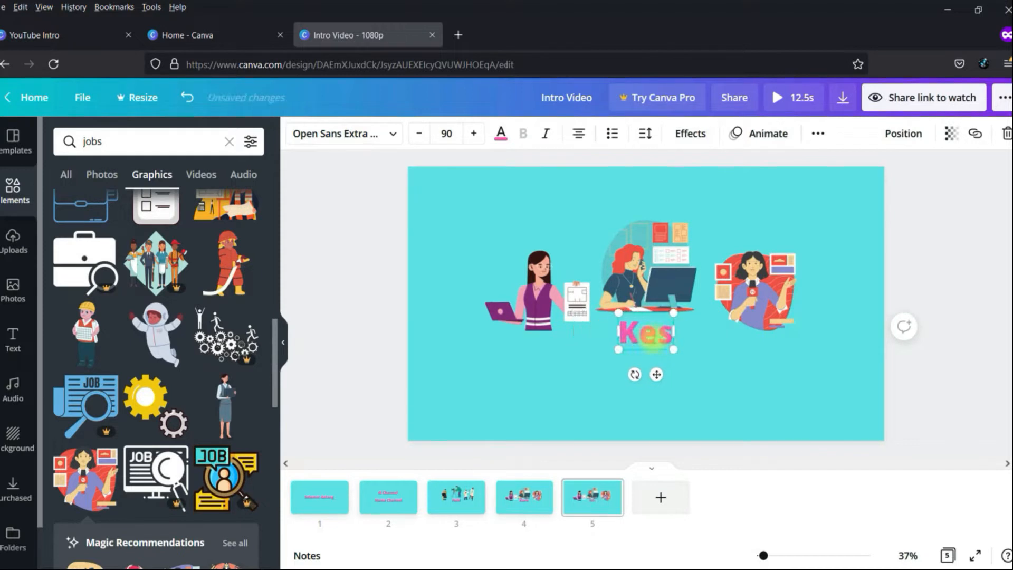
click(781, 412)
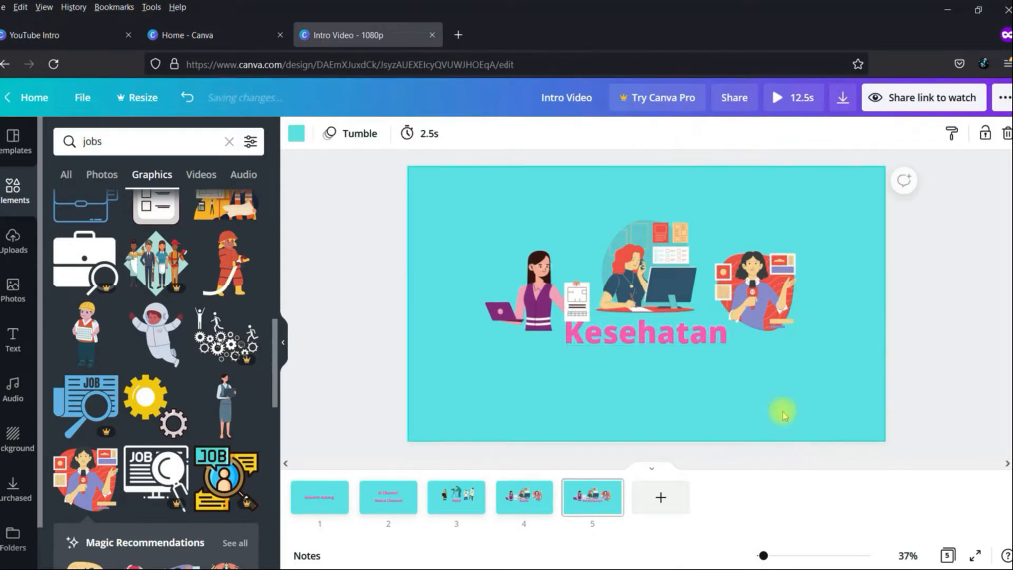
Delete the laptop woman and reporter graphics from page 5
click(552, 289)
key(Delete)
click(743, 294)
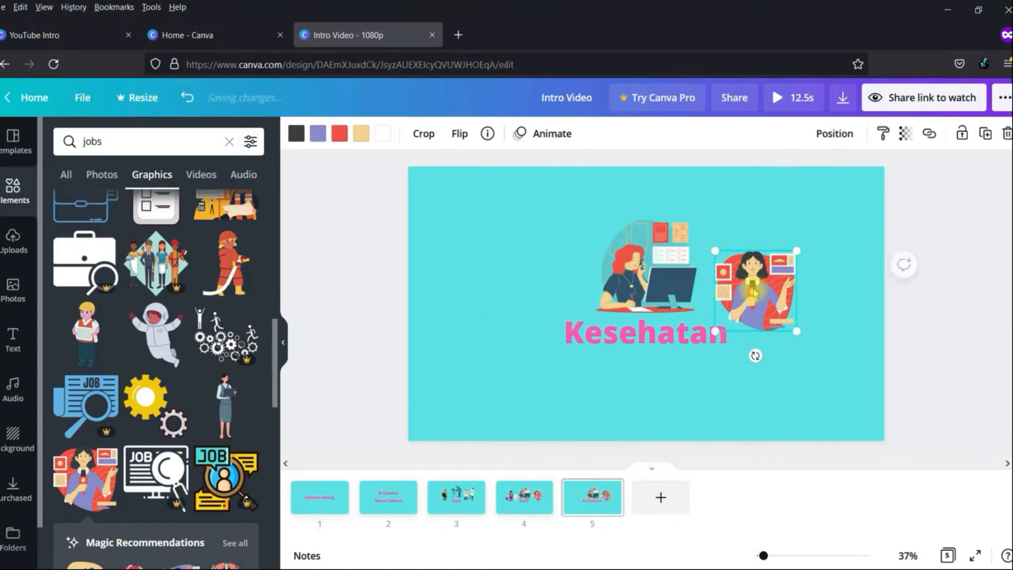
key(Delete)
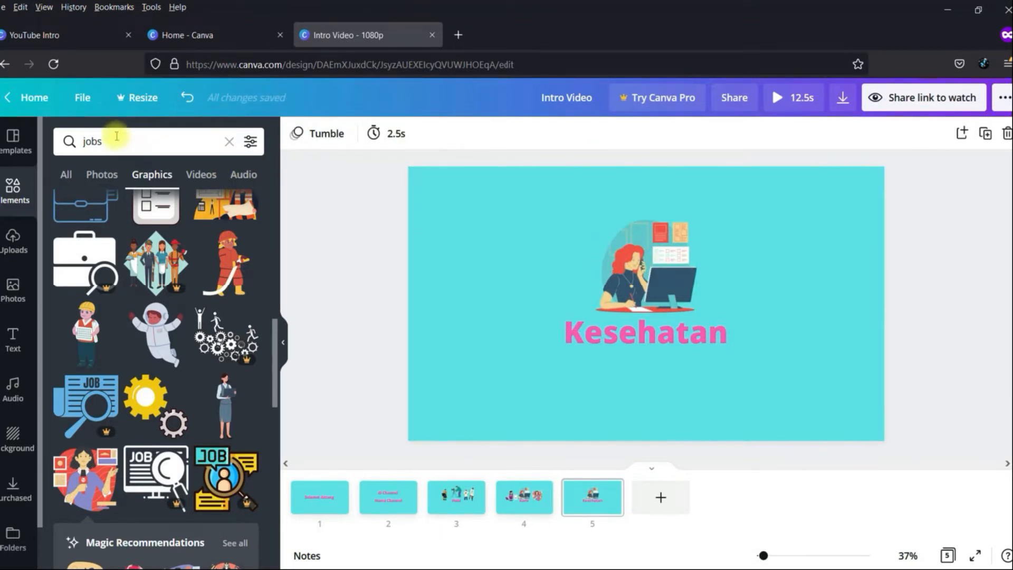
Search the graphics library for "health" in place of the previous search term
double_click(93, 141)
text(sports)
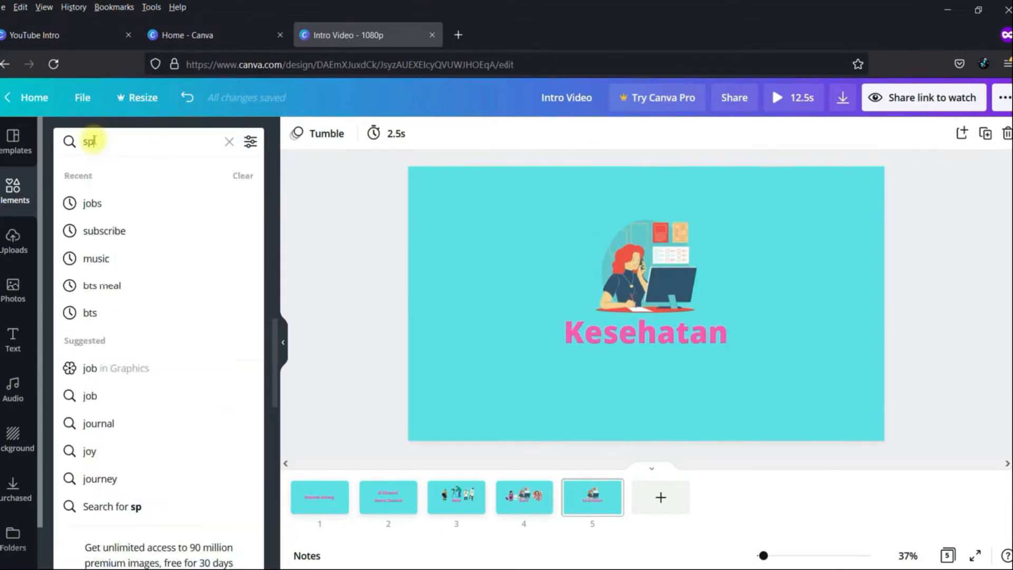
key(BackSpace)
key(BackSpace)
key(BackSpace)
key(BackSpace)
key(BackSpace)
key(BackSpace)
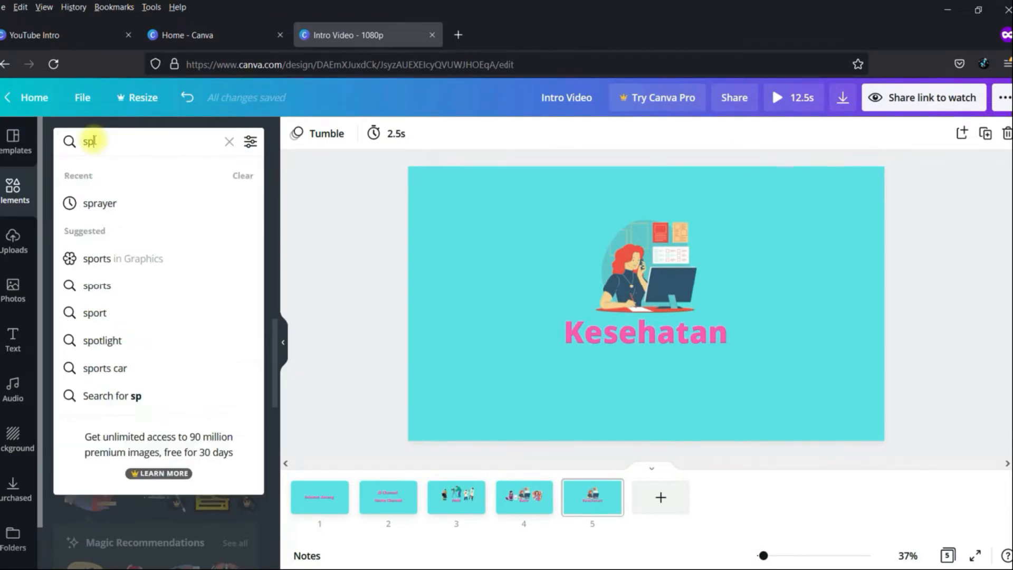
text(health)
key(Return)
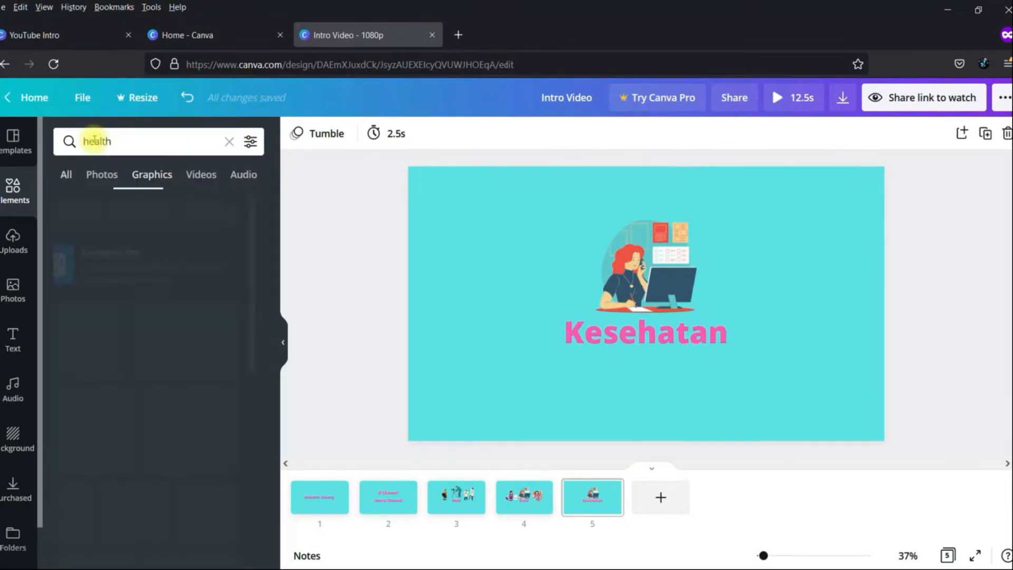
click(152, 174)
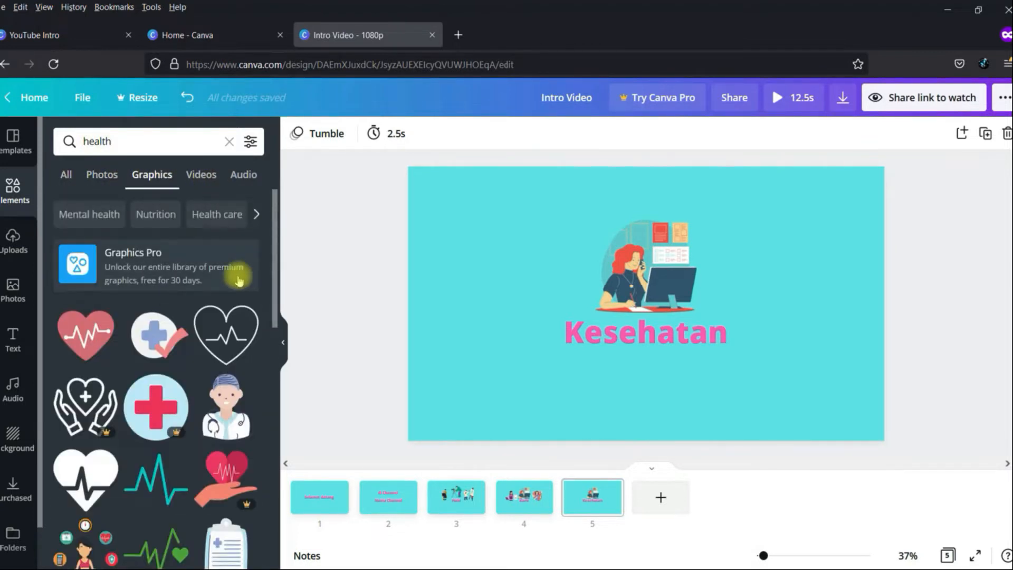
Replace the red-haired woman on page 5 with the graphic of a side-stretching boy, placed centered above the "Kesehatan" text
scroll(239, 281, down, 3)
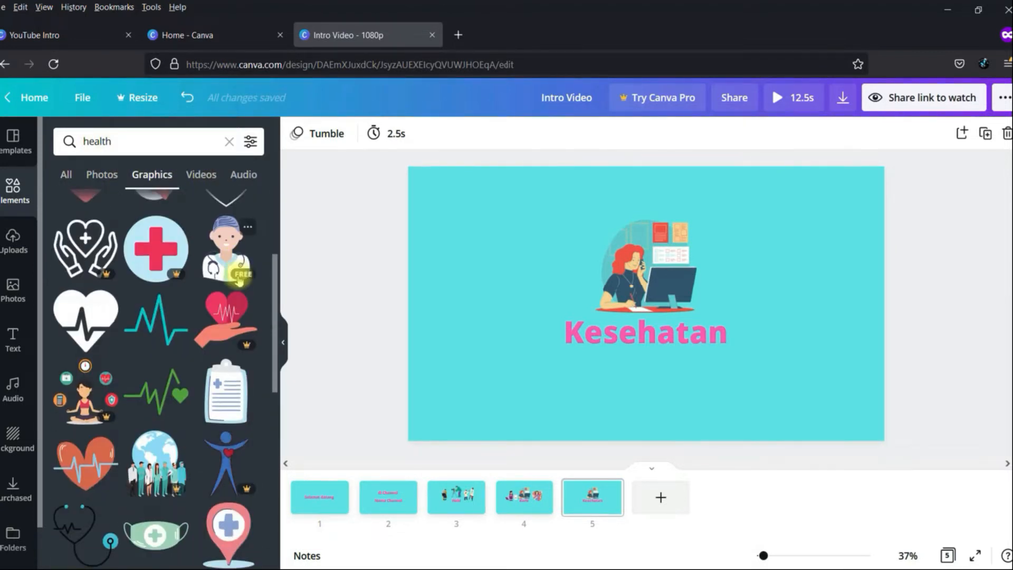
scroll(239, 281, down, 3)
scroll(238, 281, down, 4)
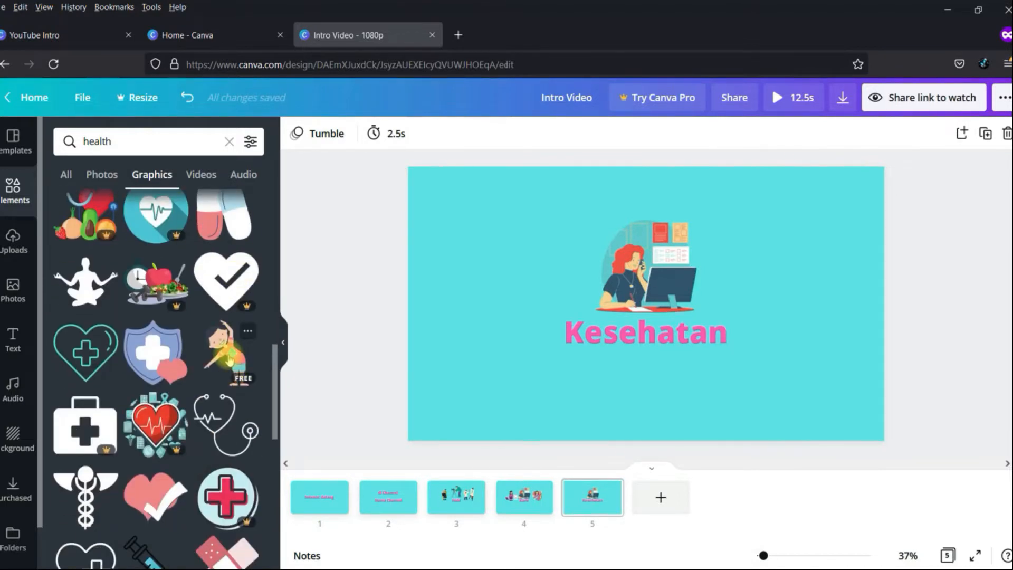
click(229, 360)
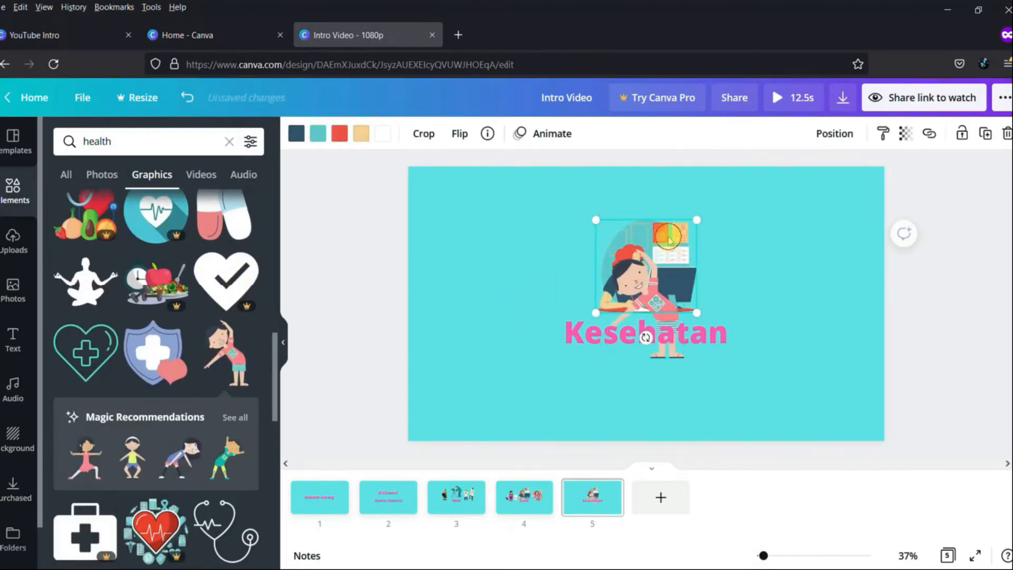
key(Delete)
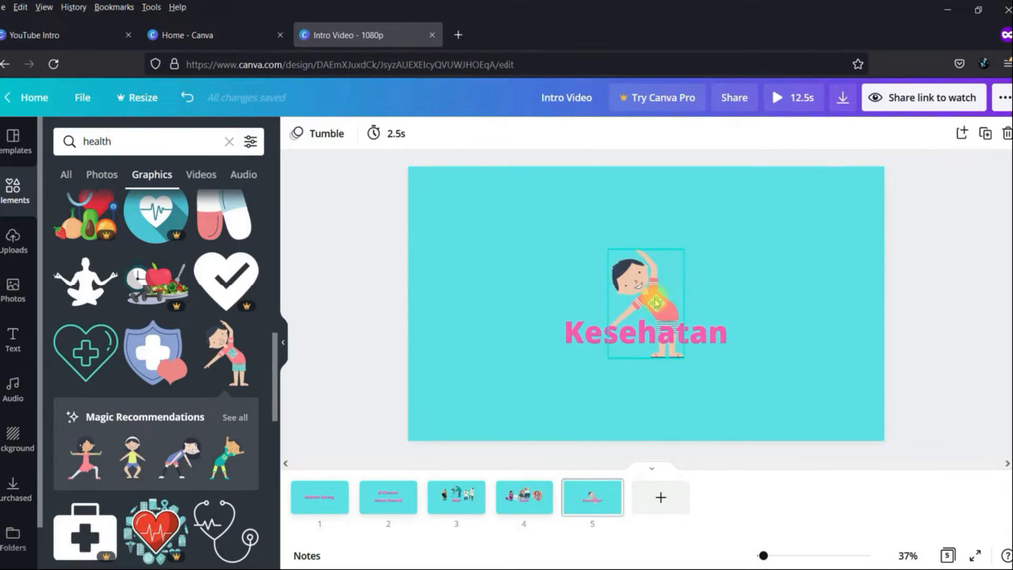
drag(657, 303, 655, 259)
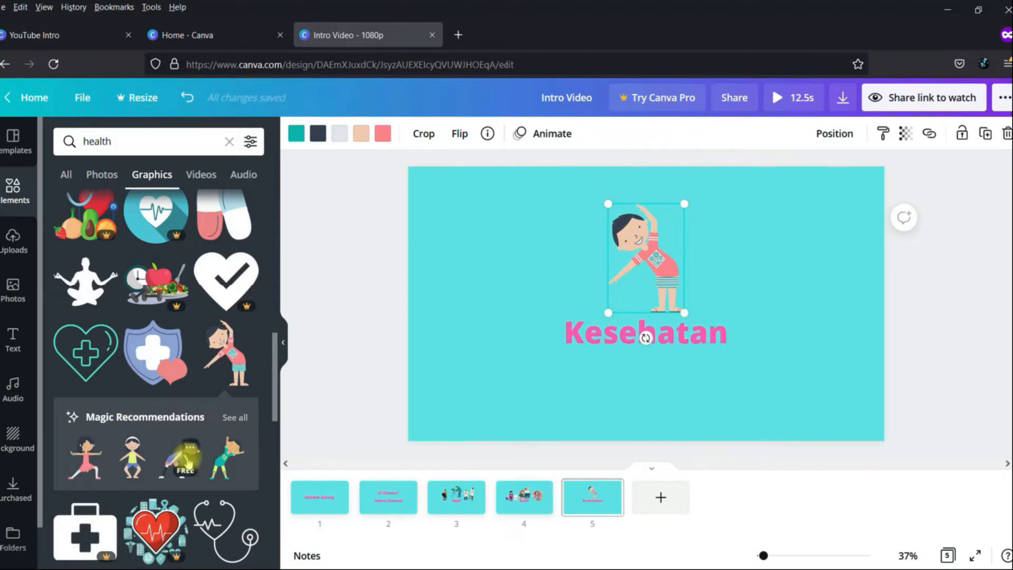
Add the graphic of a woman in a one-legged yoga pose and place it to the left of the stretching boy
scroll(188, 461, down, 5)
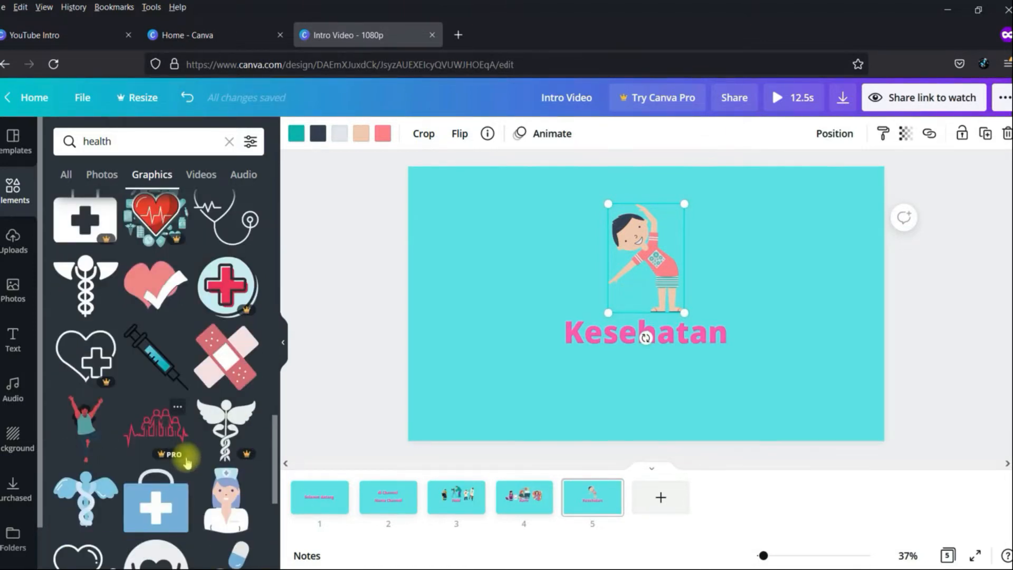
click(87, 438)
drag(641, 288, 517, 257)
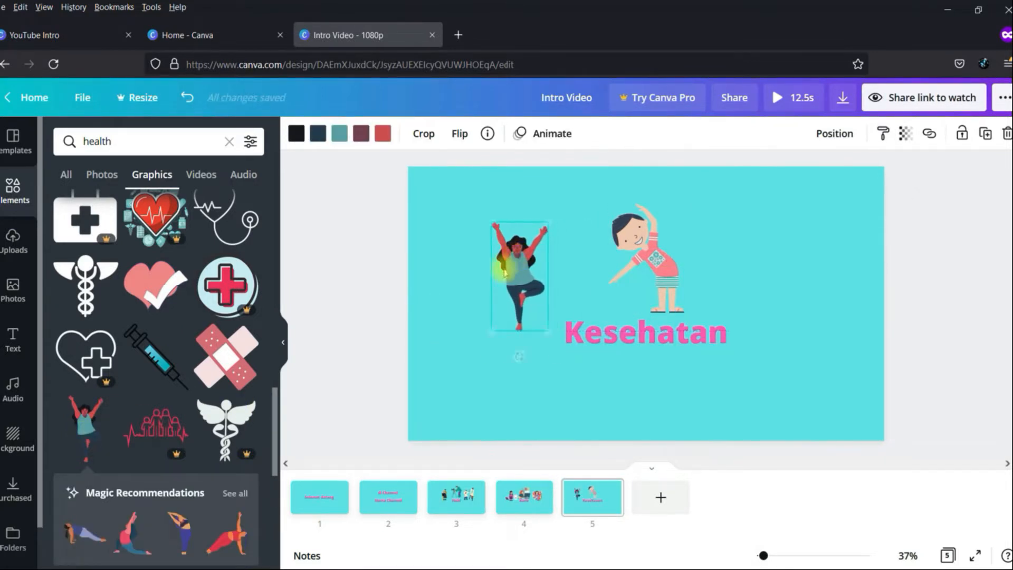
Add the graphic of a doctor vaccinating a seated patient right of the stretching boy, and shift the yoga woman slightly closer to him
scroll(149, 414, down, 6)
scroll(149, 415, up, 2)
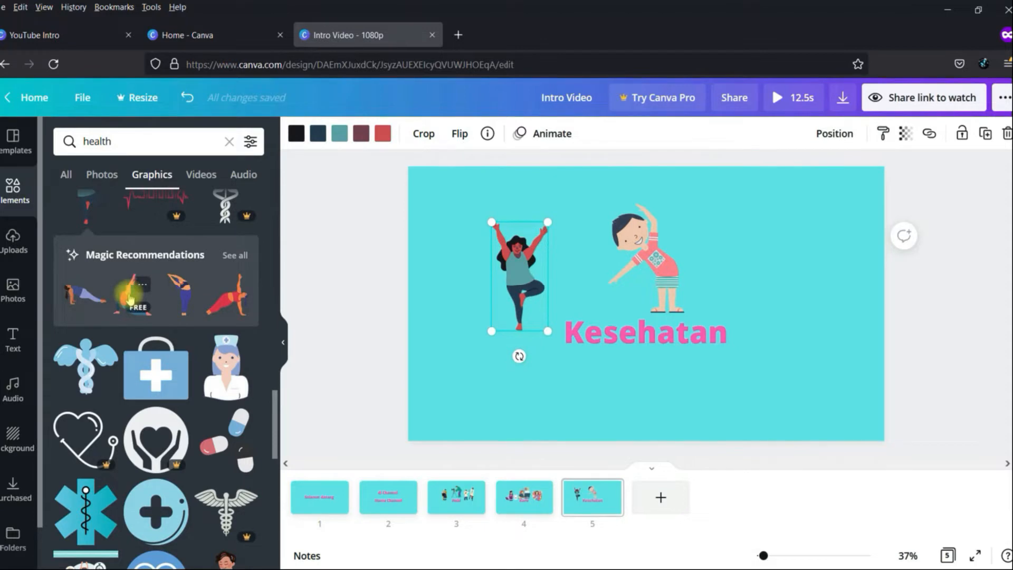
scroll(184, 359, down, 10)
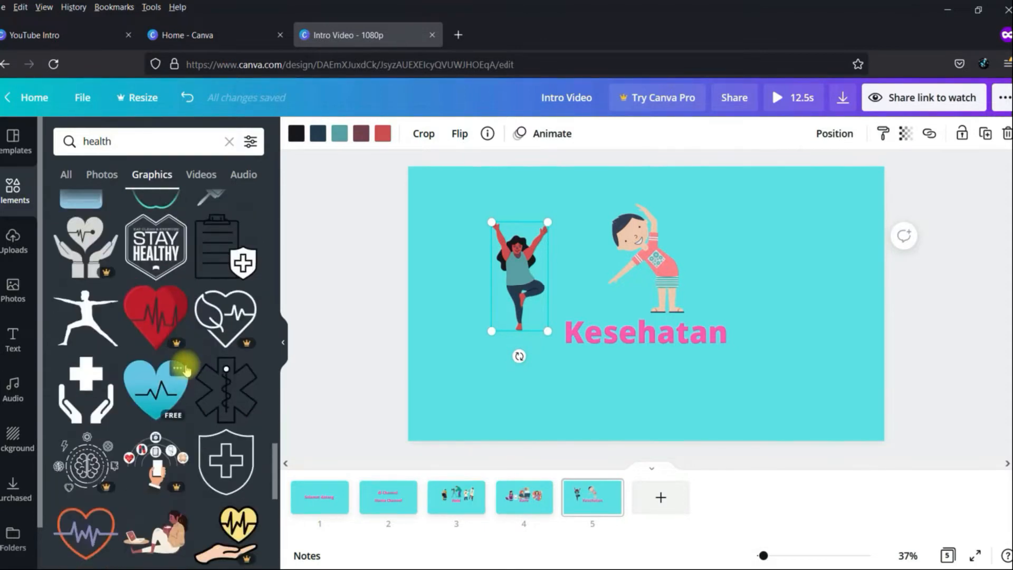
scroll(185, 370, down, 3)
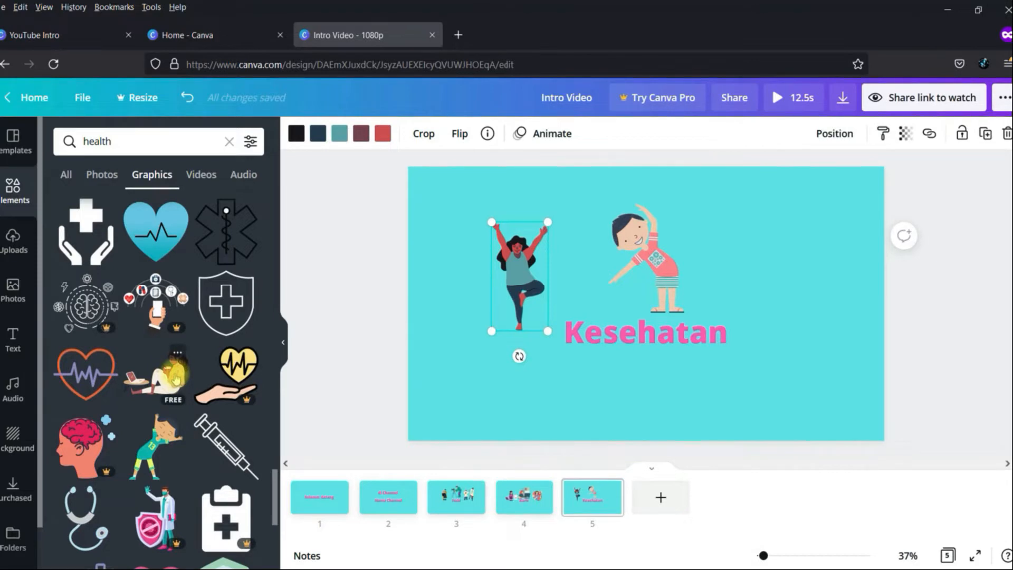
scroll(176, 378, down, 5)
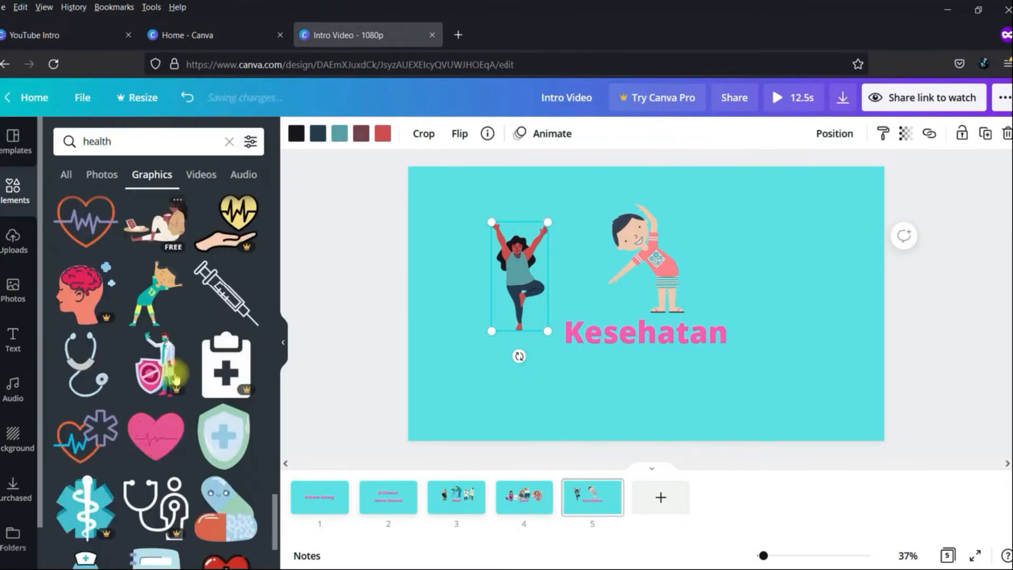
scroll(175, 378, down, 3)
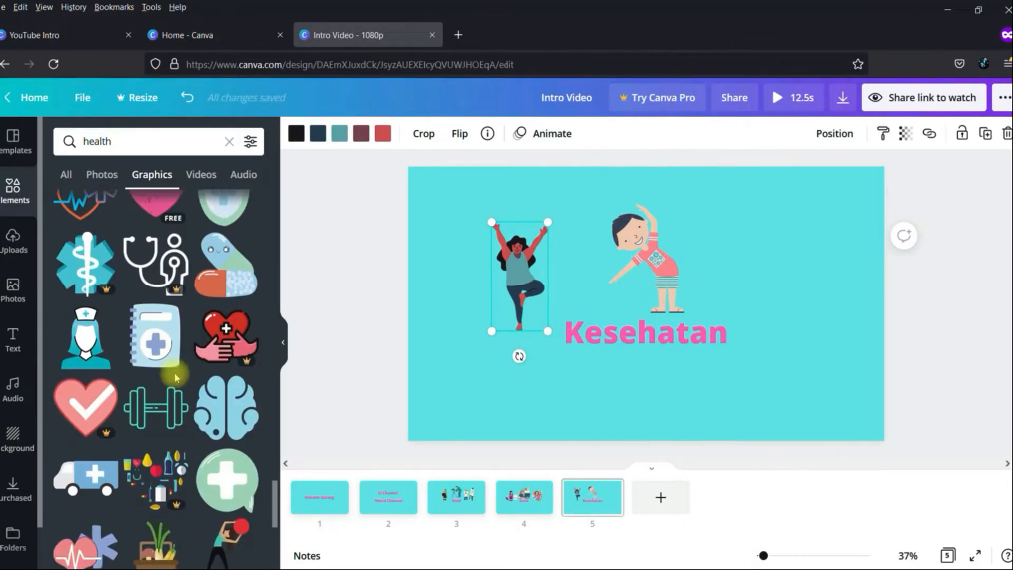
scroll(174, 372, down, 3)
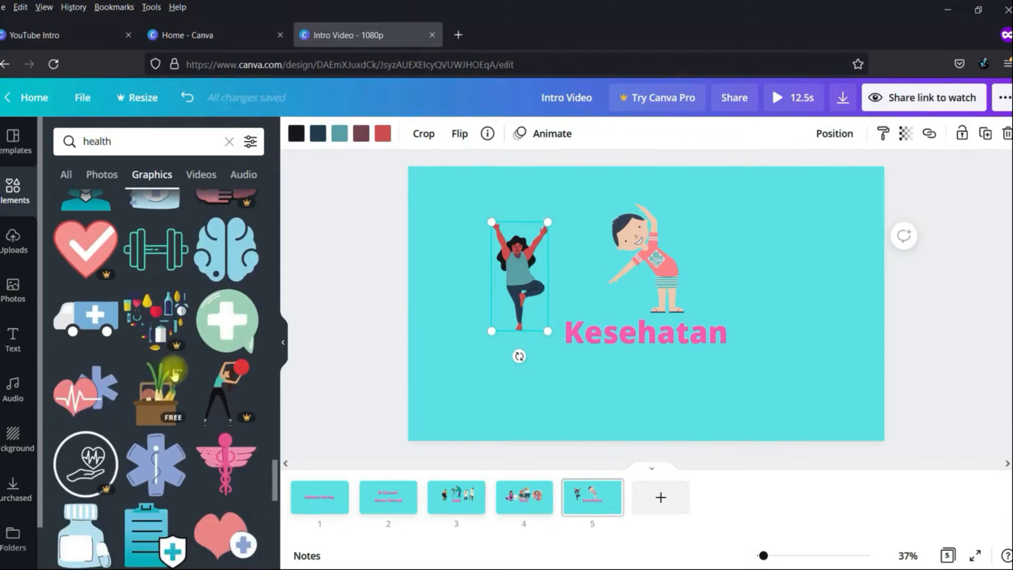
scroll(175, 375, down, 5)
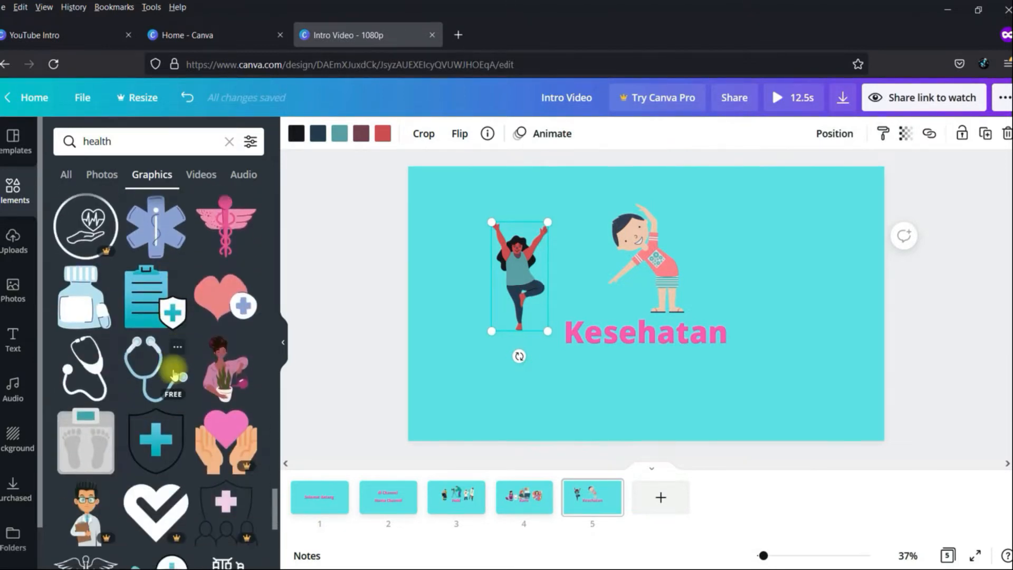
scroll(174, 375, down, 5)
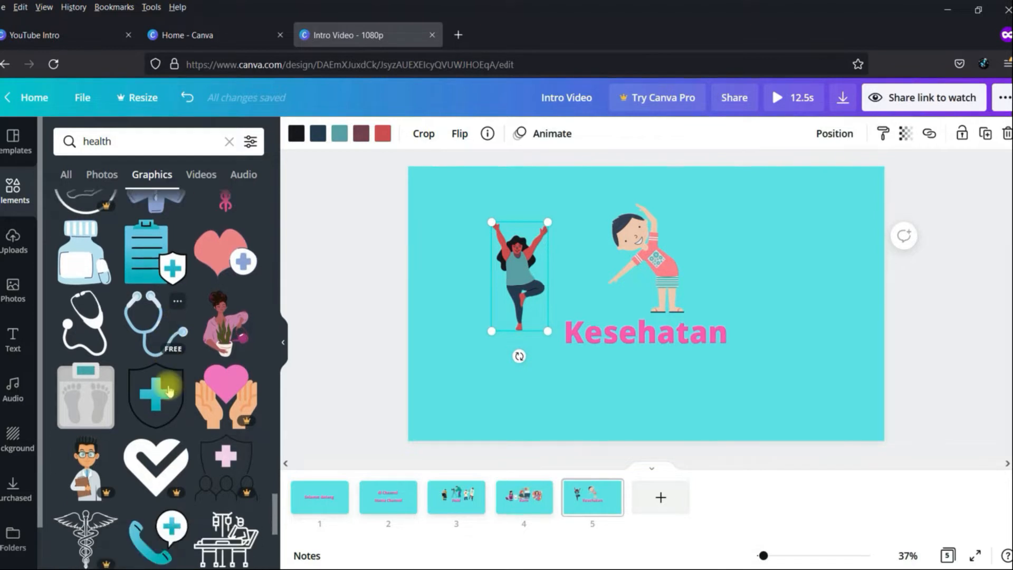
scroll(168, 393, down, 2)
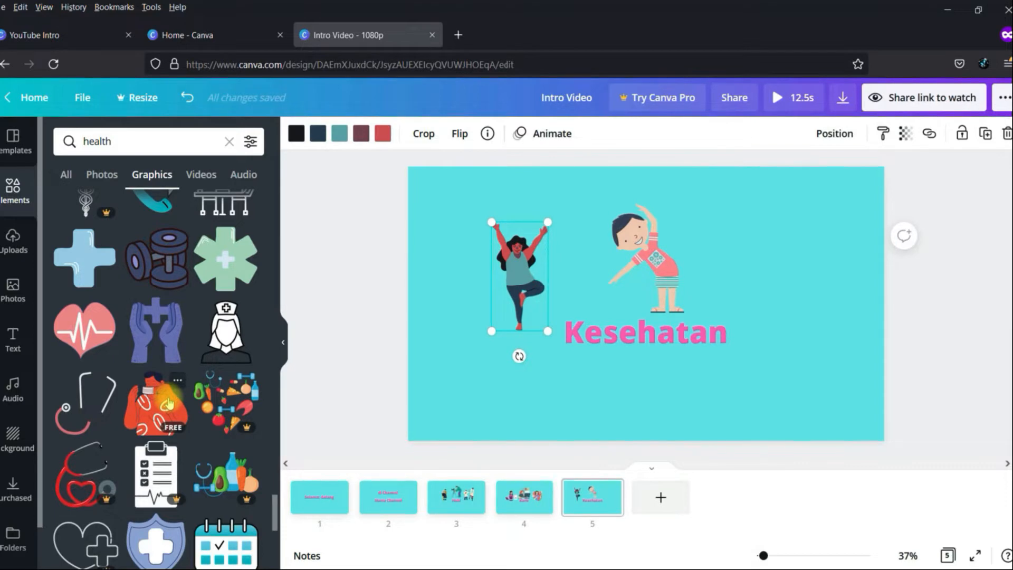
scroll(169, 404, down, 6)
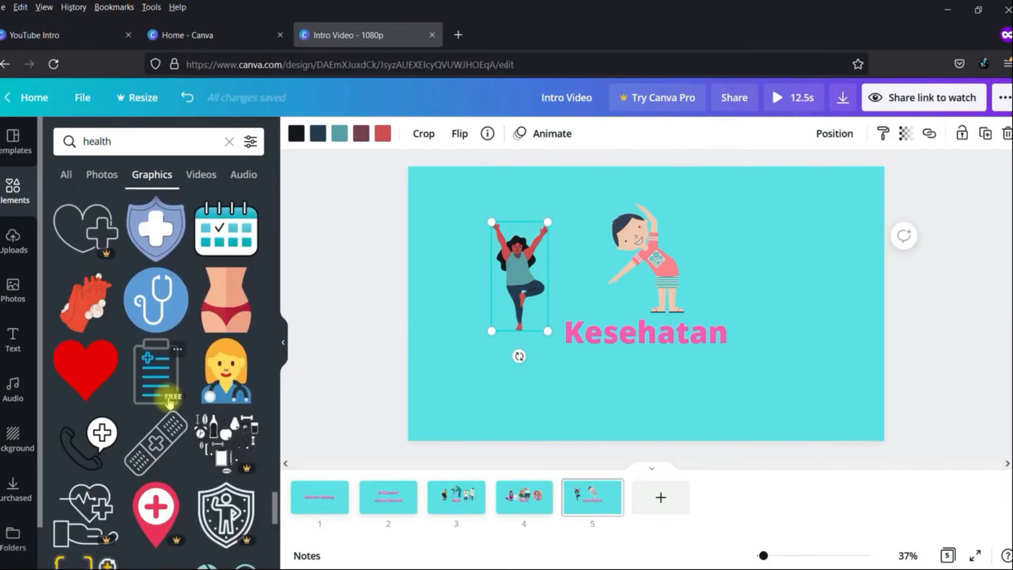
scroll(169, 402, down, 4)
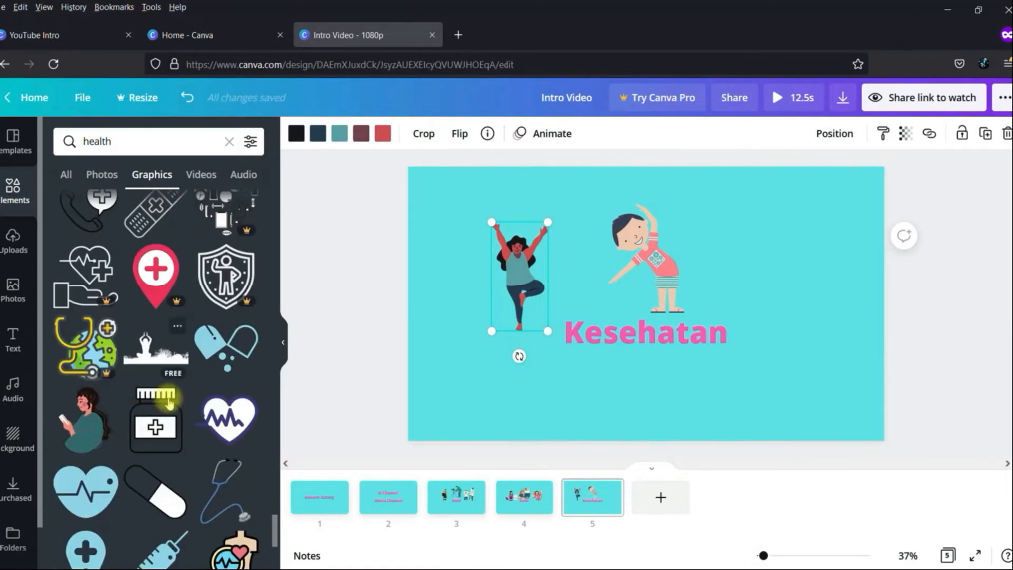
scroll(169, 404, down, 1)
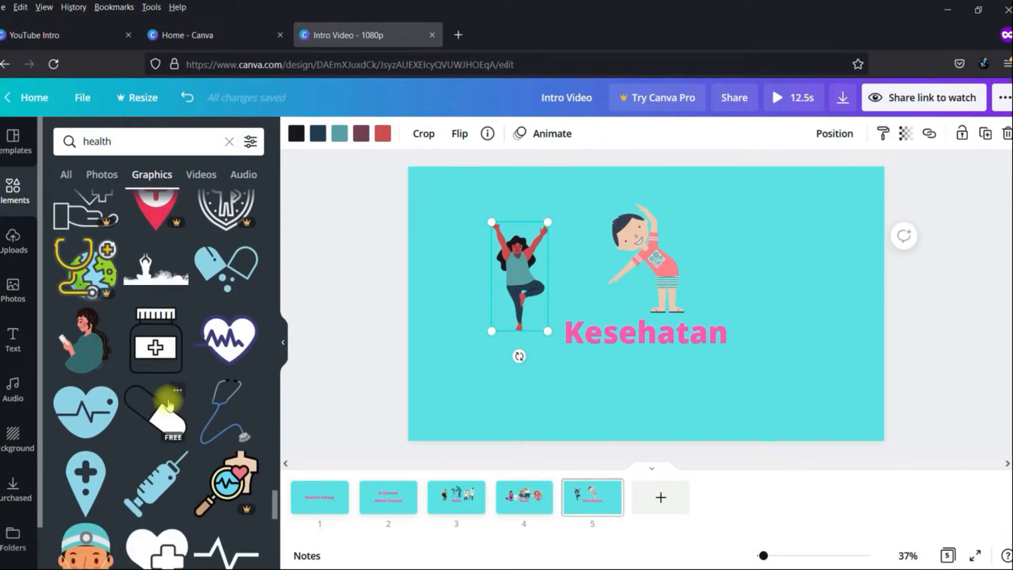
scroll(169, 403, down, 4)
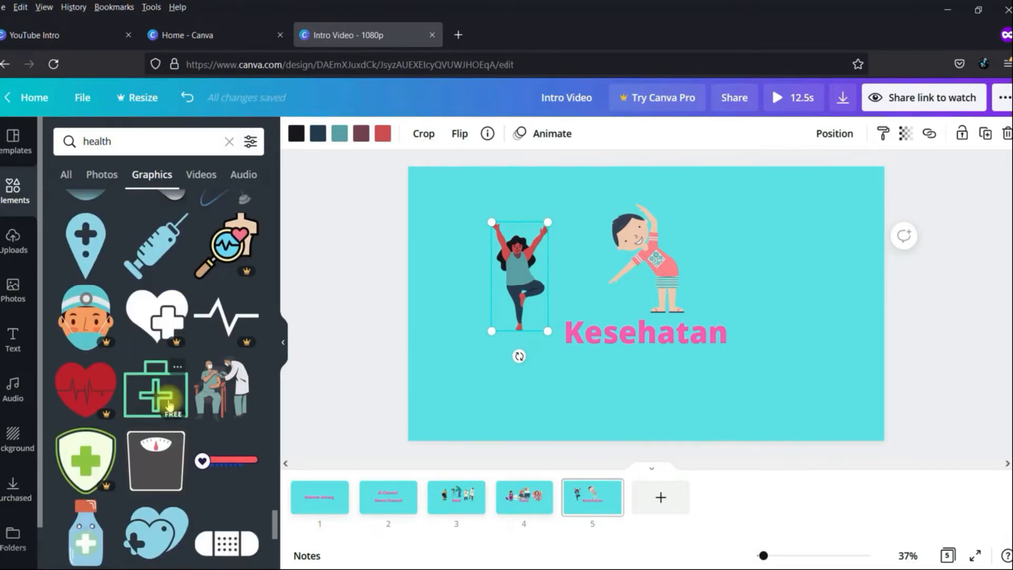
click(232, 399)
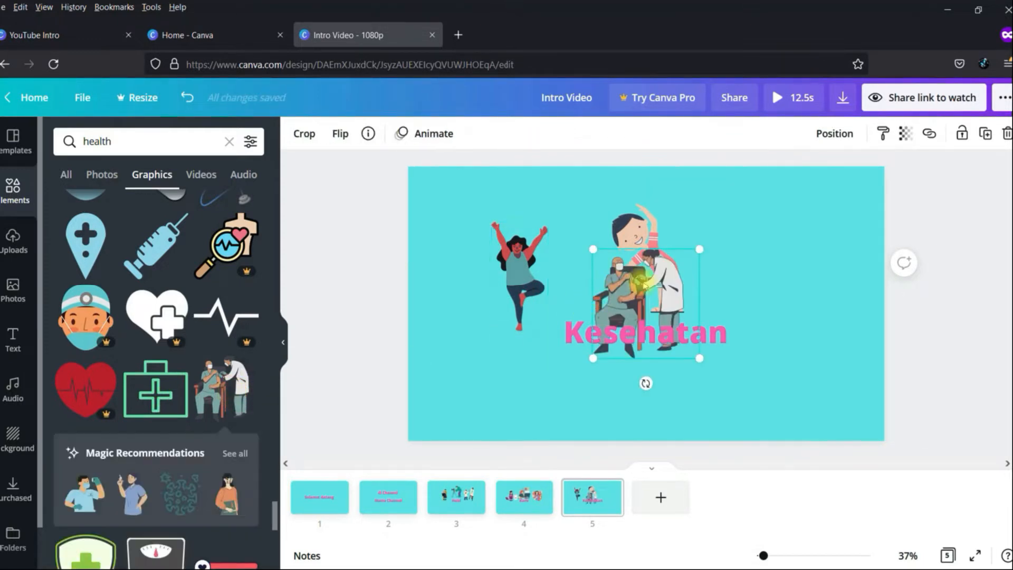
drag(638, 273, 780, 267)
click(731, 395)
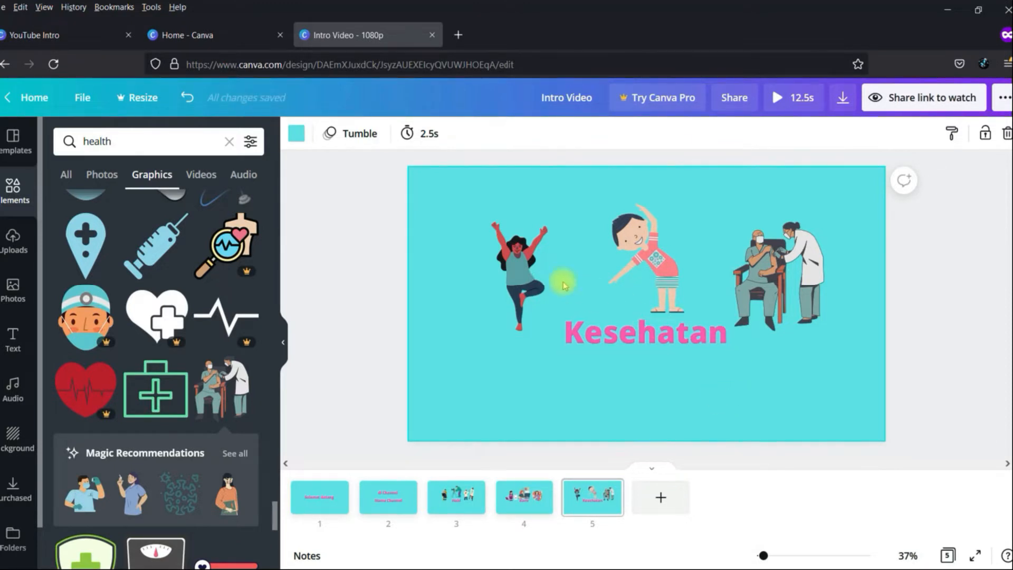
drag(536, 278, 545, 279)
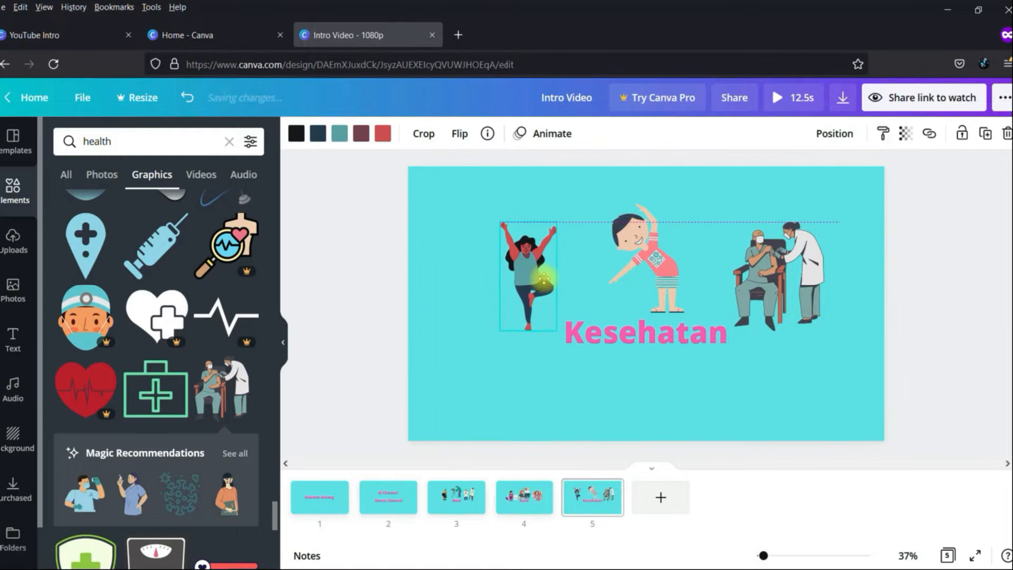
click(534, 403)
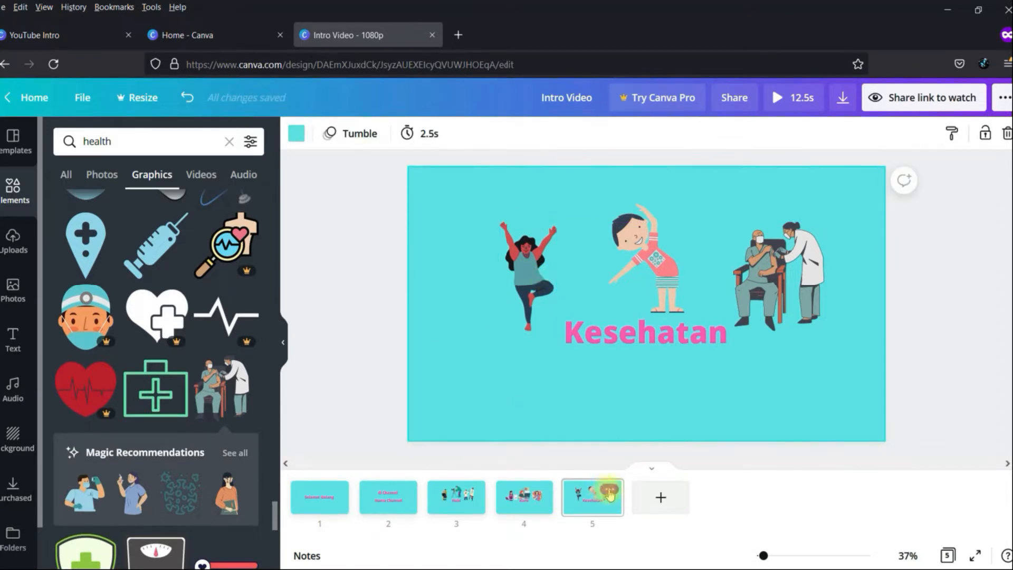
Duplicate page 5 as page 6 and replace its "Kesehatan" text with "Bisnis"
click(609, 490)
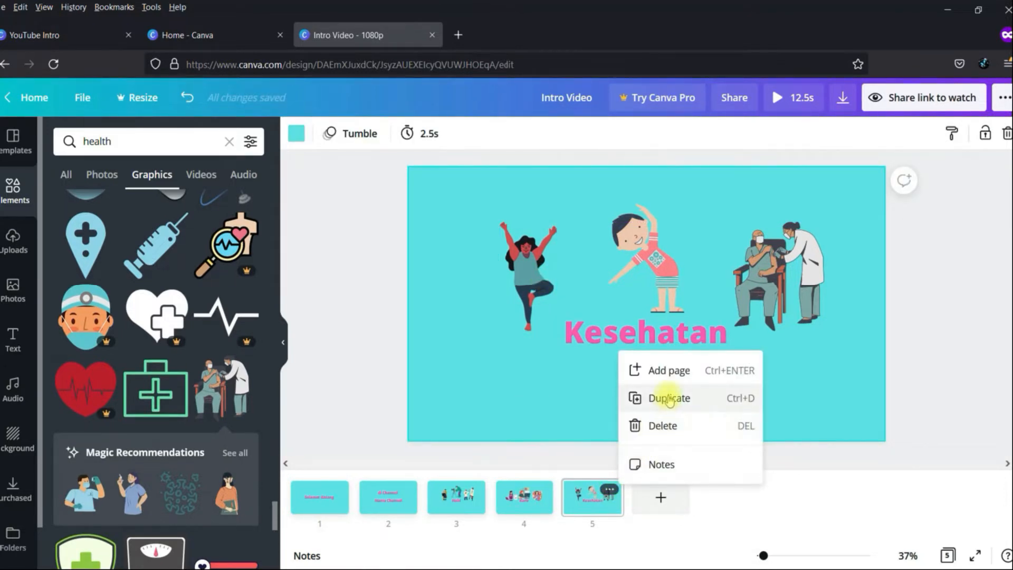
click(669, 398)
click(651, 345)
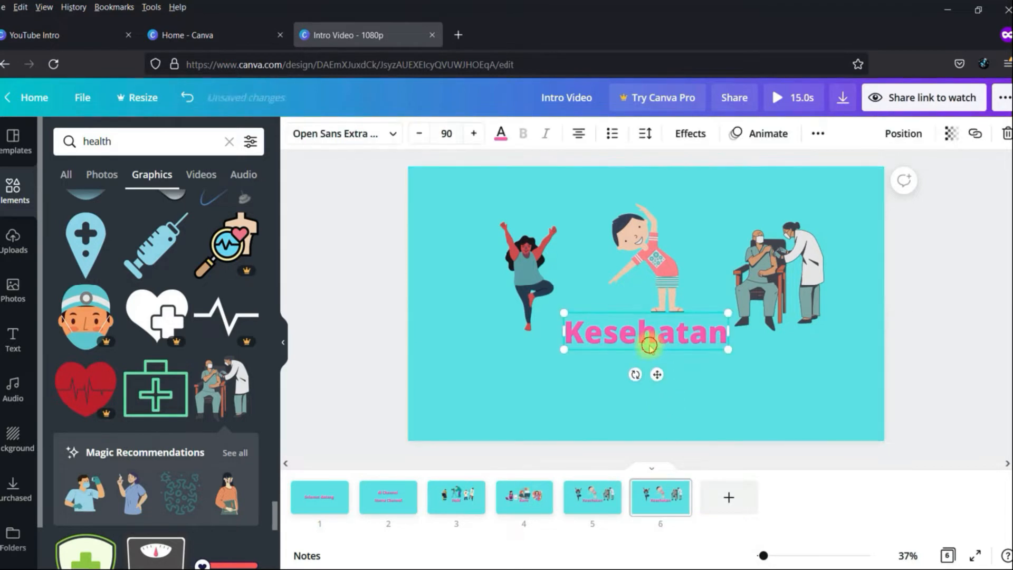
double_click(653, 331)
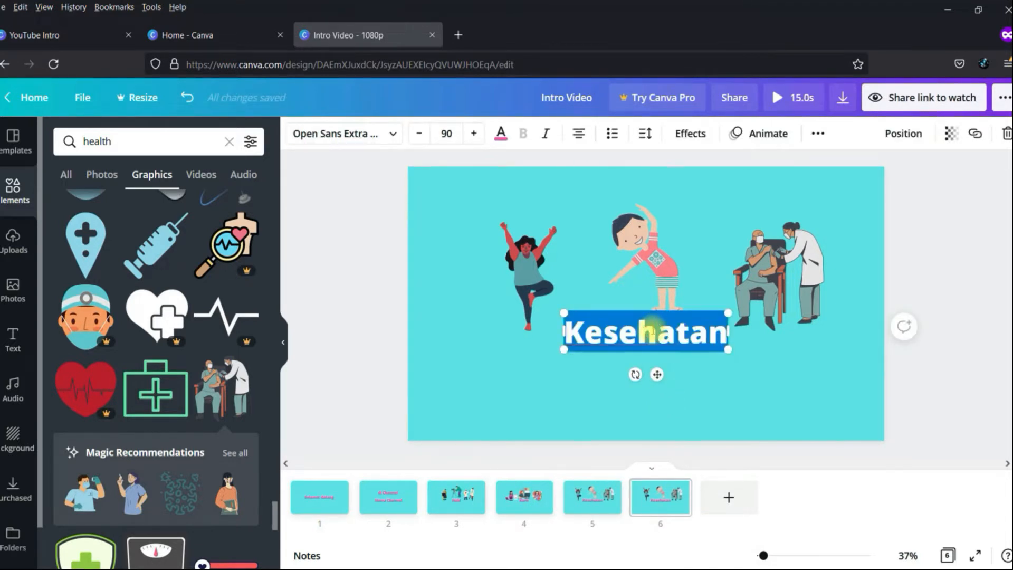
text(B)
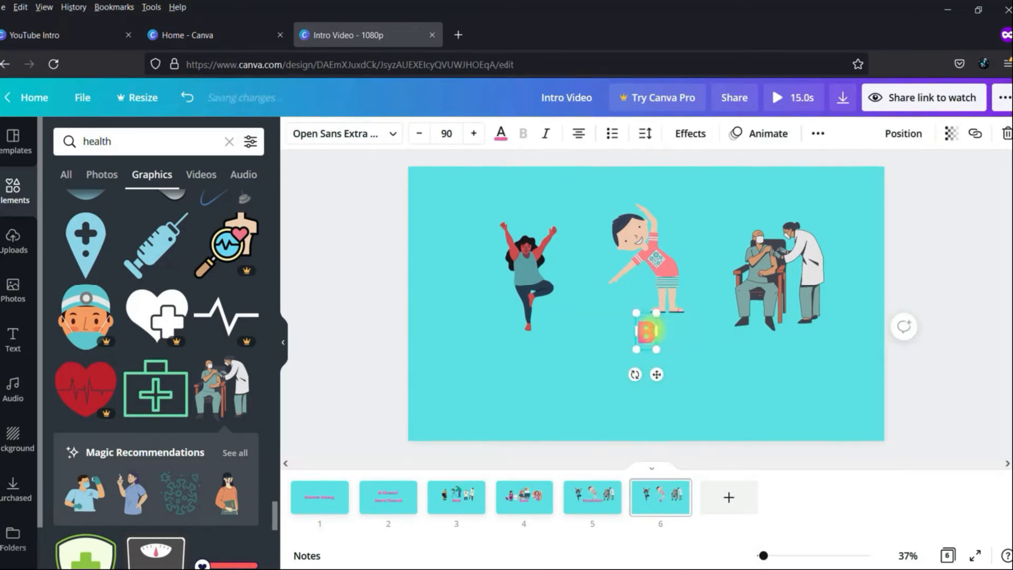
text(isnis)
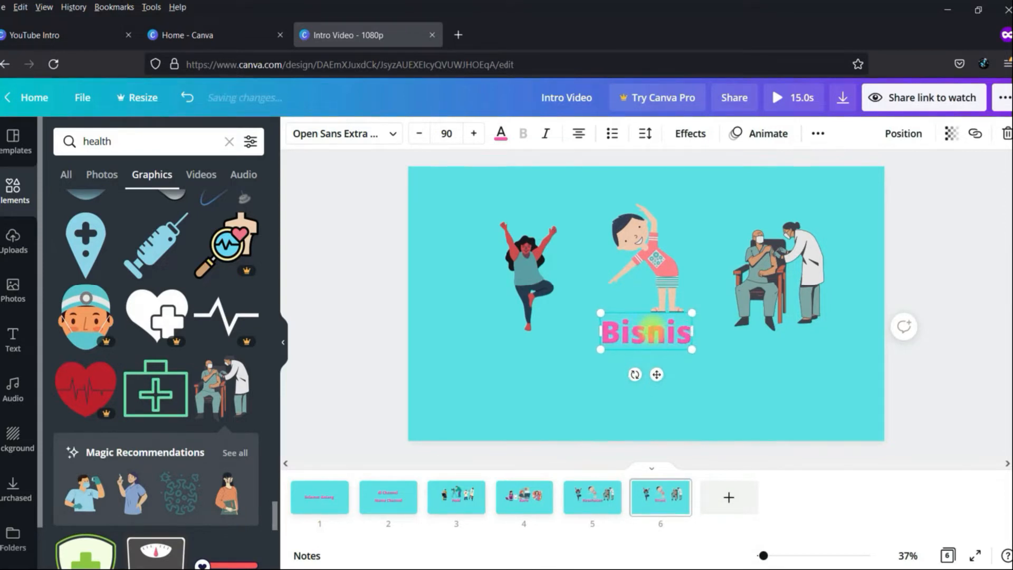
click(705, 386)
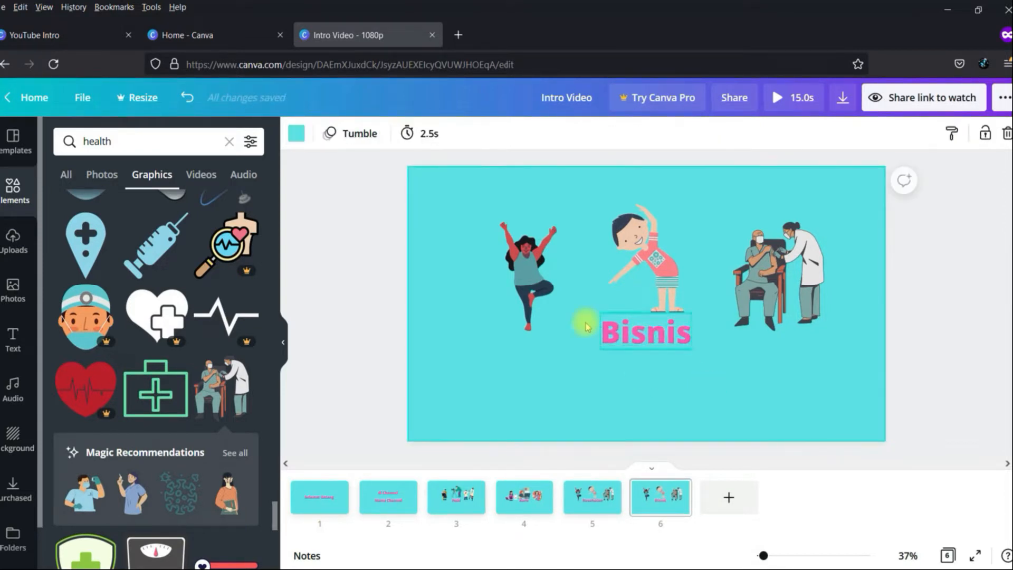
Delete the yoga woman, the stretching boy and the vaccination graphic from page 6, keeping only the "Bisnis" text
click(529, 297)
key(Delete)
click(644, 285)
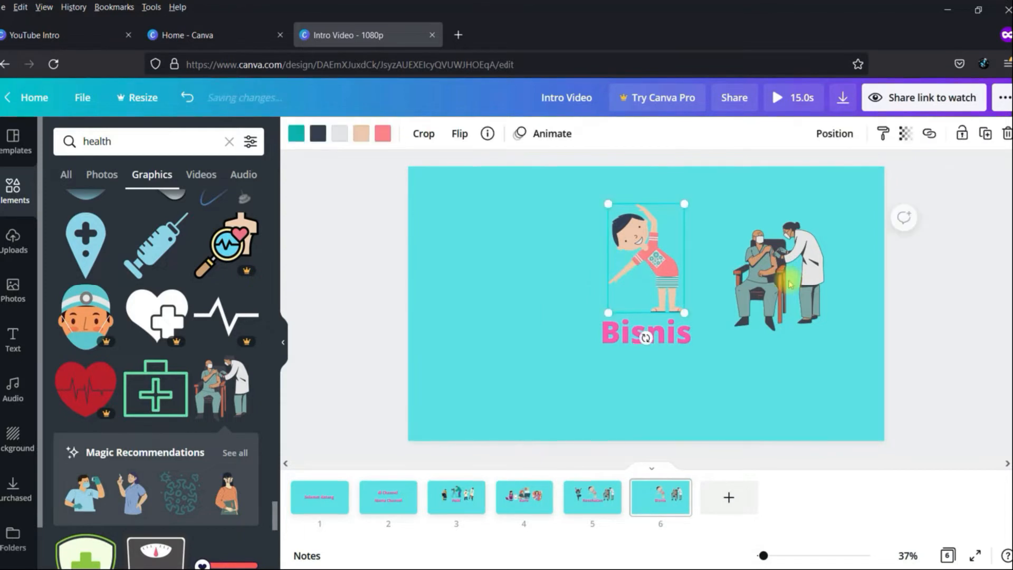
key(Delete)
click(781, 295)
key(Delete)
Search the elements library for "business" and limit the results to graphics
click(97, 138)
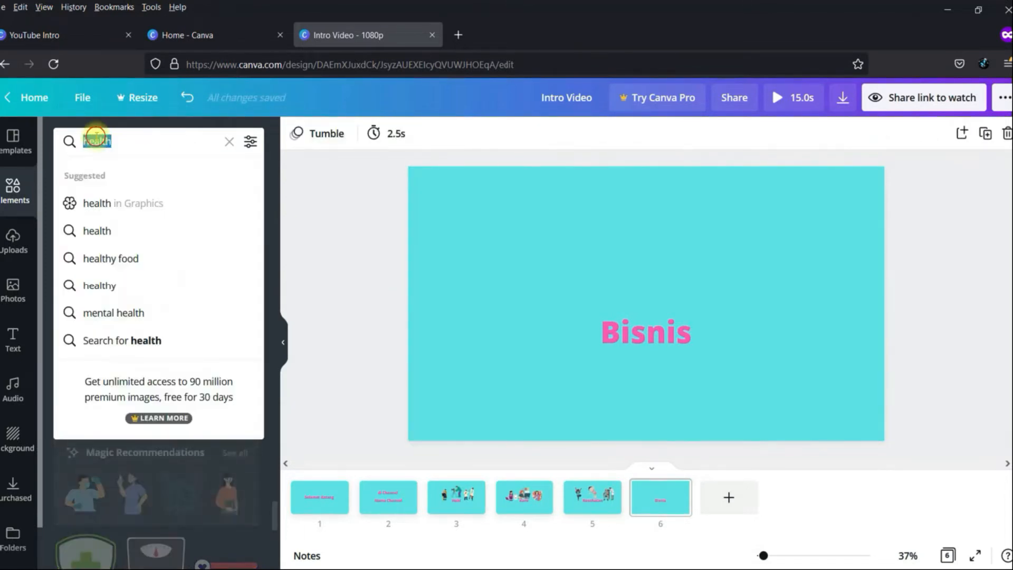
text(business)
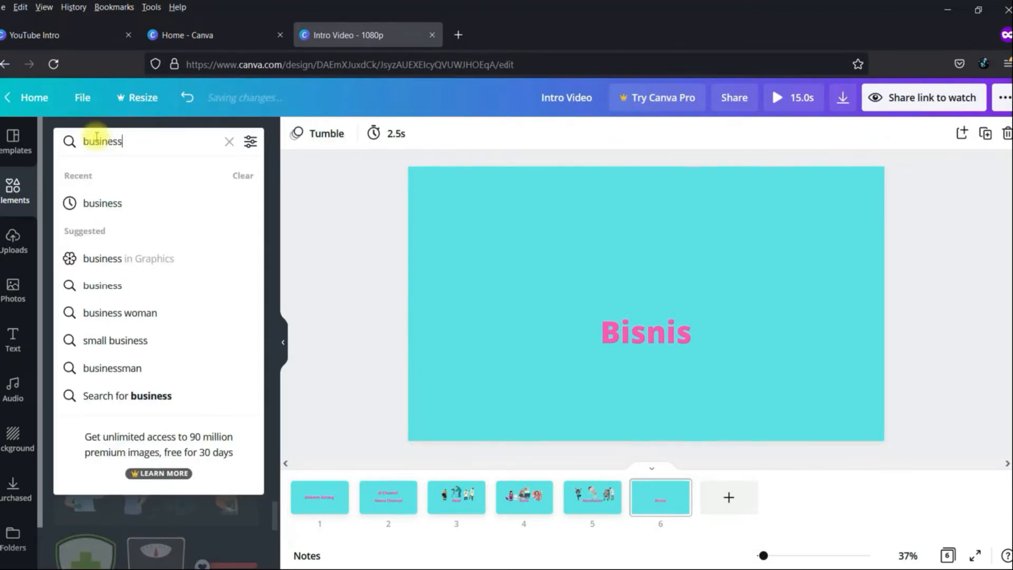
key(Return)
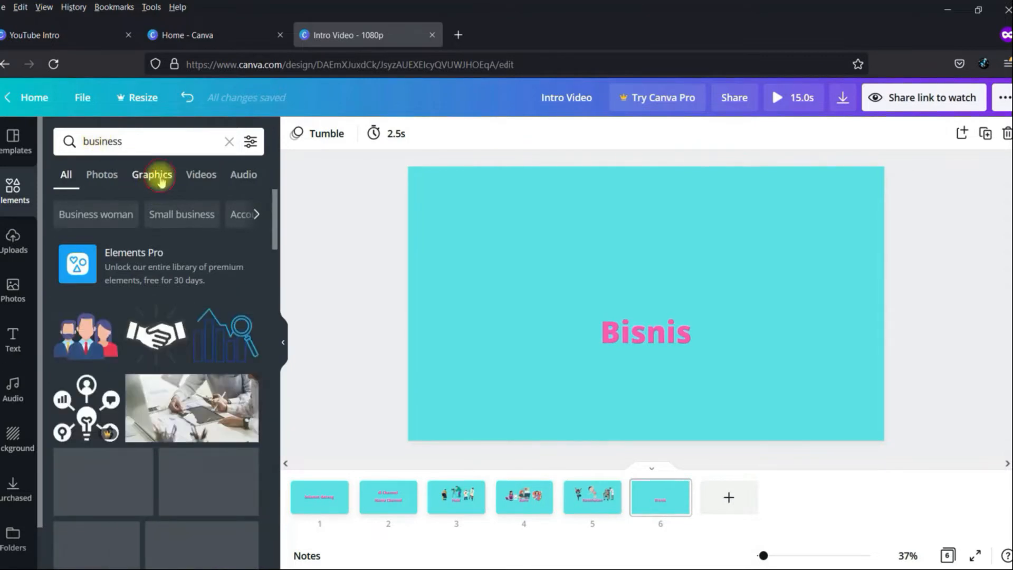
click(154, 177)
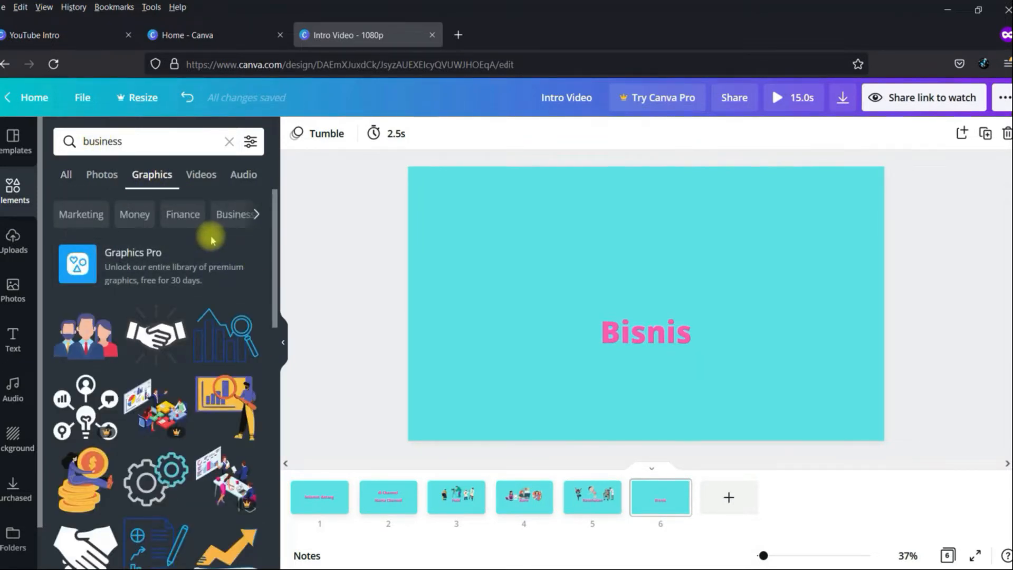
Add the graphic of a person holding a giant pencil beside an orange clipboard, centered directly above the "Bisnis" text
scroll(211, 240, down, 5)
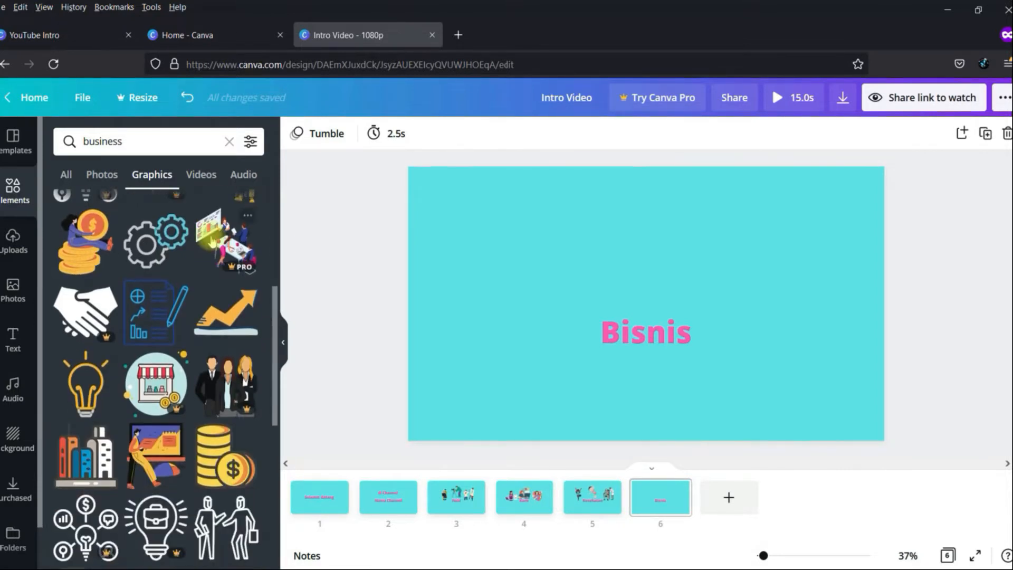
scroll(211, 241, down, 2)
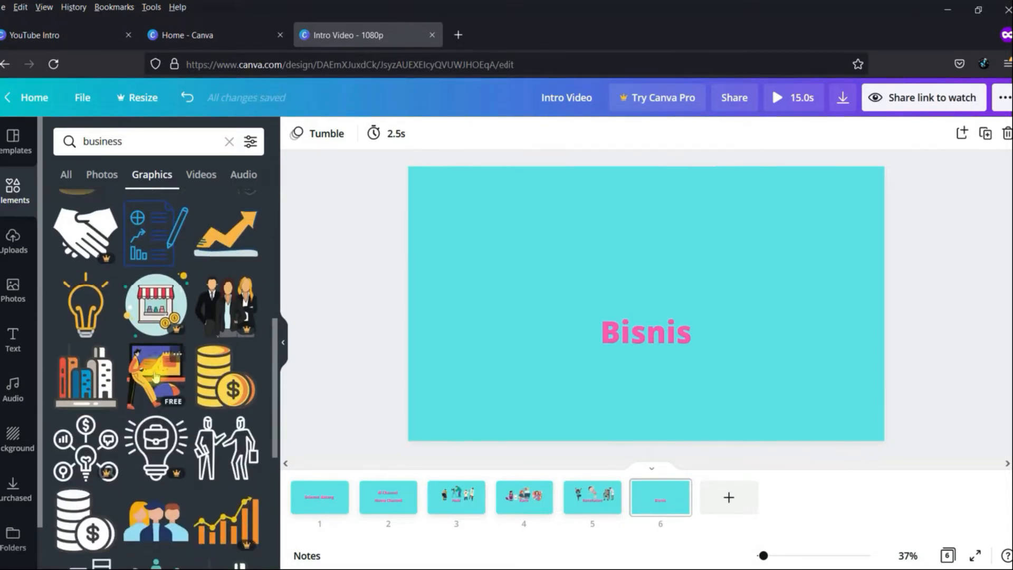
scroll(155, 377, down, 3)
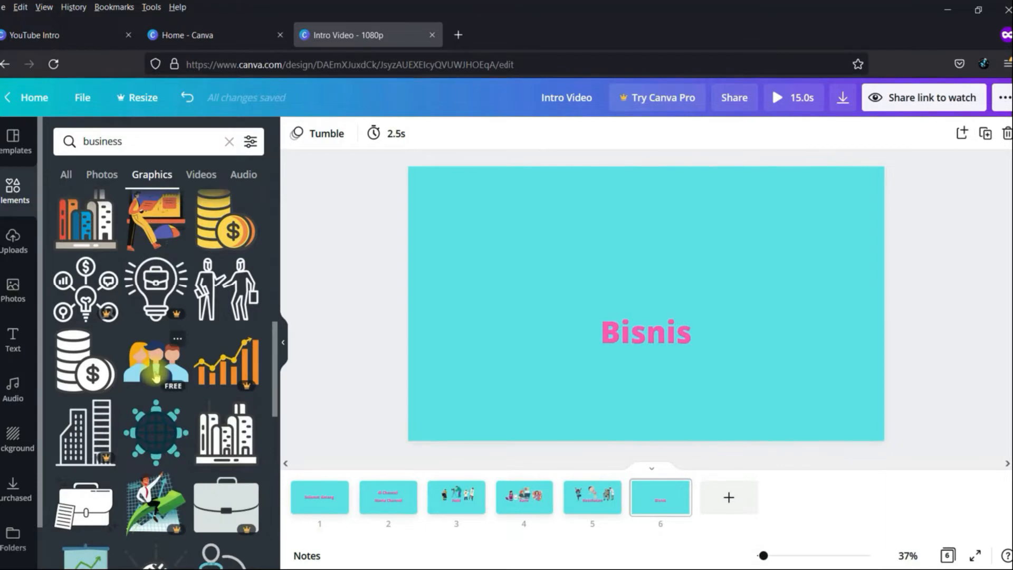
scroll(156, 377, down, 5)
scroll(155, 375, down, 3)
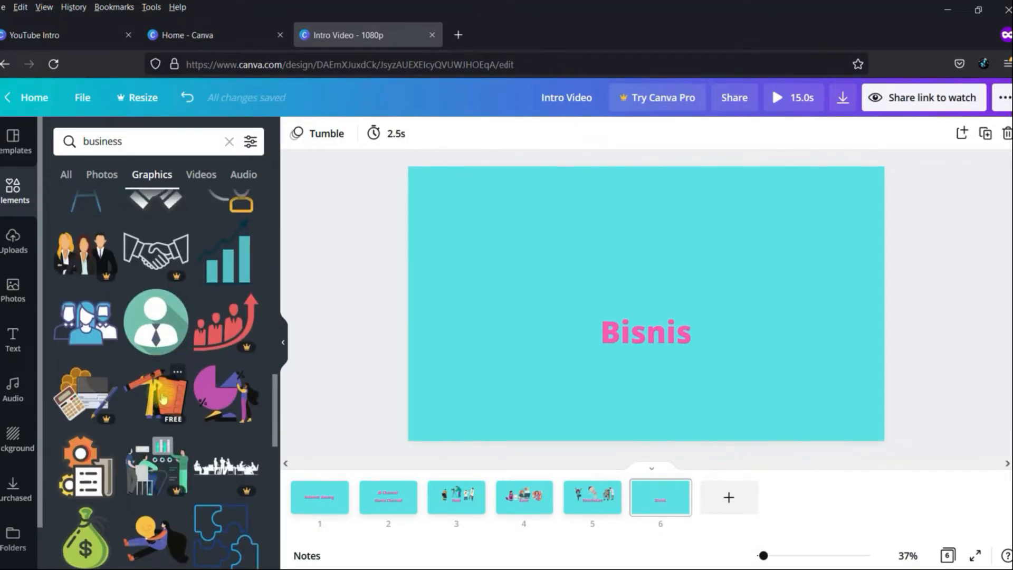
click(163, 397)
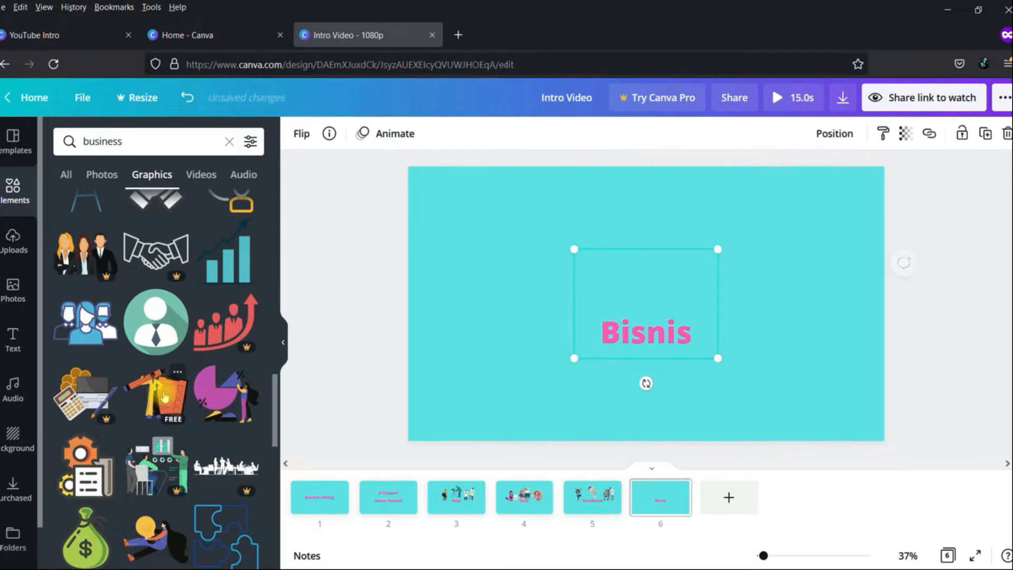
drag(669, 284, 666, 239)
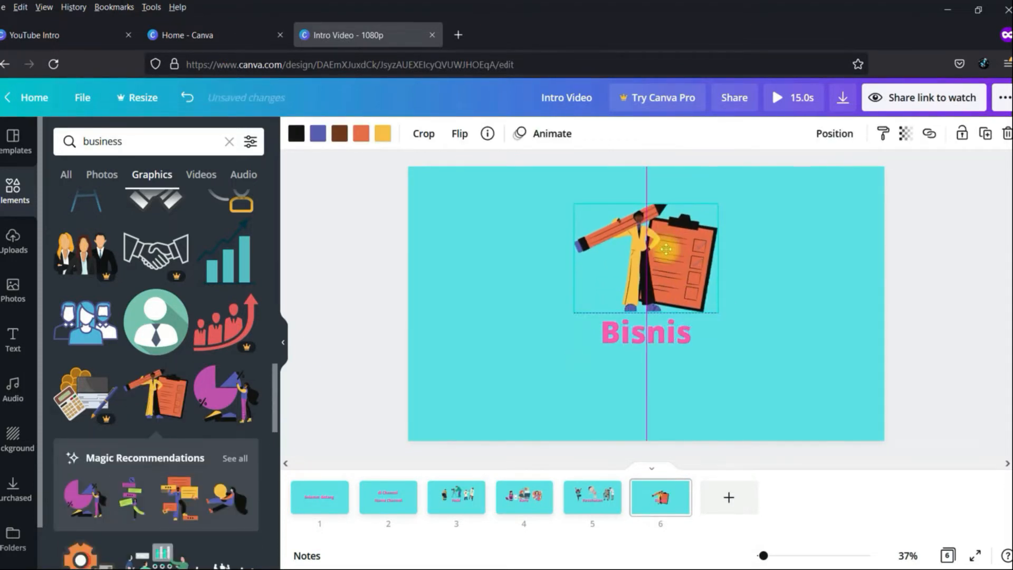
click(452, 352)
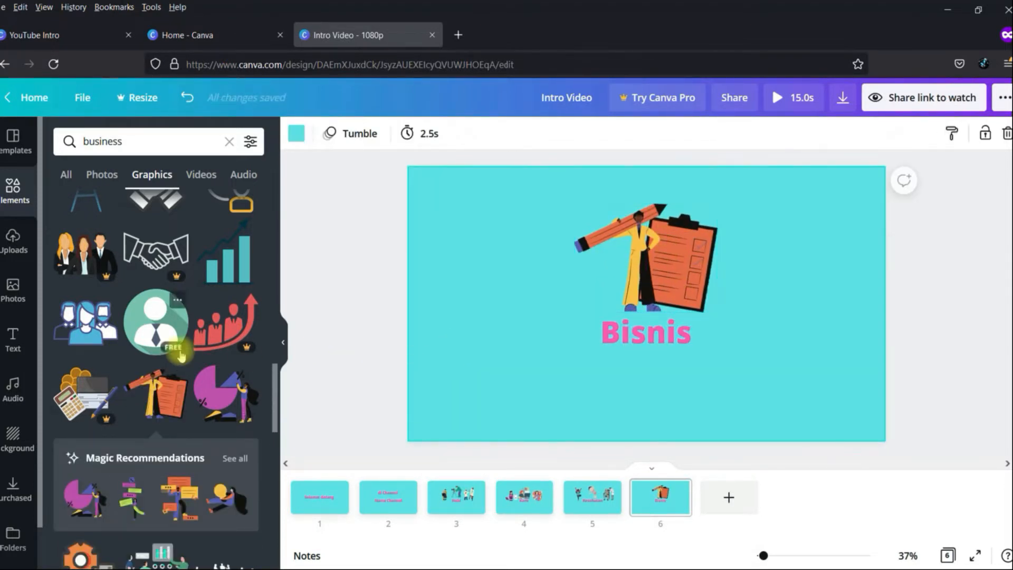
Add the graphic of a woman carrying money on gold coins left of the "Bisnis" text and shrink it slightly
scroll(177, 348, down, 5)
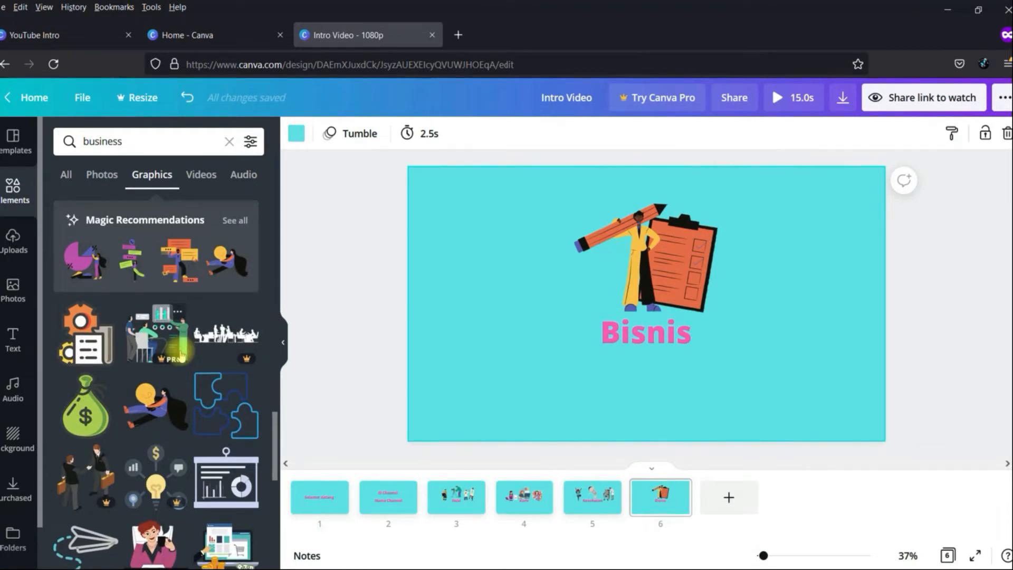
scroll(181, 357, down, 3)
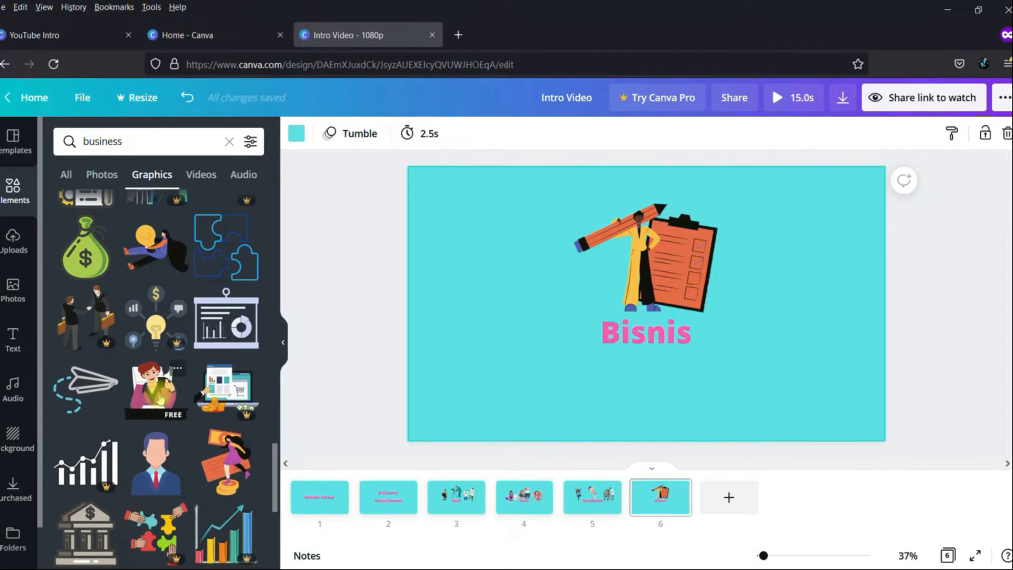
click(227, 463)
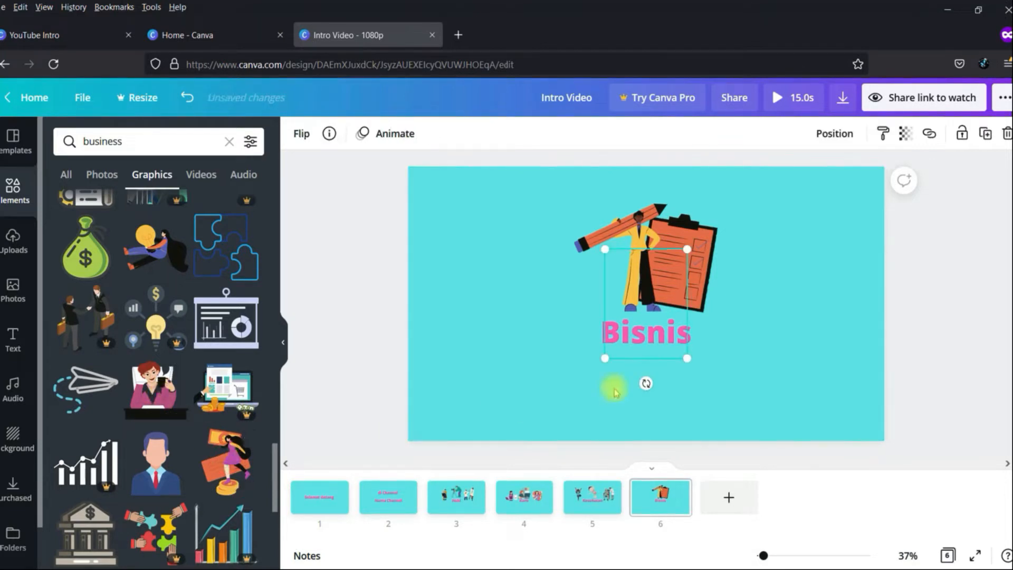
drag(664, 287, 547, 285)
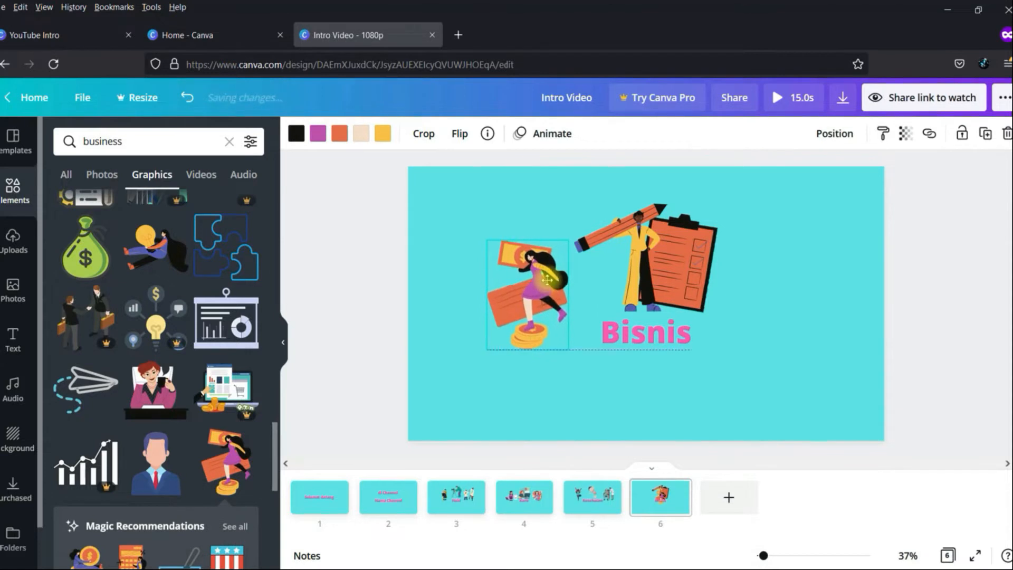
drag(568, 241, 532, 285)
Add the man throwing paper planes right of "Bisnis", slightly reduced in size, and shift the money woman a little closer to the center
scroll(160, 403, down, 5)
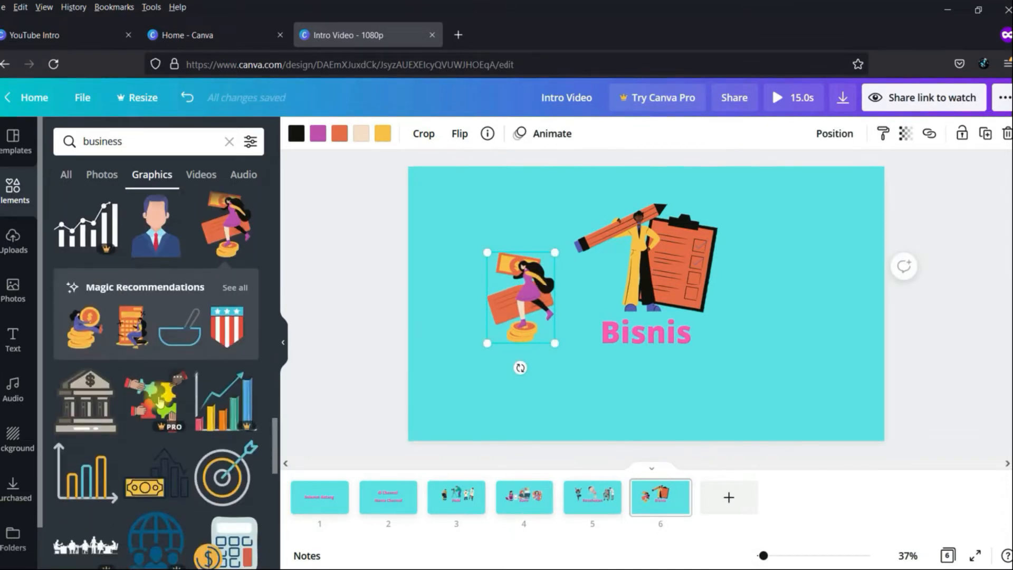
scroll(160, 403, down, 10)
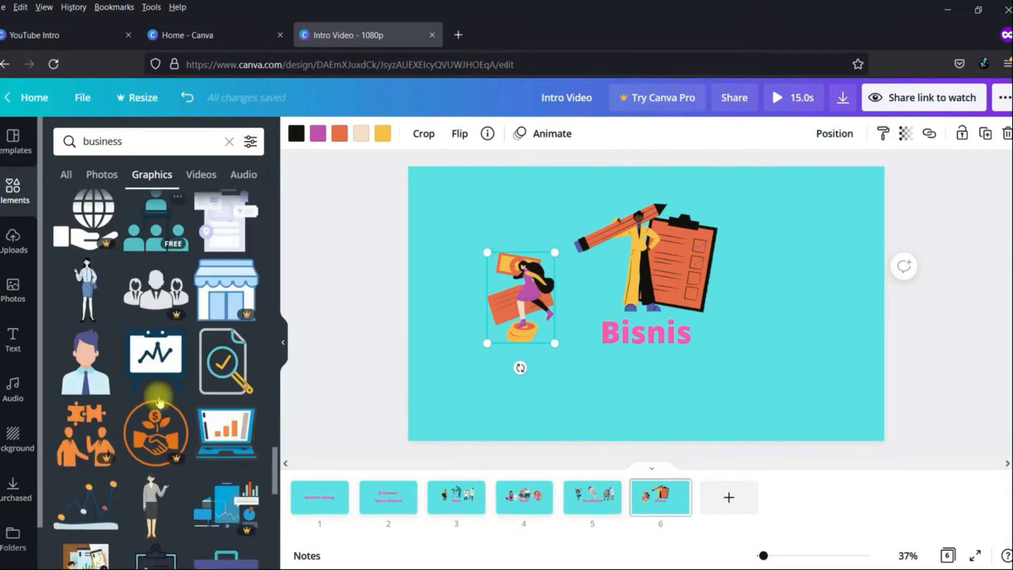
scroll(160, 402, down, 3)
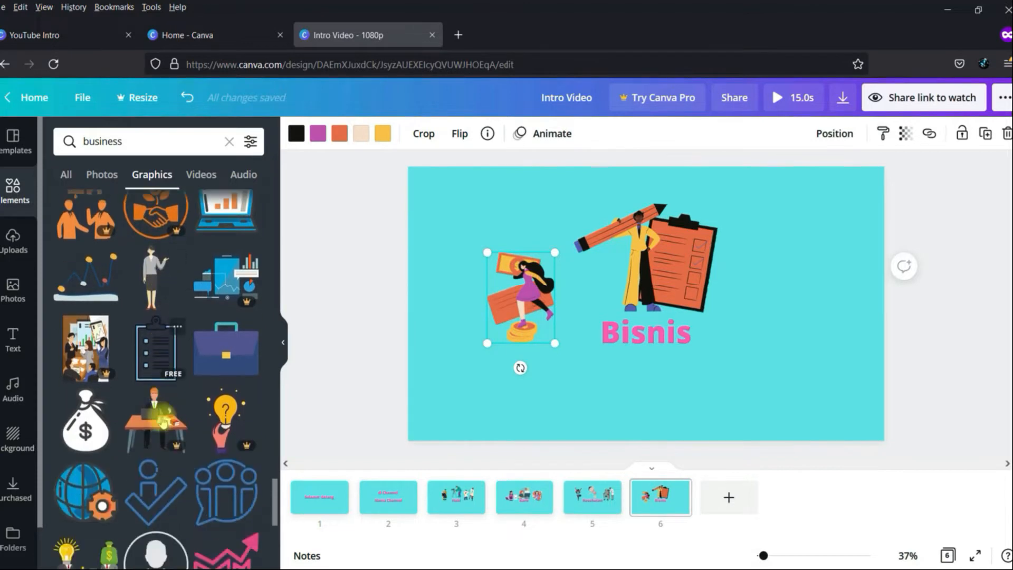
scroll(162, 422, down, 10)
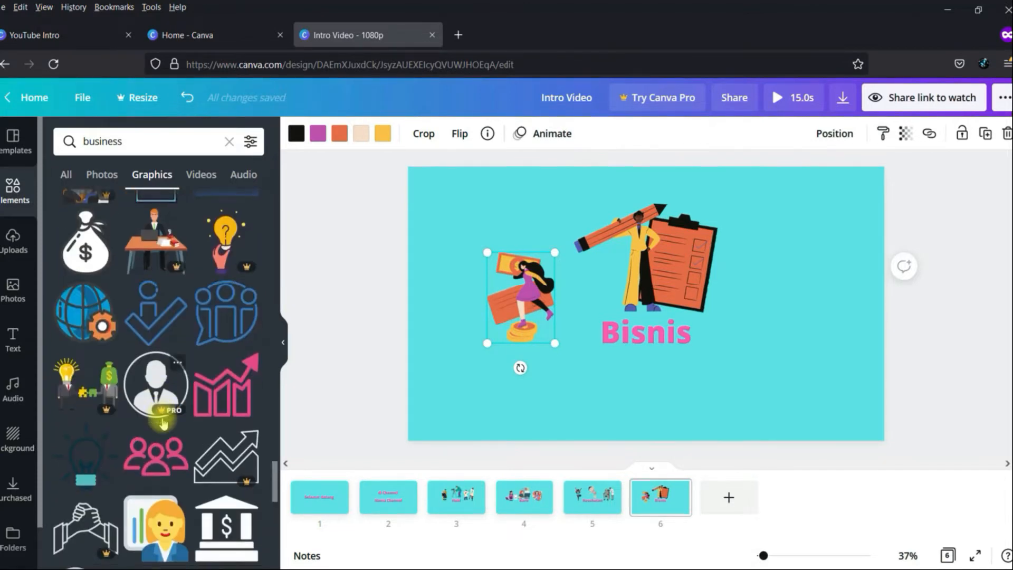
scroll(164, 424, down, 5)
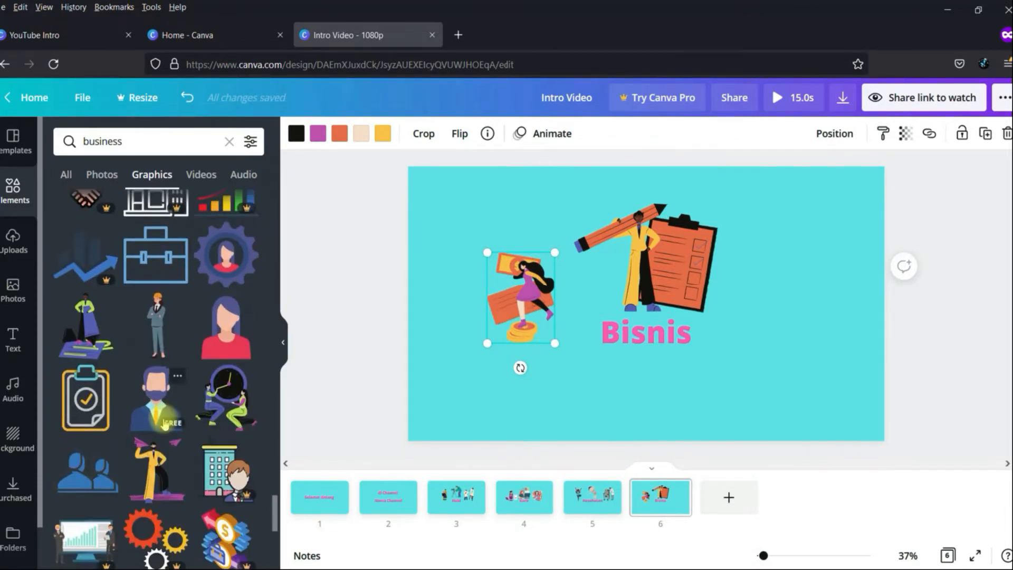
scroll(165, 425, down, 2)
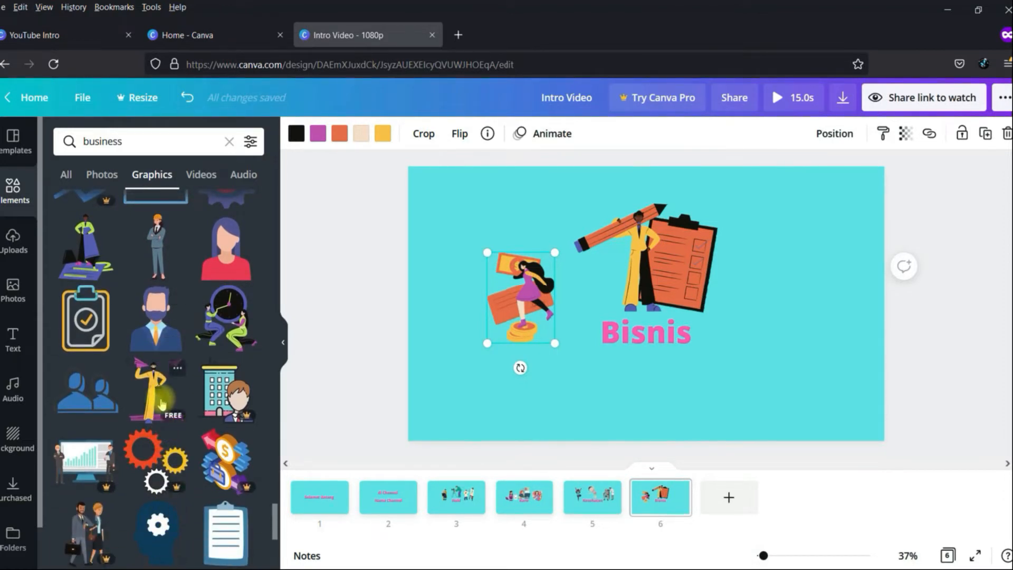
click(161, 401)
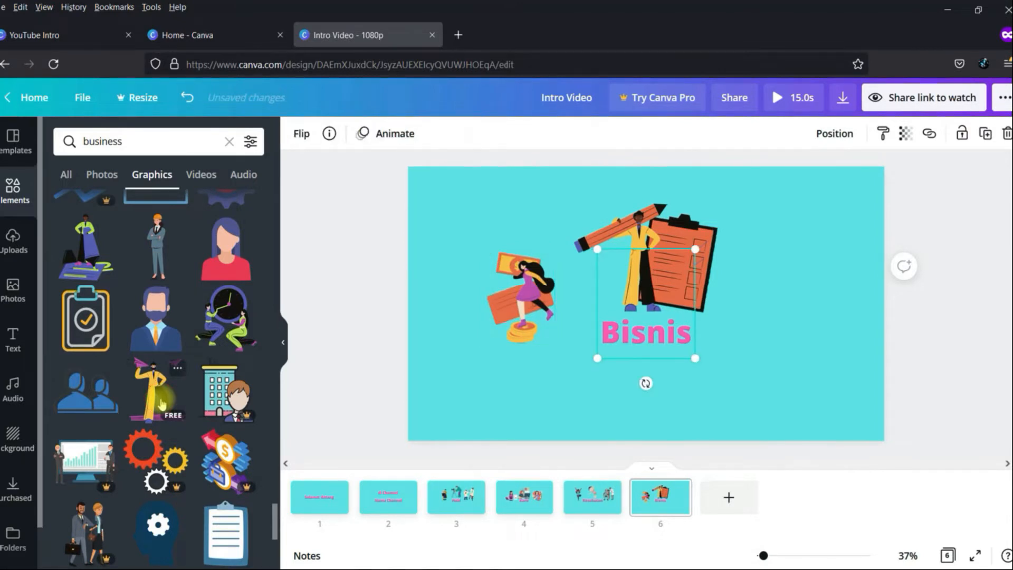
drag(708, 290, 837, 275)
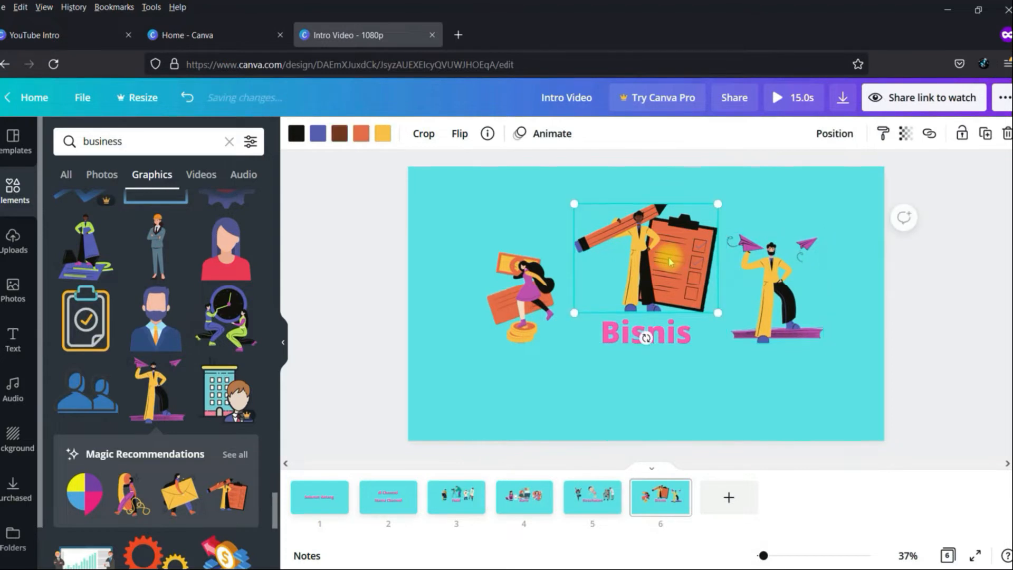
drag(826, 234, 785, 275)
click(736, 393)
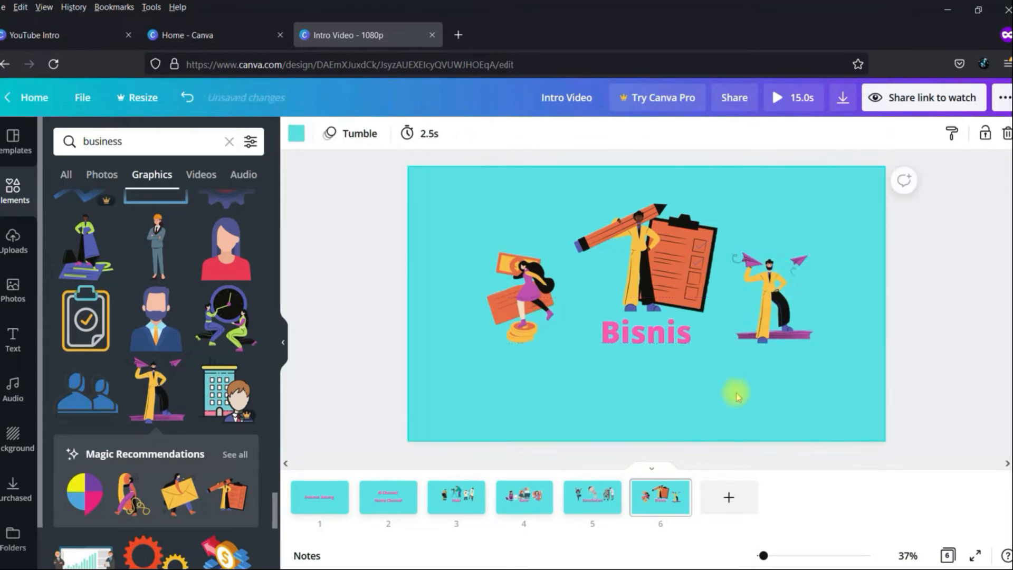
drag(507, 298, 516, 298)
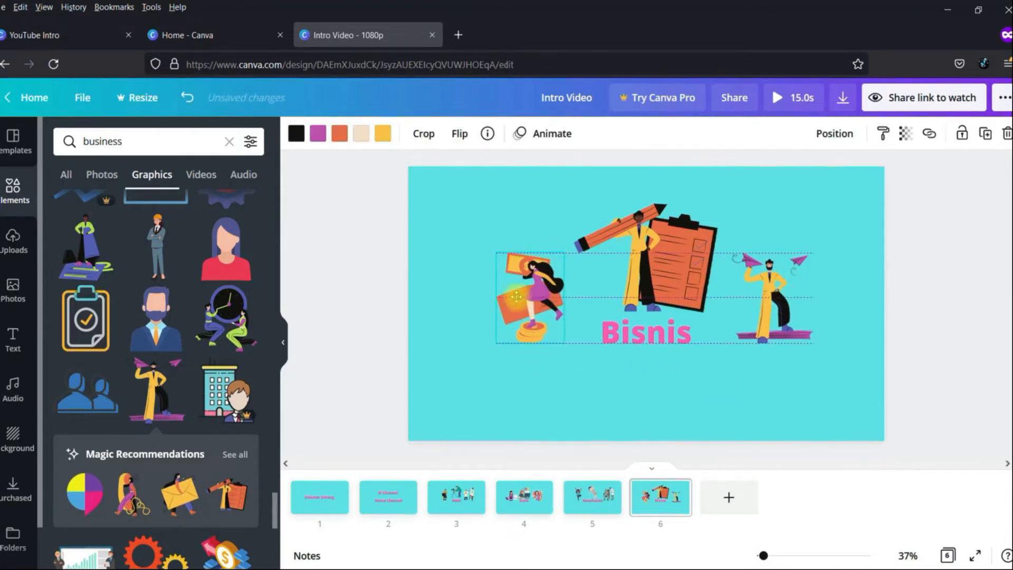
click(549, 378)
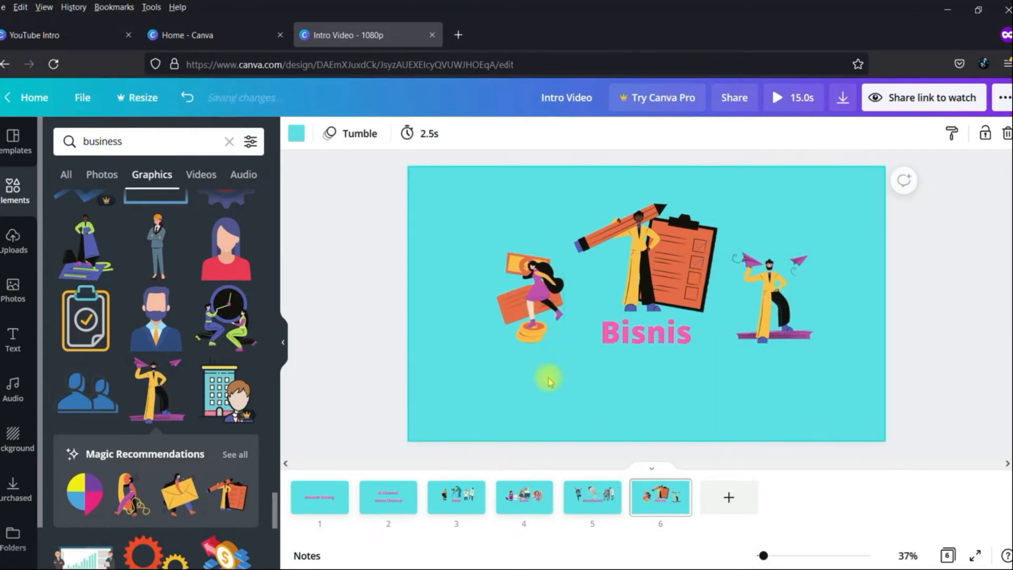
Duplicate page 6 as page 7 and replace its "Bisnis" text with "Kreativitas"
click(679, 491)
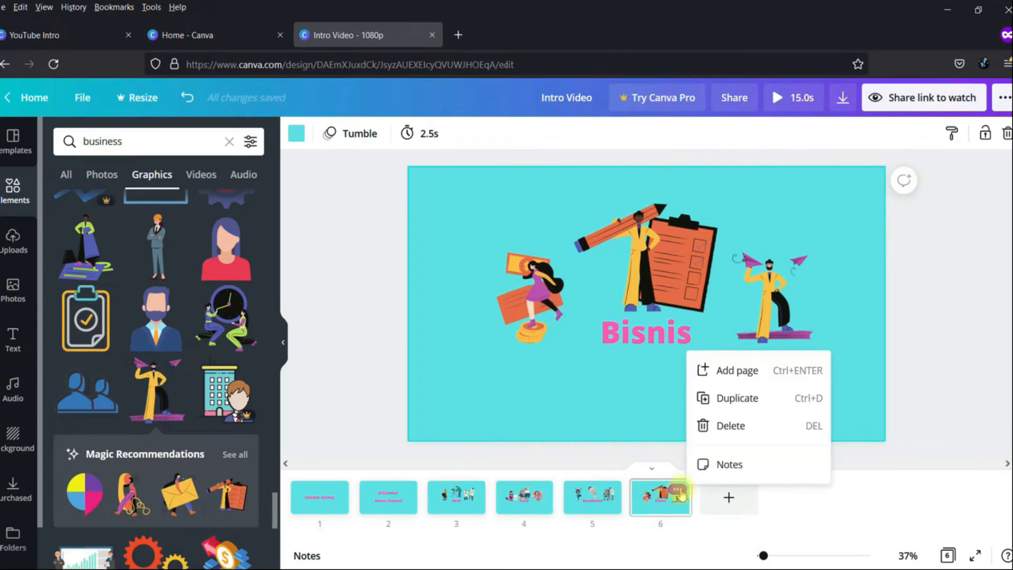
click(724, 400)
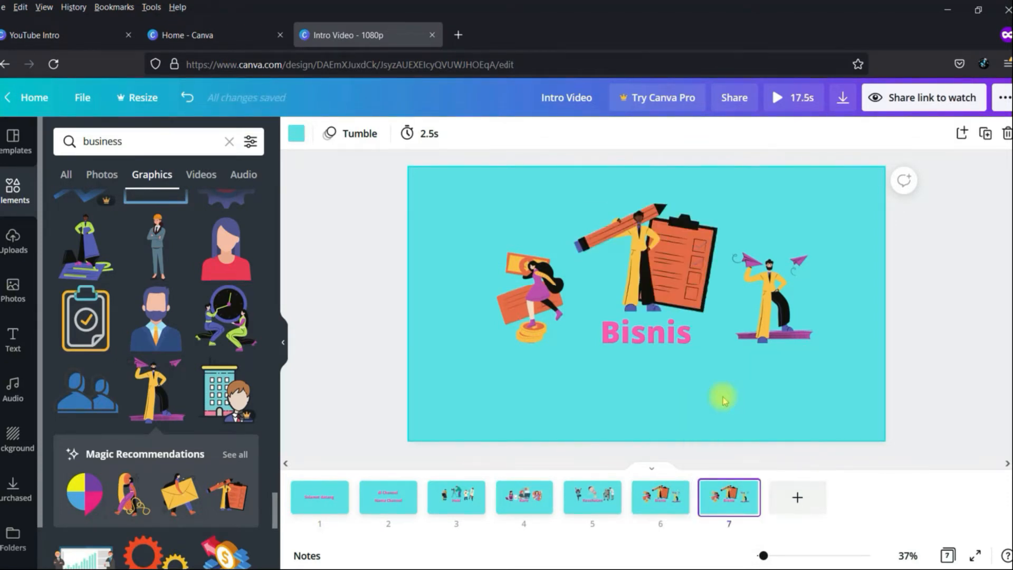
double_click(650, 334)
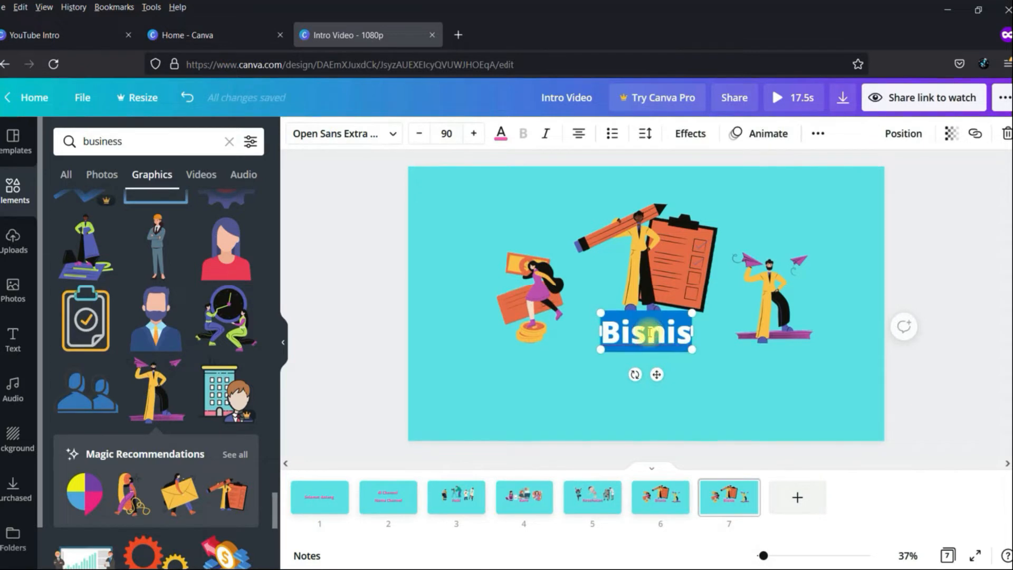
text(Ide)
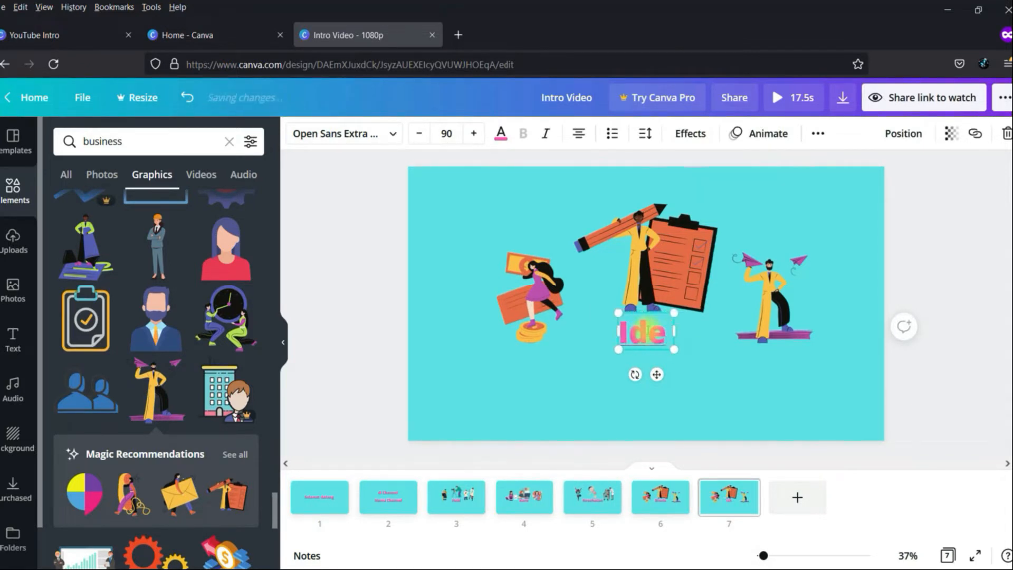
key(BackSpace)
key(BackSpace)
key(BackSpace)
text(Kreat)
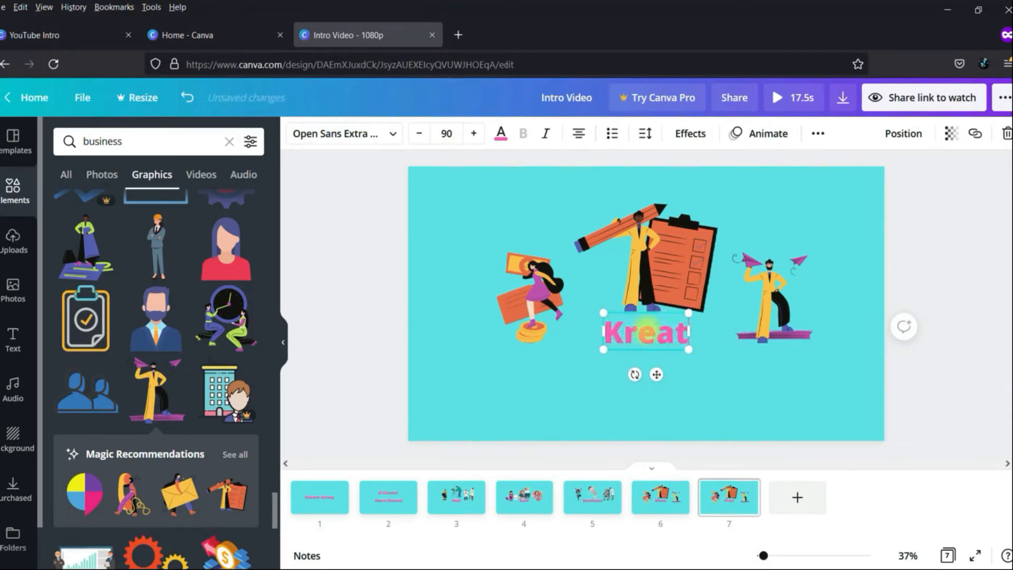
text(ivitas)
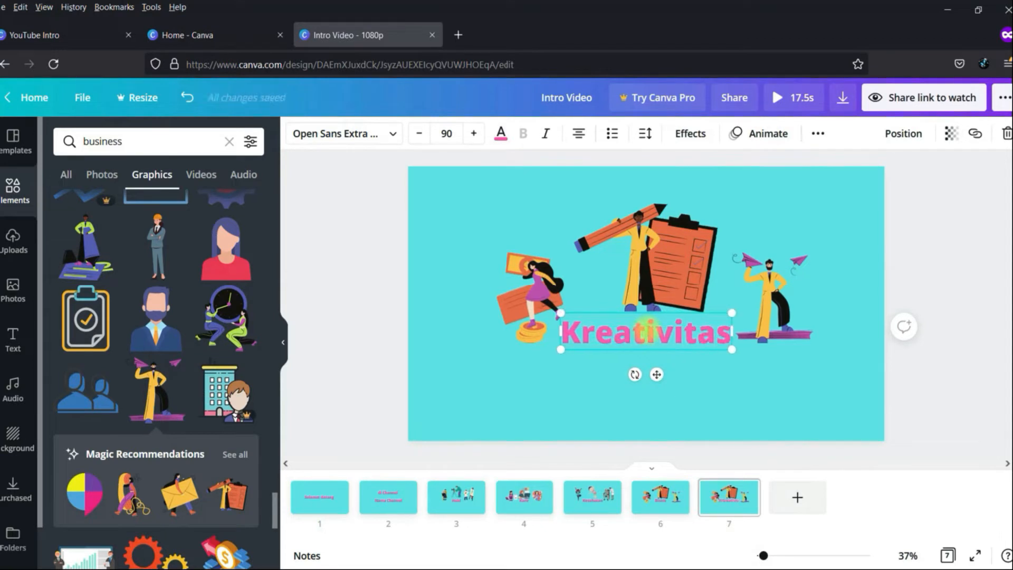
click(537, 410)
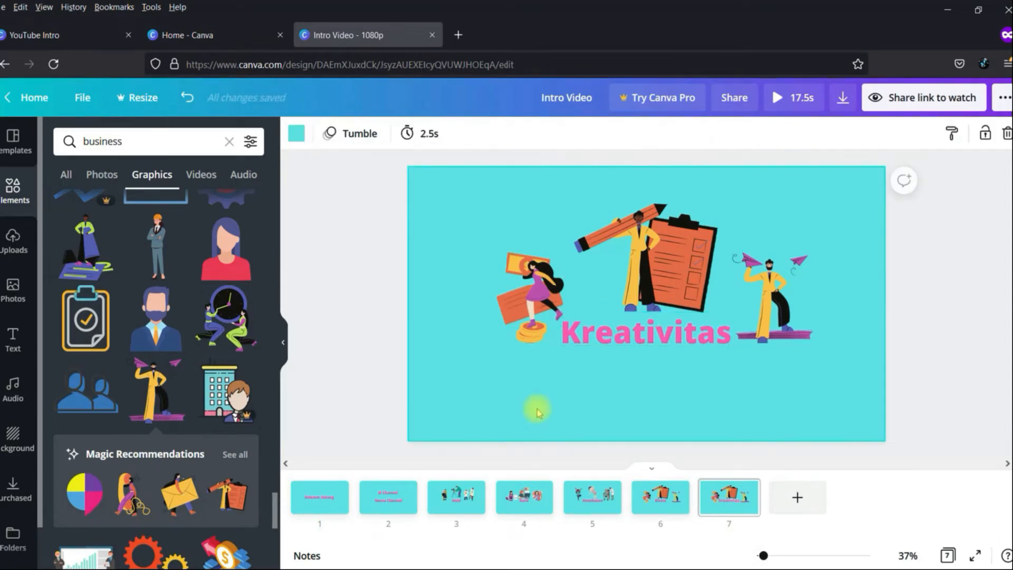
Search the graphics library for "creativity"
click(111, 141)
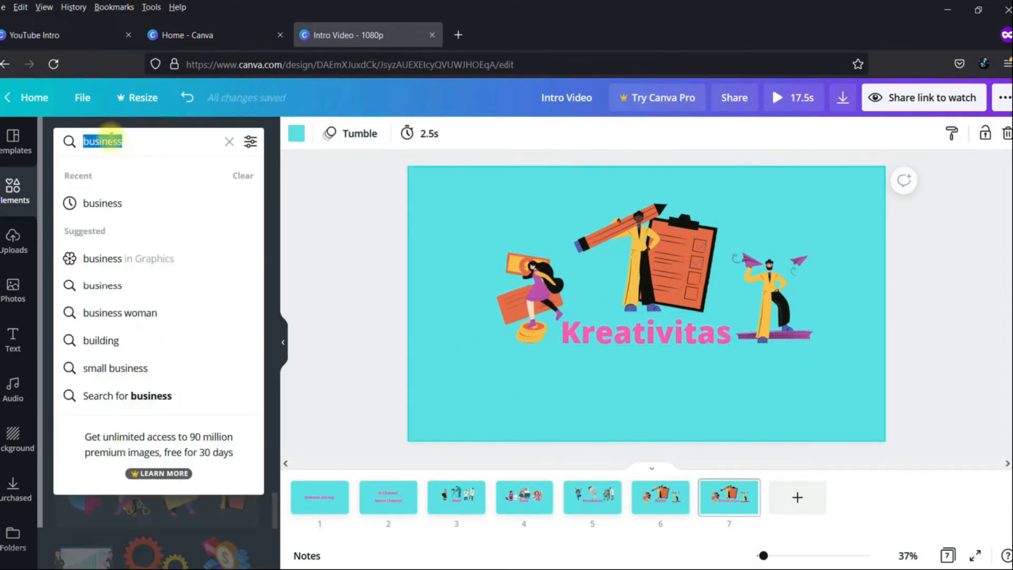
text(creat)
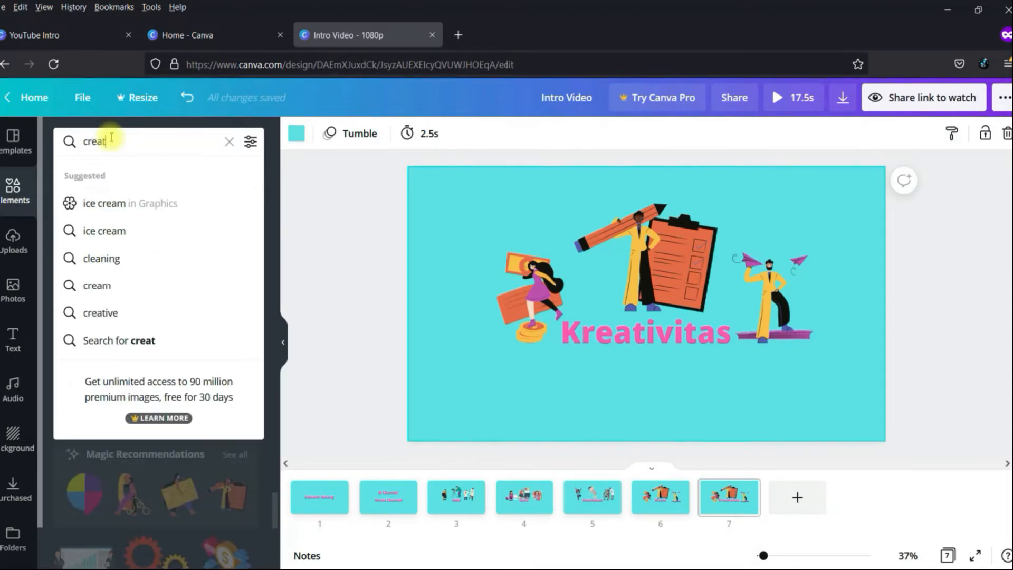
text(ivity)
key(Return)
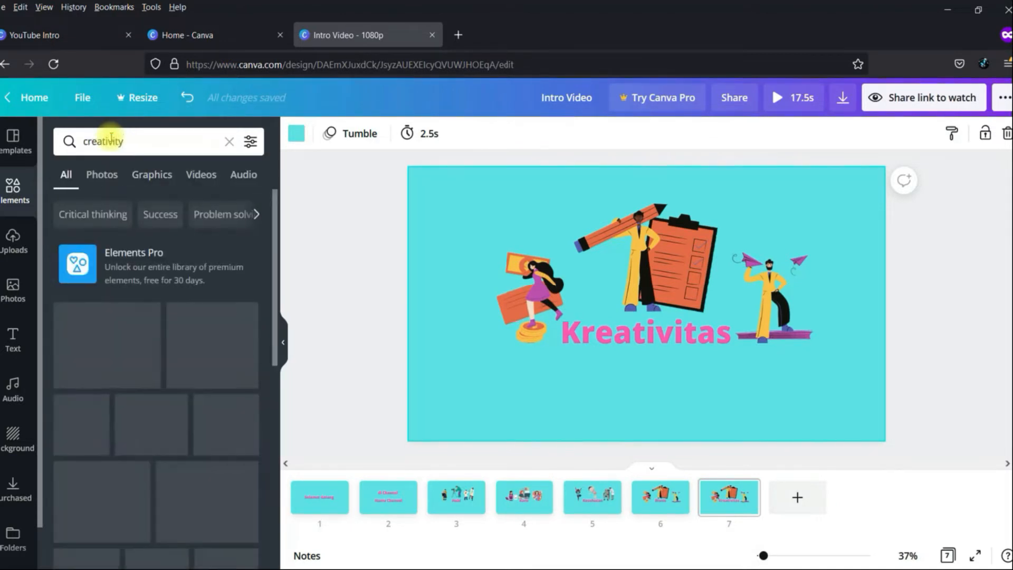
click(169, 182)
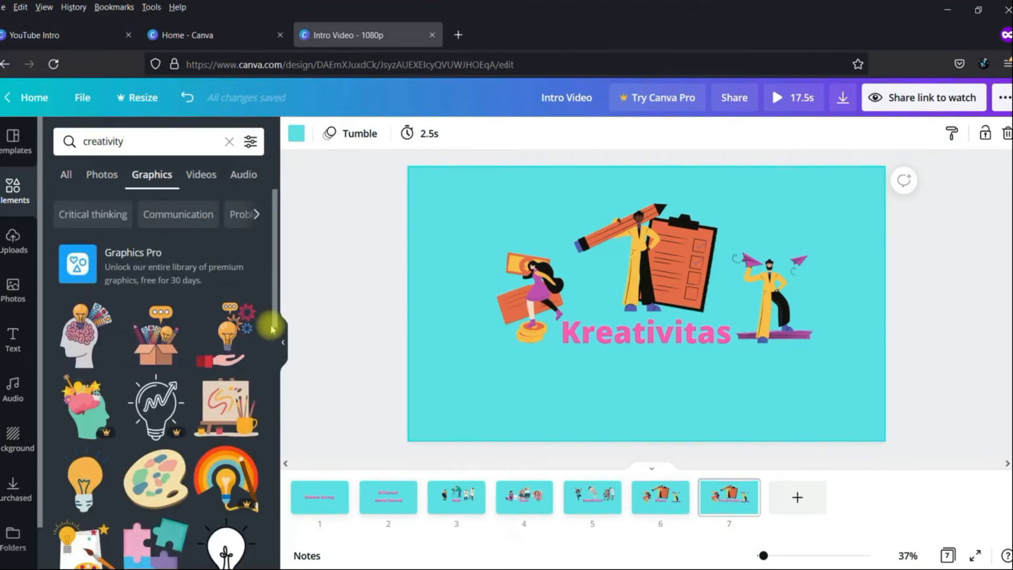
Replace the giant-pencil graphic on page 7 with the box of creative tools, centered above the "Kreativitas" text
click(667, 249)
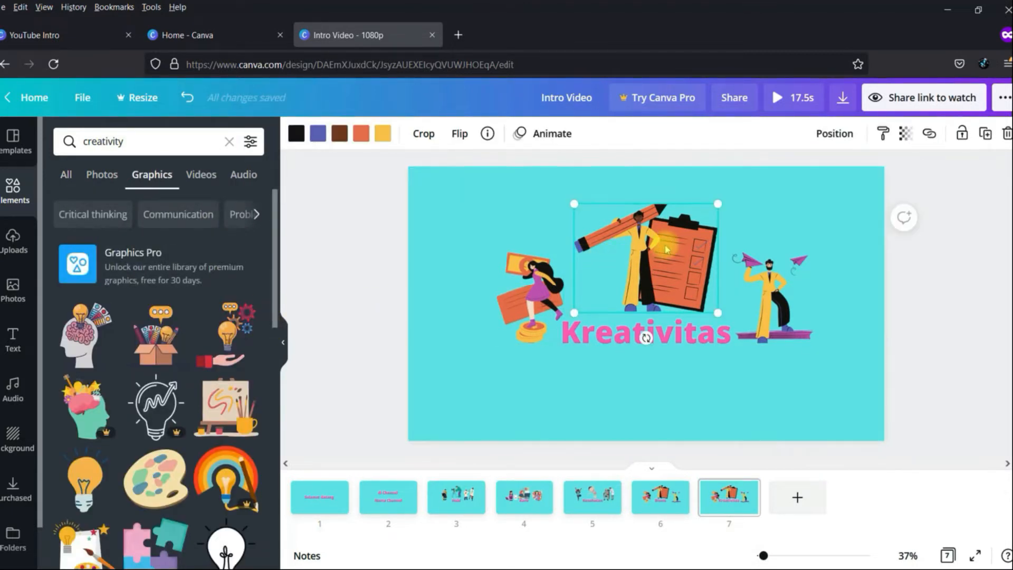
key(Delete)
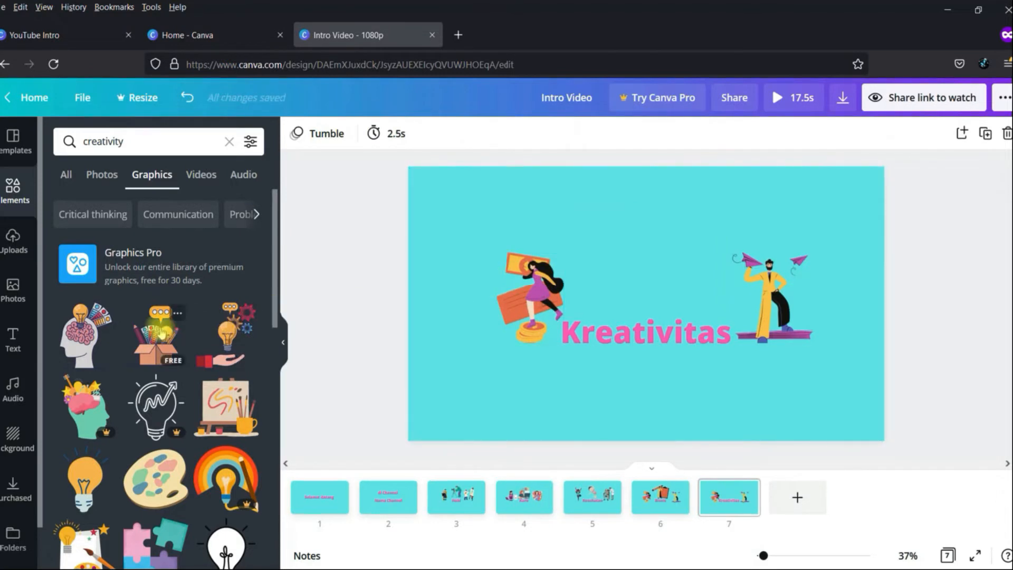
click(156, 334)
drag(640, 298, 639, 245)
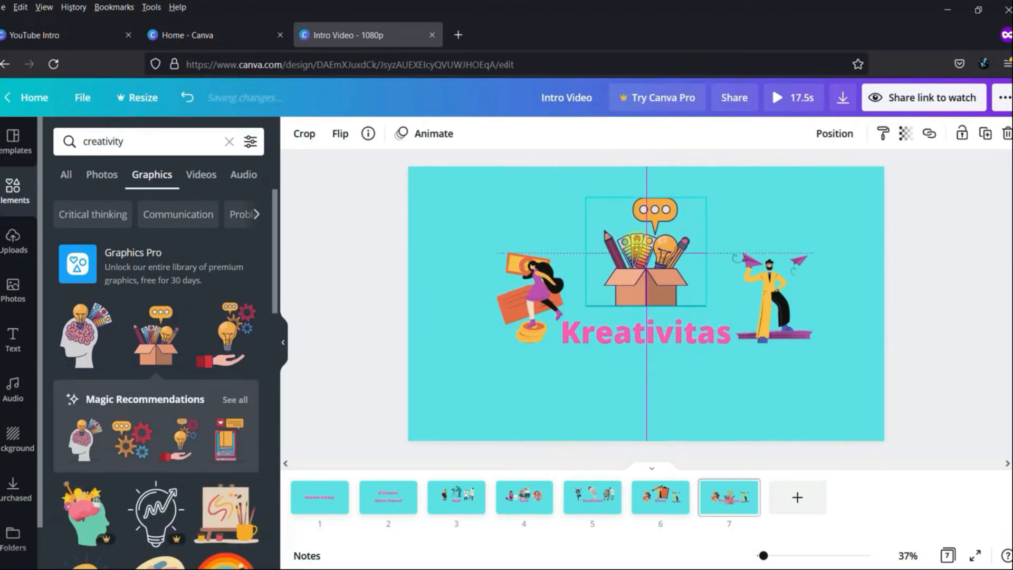
Delete the money woman and the man throwing paper planes from page 7
click(507, 293)
key(Delete)
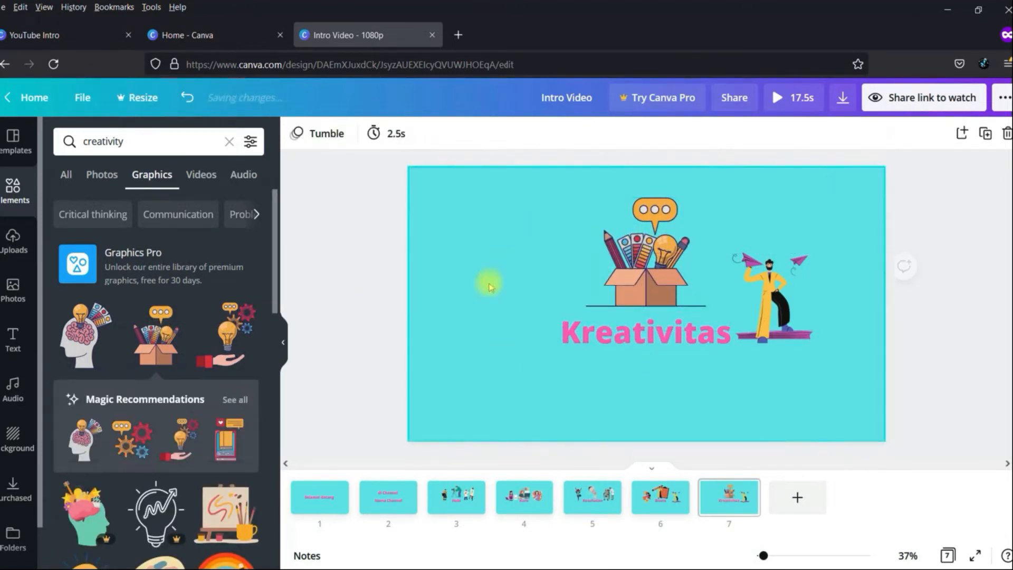
click(793, 299)
key(Delete)
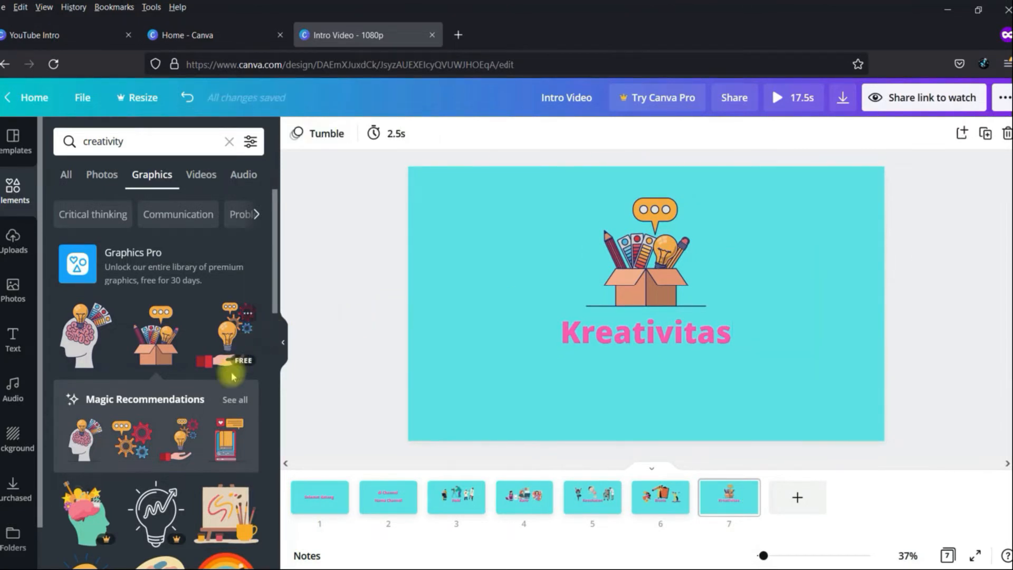
Add the graphic of a hand holding a light bulb with gears right of "Kreativitas" and shrink it slightly
click(184, 442)
drag(771, 281, 789, 276)
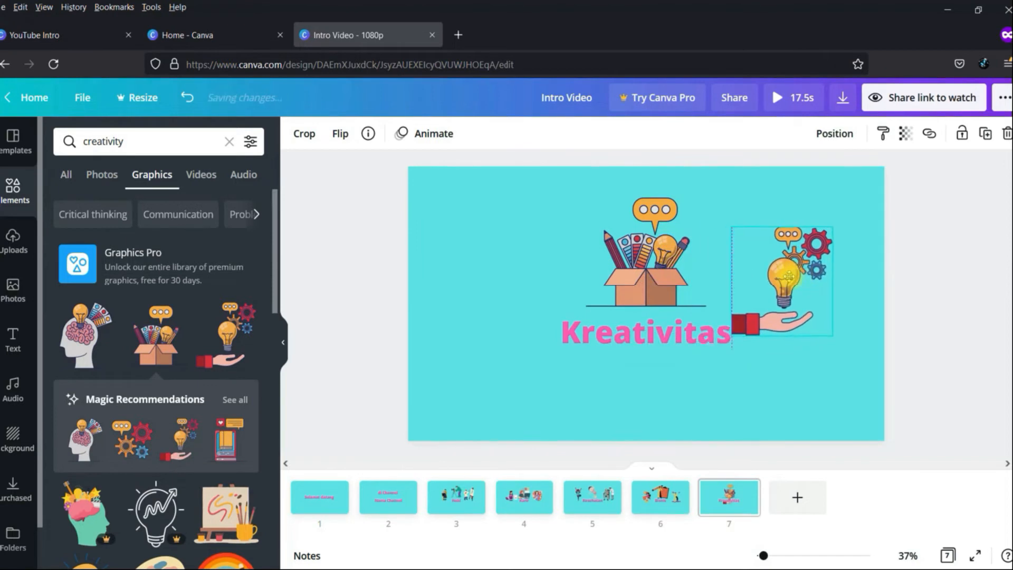
drag(830, 224, 817, 247)
mouse_move(771, 292)
mouse_down()
mouse_move(784, 278)
mouse_move(783, 287)
mouse_up()
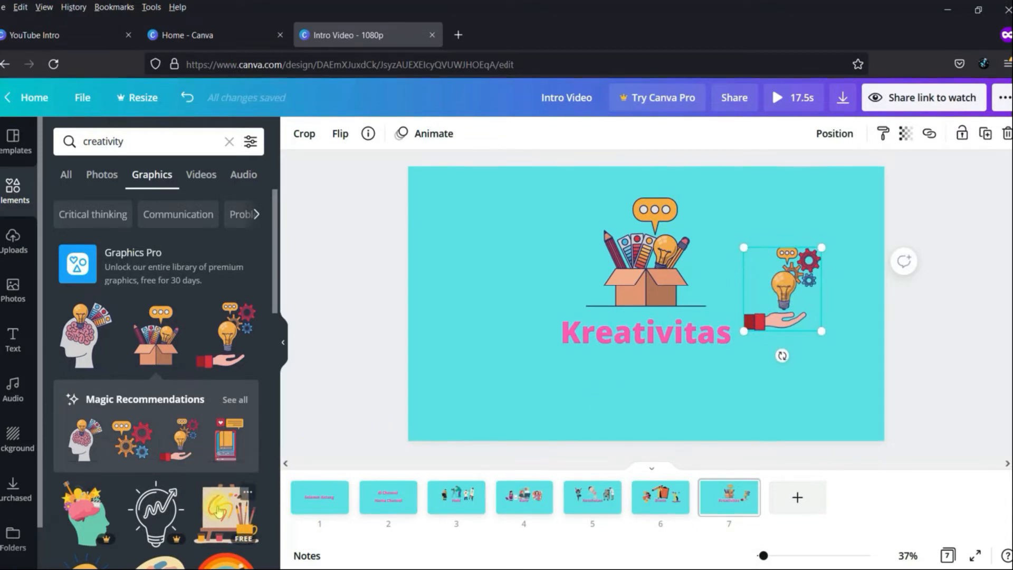
Add the painting easel graphic with brushes left of the "Kreativitas" text, slightly reduced in size
click(215, 509)
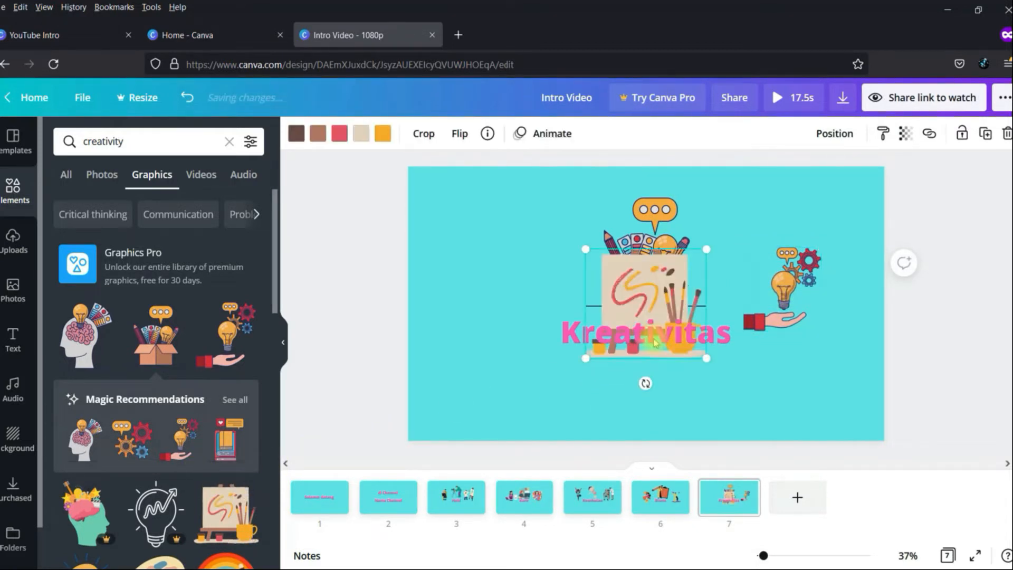
drag(660, 285, 538, 256)
drag(577, 222, 526, 277)
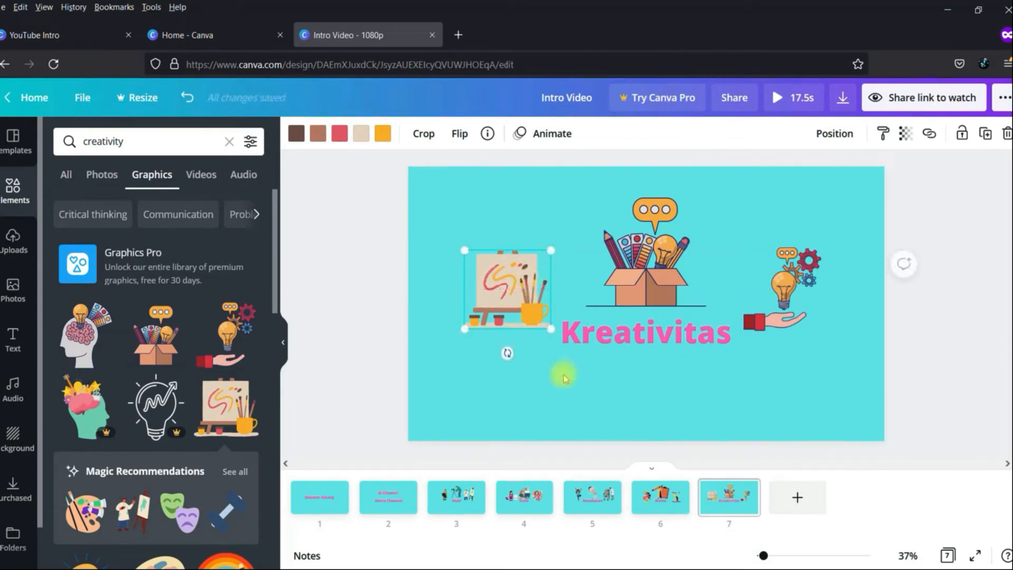
click(593, 407)
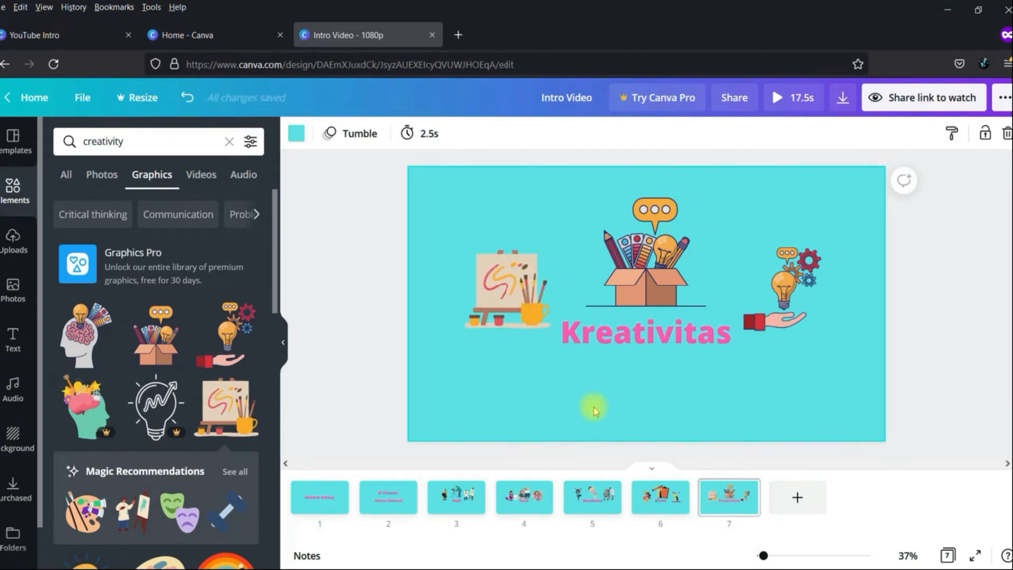
Open page 1 and search the graphics library for "stars", filtered to animated results only
click(318, 508)
click(343, 371)
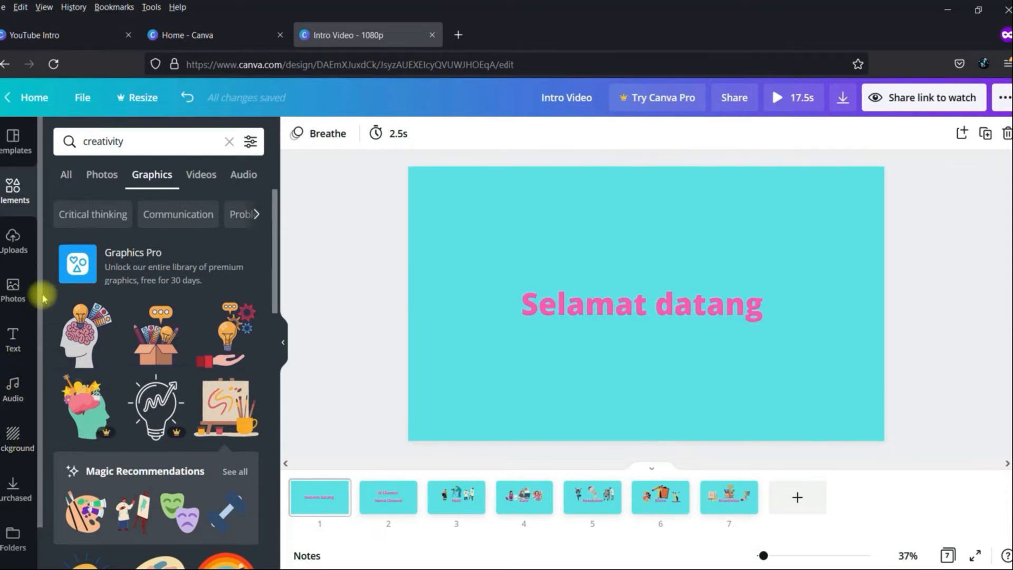
double_click(99, 142)
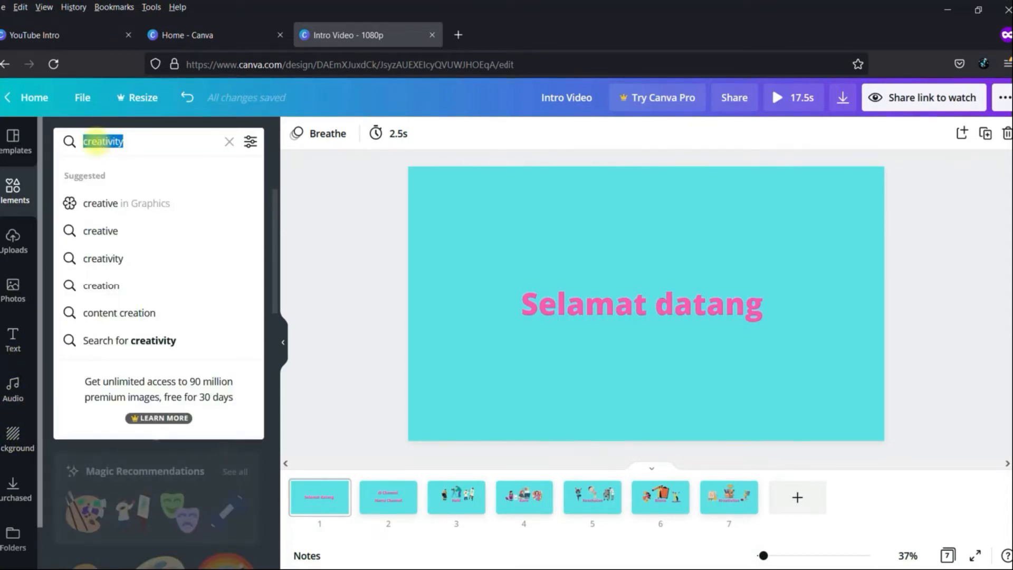
text(star)
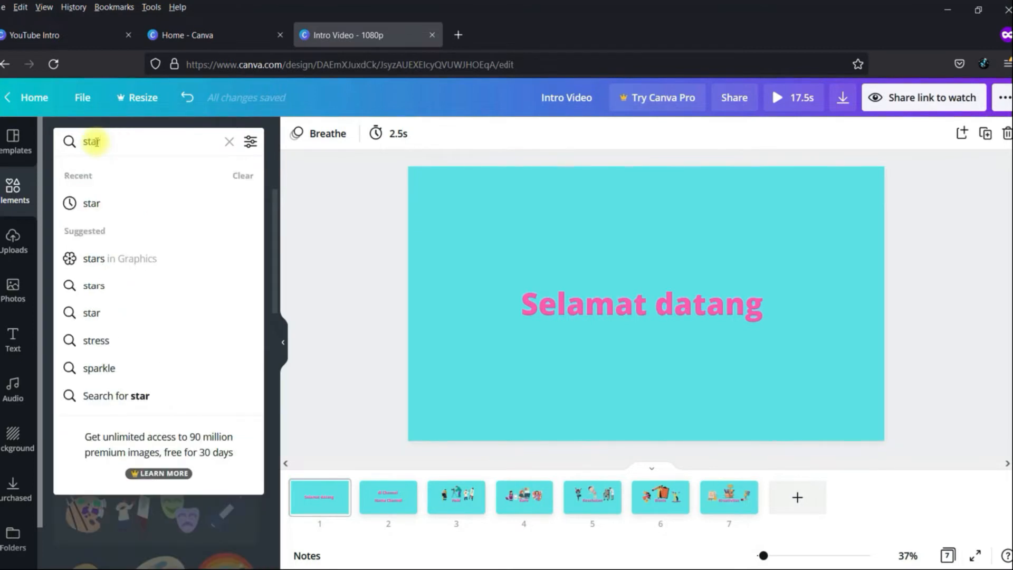
text(s)
key(Return)
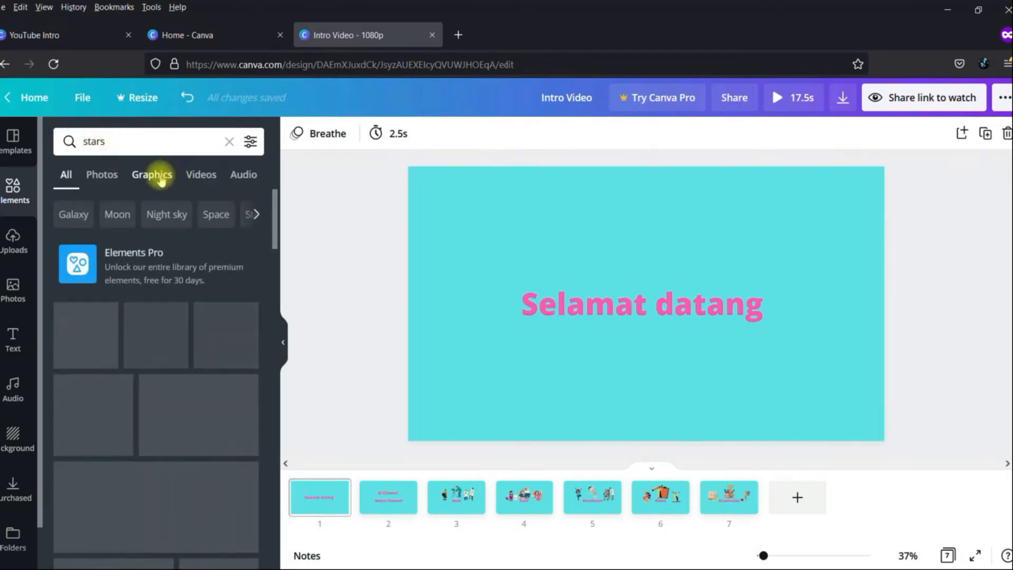
click(160, 179)
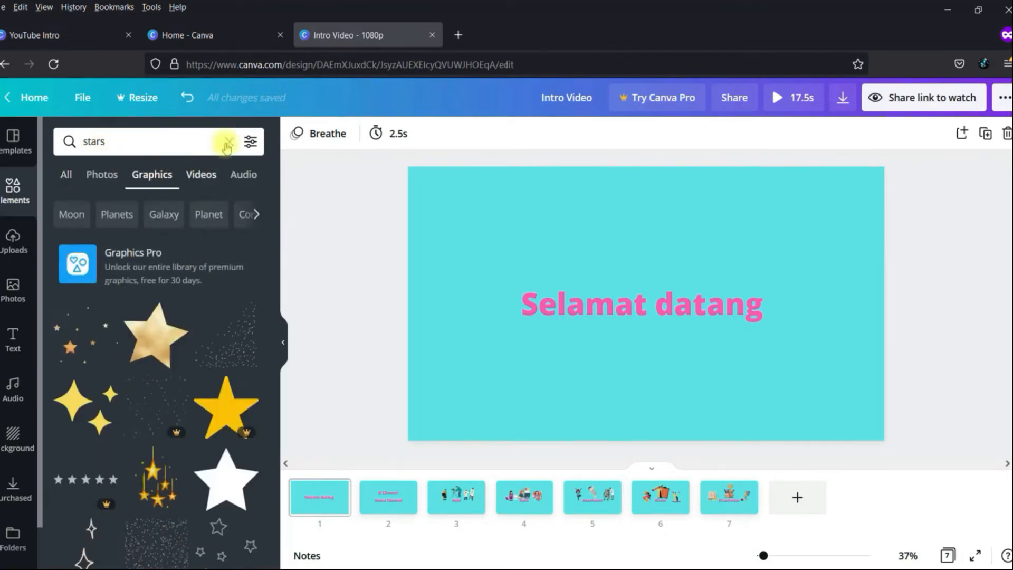
click(251, 142)
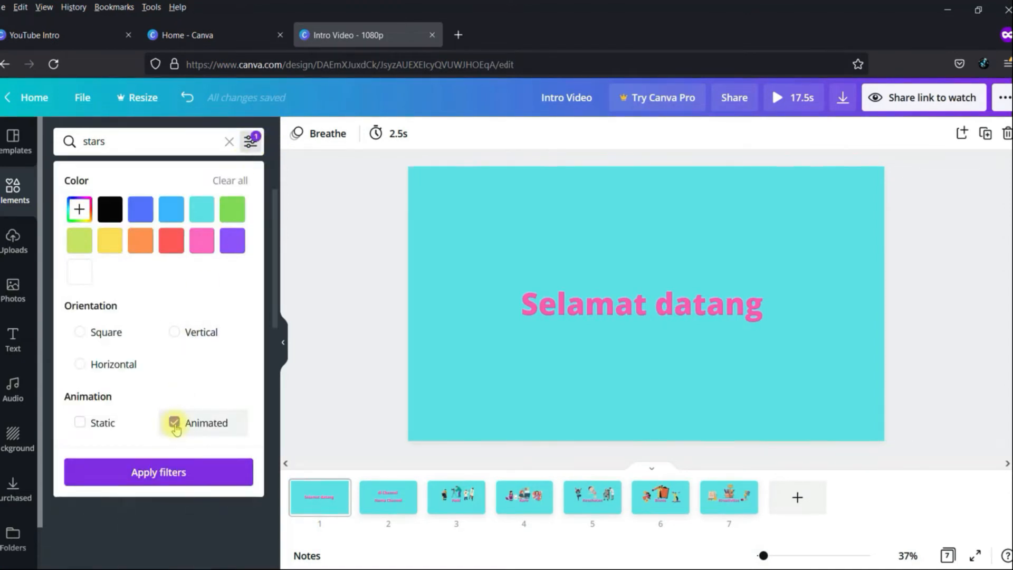
click(181, 473)
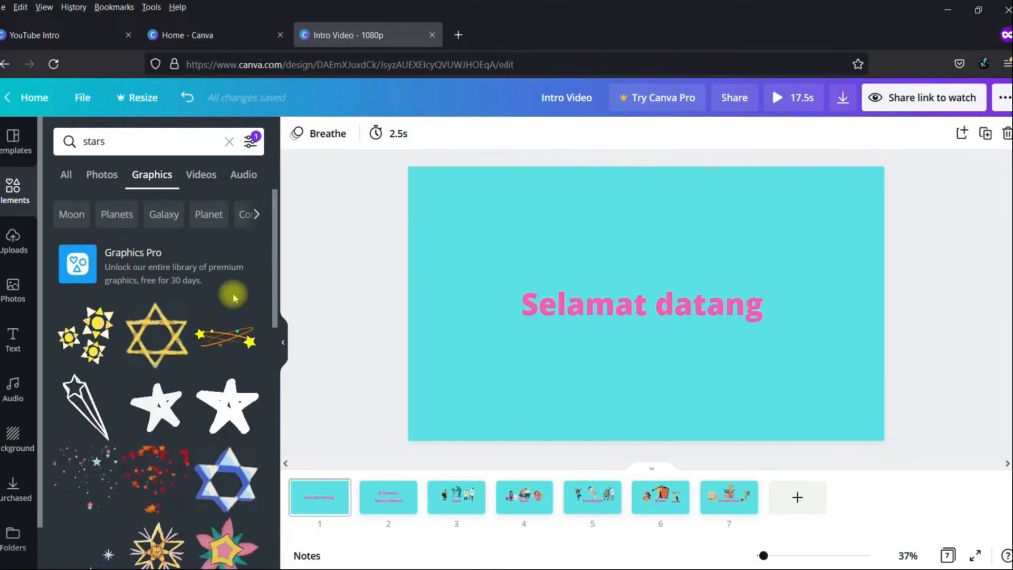
Add the animated red and purple falling stars to page 1, aligned to the left edge and enlarged to the full page height
scroll(229, 333, down, 3)
scroll(232, 295, down, 8)
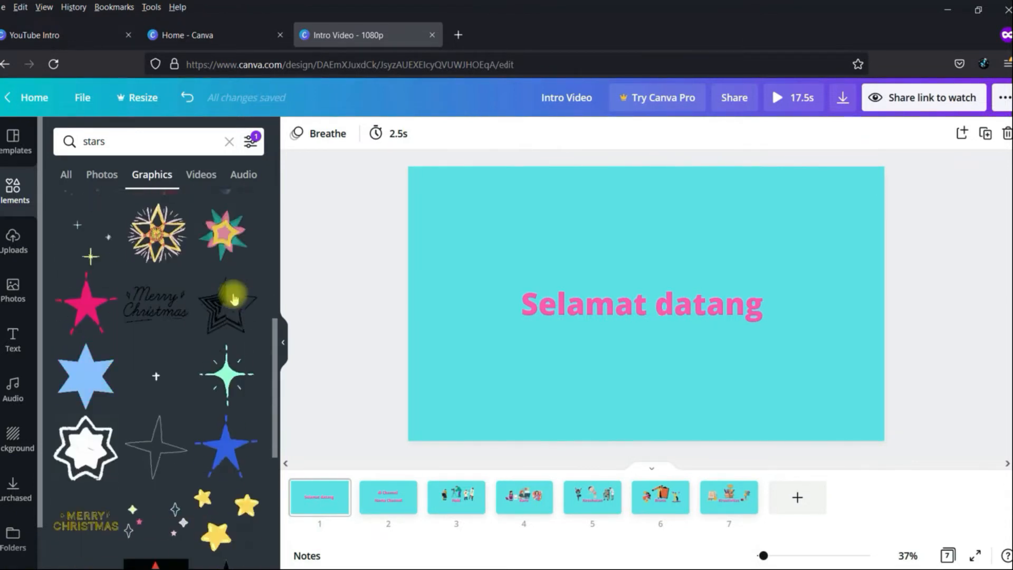
scroll(235, 298, down, 5)
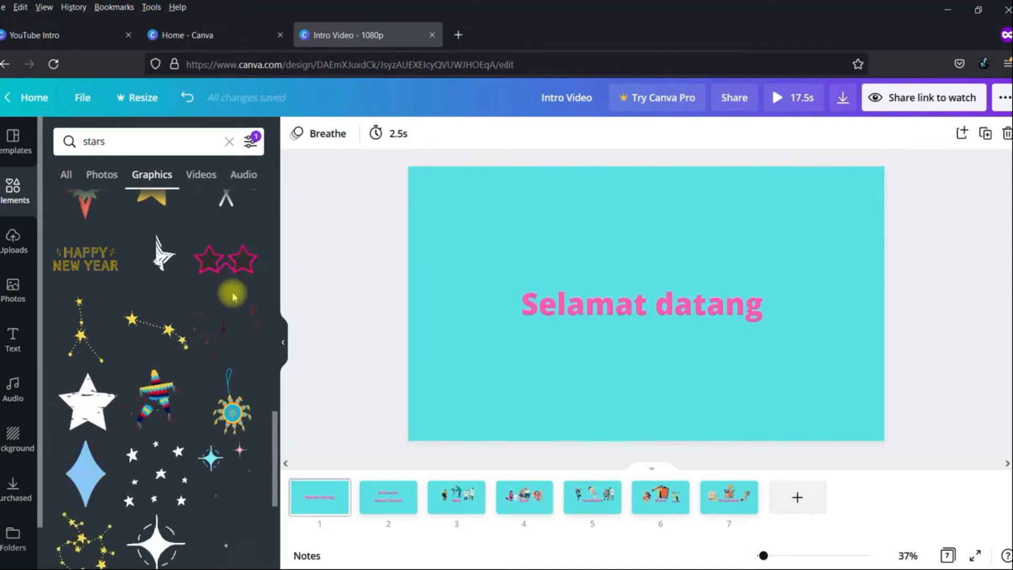
click(229, 337)
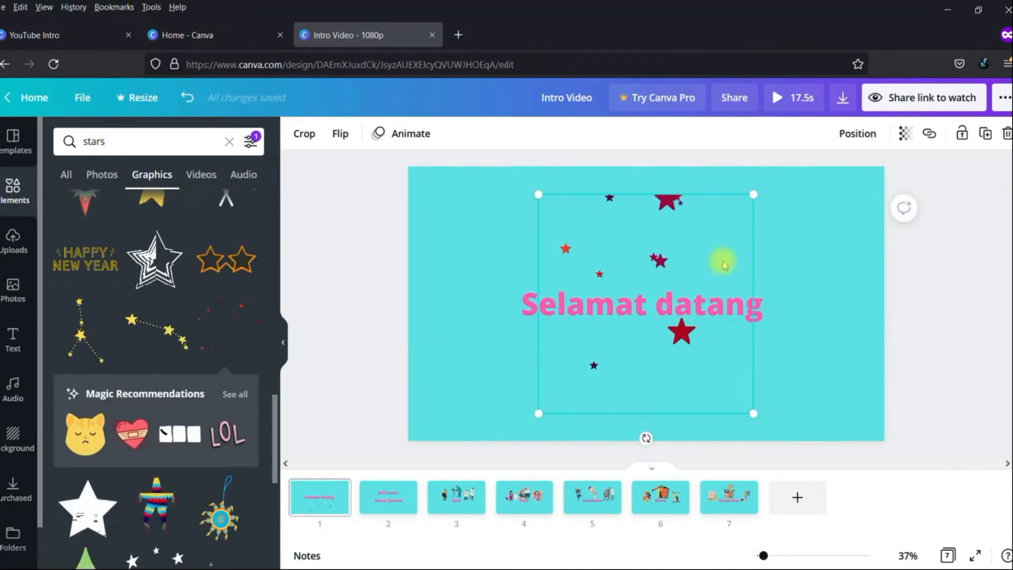
click(816, 253)
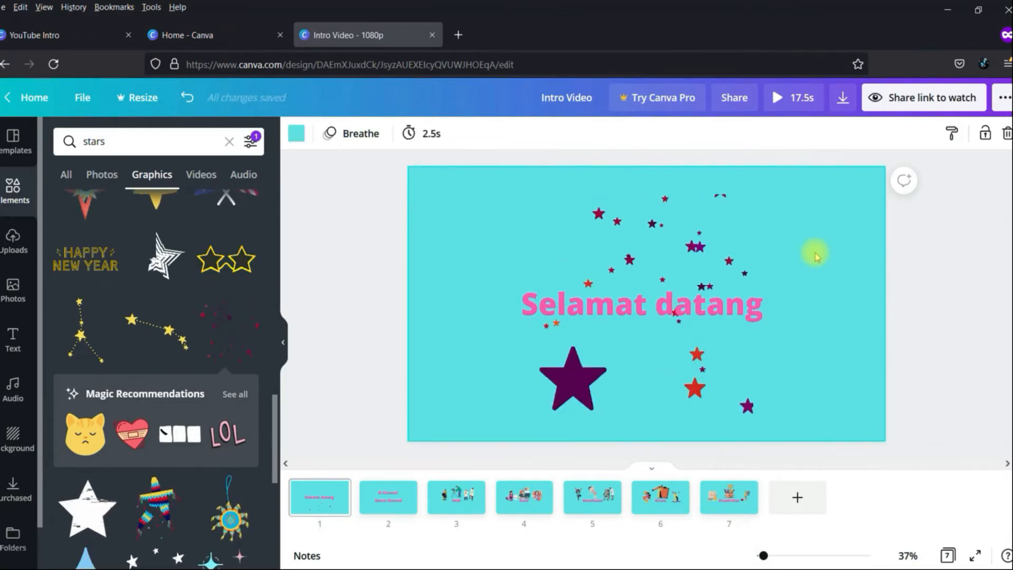
click(697, 211)
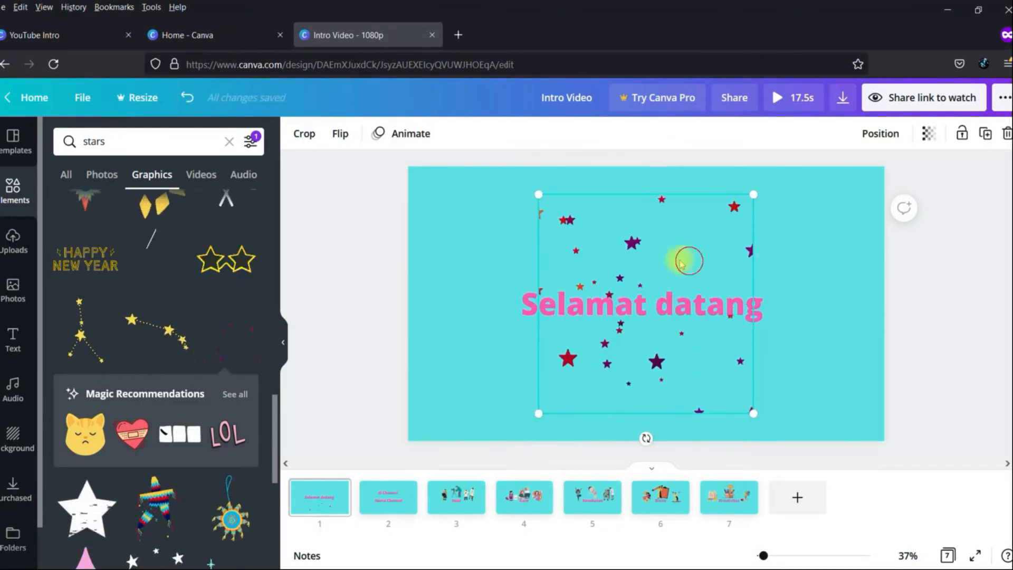
drag(678, 191, 556, 233)
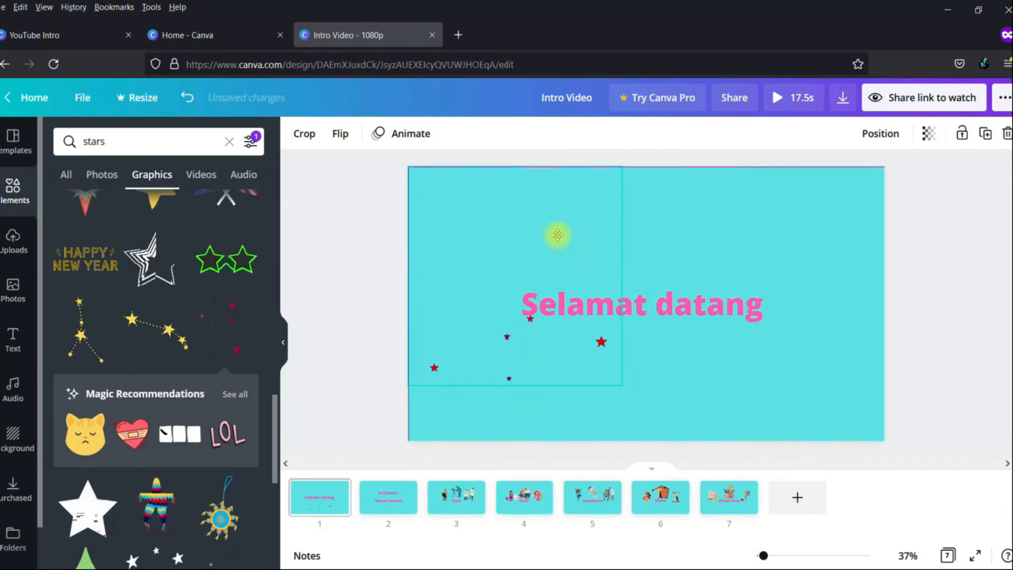
drag(622, 387, 707, 414)
click(823, 400)
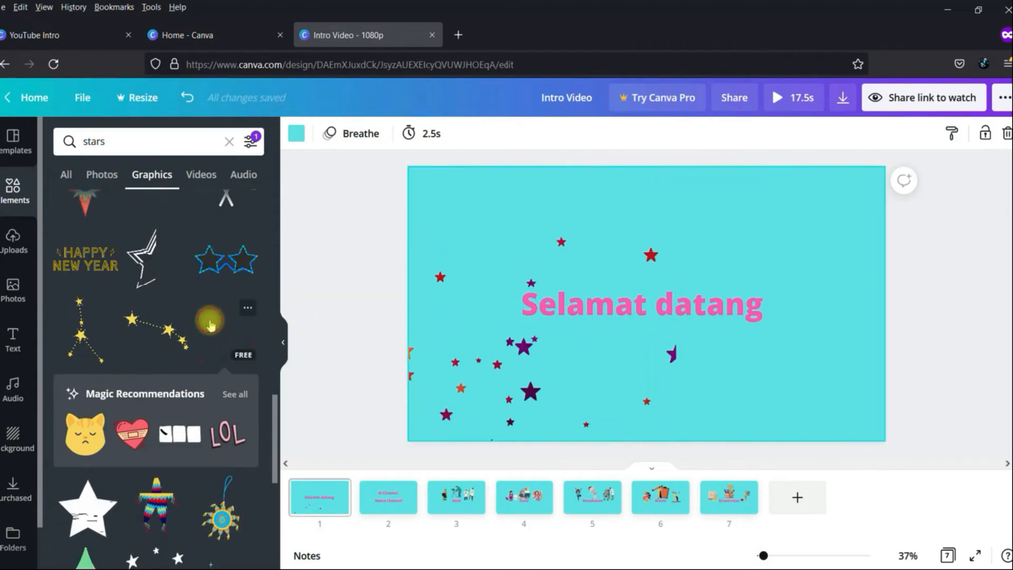
Add a second copy of the falling stars, enlarge it to the page height and align it with the right edge
click(673, 346)
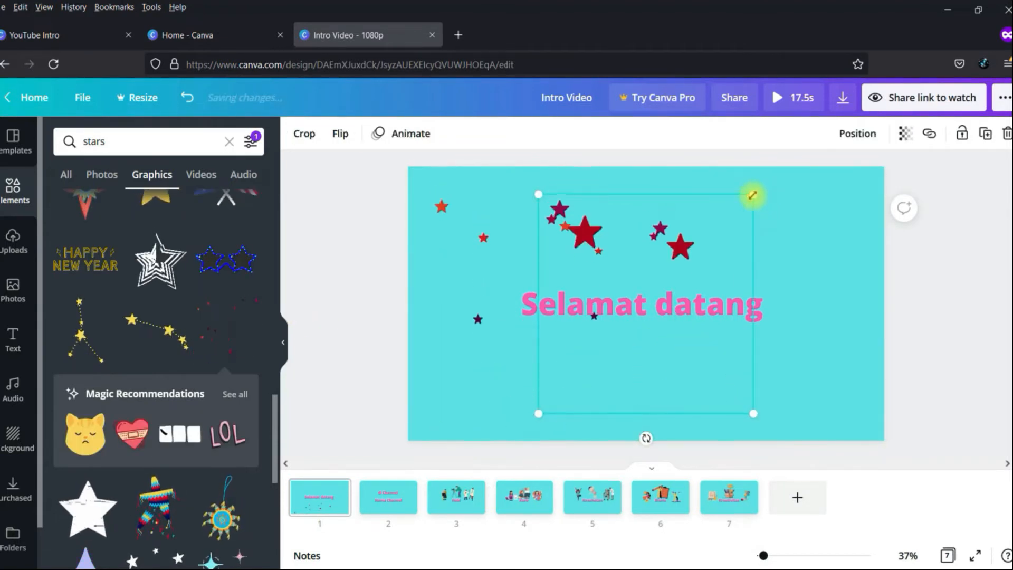
drag(753, 195, 780, 166)
drag(781, 416, 808, 440)
drag(782, 374, 859, 375)
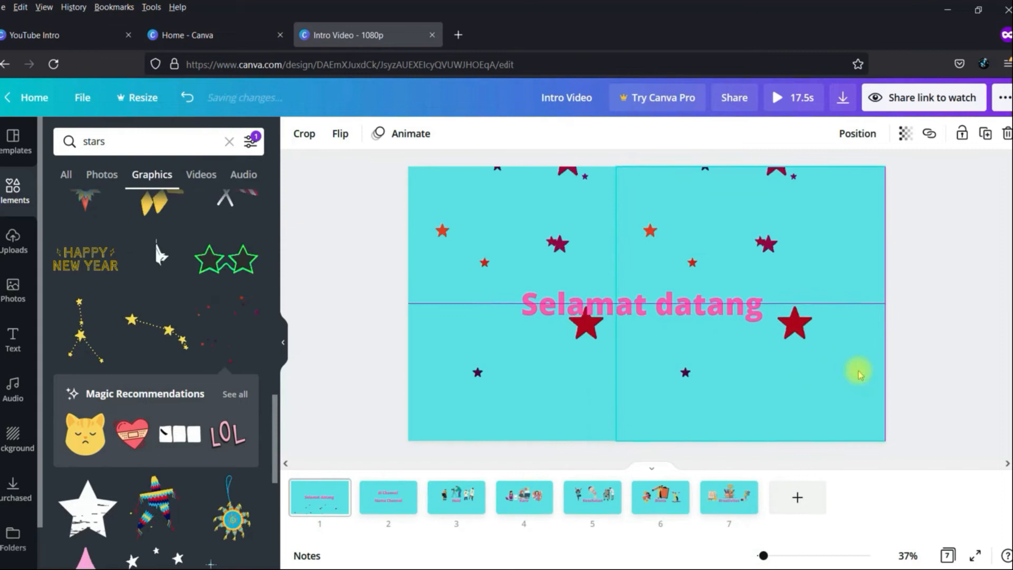
click(923, 320)
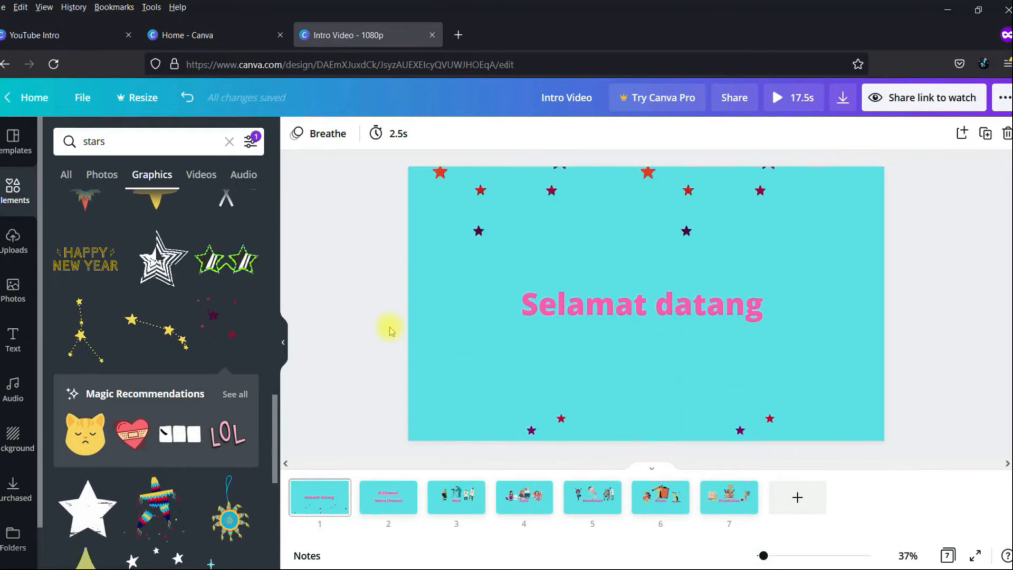
Add the animated hanging sun ornament to page 1, shrink it and place it below the start of the "Selamat datang" text
scroll(249, 407, down, 3)
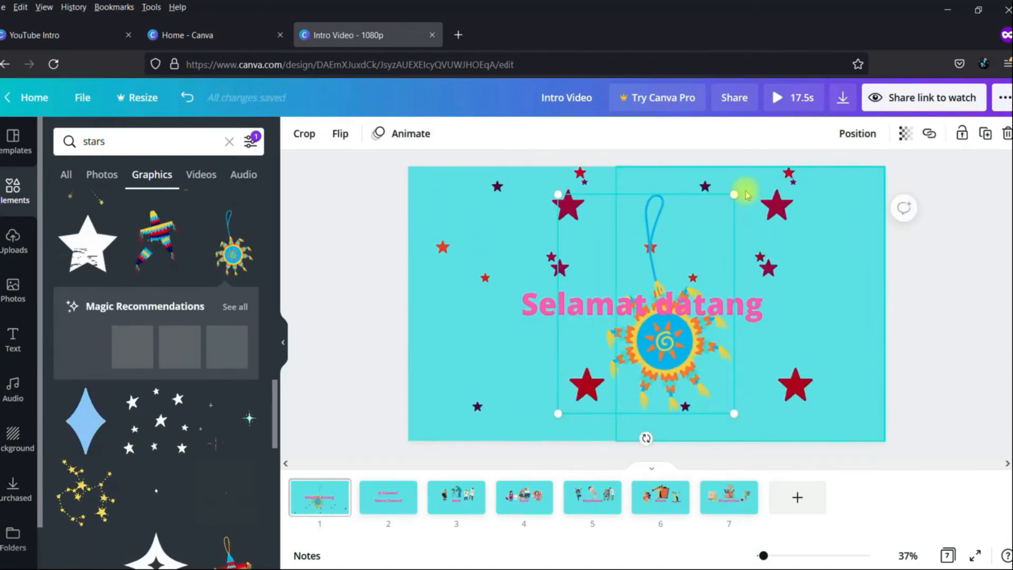
drag(734, 194, 623, 303)
drag(595, 362, 520, 359)
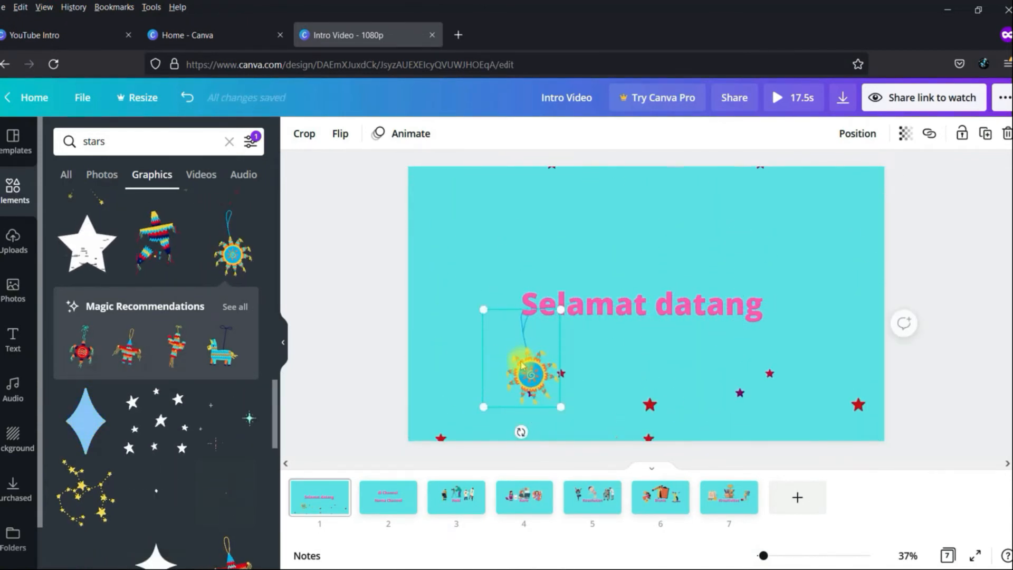
click(945, 255)
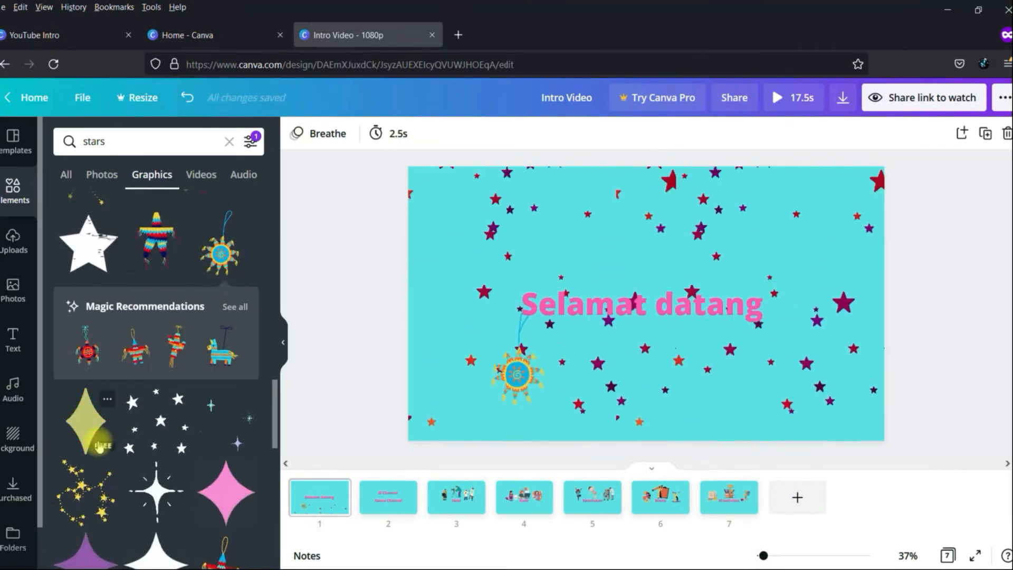
scroll(99, 448, down, 6)
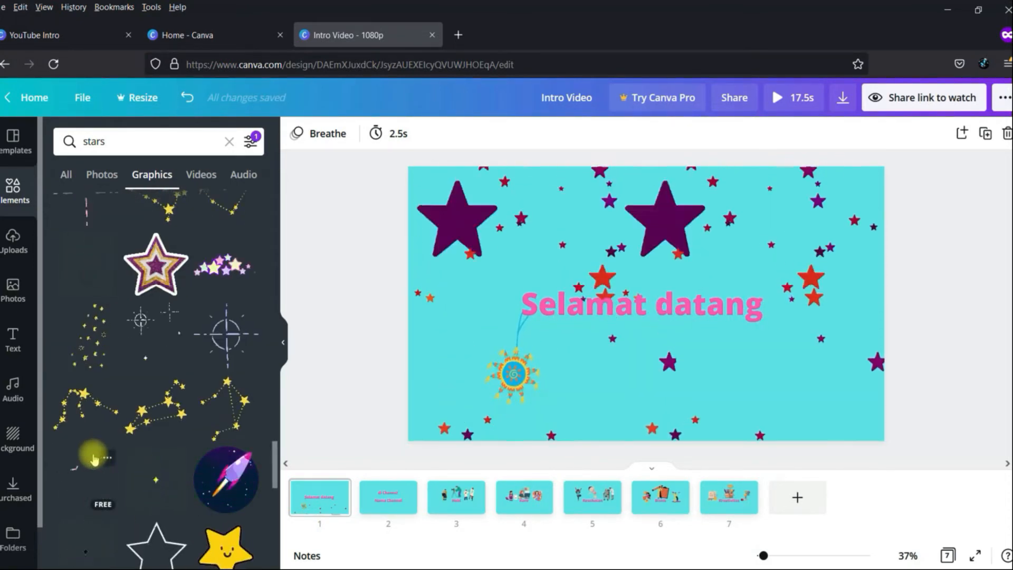
Browse the animated star graphics for another decoration to use on page 1
scroll(94, 459, down, 5)
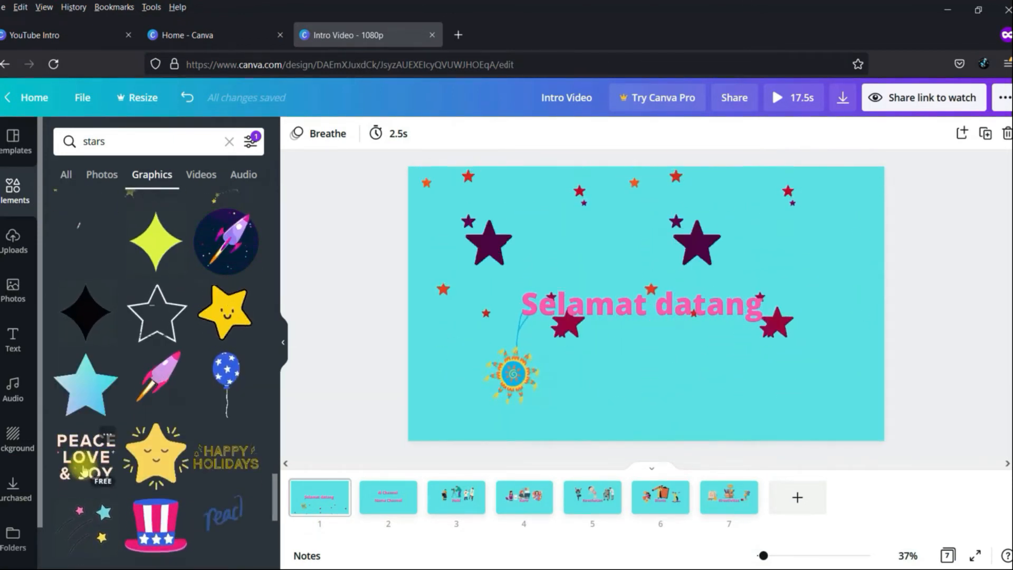
scroll(83, 470, down, 2)
scroll(83, 469, down, 3)
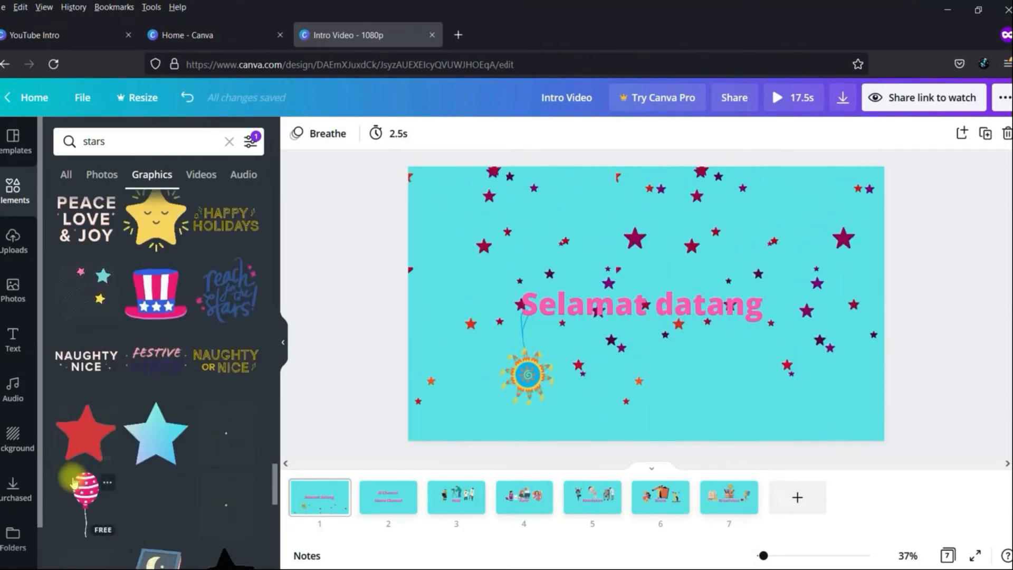
scroll(71, 488, down, 2)
scroll(72, 489, down, 3)
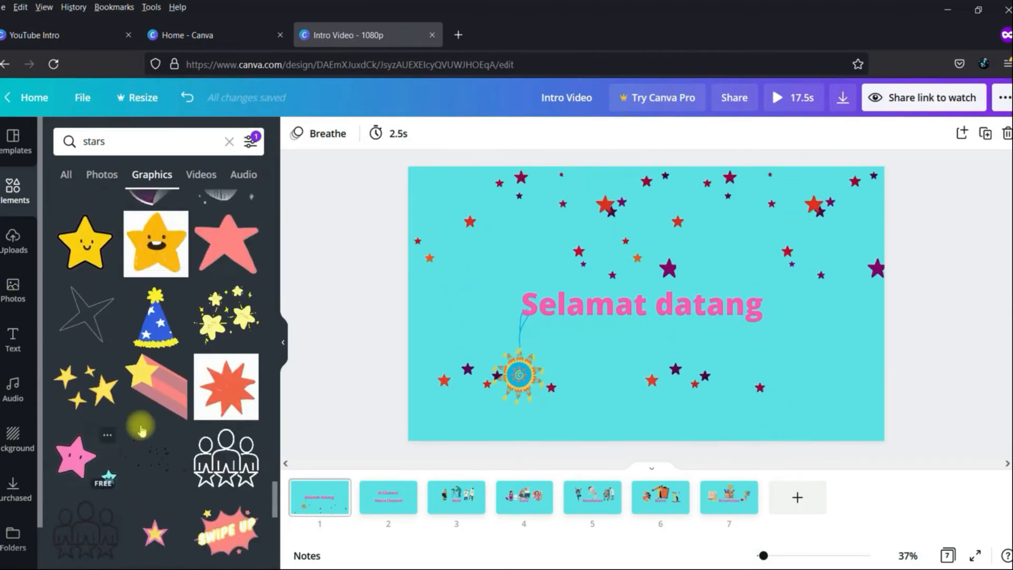
scroll(141, 430, down, 7)
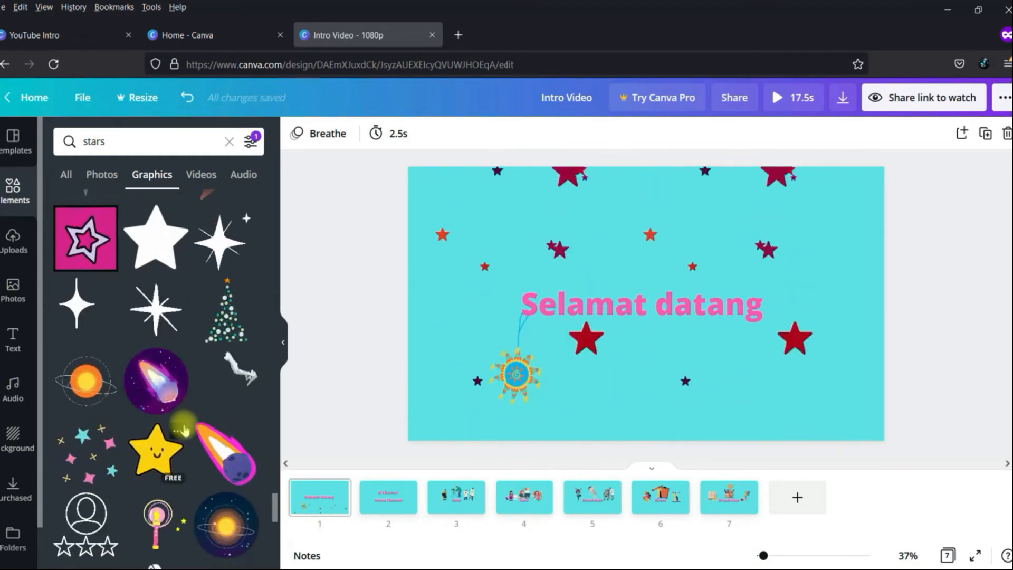
scroll(182, 430, down, 5)
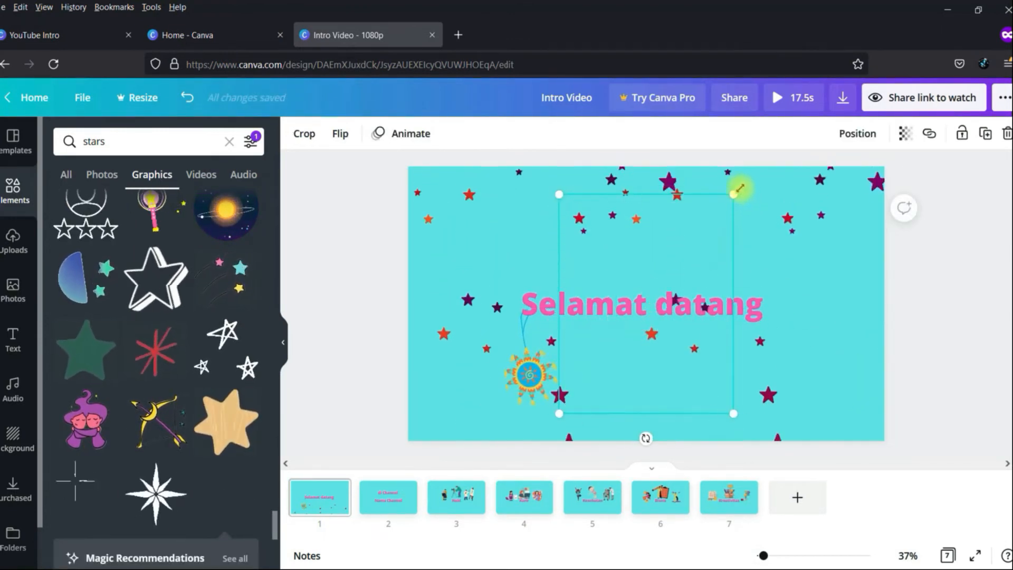
click(730, 199)
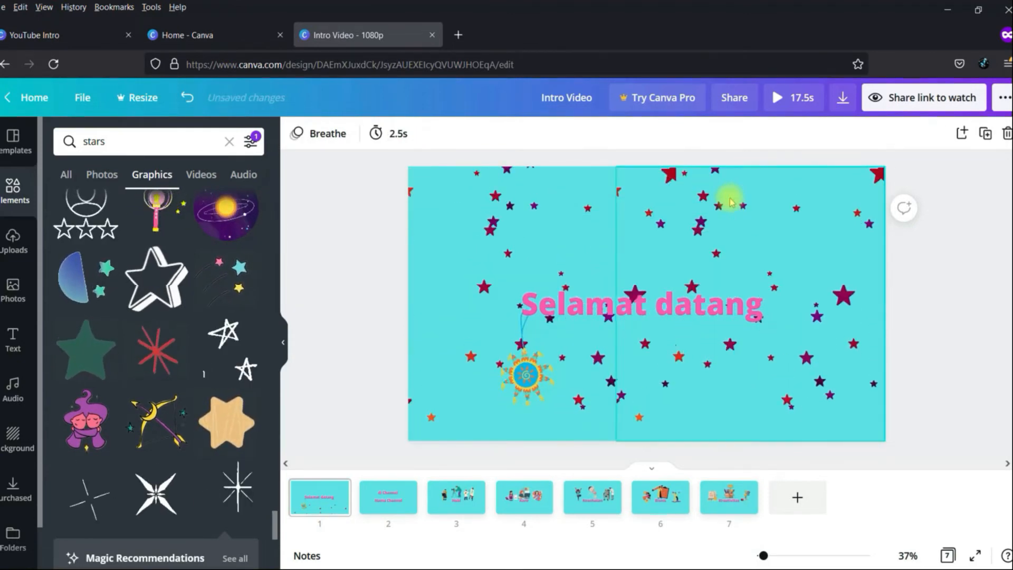
Add the animated white sparkles to page 1, enlarge them to the page height and place one copy at each side edge
scroll(185, 389, down, 5)
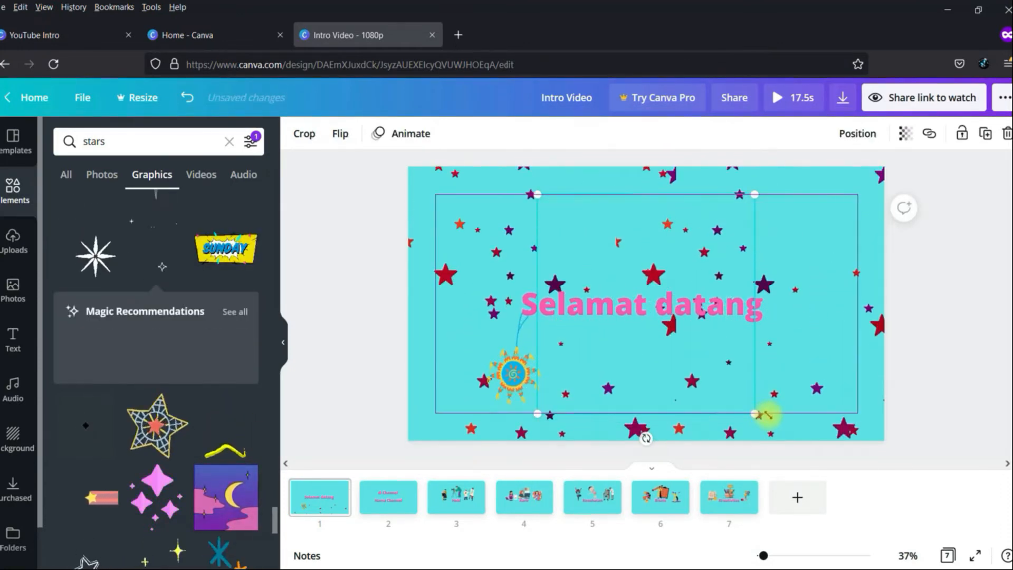
drag(765, 415, 790, 443)
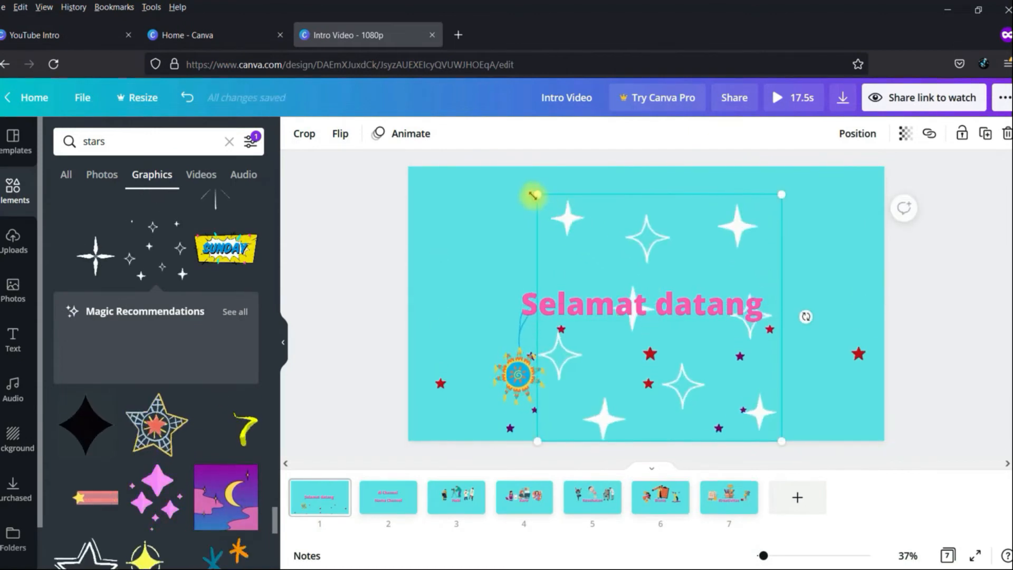
drag(522, 188, 509, 167)
drag(622, 249, 521, 246)
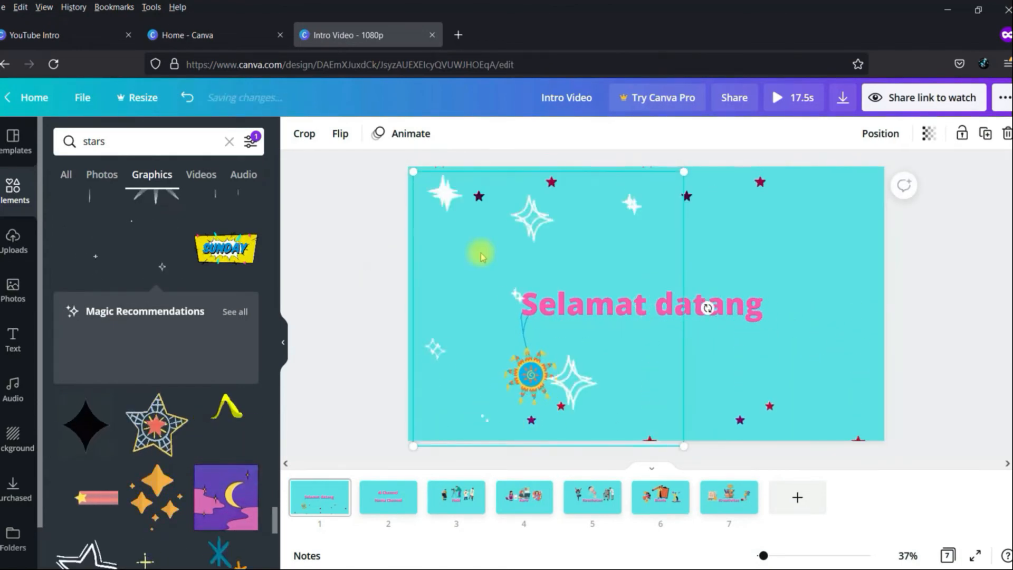
drag(618, 252, 819, 248)
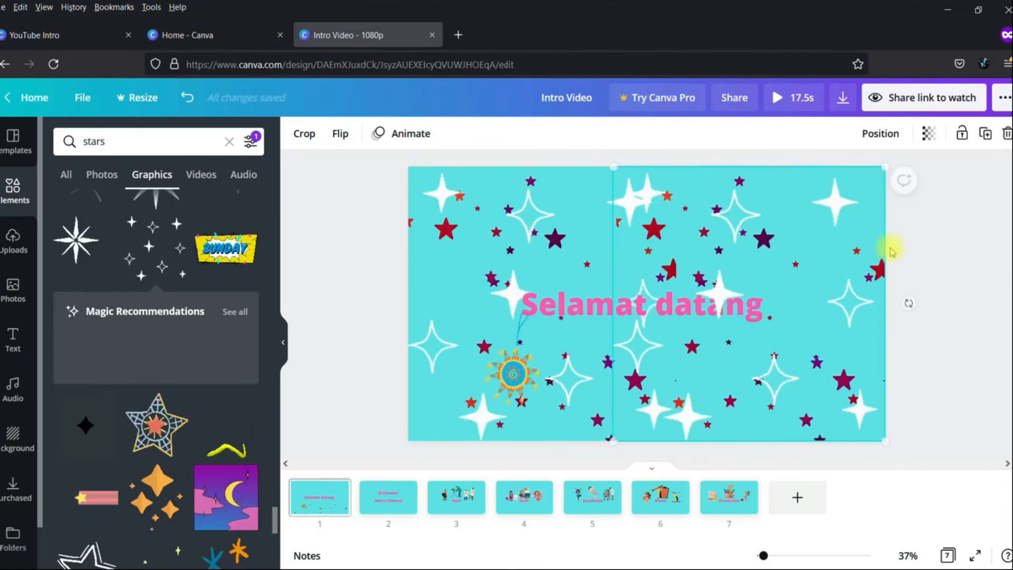
click(942, 252)
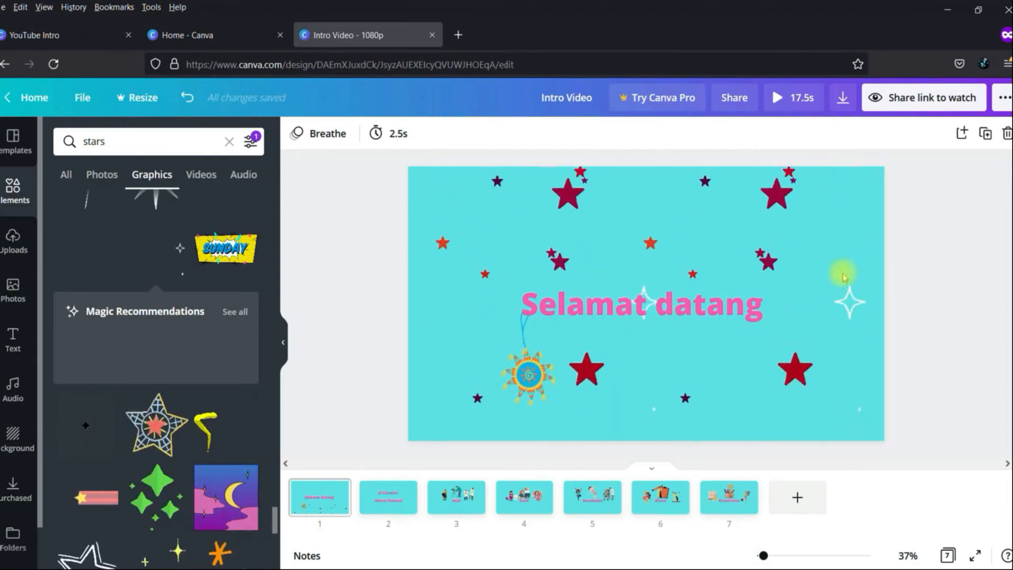
Add the animated colored shooting stars to page 2, shrink them to about 729 × 647 and place them in the page's lower-left corner
click(377, 510)
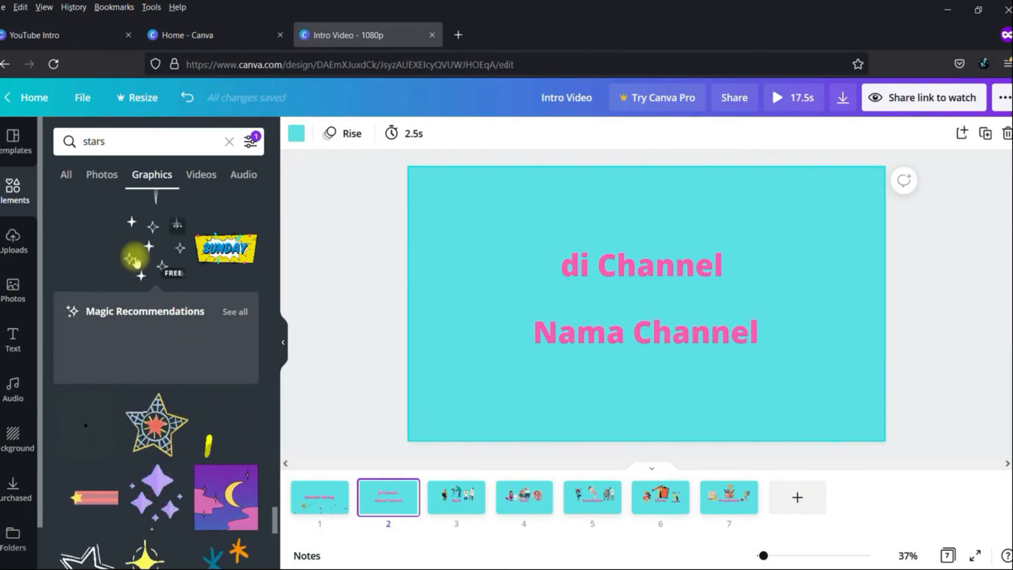
scroll(166, 451, down, 6)
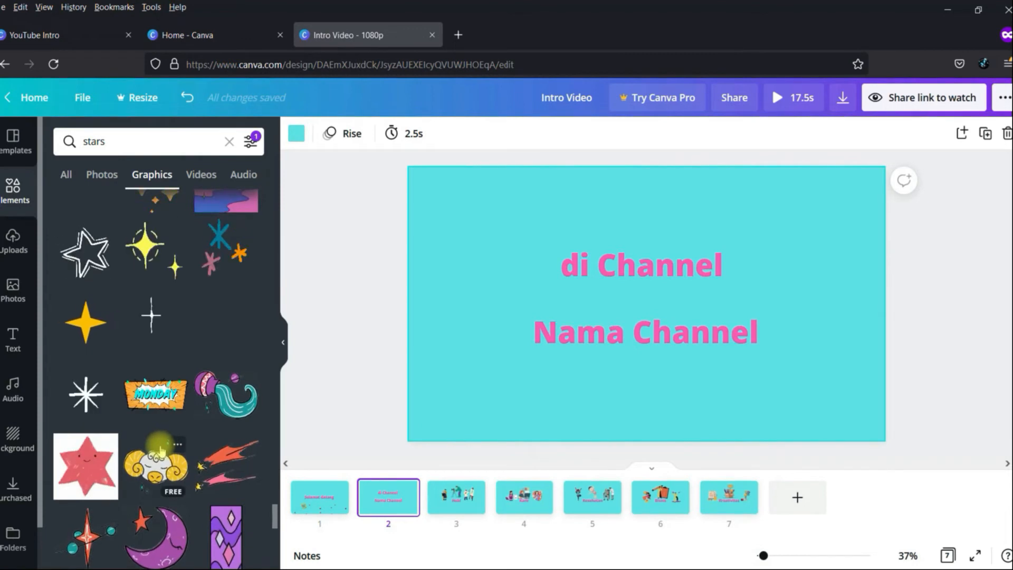
scroll(158, 452, down, 6)
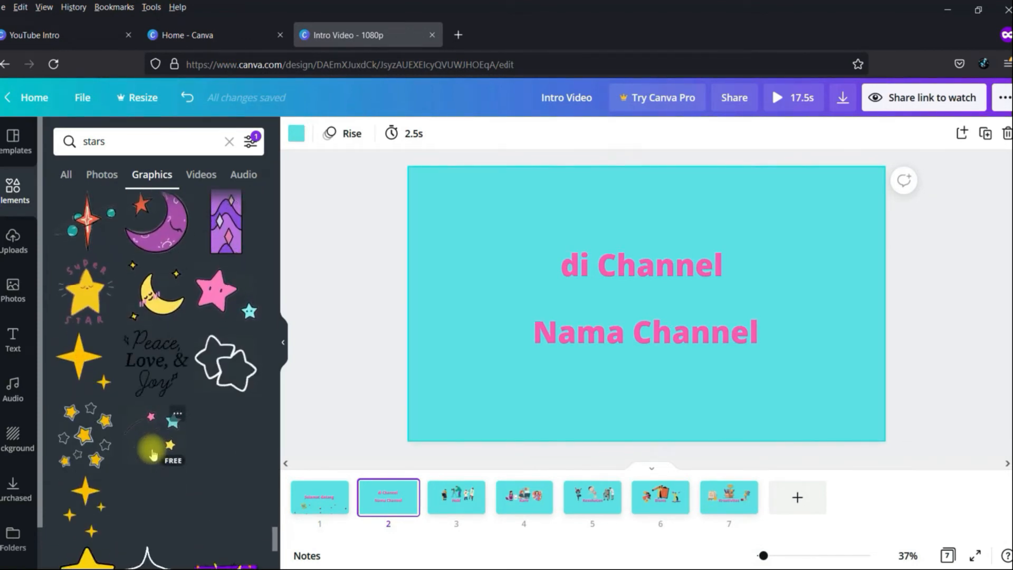
click(153, 435)
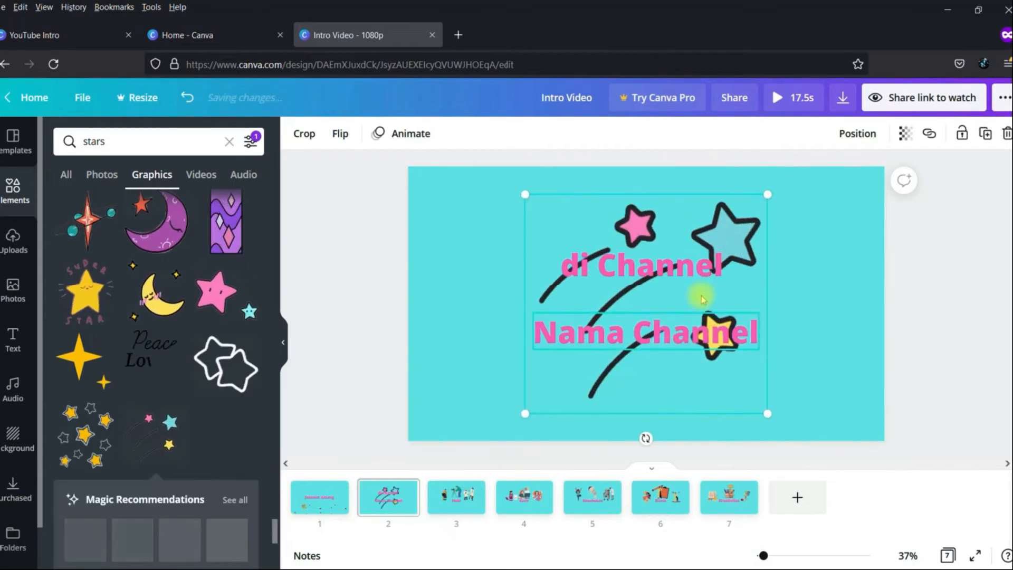
drag(659, 223, 554, 293)
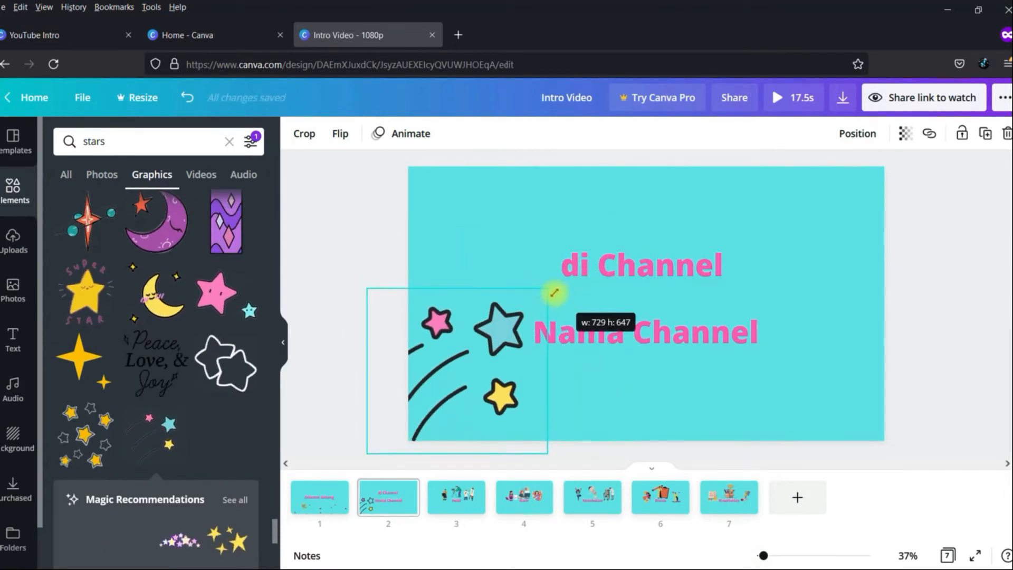
Add the animated cluster of pastel stars to page 2, shrink it and place it above the page's text
scroll(220, 467, down, 3)
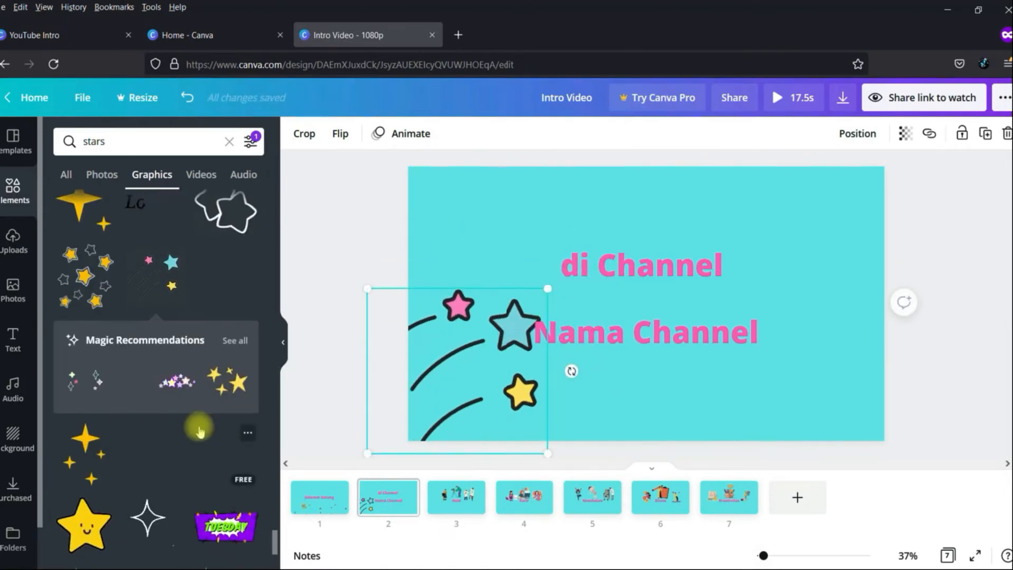
click(183, 382)
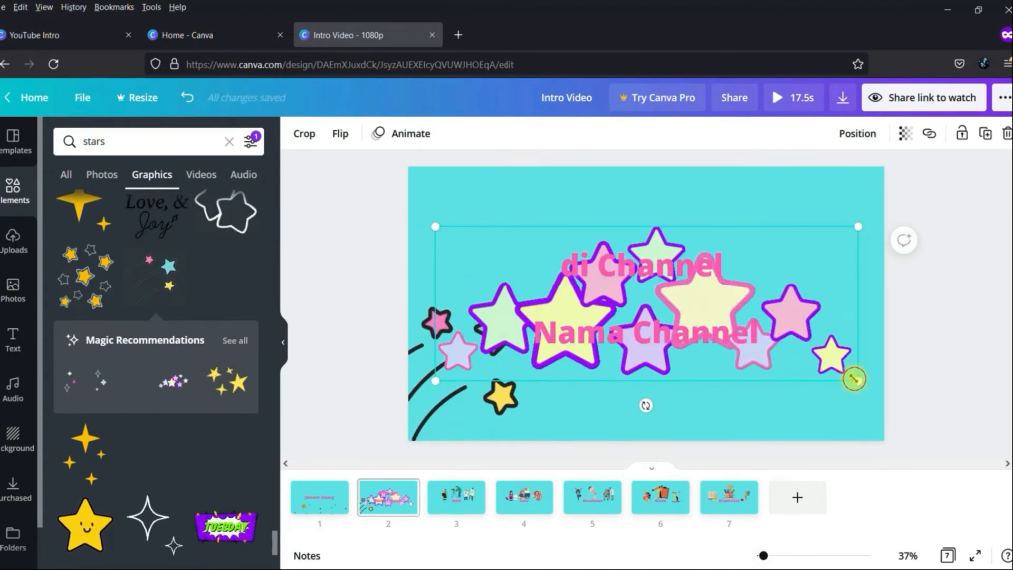
drag(858, 381, 723, 306)
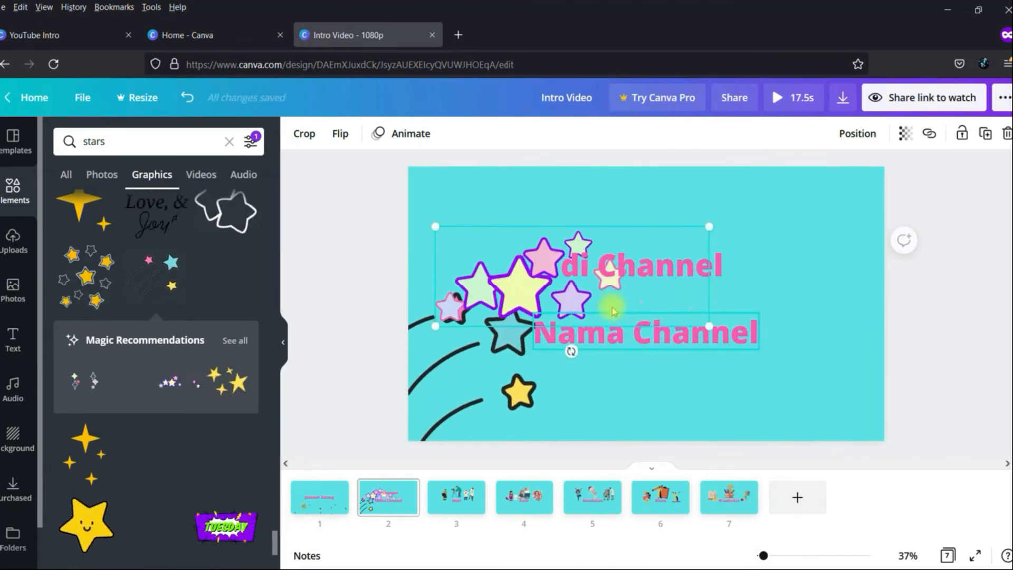
click(605, 289)
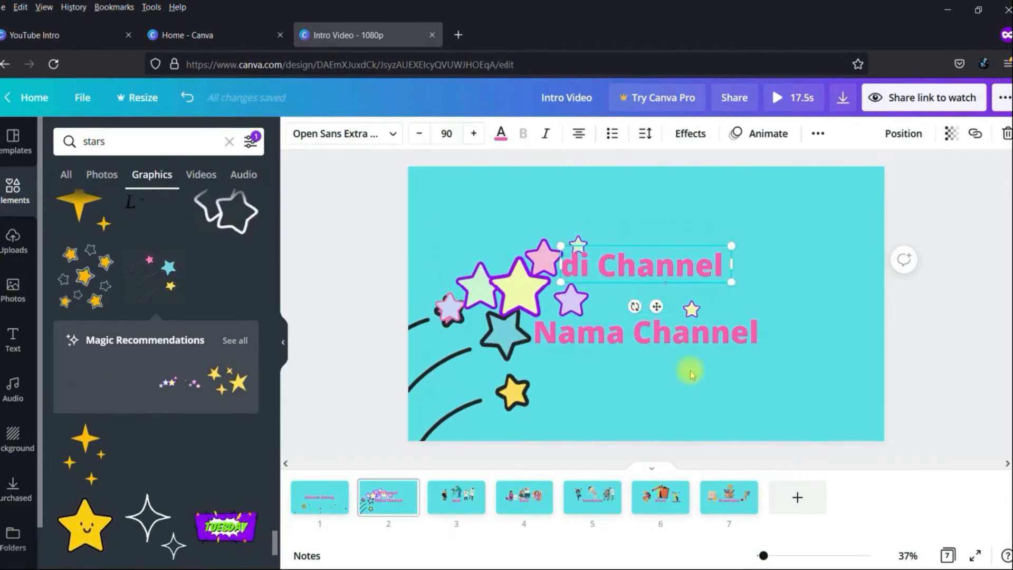
drag(520, 290, 584, 248)
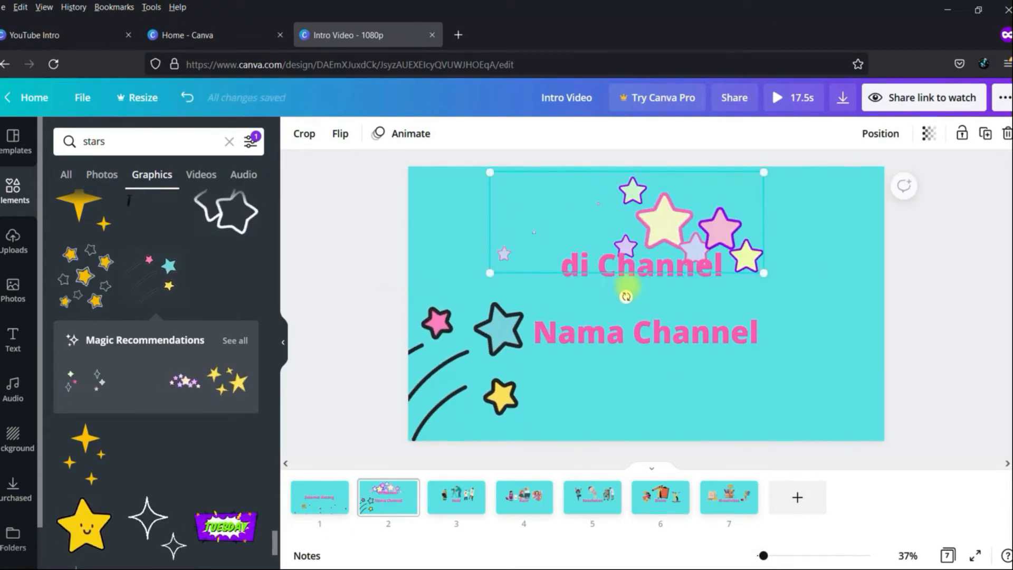
Move the "di Channel" text down below the pastel stars and shorten it to "di"
click(633, 284)
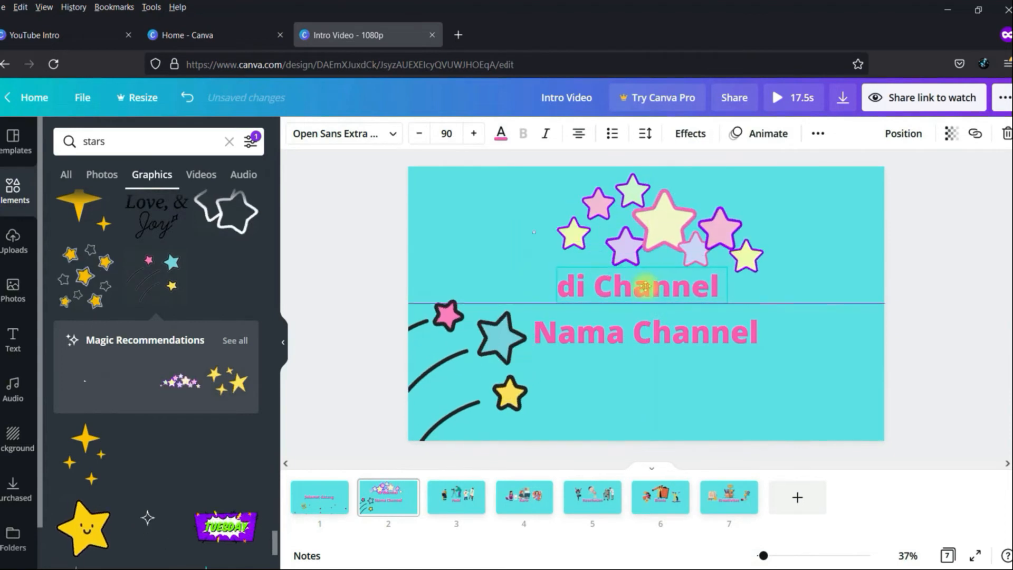
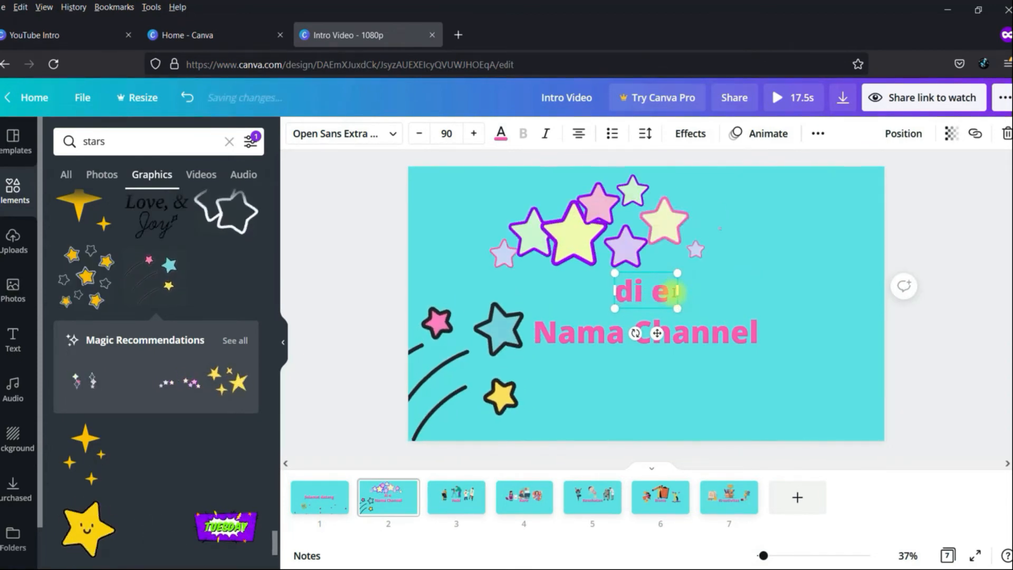
click(702, 369)
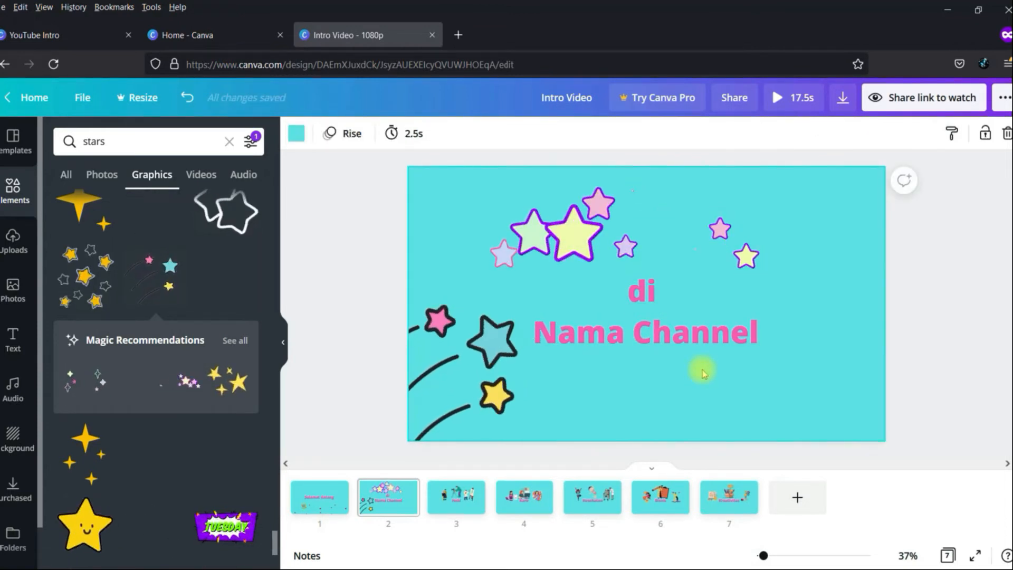
Add the animated pastel sparkles to page 2, shrink them and place them in the page's lower-right corner
click(77, 385)
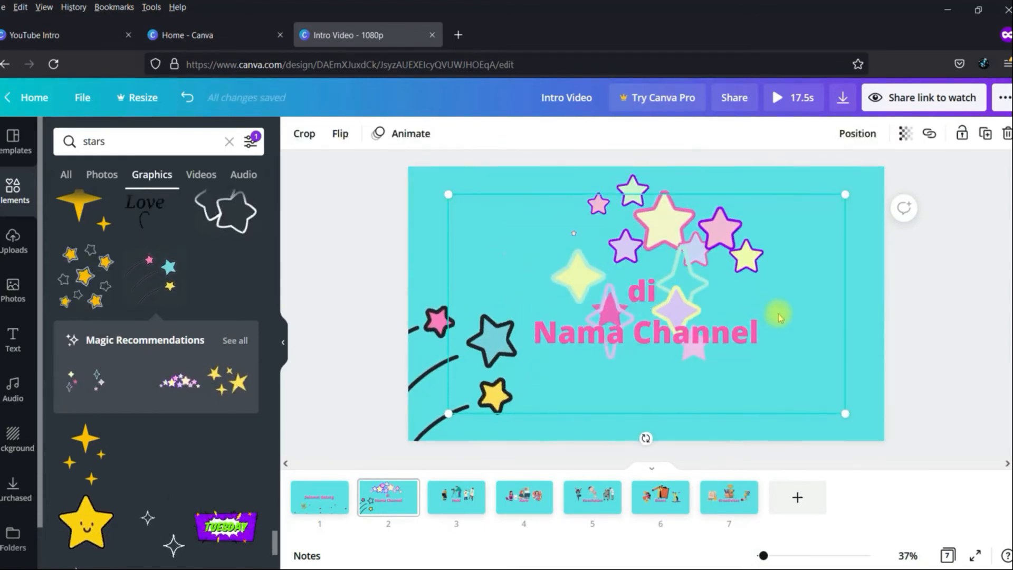
drag(843, 193, 676, 337)
drag(626, 367, 745, 381)
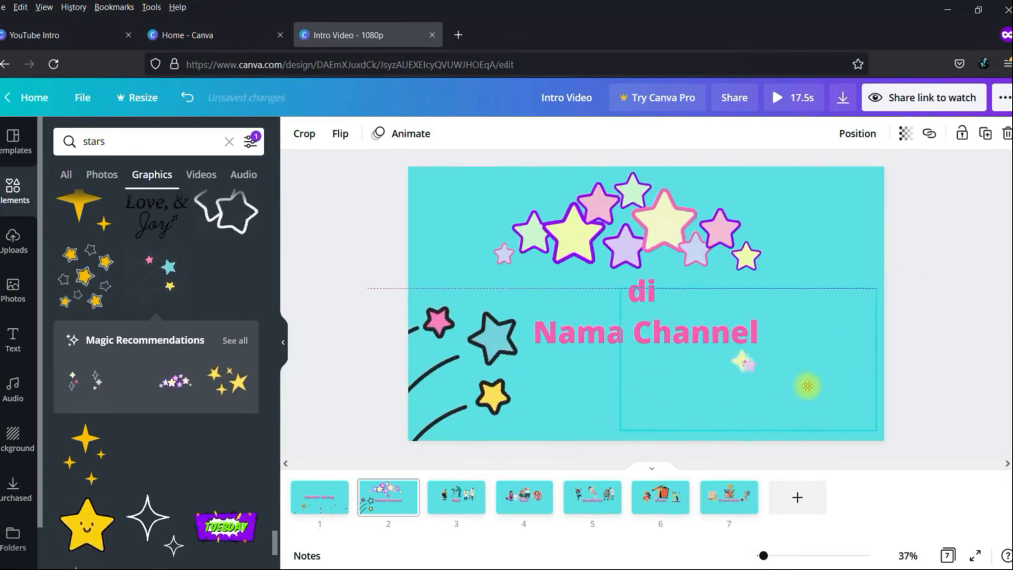
drag(807, 386, 806, 395)
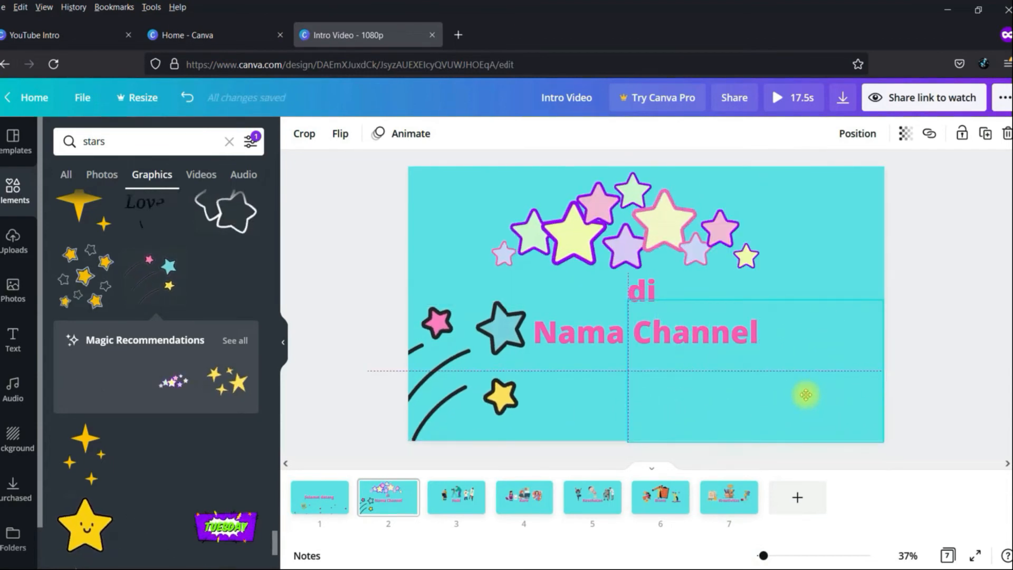
click(978, 308)
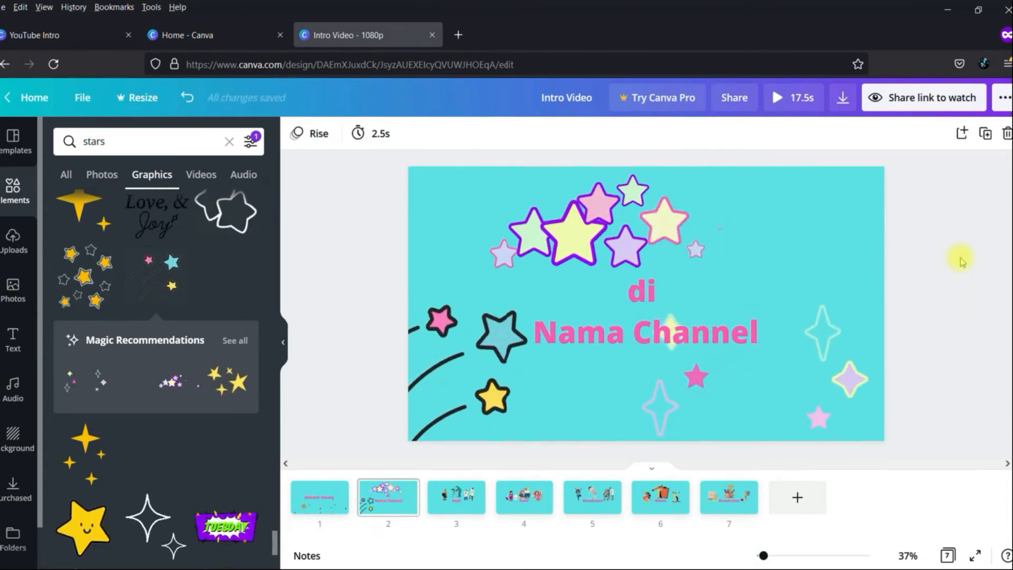
Open page 3, clear the "stars" search and show the full Stickers collection of the graphics library
click(464, 512)
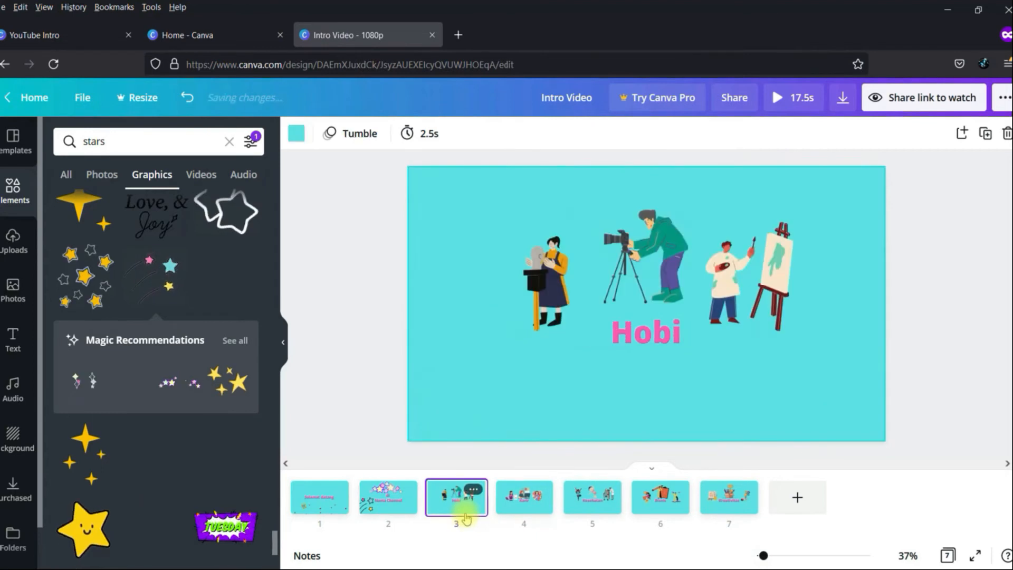
click(229, 144)
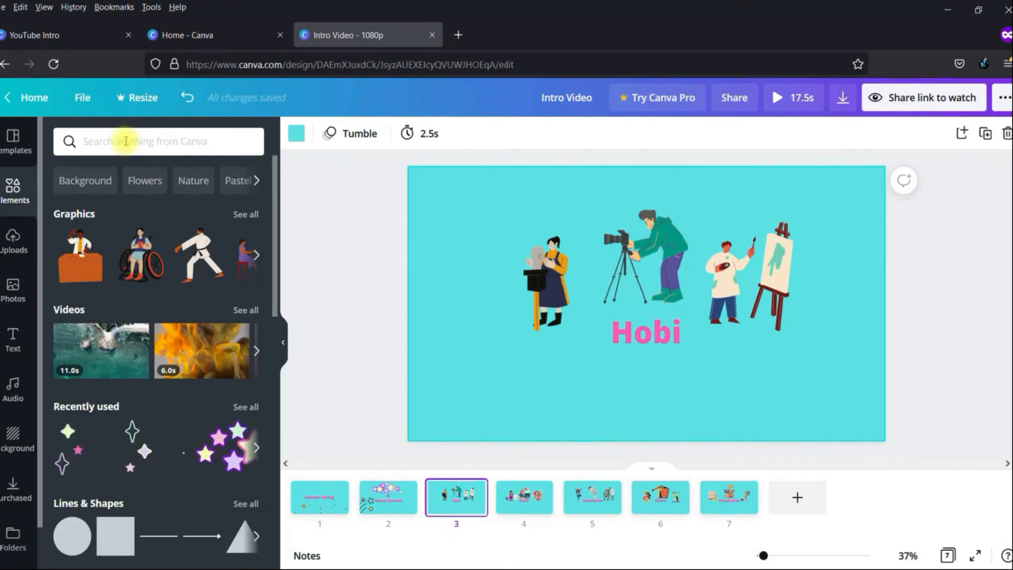
scroll(203, 374, down, 10)
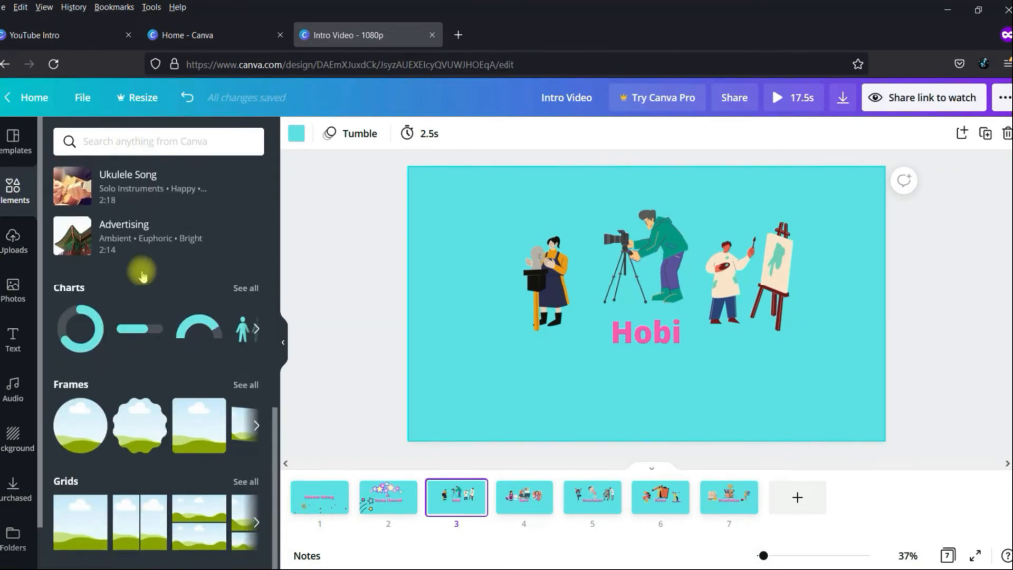
scroll(141, 273, up, 10)
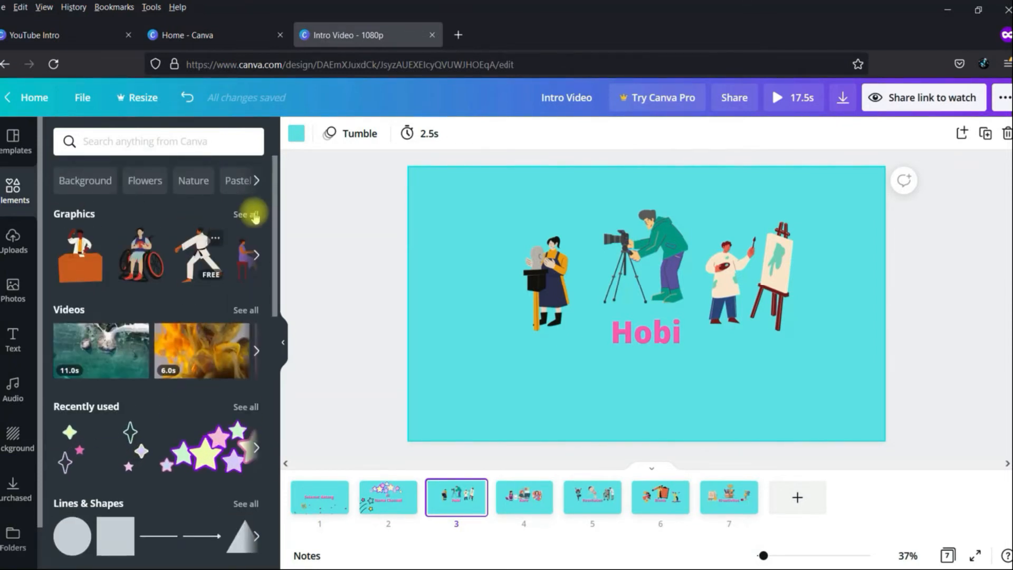
click(253, 215)
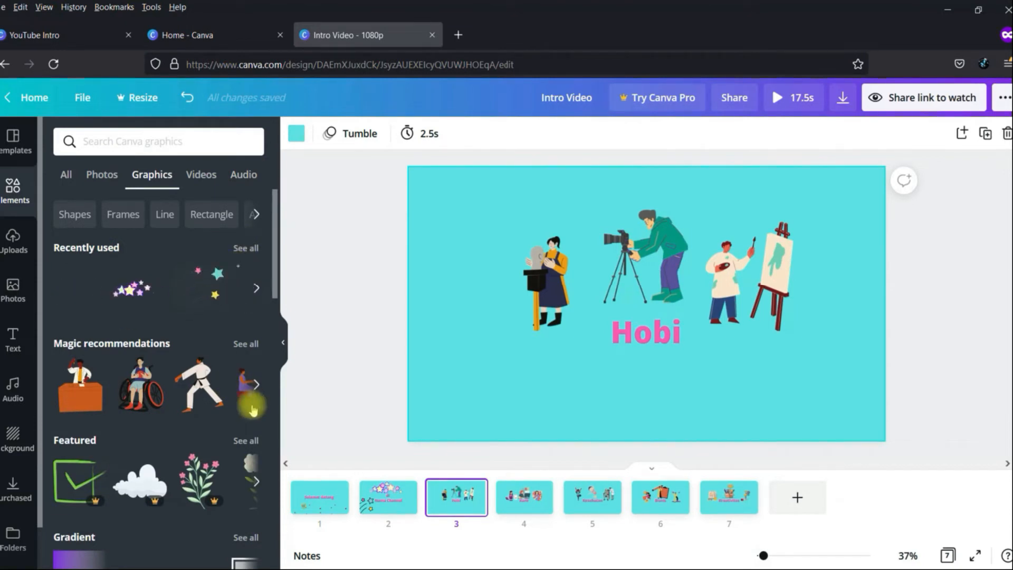
scroll(245, 452, down, 6)
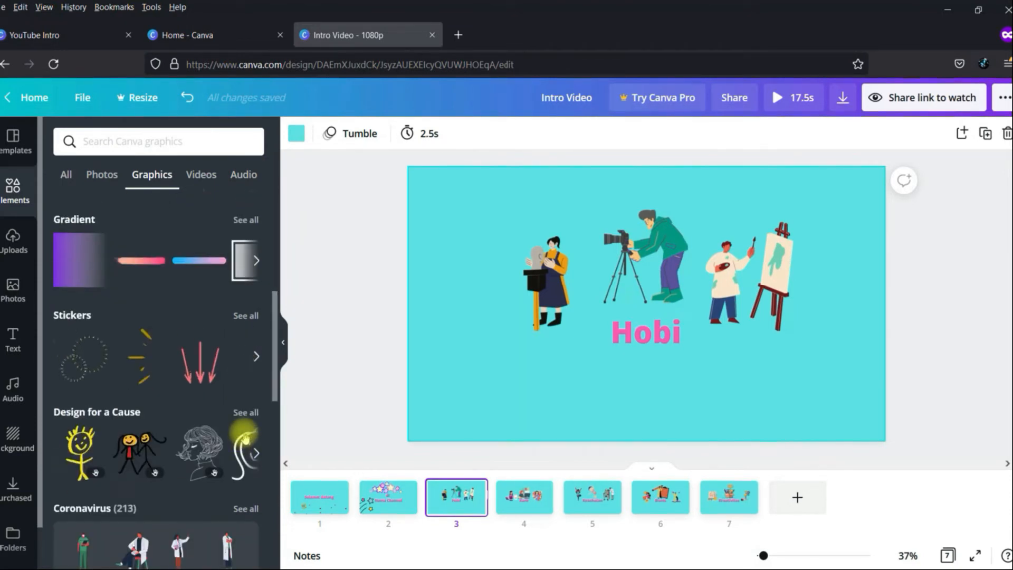
click(247, 315)
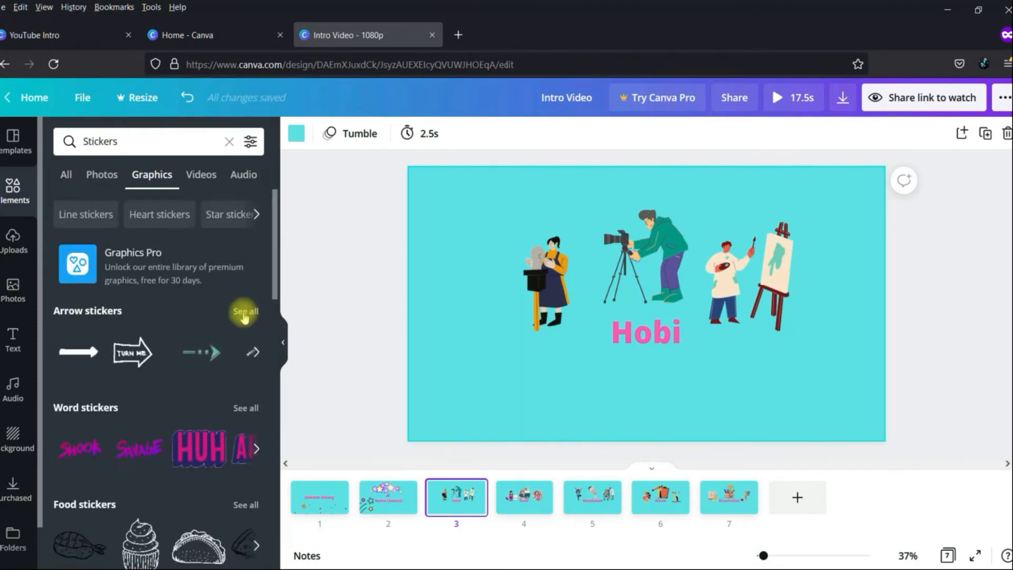
Add the animated pink NEXT arrow from the arrow stickers to page 3, shrink it and place it in the page's lower-right corner
click(244, 314)
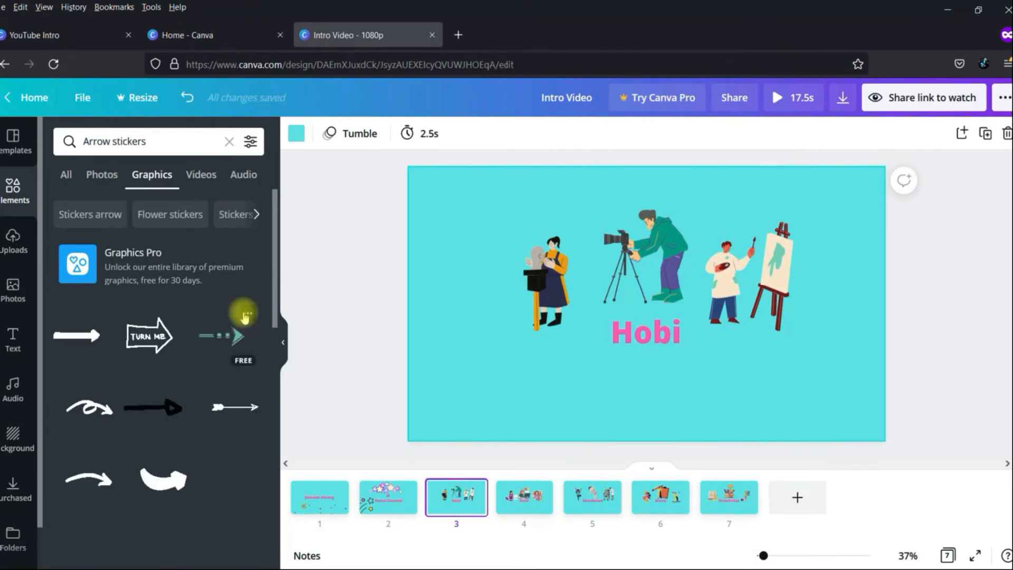
scroll(211, 333, down, 8)
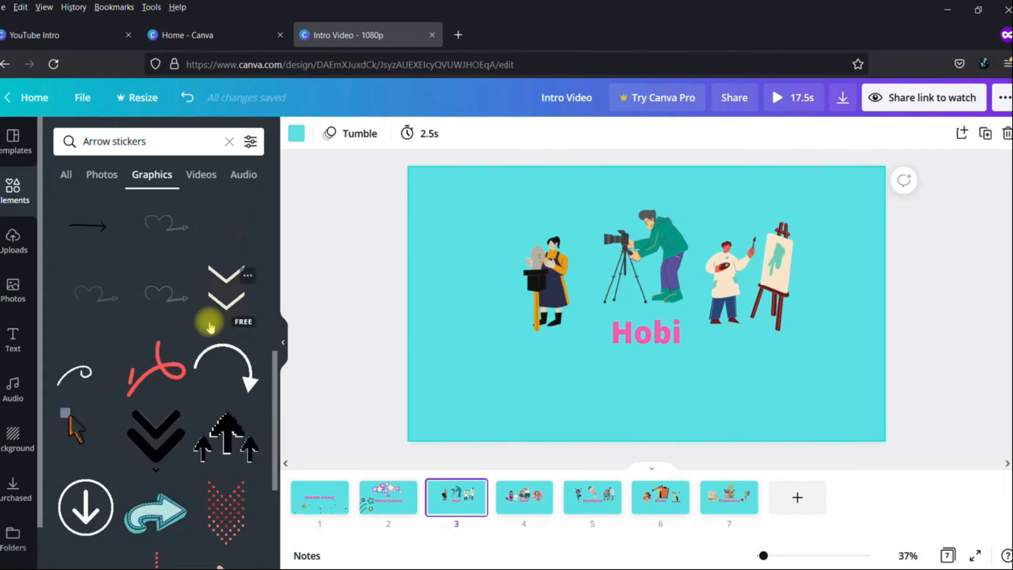
scroll(210, 328, down, 2)
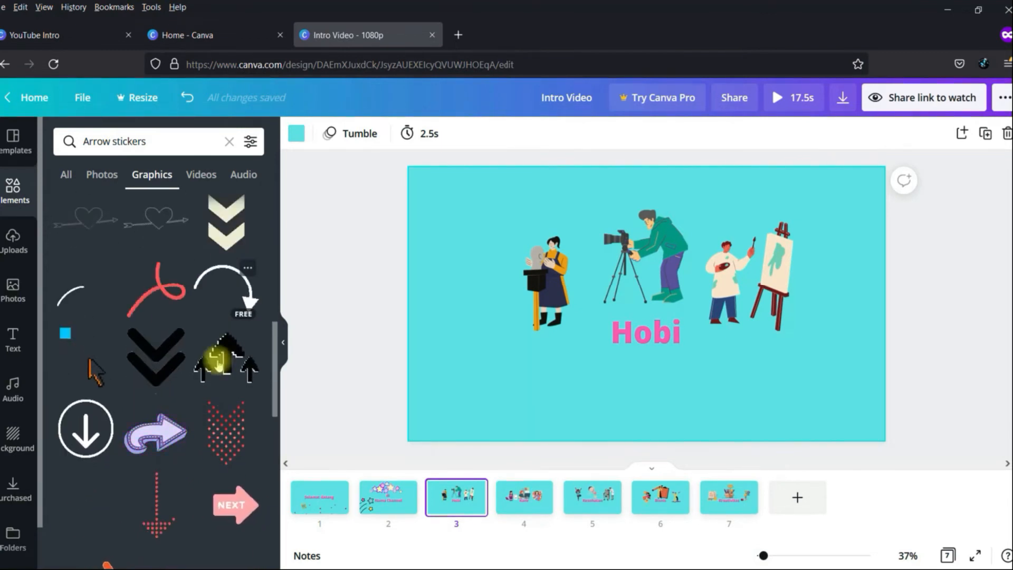
click(219, 508)
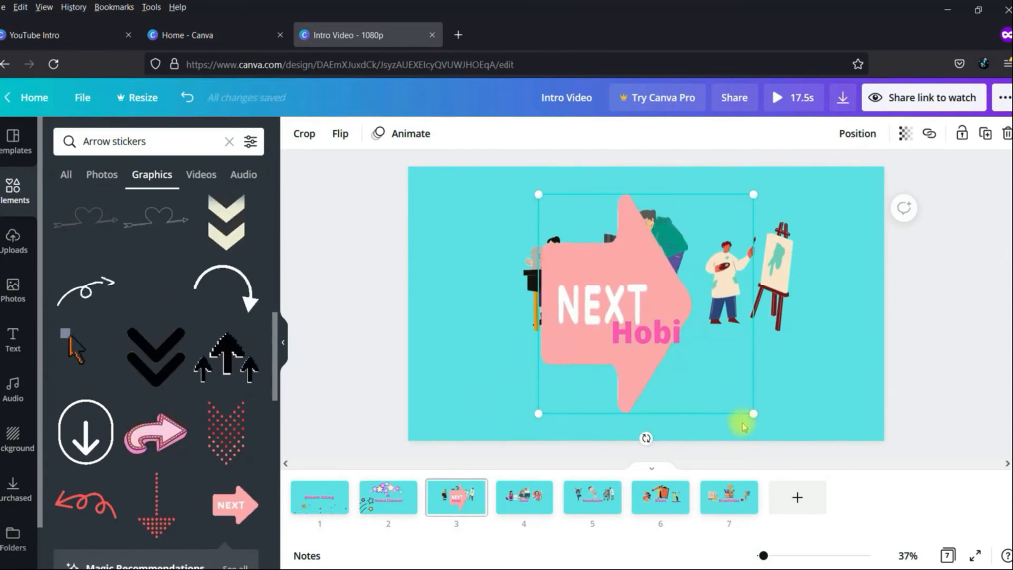
drag(753, 411, 590, 271)
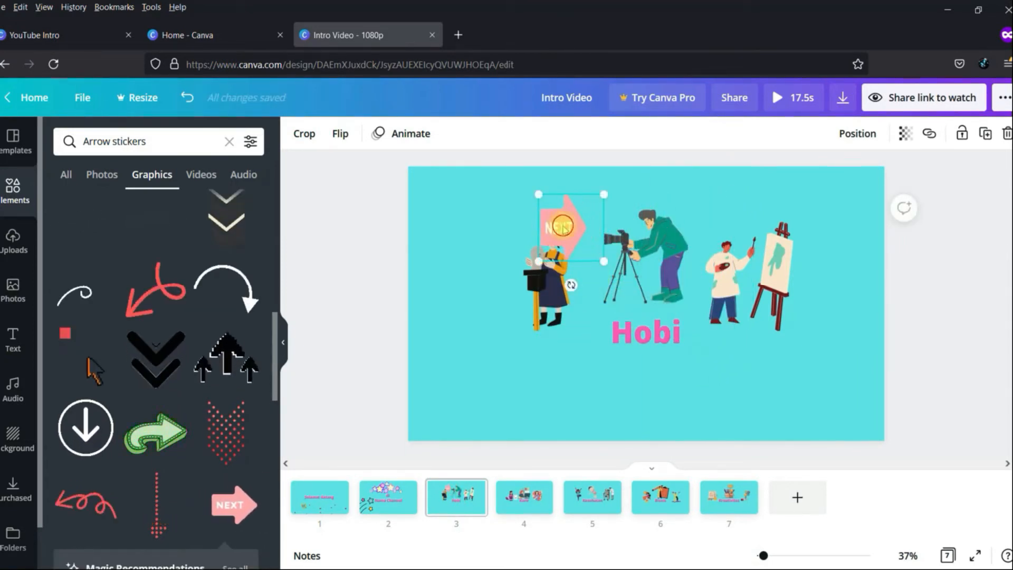
drag(563, 227, 836, 401)
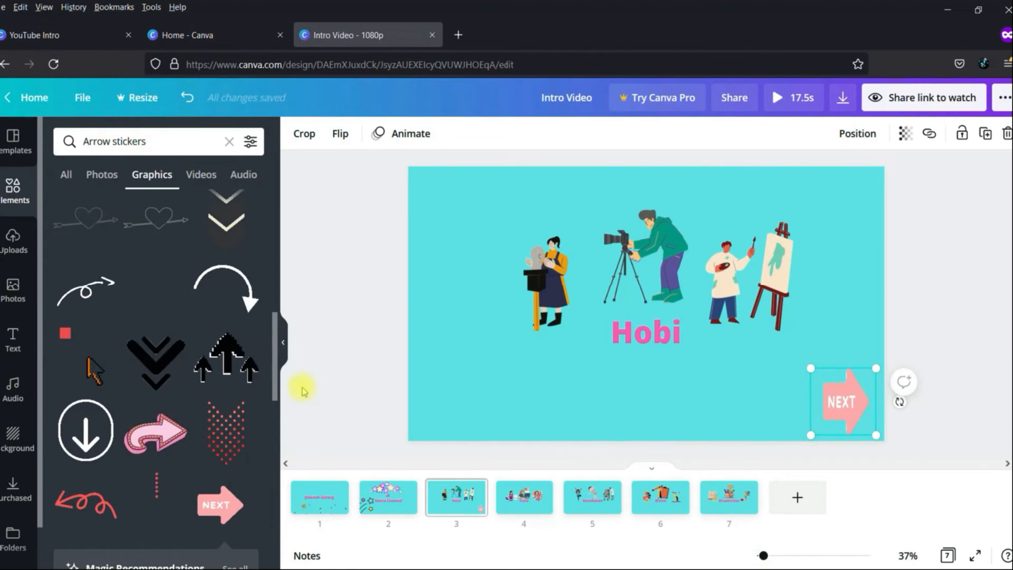
Add the same pink NEXT arrow sticker to page 4, shrink it and place it in the page's lower-right corner
click(518, 501)
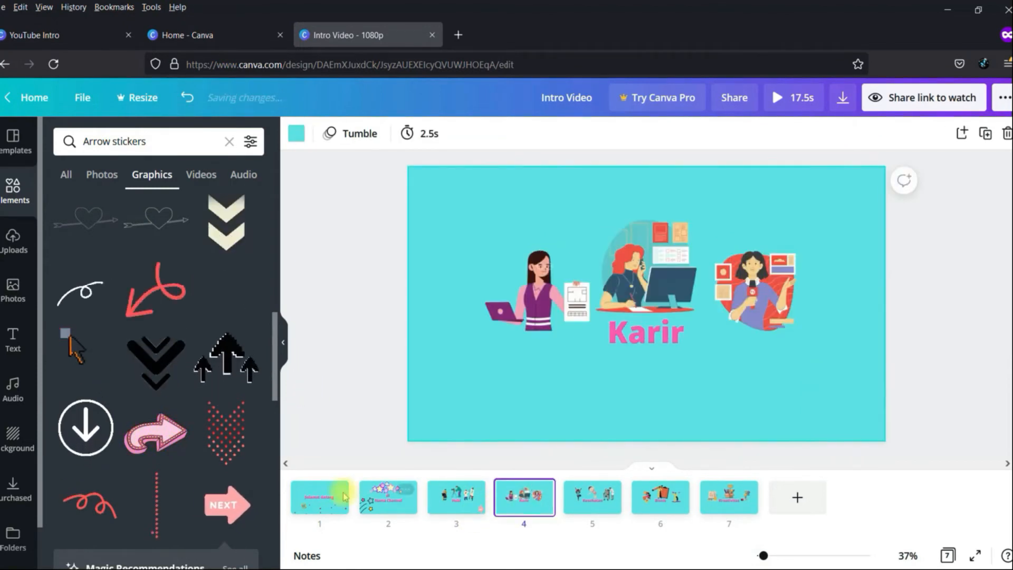
click(237, 520)
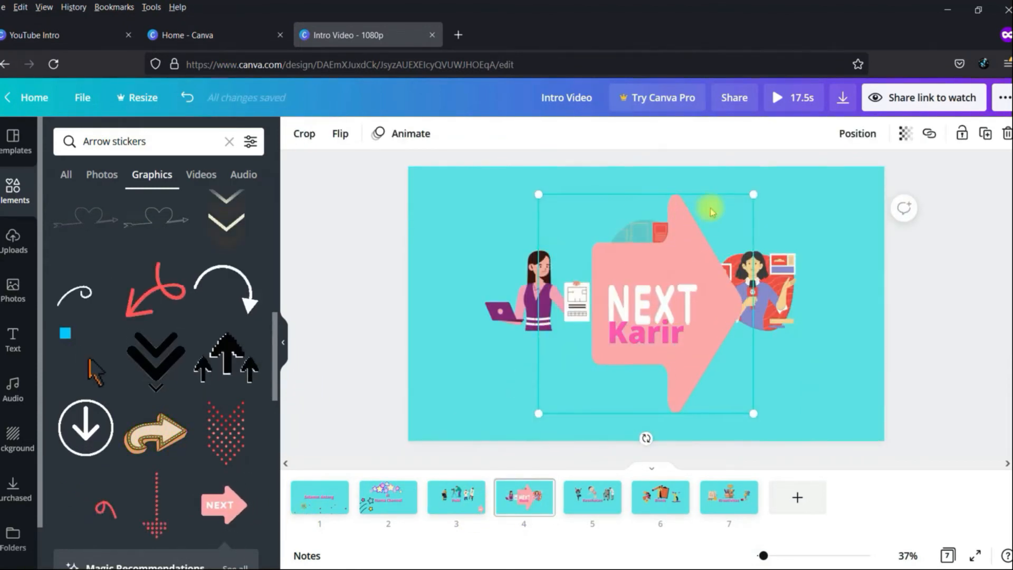
drag(750, 196, 592, 355)
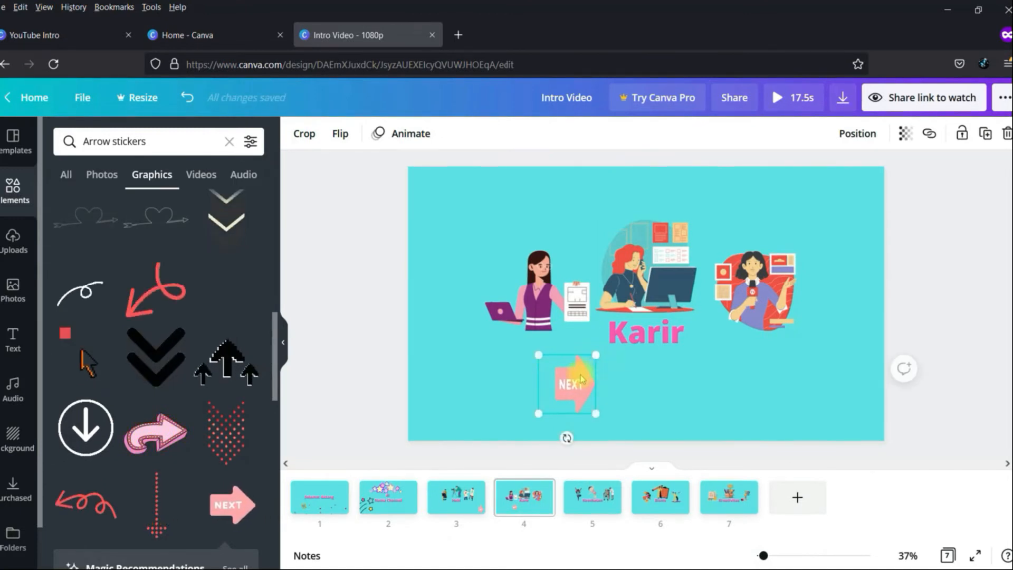
drag(559, 388, 857, 401)
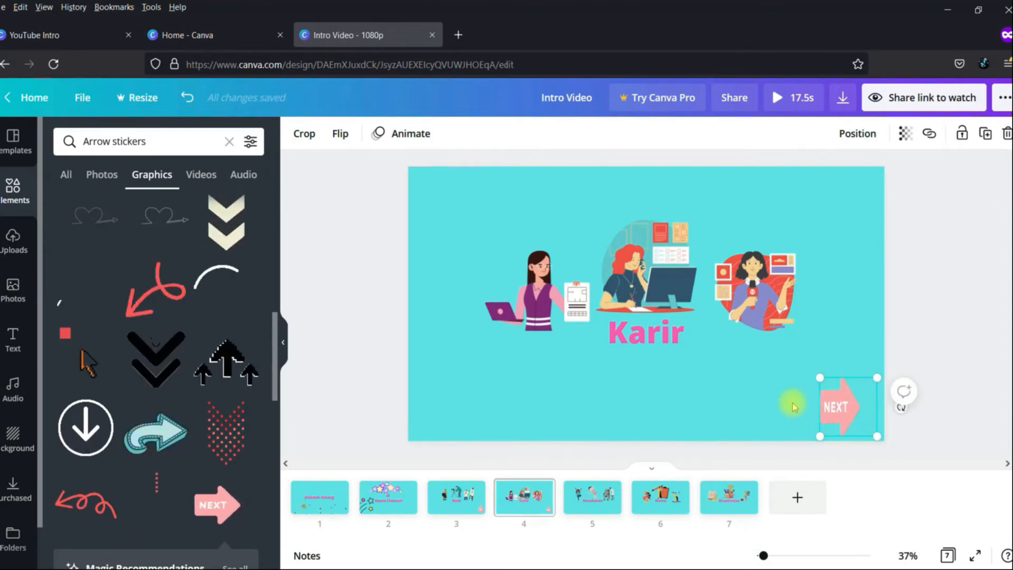
Paste copies of the NEXT arrow sticker into the lower-right corners of pages 5 and 6
click(586, 498)
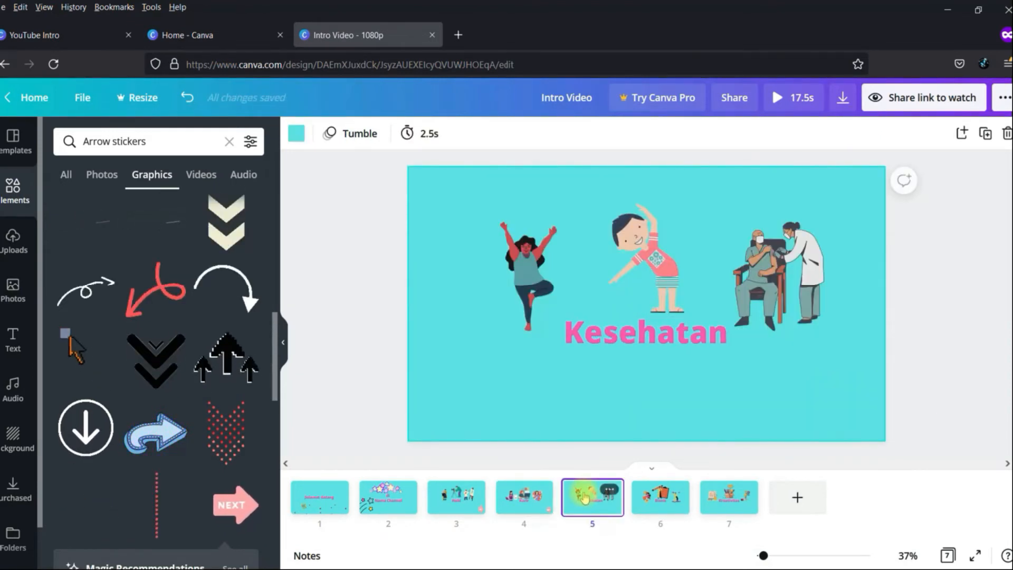
click(653, 508)
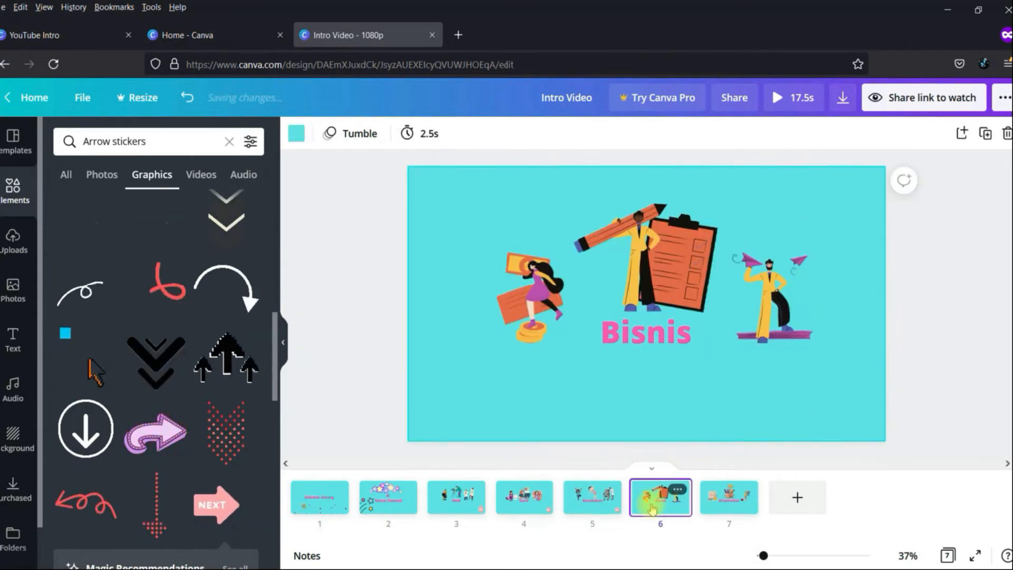
key(ctrl+v)
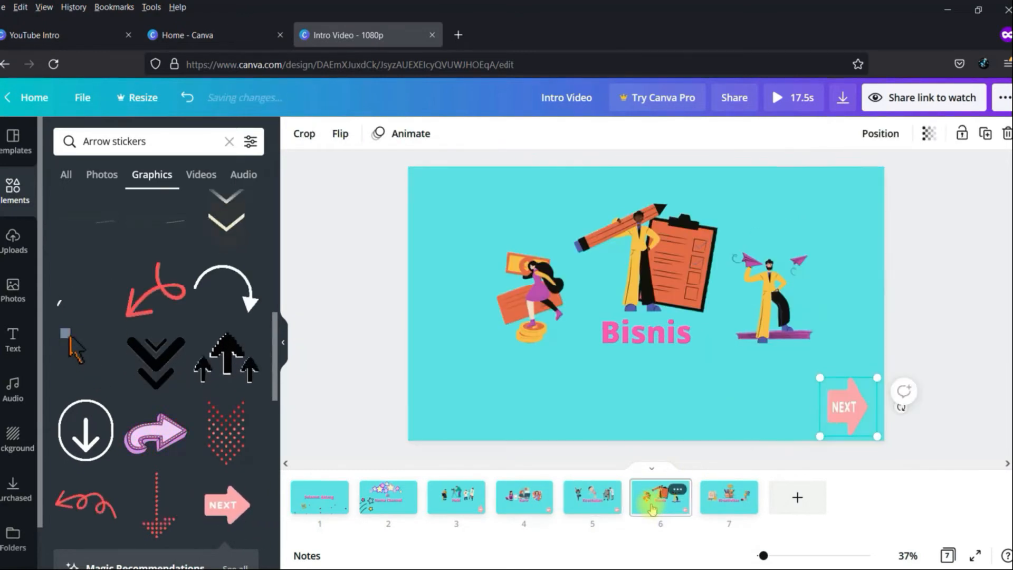
Browse more arrow stickers on page 7, the "Kreativitas" page, and duplicate that page
click(708, 498)
scroll(143, 360, down, 2)
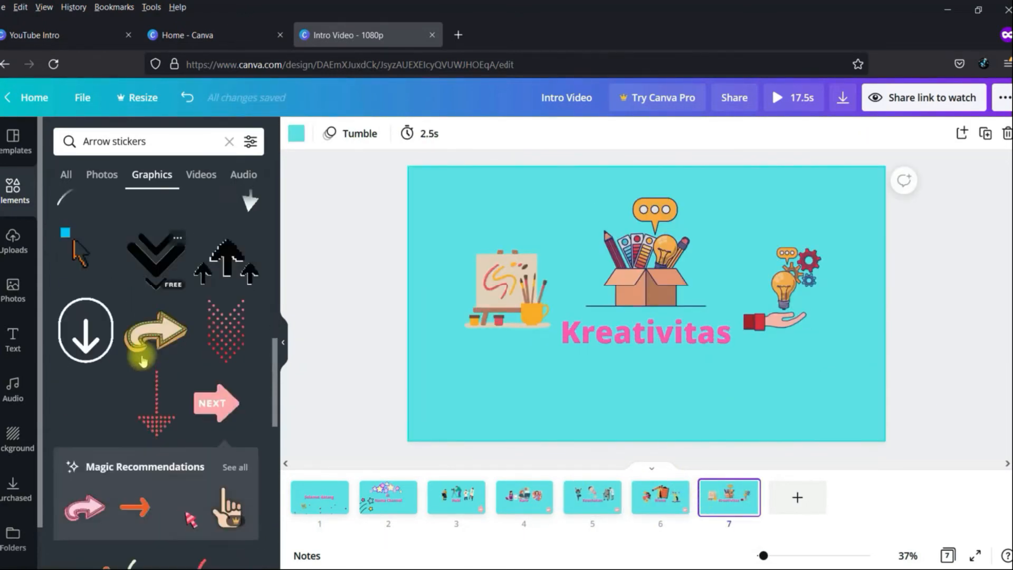
scroll(143, 360, down, 5)
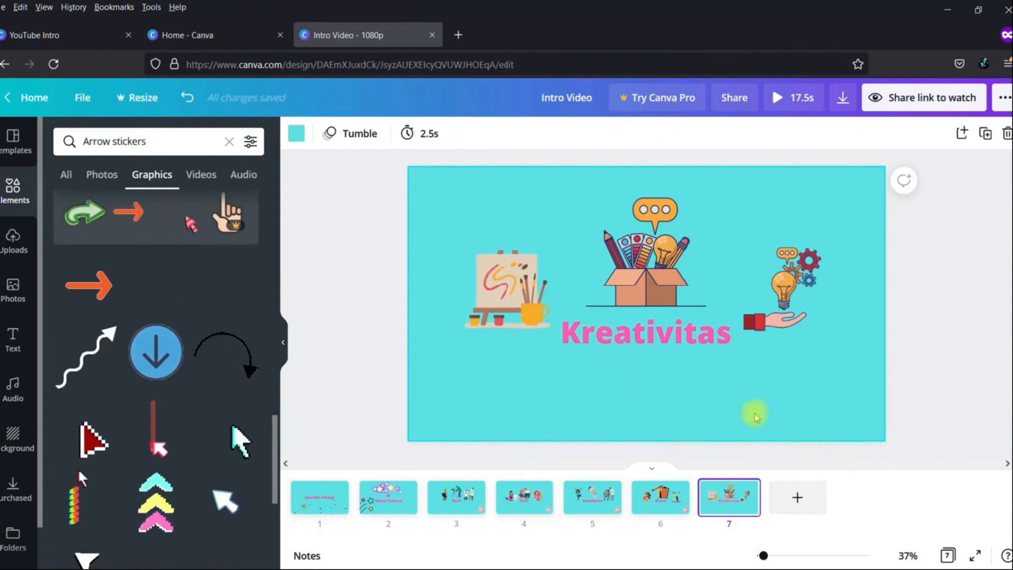
right_click(746, 492)
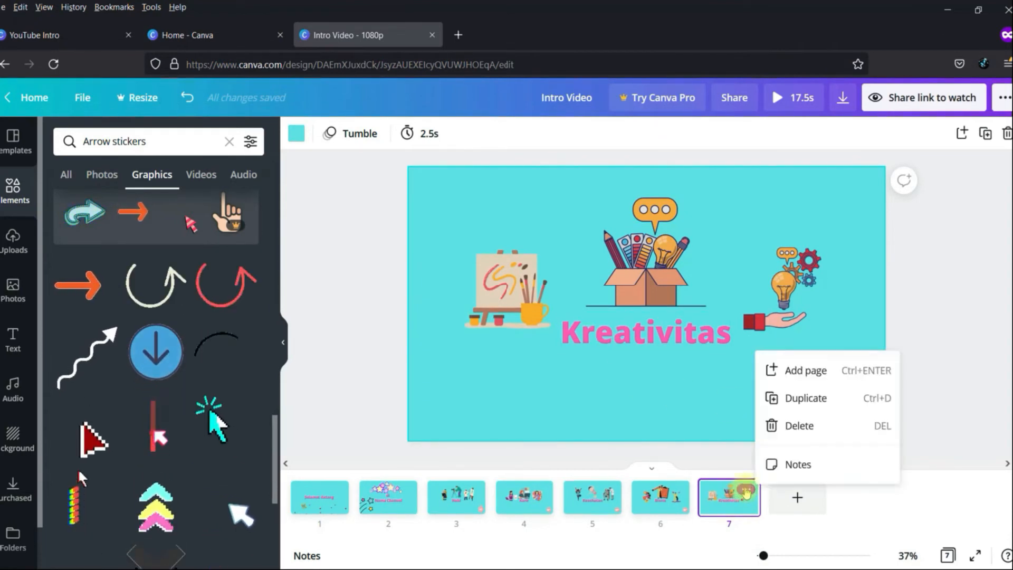
click(797, 398)
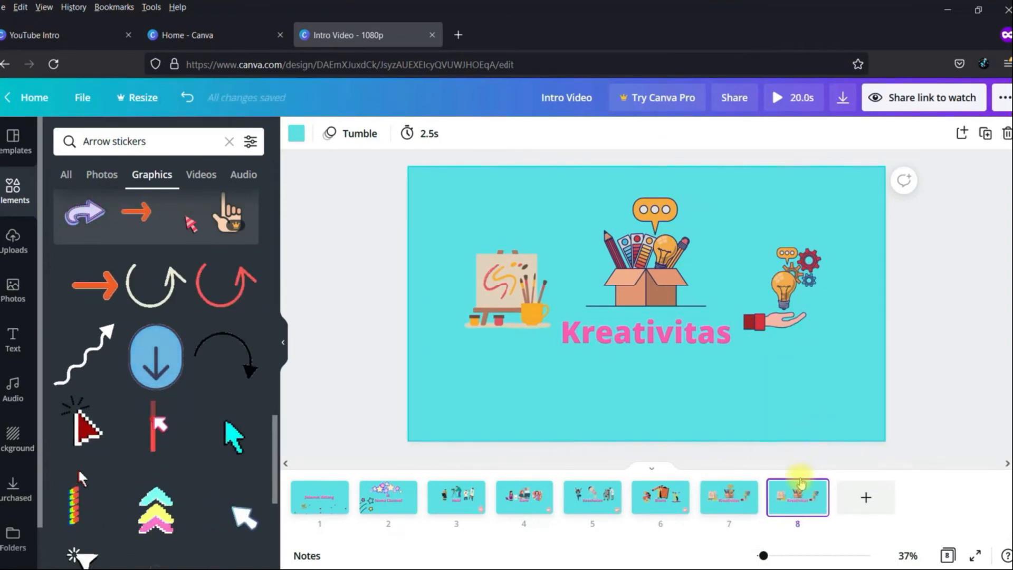
Delete the light bulb, pencil box and easel graphics from page 8
click(775, 279)
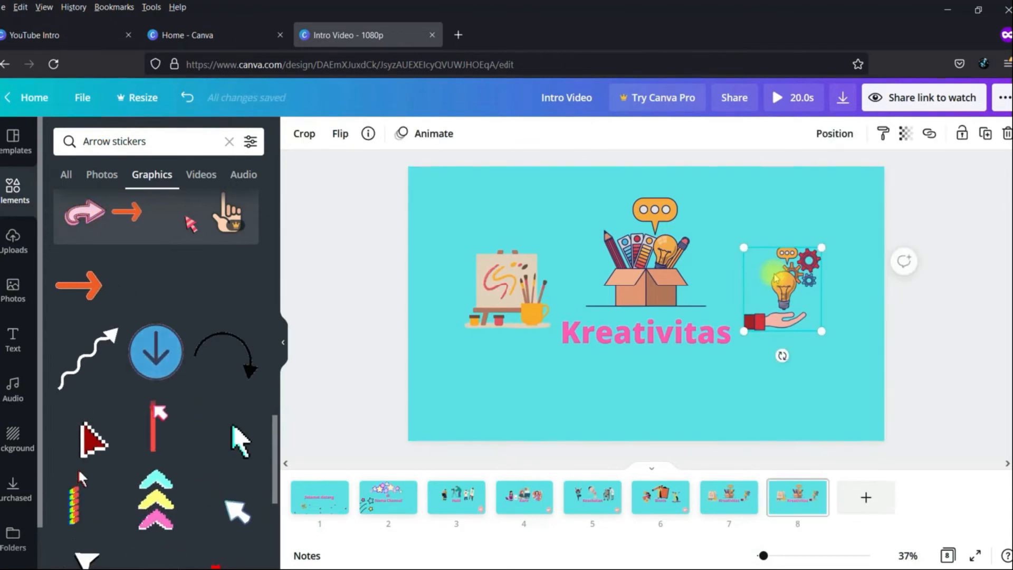
key(Delete)
click(646, 253)
key(Delete)
click(507, 288)
key(Delete)
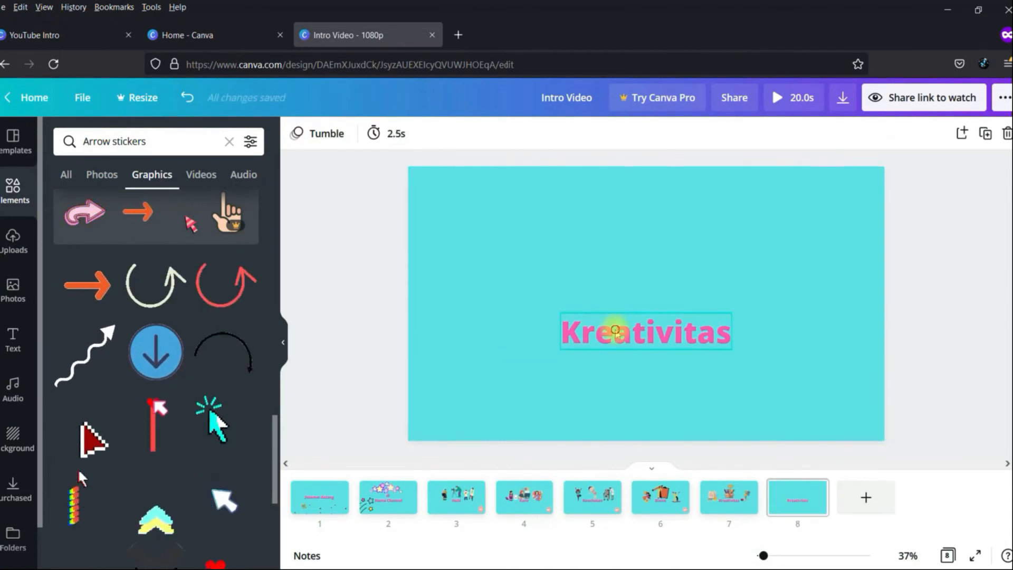
Replace the "Kreativitas" text on page 8 with "Jangan lupa"
click(615, 330)
double_click(615, 330)
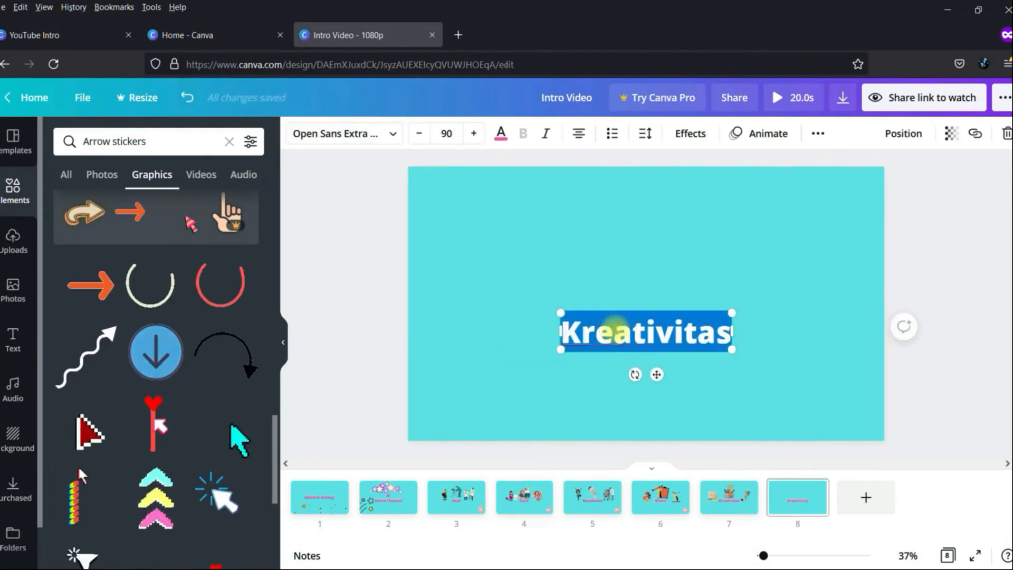
text(Jangan)
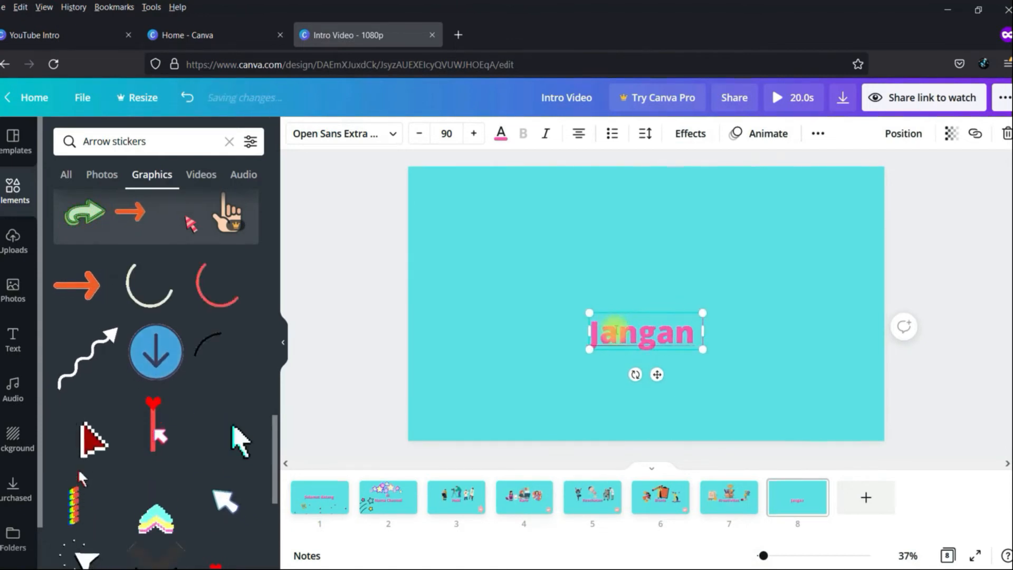
text( lupa)
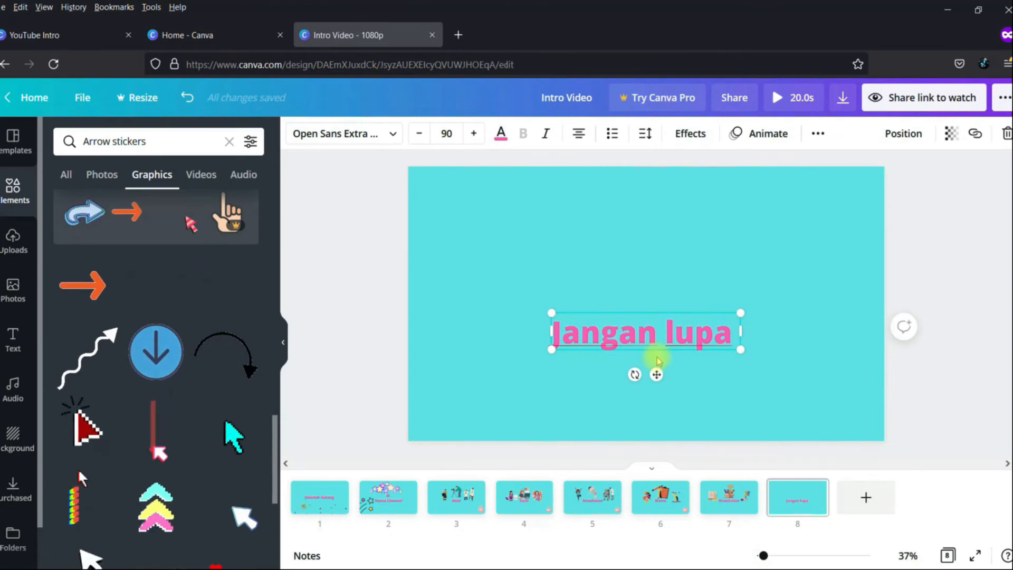
Move the "Jangan lupa" text up on page 8 and put a duplicate of it below
click(669, 276)
mouse_move(651, 333)
mouse_down()
mouse_move(652, 268)
mouse_move(645, 330)
mouse_up()
key(ctrl+d)
Change the lower copy of the text on page 8 to "Like, Comment, Share"
double_click(645, 329)
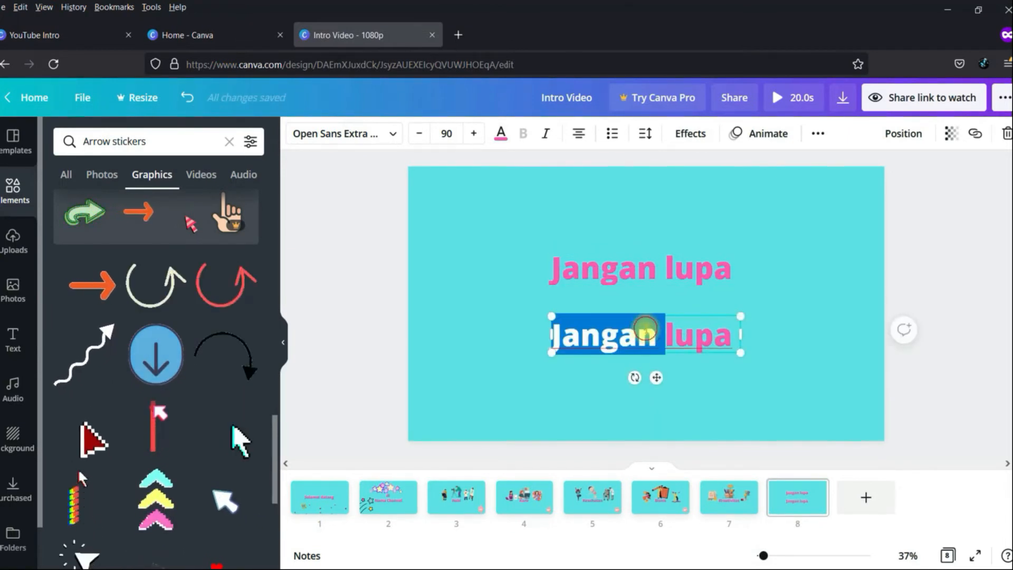
click(646, 329)
double_click(648, 331)
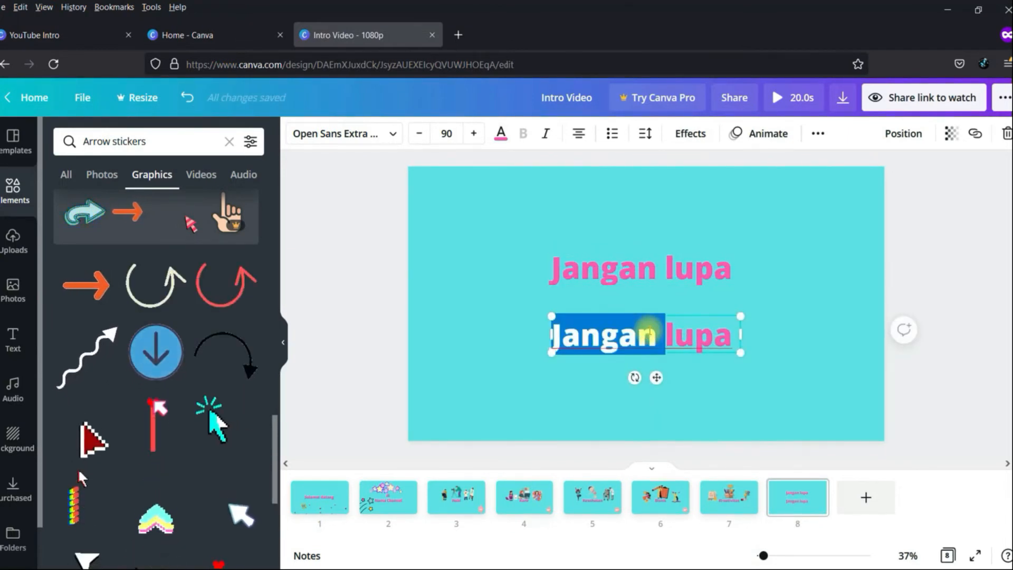
triple_click(648, 331)
text(Li)
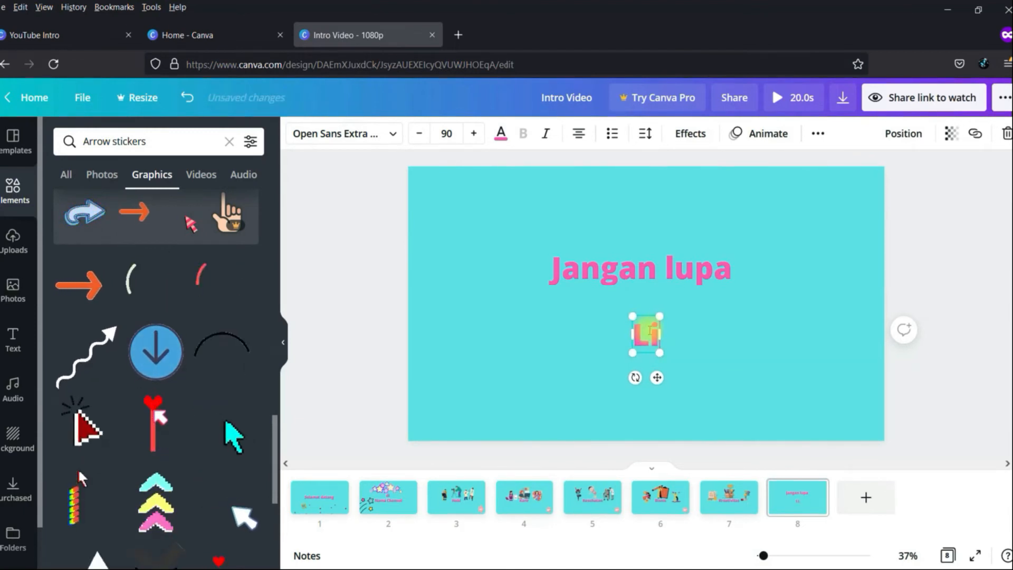
text(ke, Commen)
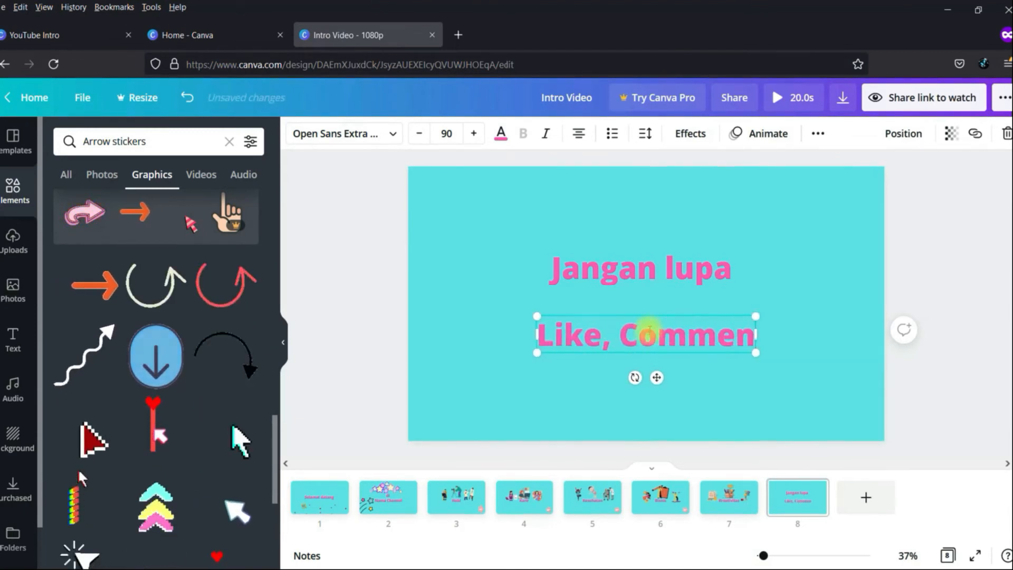
text(t)
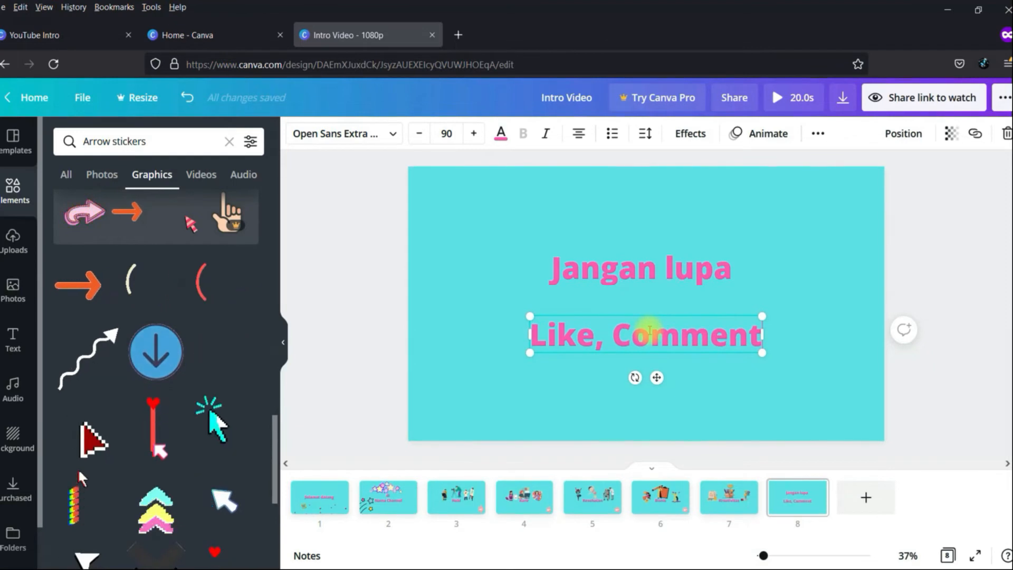
text(, SHa)
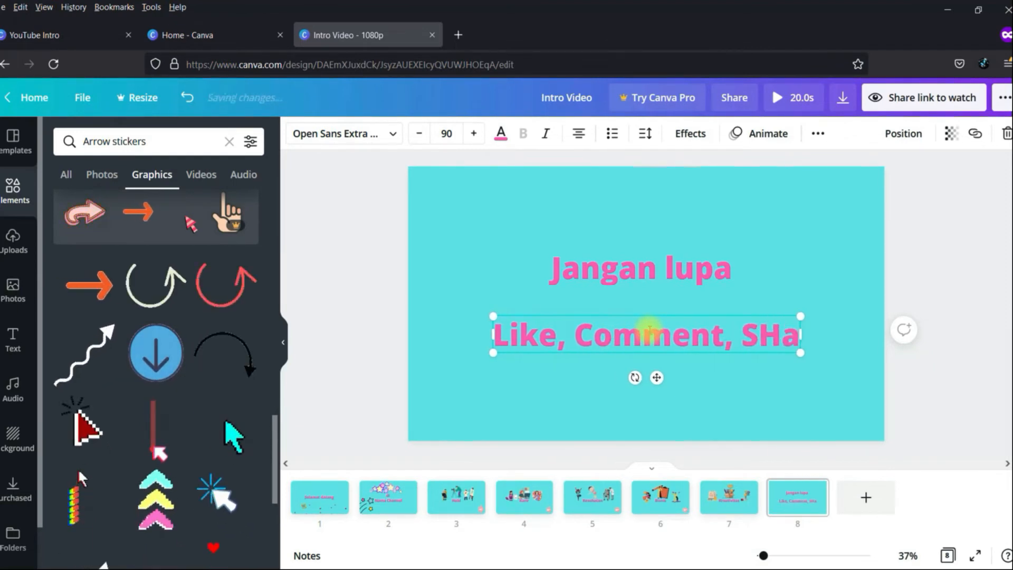
text(re)
key(BackSpace)
key(BackSpace)
key(BackSpace)
key(BackSpace)
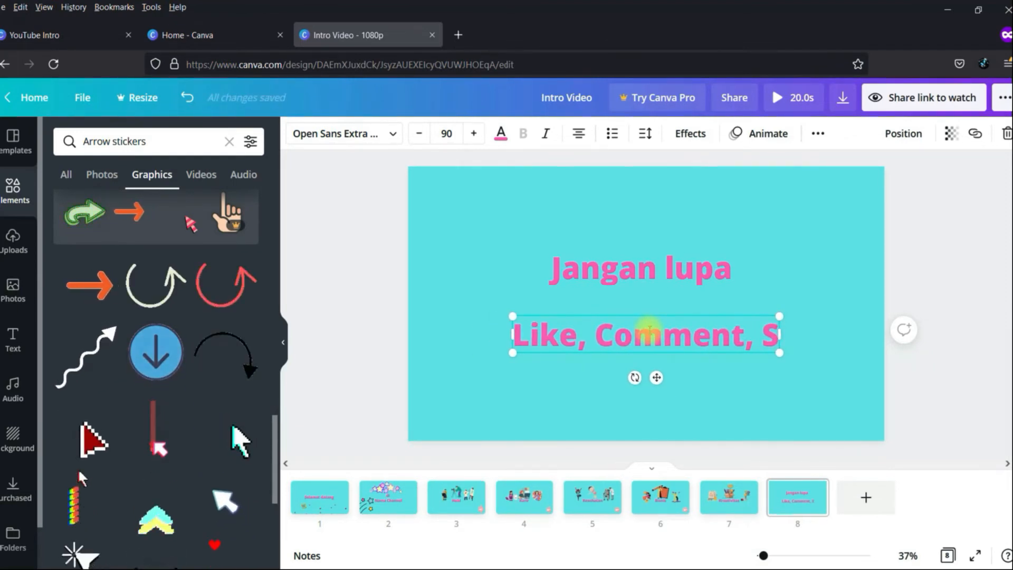
text(hare)
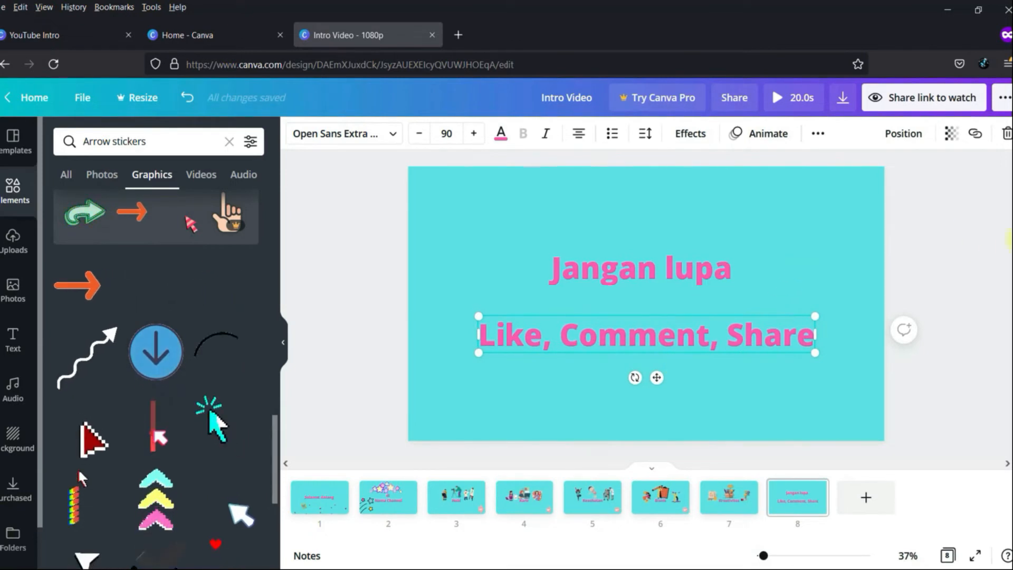
click(538, 192)
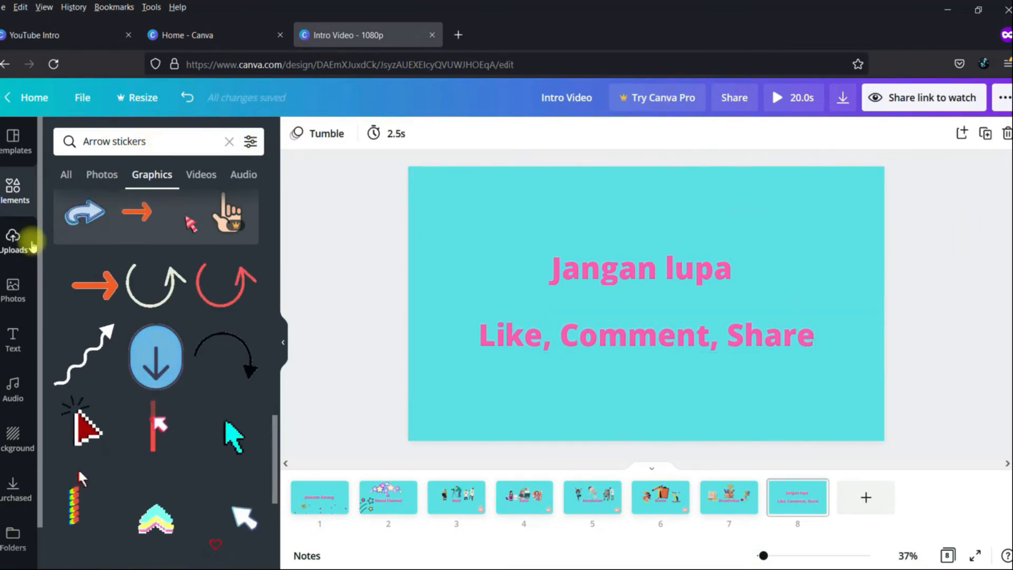
Search the elements library for "like"
click(148, 141)
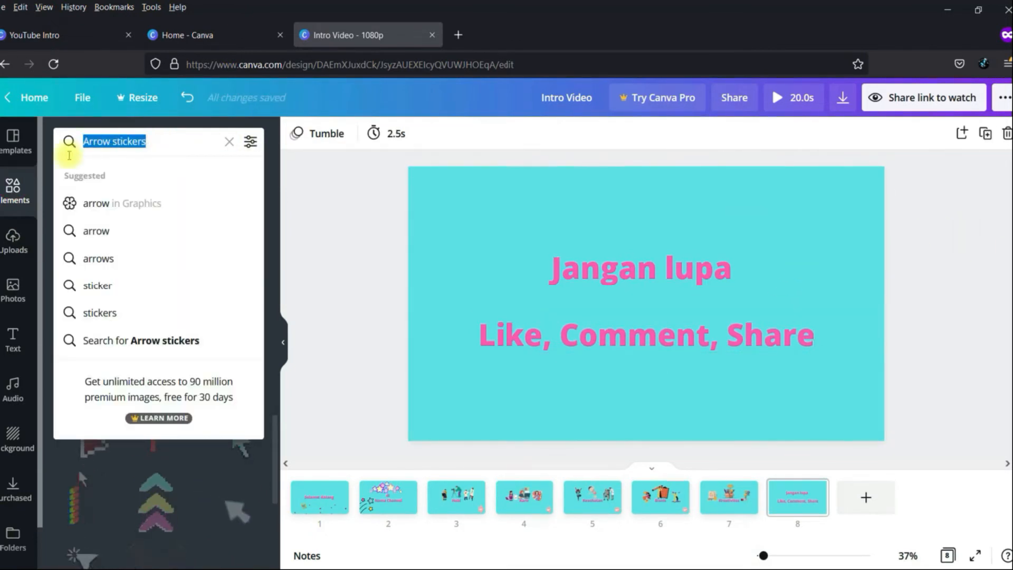
text(like)
key(Return)
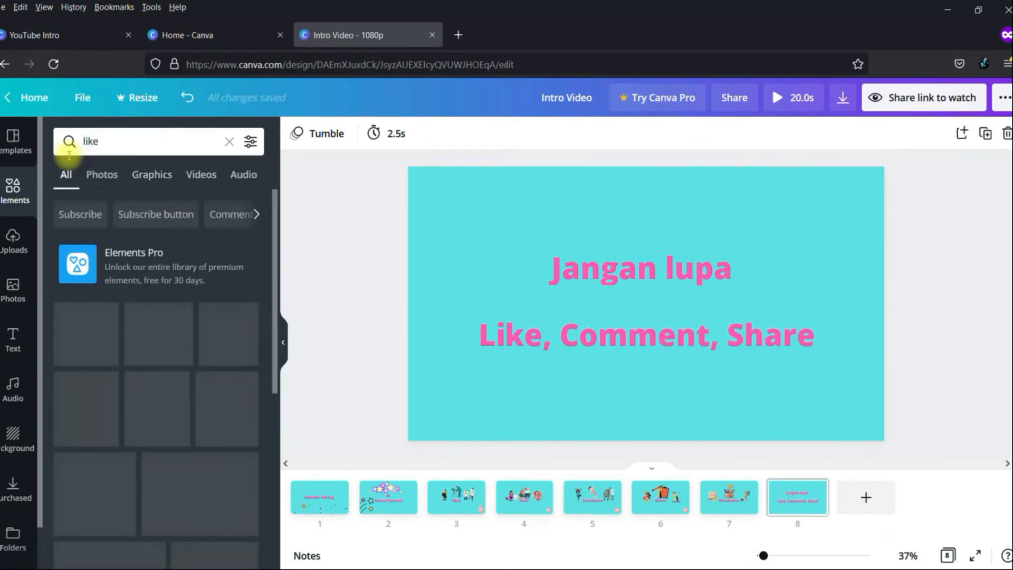
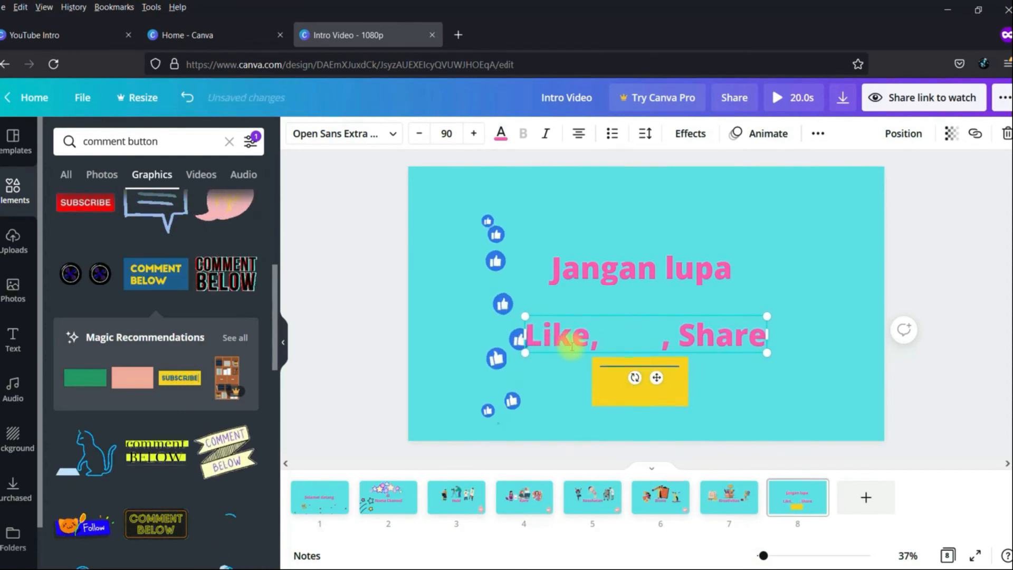
Enlarge the Comment Below sticker on page 8 and fit it into a widened gap between "Like," and "Share"
drag(643, 397, 707, 352)
click(691, 344)
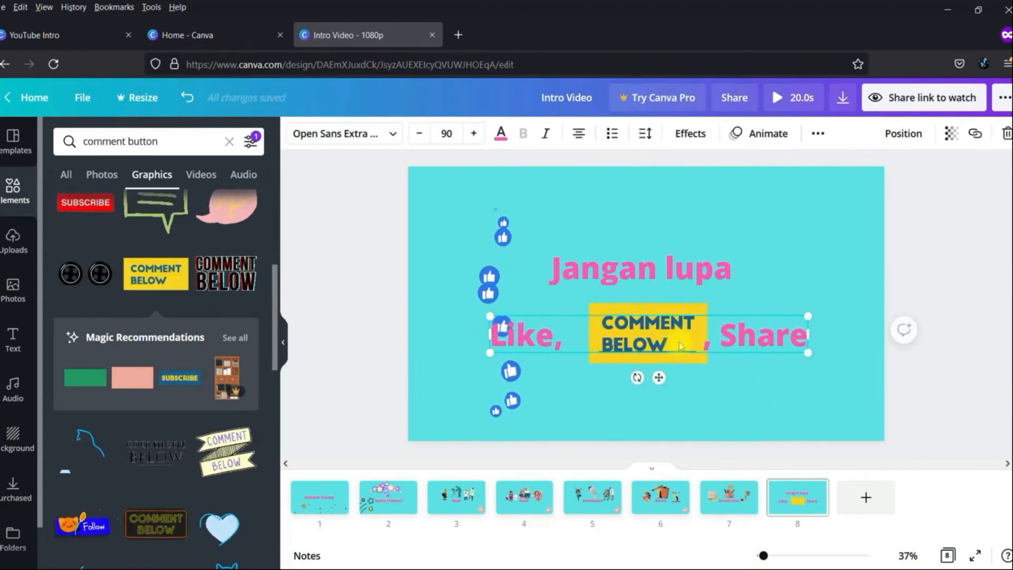
click(689, 375)
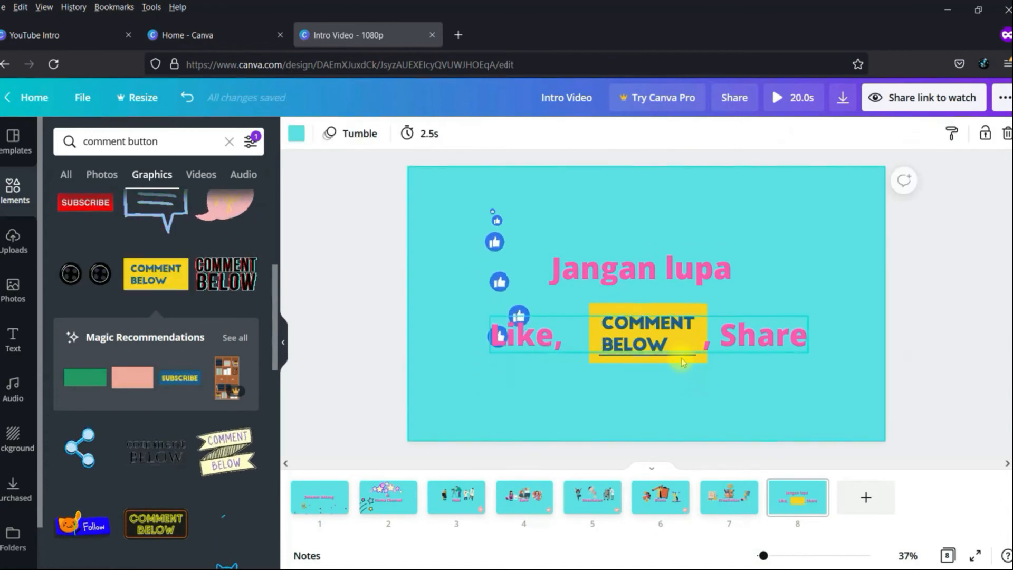
click(674, 347)
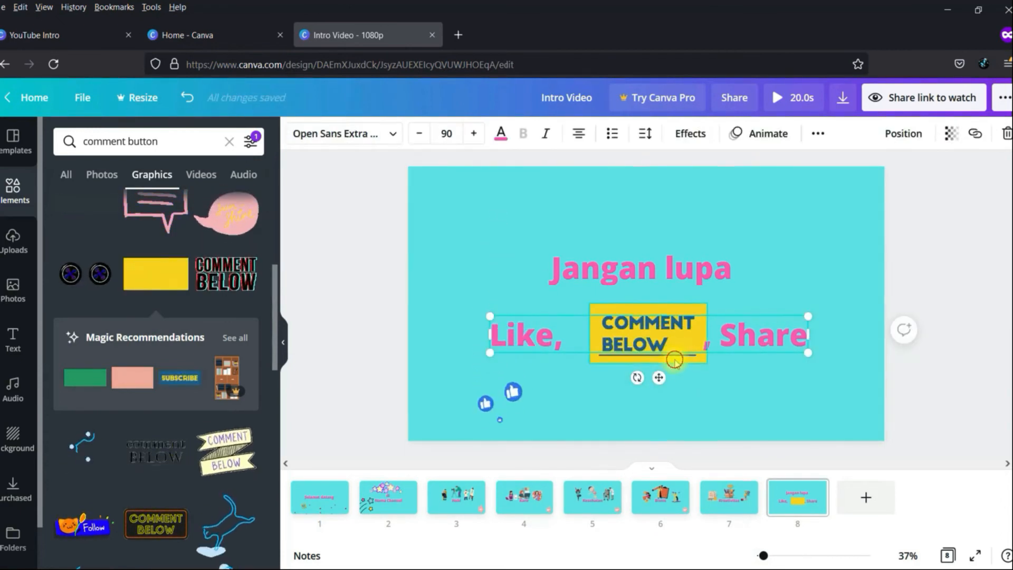
mouse_move(675, 360)
mouse_down()
mouse_move(664, 352)
mouse_move(673, 355)
mouse_up()
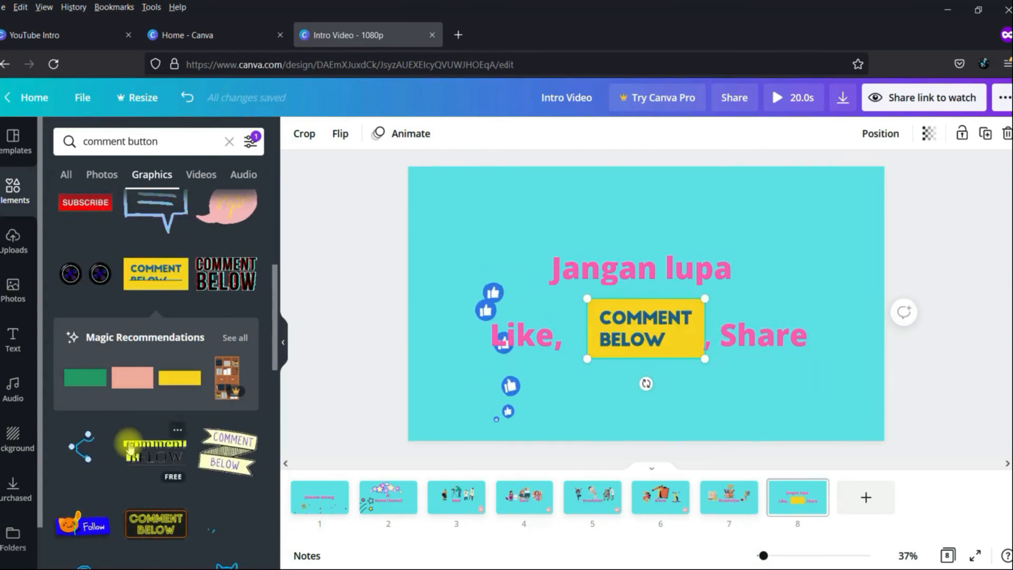
Search the elements library for "share button" and show only graphics
scroll(130, 449, down, 5)
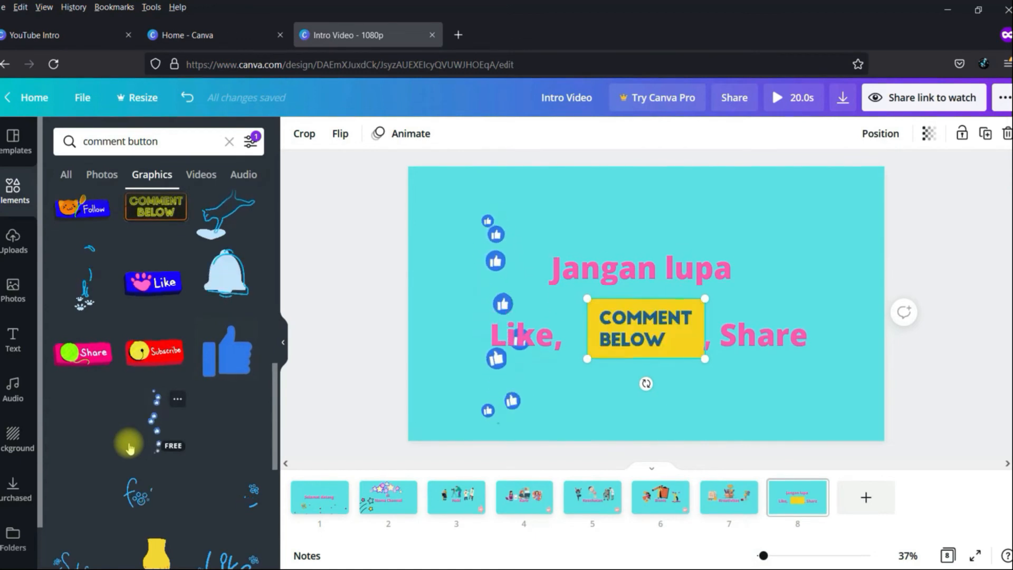
scroll(130, 448, down, 1)
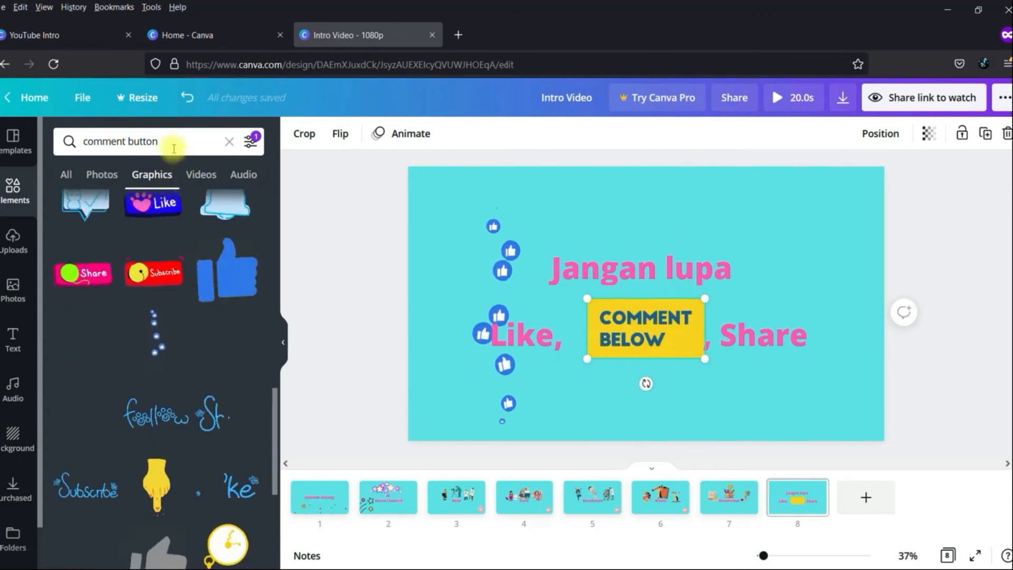
double_click(108, 141)
text(share)
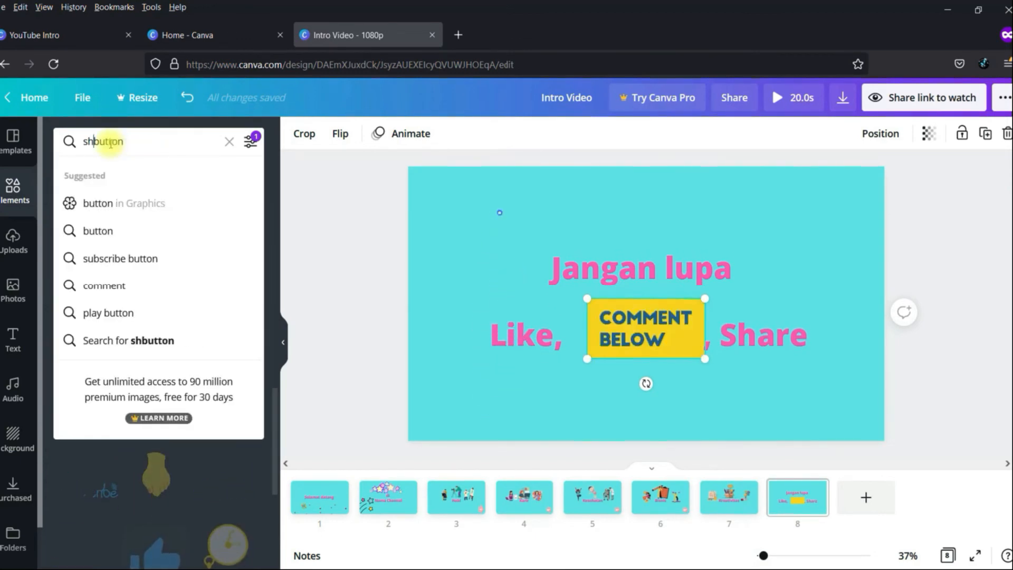
key(Return)
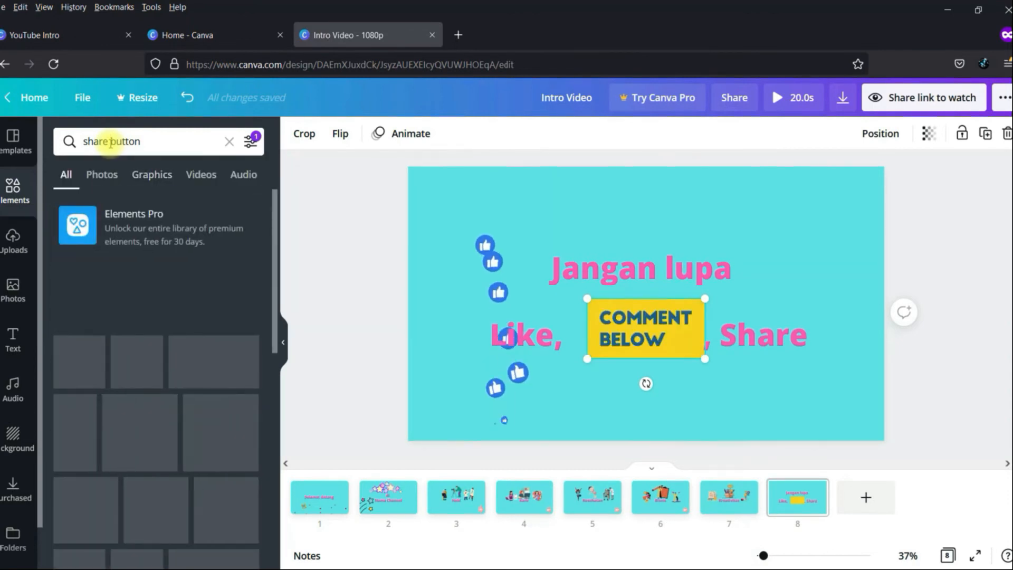
click(145, 174)
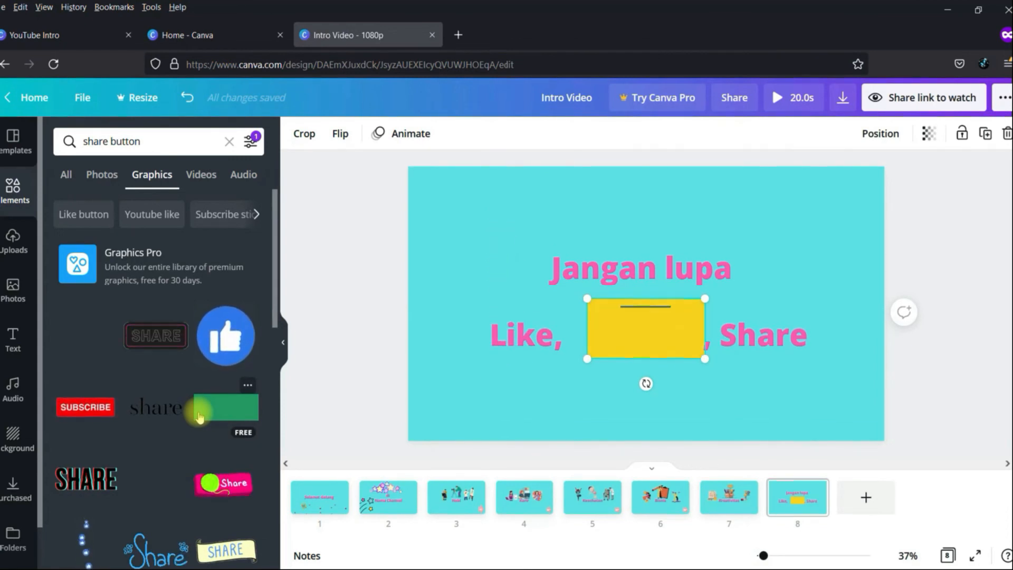
Add the pink Subscribe sticker with yellow lettering to page 8, shrink it and place it below the Comment Below sticker
scroll(200, 417, down, 3)
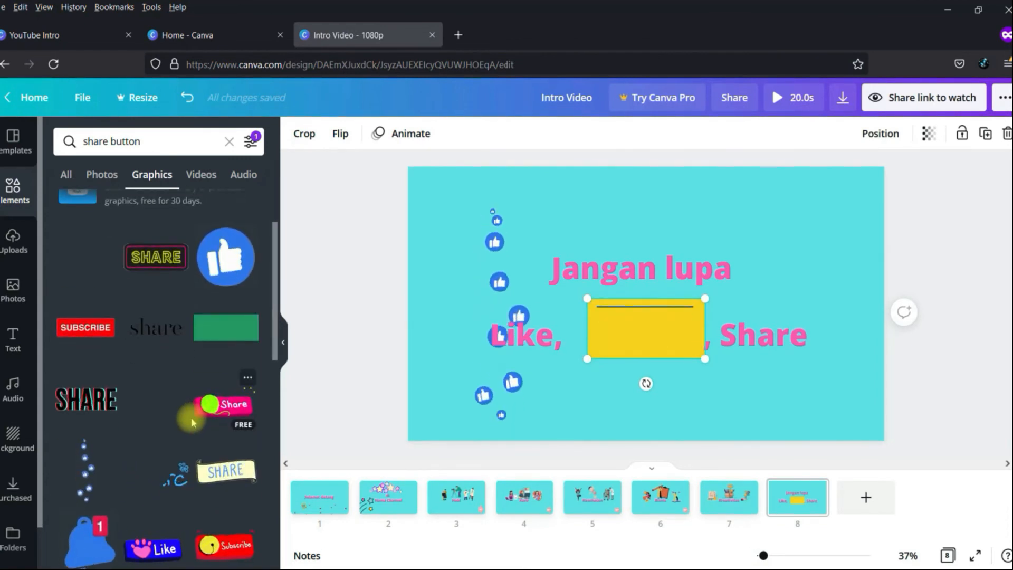
scroll(187, 425, down, 3)
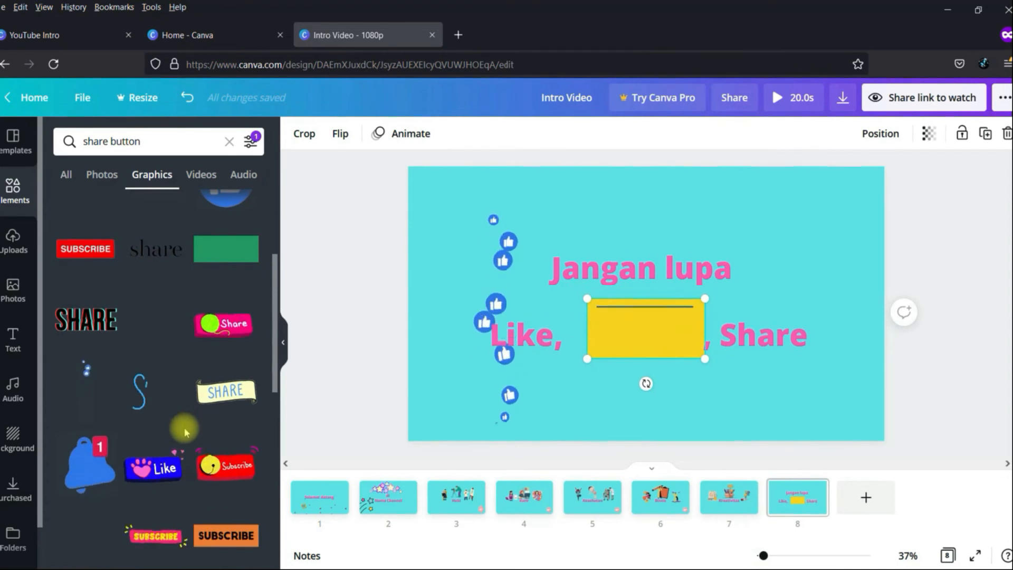
scroll(185, 431, down, 5)
scroll(185, 433, down, 3)
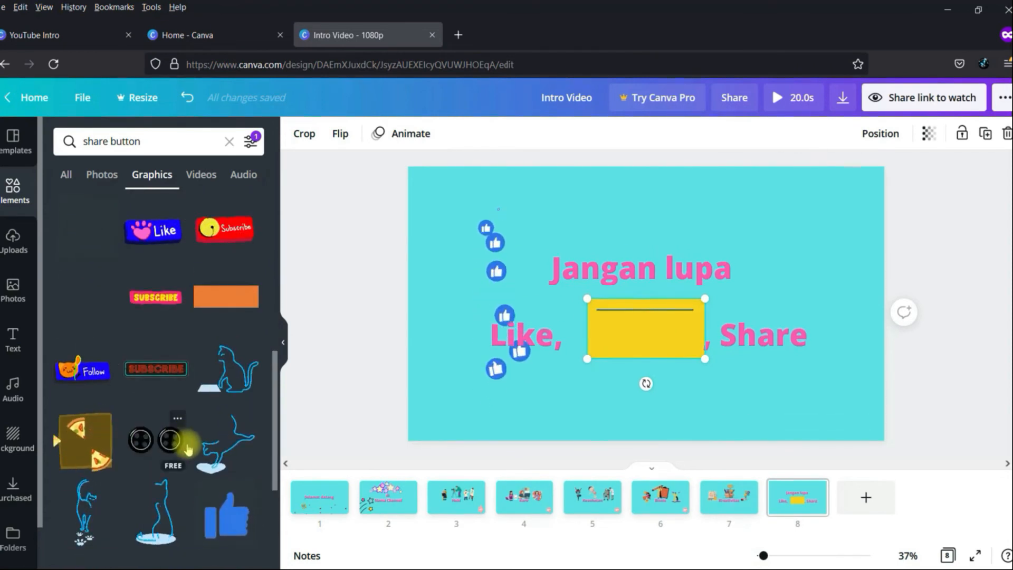
scroll(188, 450, down, 12)
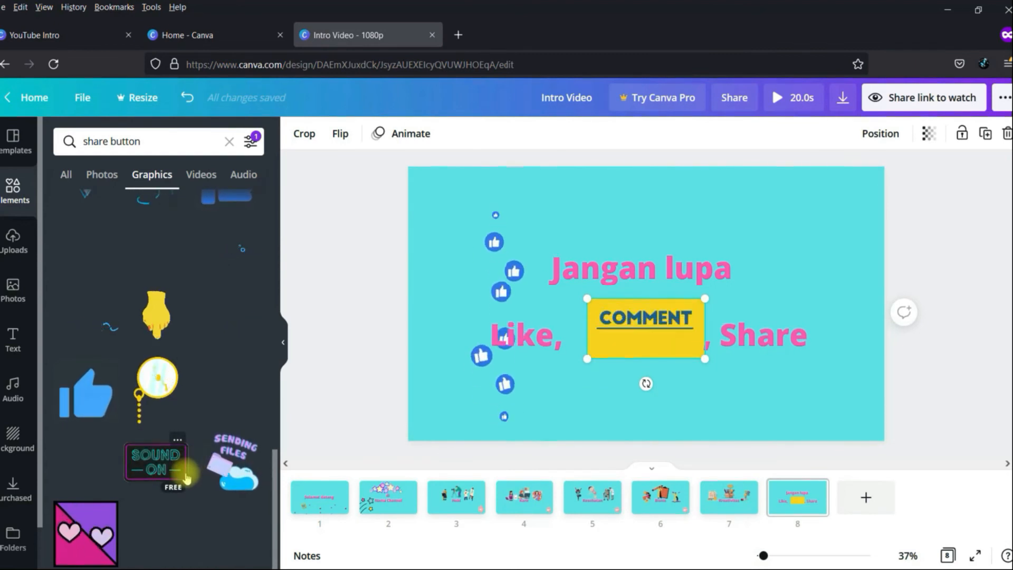
scroll(185, 478, up, 10)
scroll(184, 480, down, 7)
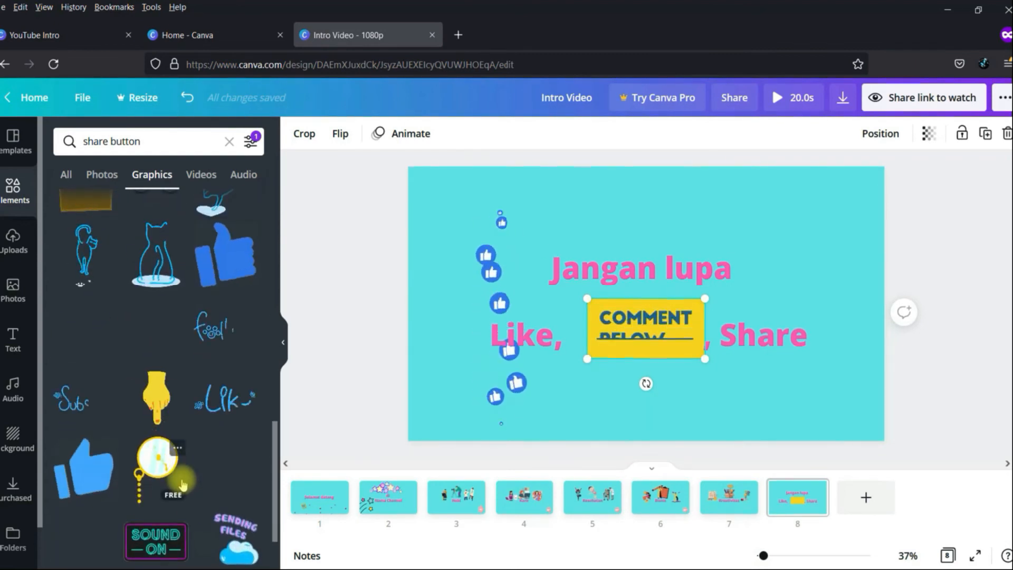
scroll(182, 484, up, 15)
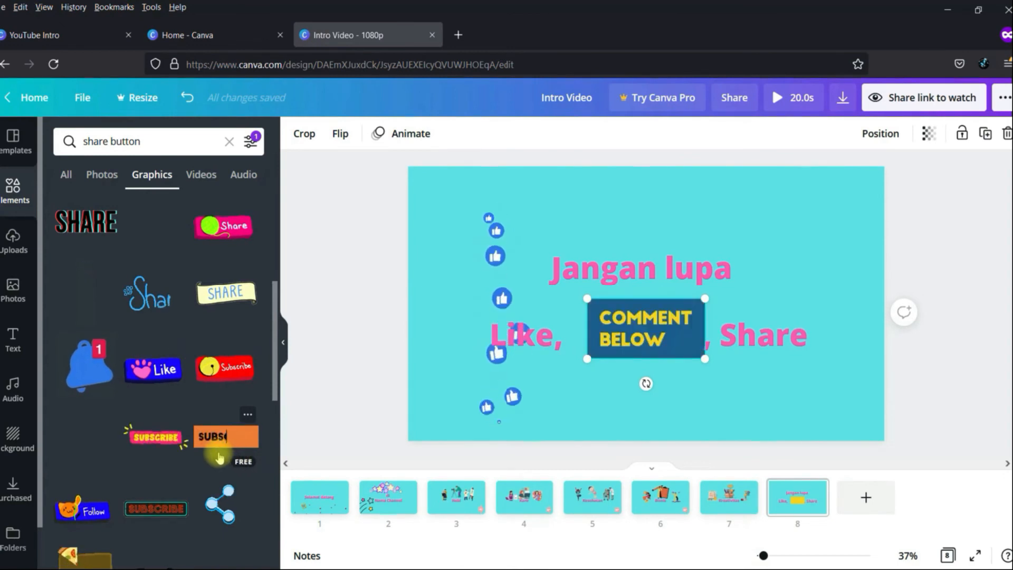
click(143, 443)
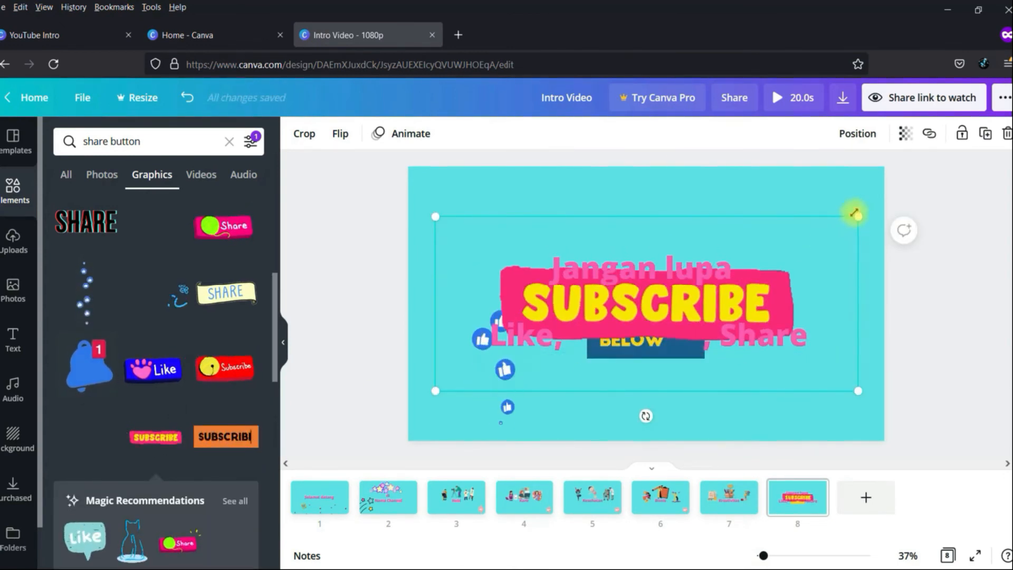
drag(857, 216, 616, 318)
drag(578, 372, 667, 422)
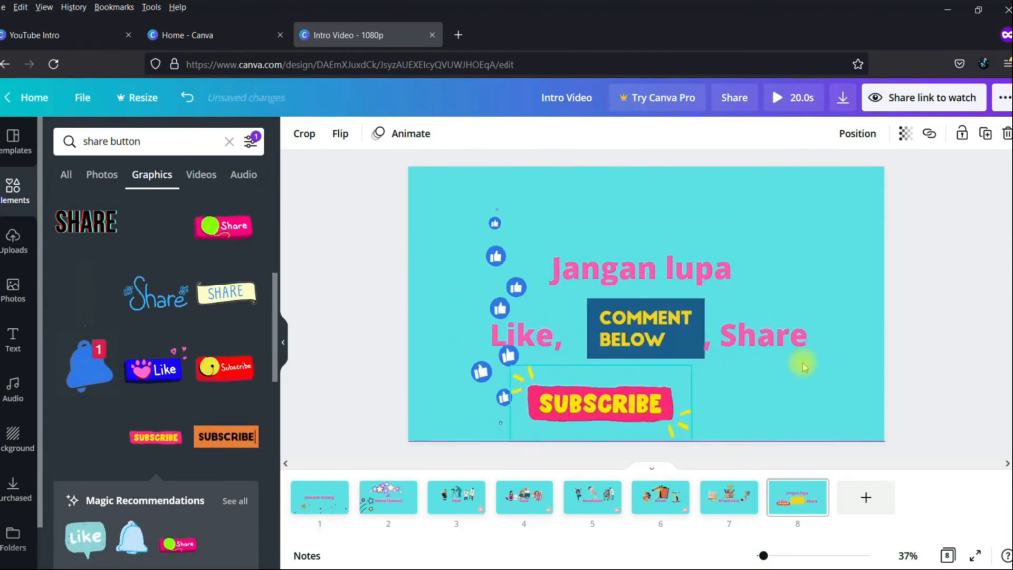
Center the Subscribe sticker beneath the Comment Below sticker on page 8
click(771, 337)
double_click(778, 338)
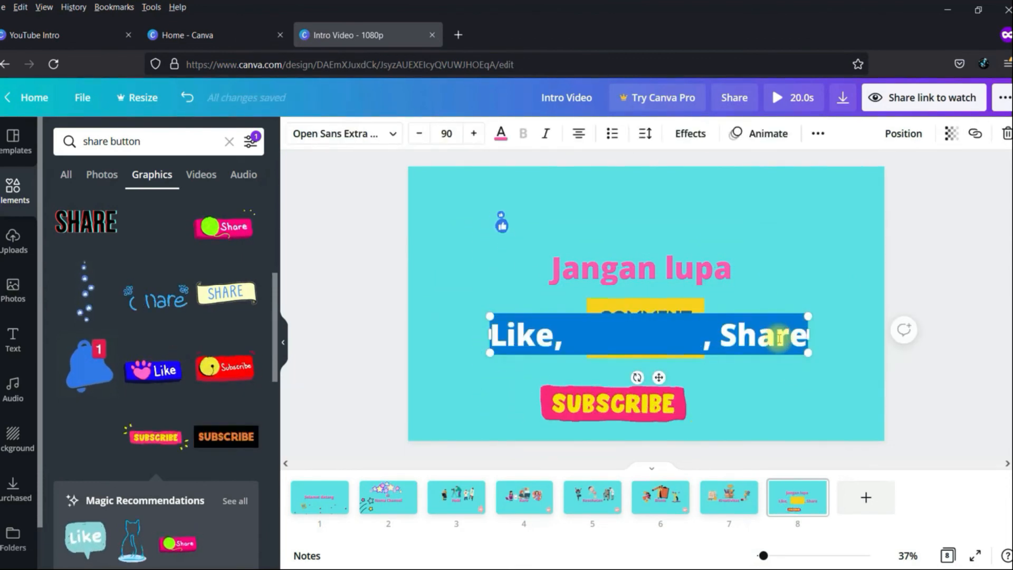
double_click(779, 338)
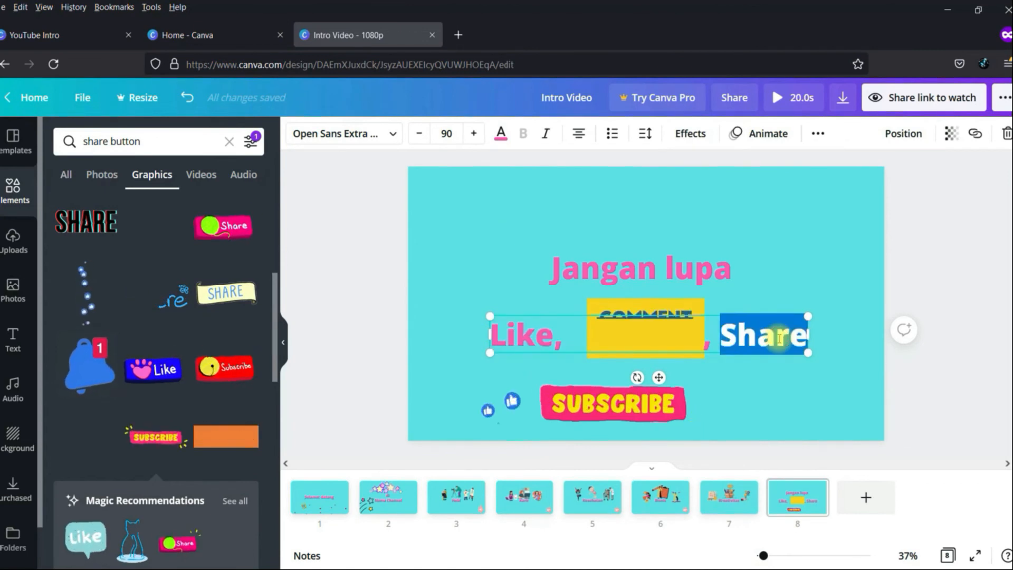
click(657, 416)
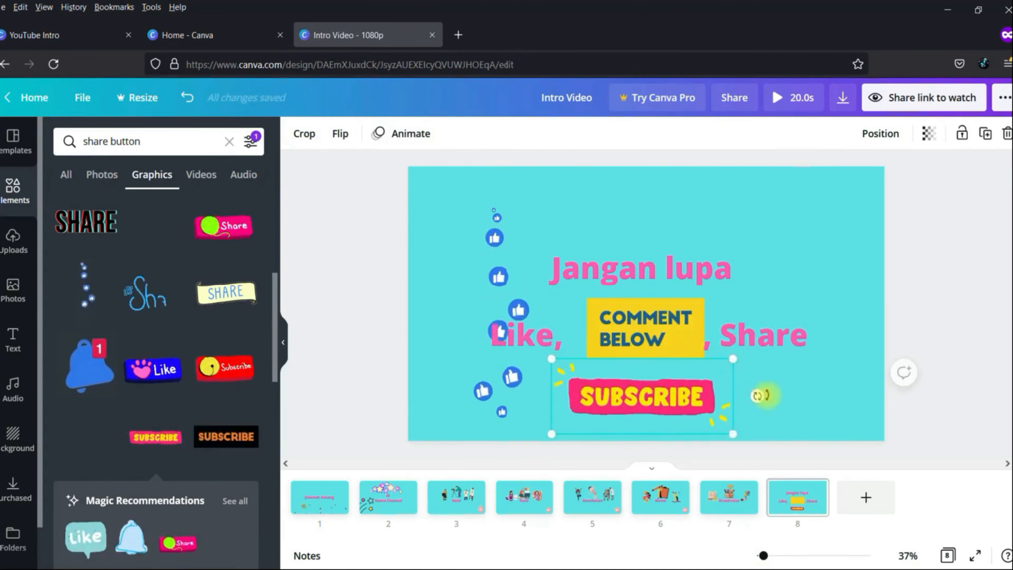
click(774, 396)
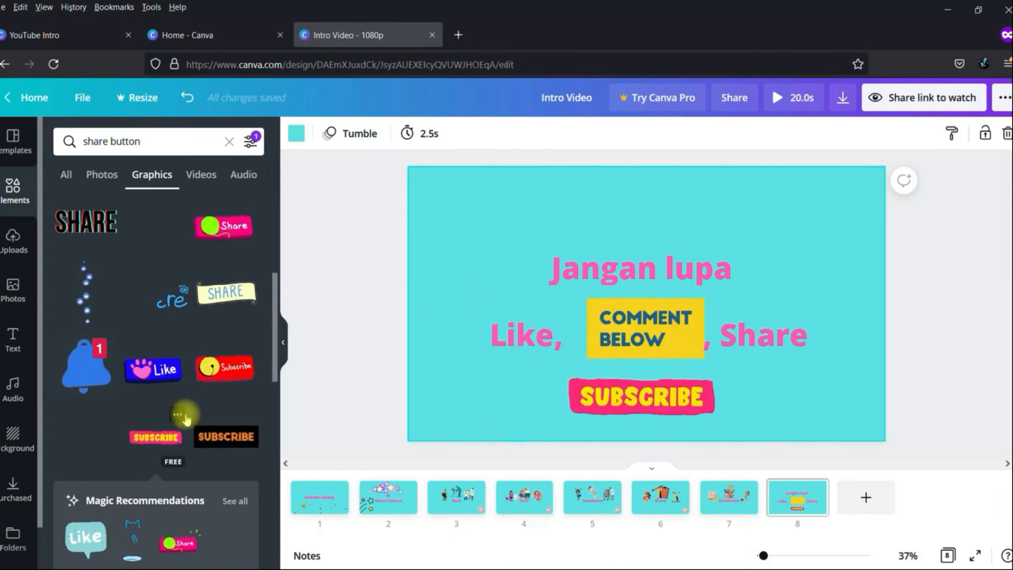
Add the pink Share sticker with the yarn ball at a small size and delete the word "Share" from the text line
click(224, 226)
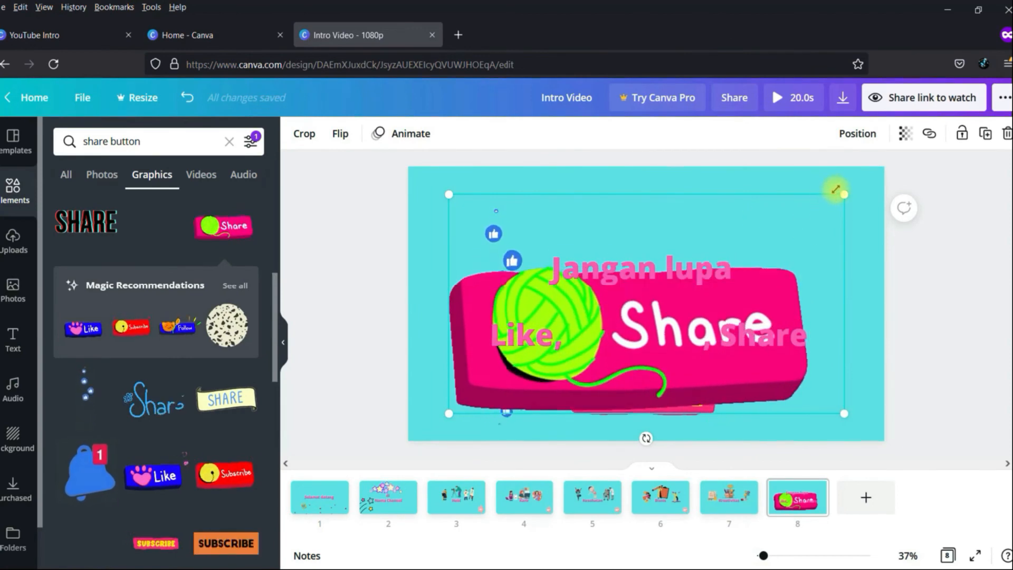
drag(844, 195, 624, 382)
click(790, 334)
double_click(790, 336)
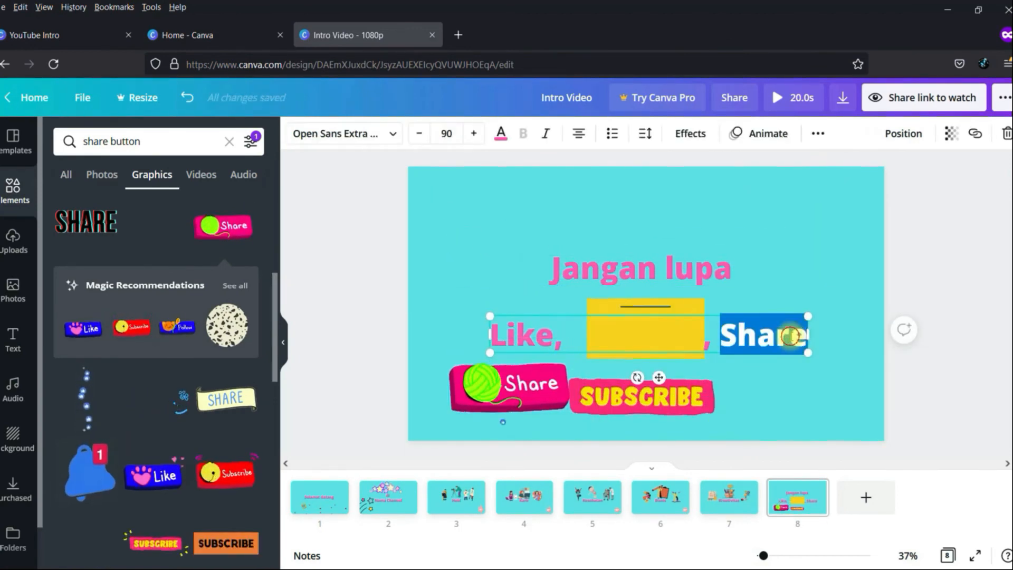
key(BackSpace)
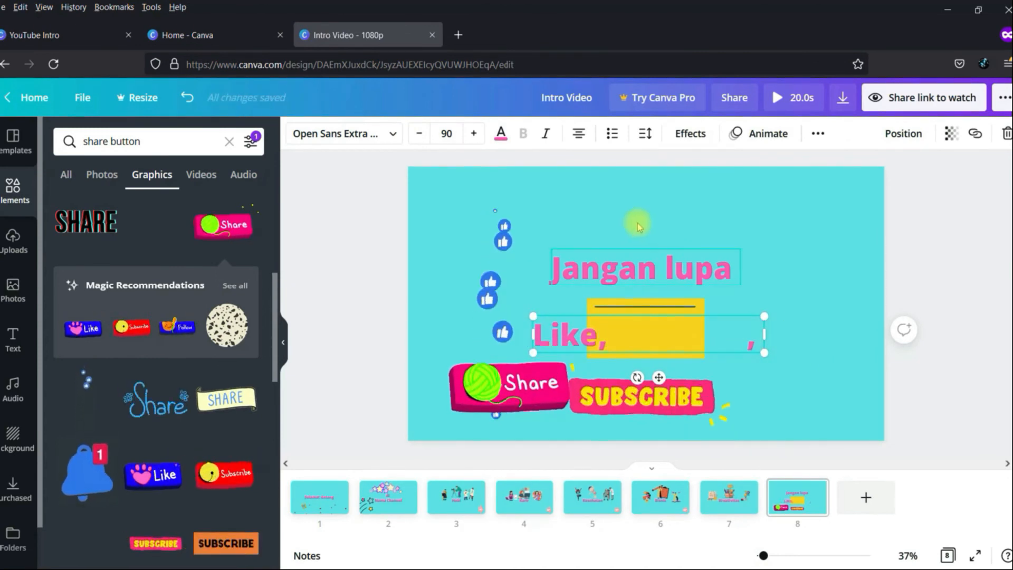
Left-align the "Like" text line, shift it around the Comment Below sticker, and place the Share sticker after its last comma
click(578, 142)
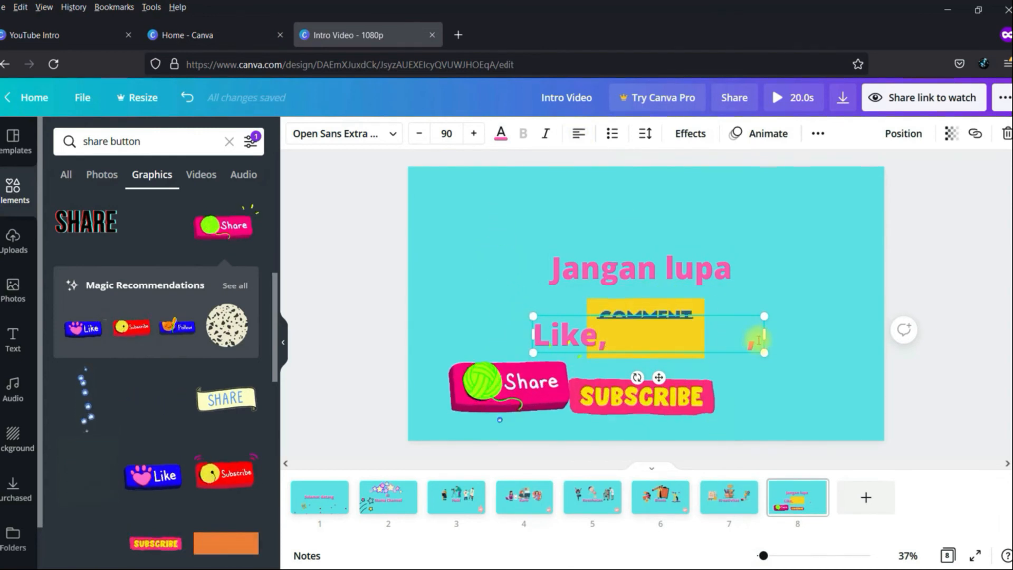
drag(743, 320, 704, 315)
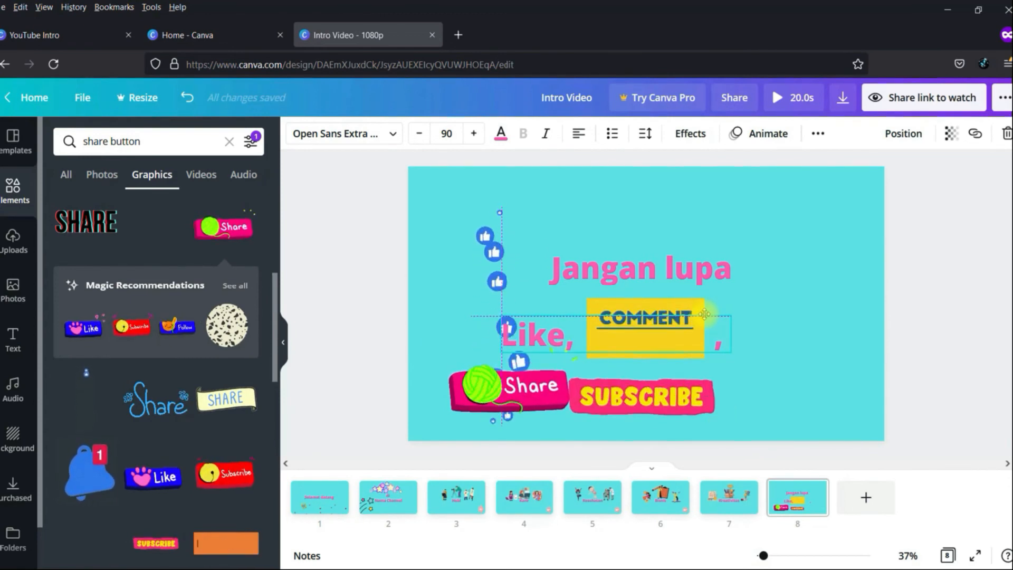
click(715, 341)
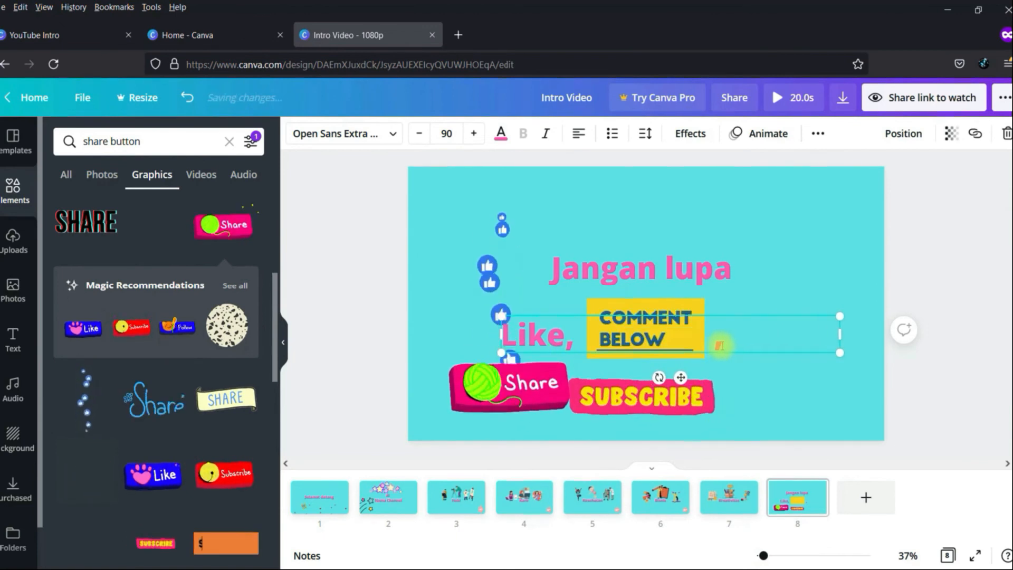
drag(522, 385, 797, 328)
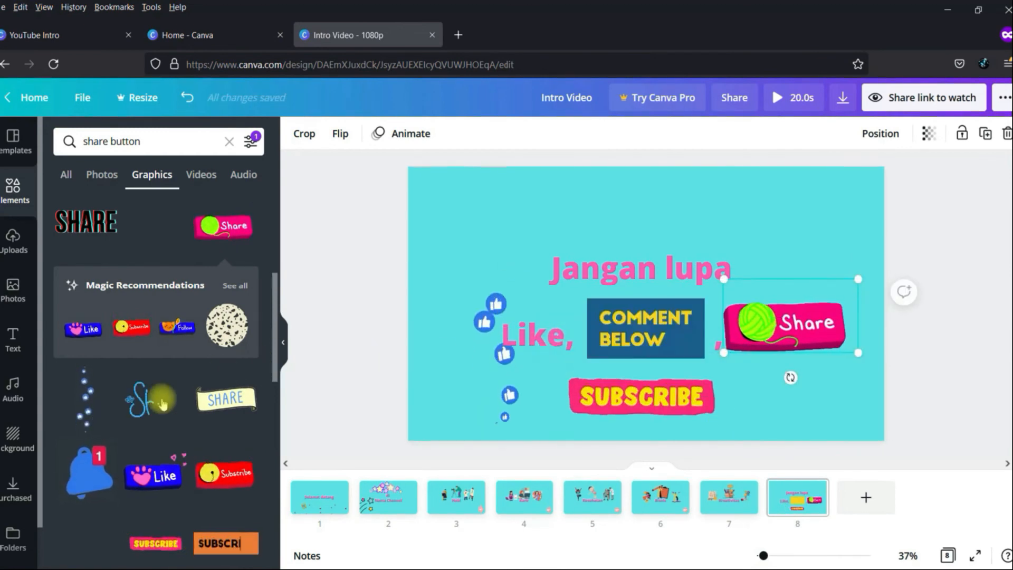
Add the blue Like sticker with the paw to page 8, shrink it and delete the word "Like" from the text line
click(153, 475)
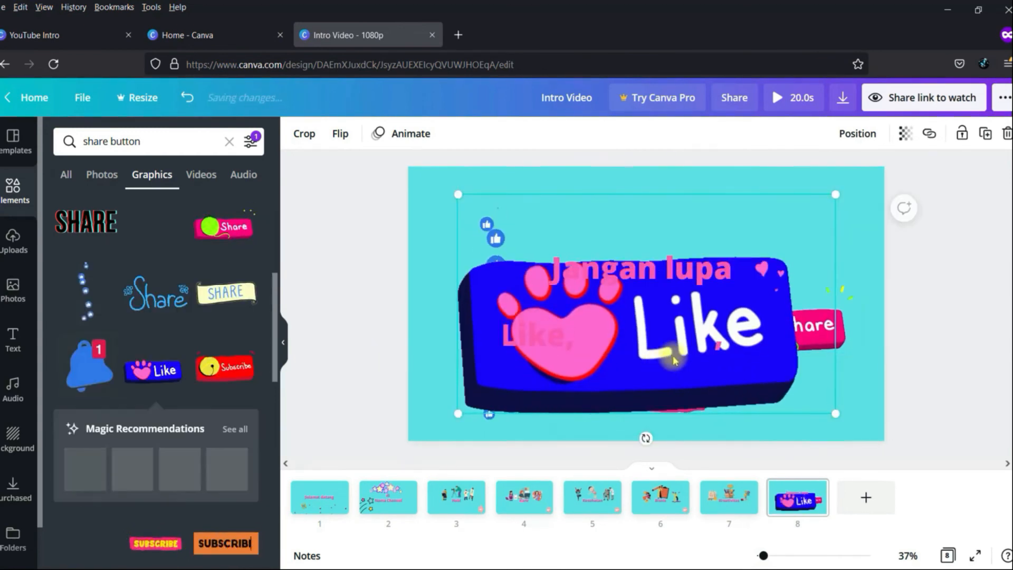
drag(835, 194, 648, 371)
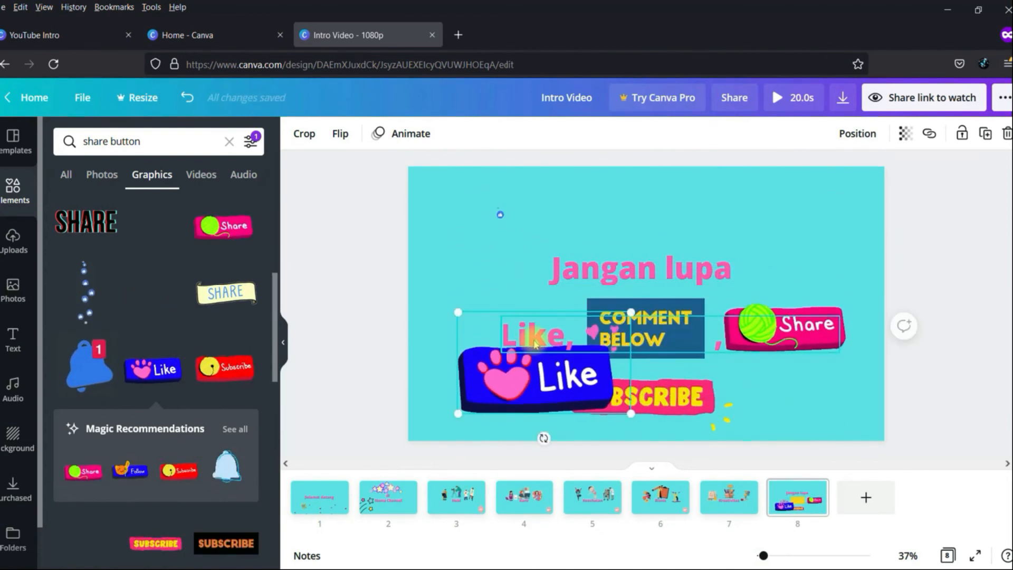
click(534, 342)
double_click(533, 336)
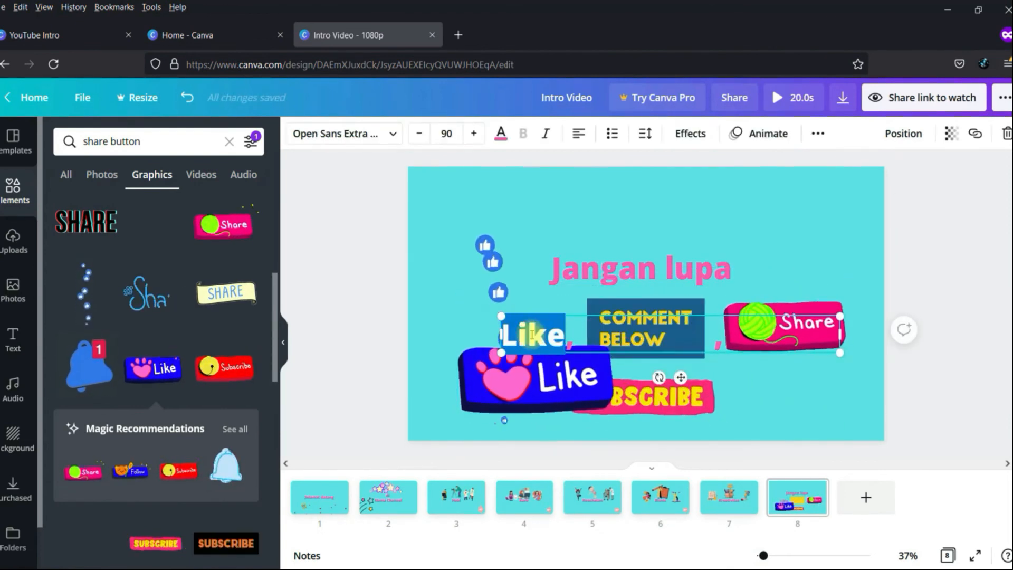
key(BackSpace)
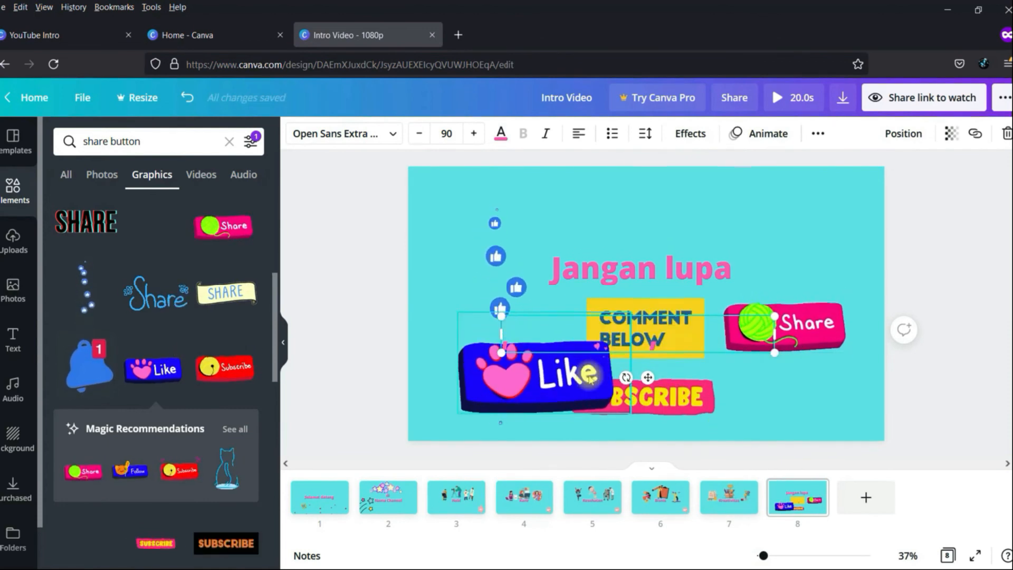
Shrink the Like sticker further and align it in a row with the Comment Below and Share stickers, ahead of them
click(584, 374)
drag(630, 312, 593, 334)
drag(549, 385, 520, 339)
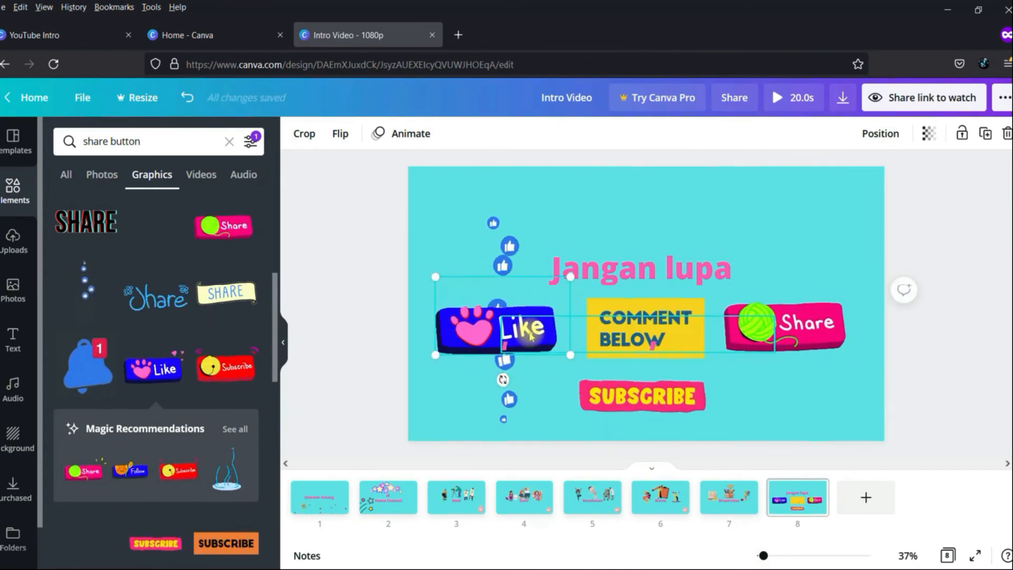
Move the "Jangan lupa" heading higher above the sticker row on page 8 and preview the video
drag(632, 260, 635, 238)
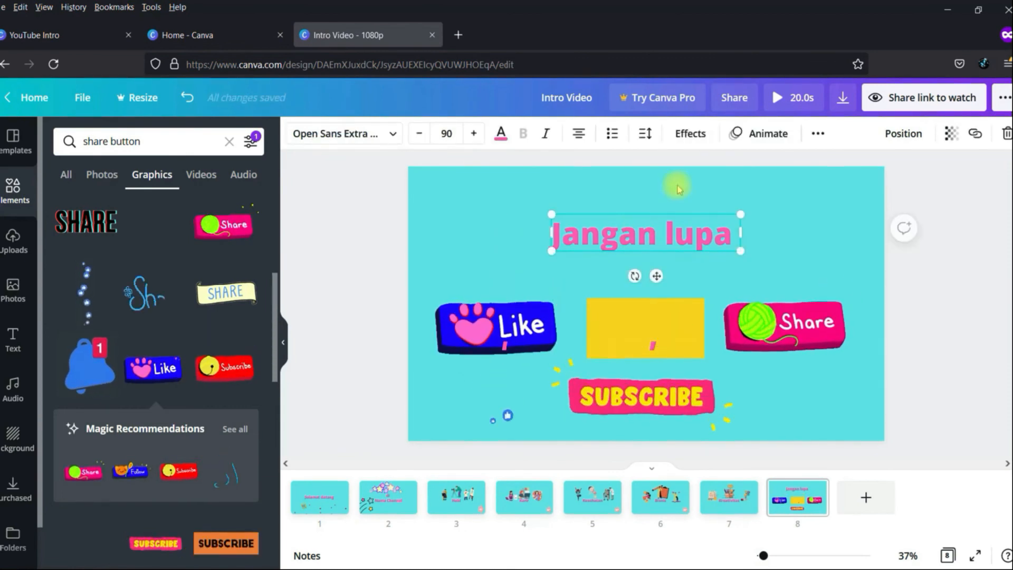
click(780, 98)
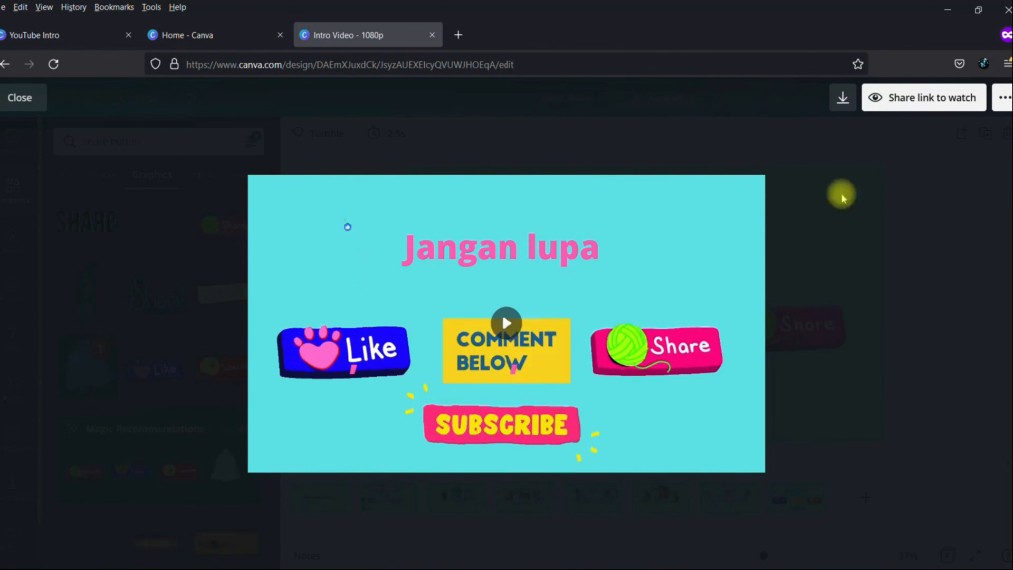
Close the video preview and delete the floating thumbs-up sticker overlapping the Like sticker on page 8
key(Escape)
click(498, 404)
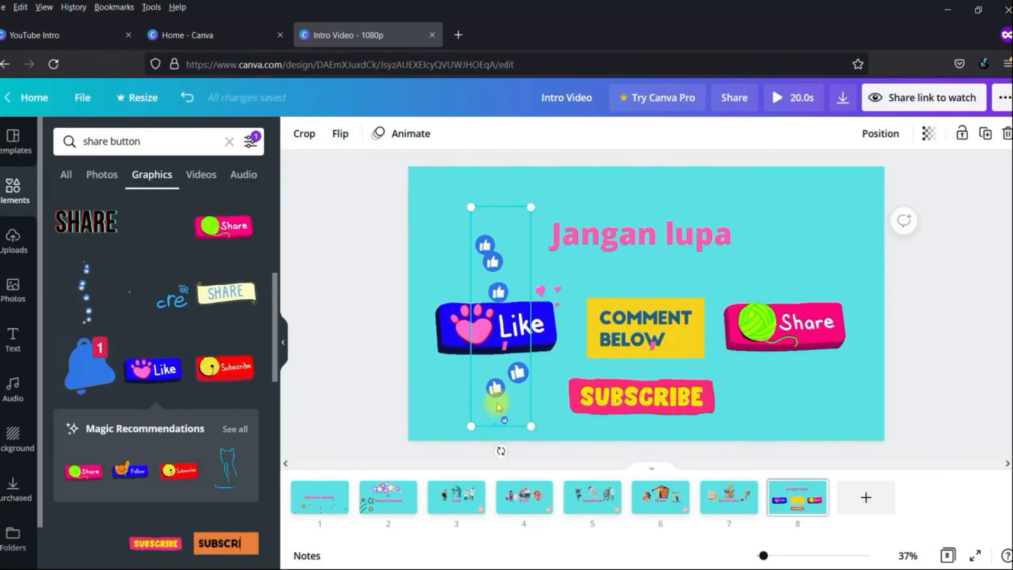
key(Delete)
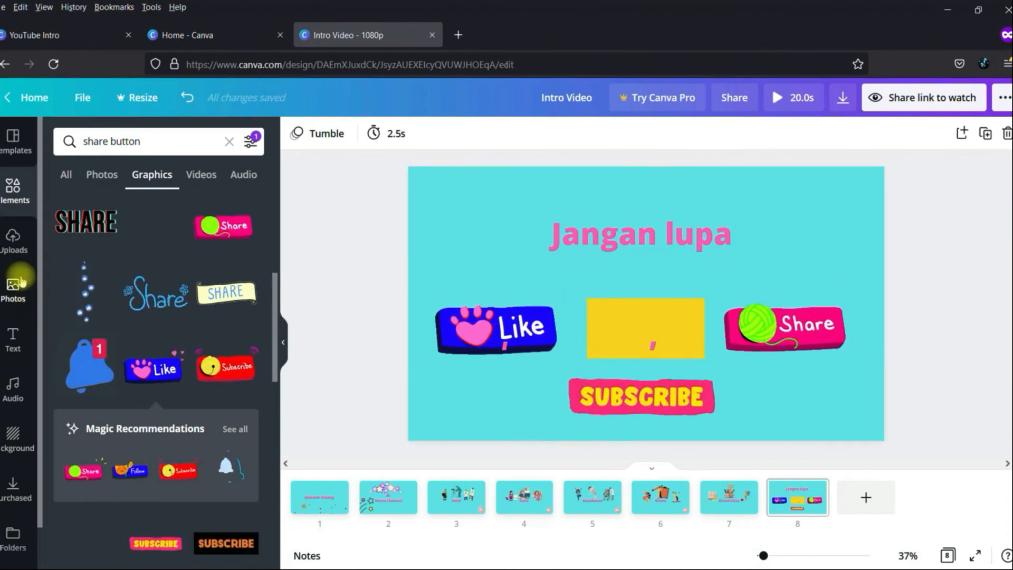
Add the free track "Happy Whistling Ukulele" as the video's music, play it back and lower the system volume
click(15, 393)
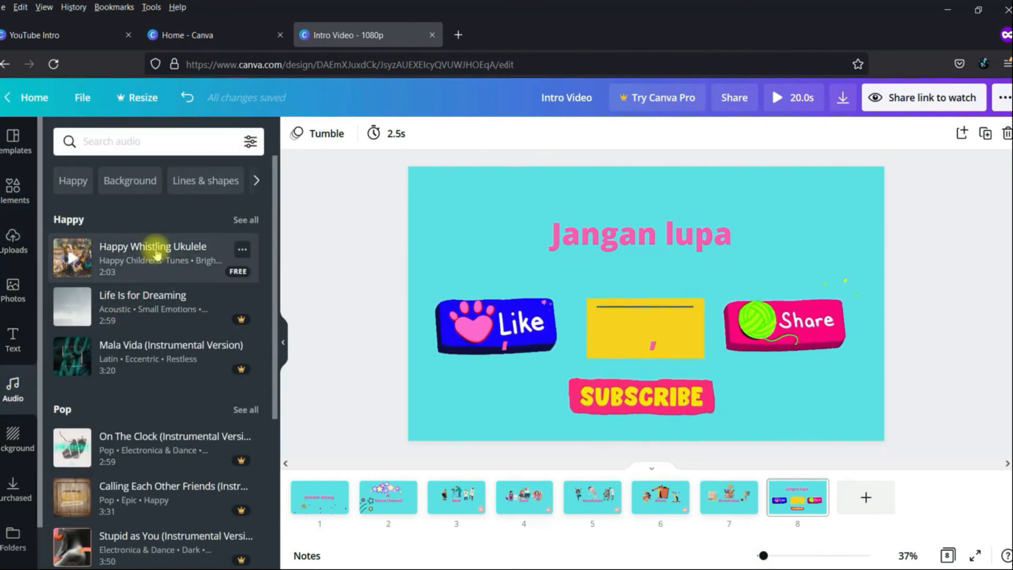
click(157, 254)
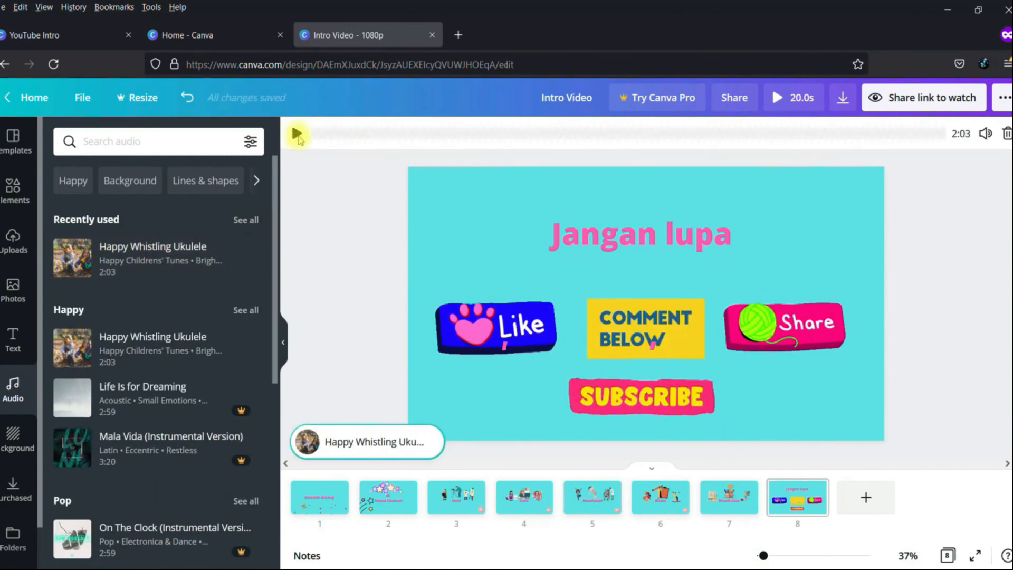
click(297, 136)
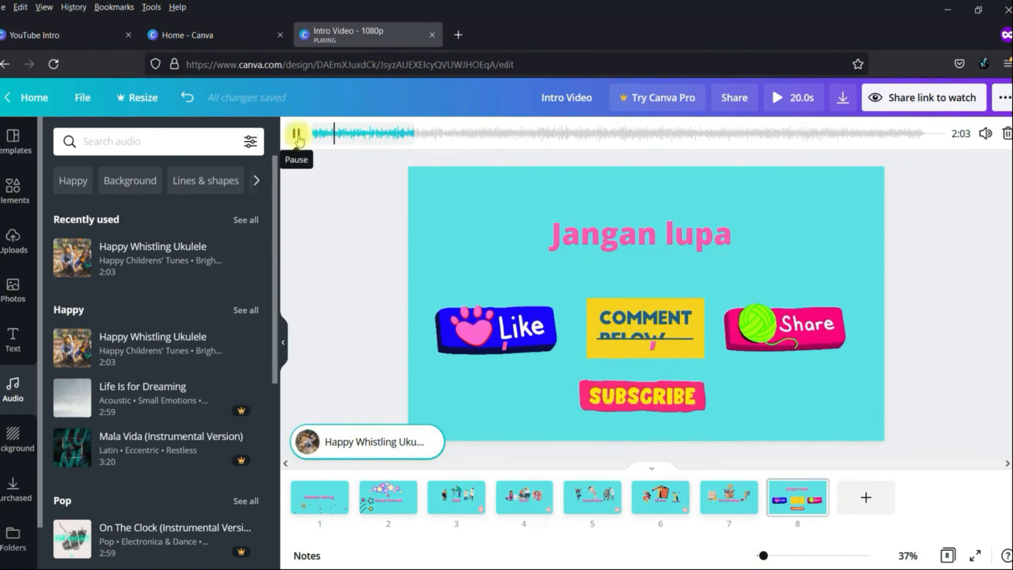
key(XF86AudioLowerVolume)
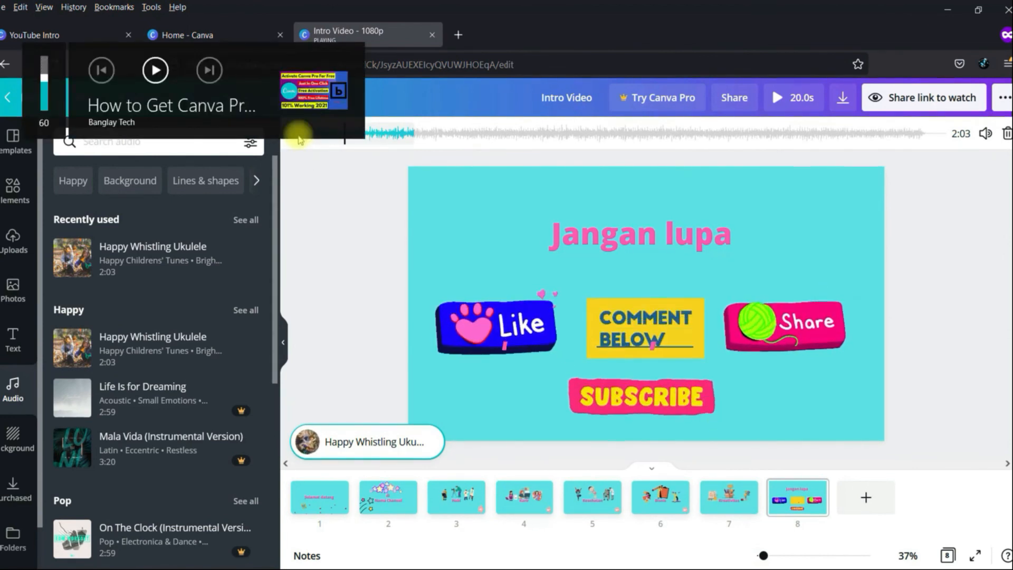
click(373, 262)
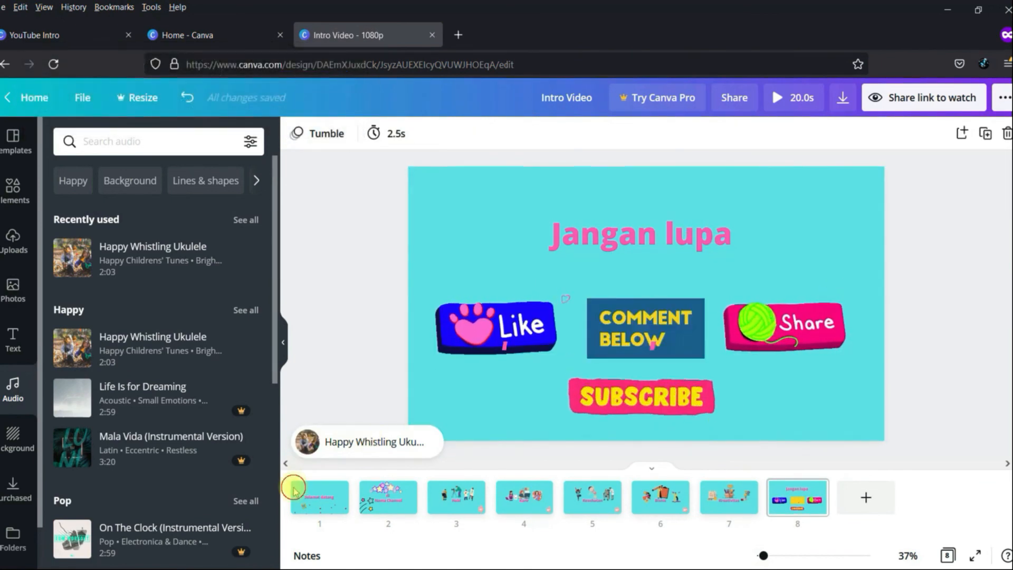
Preview the full video with its background music and close the preview
click(312, 491)
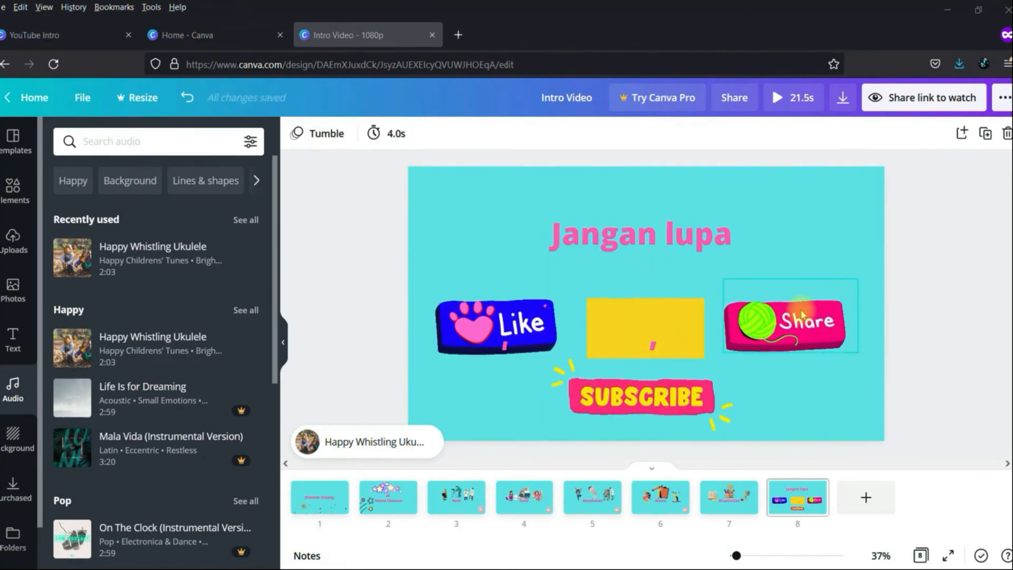
click(782, 98)
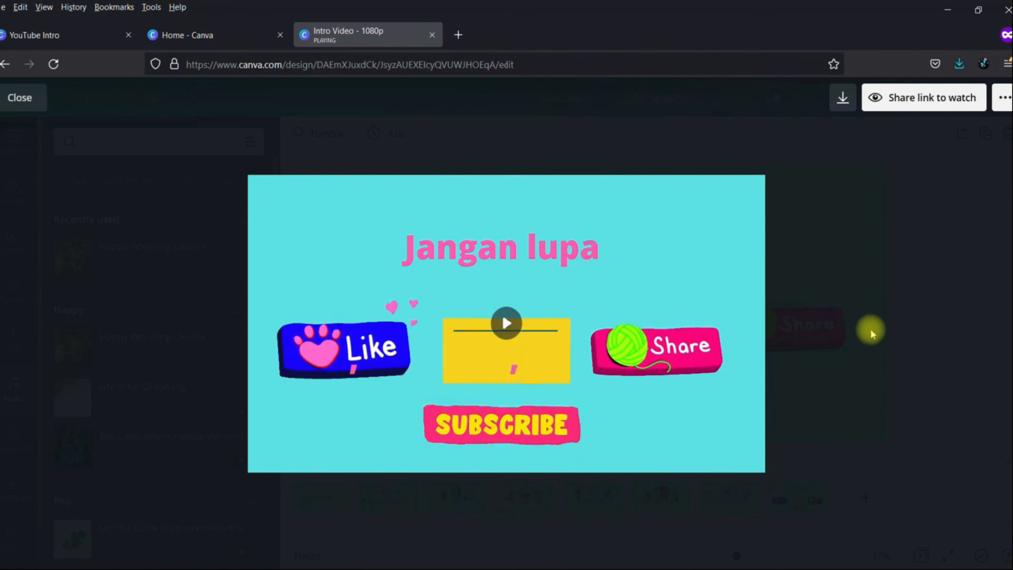
key(Escape)
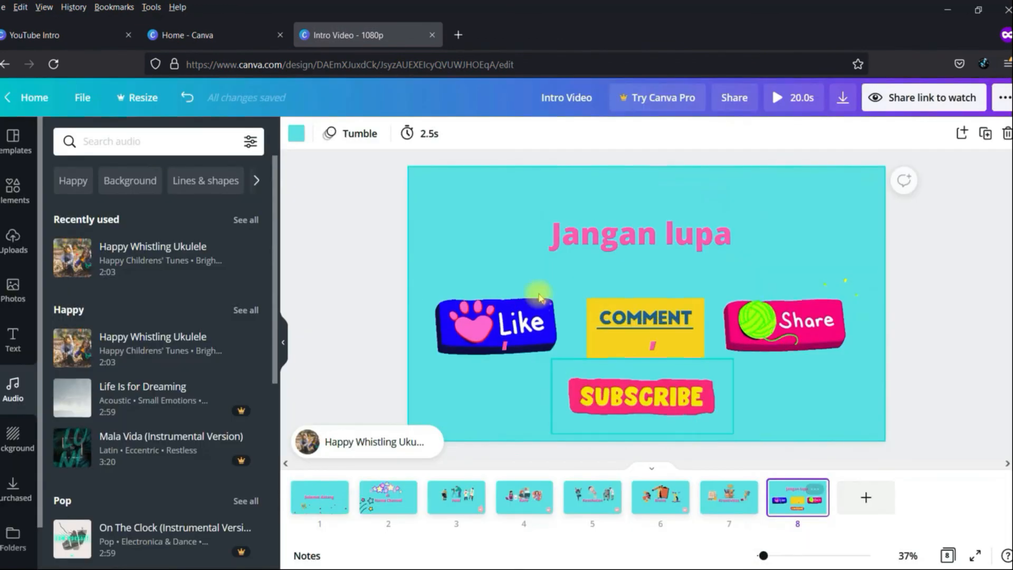
Set the duration of page 8 to 4.0 seconds
click(430, 133)
drag(471, 179, 477, 182)
click(381, 300)
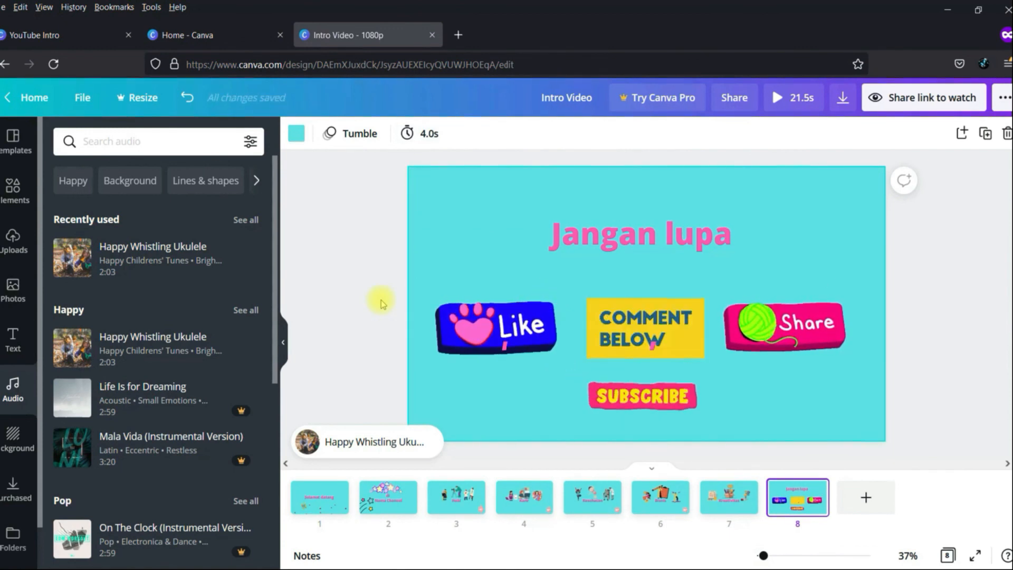
Download all 8 pages as an MP4 video with the download settings saved
click(999, 105)
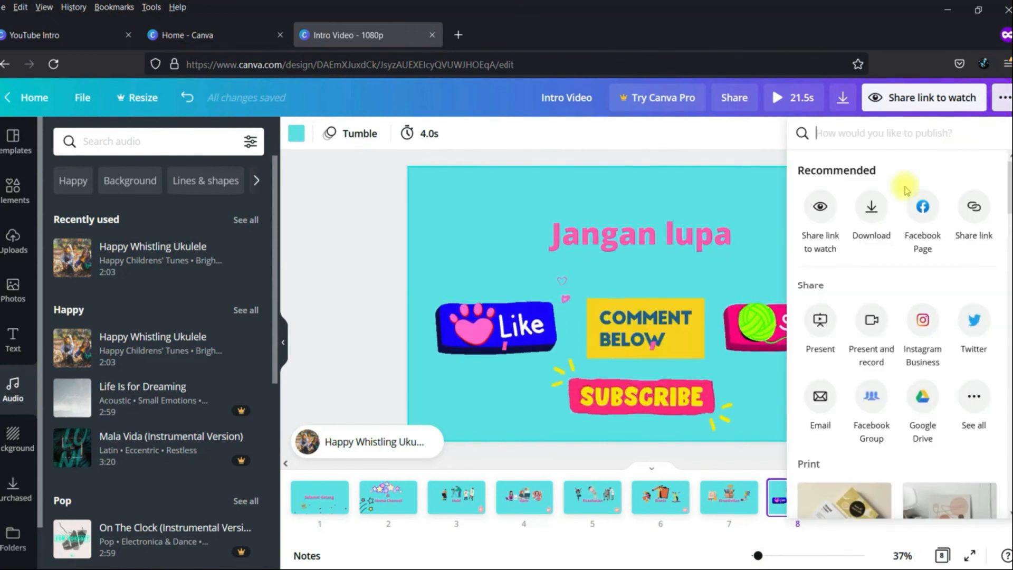
click(871, 216)
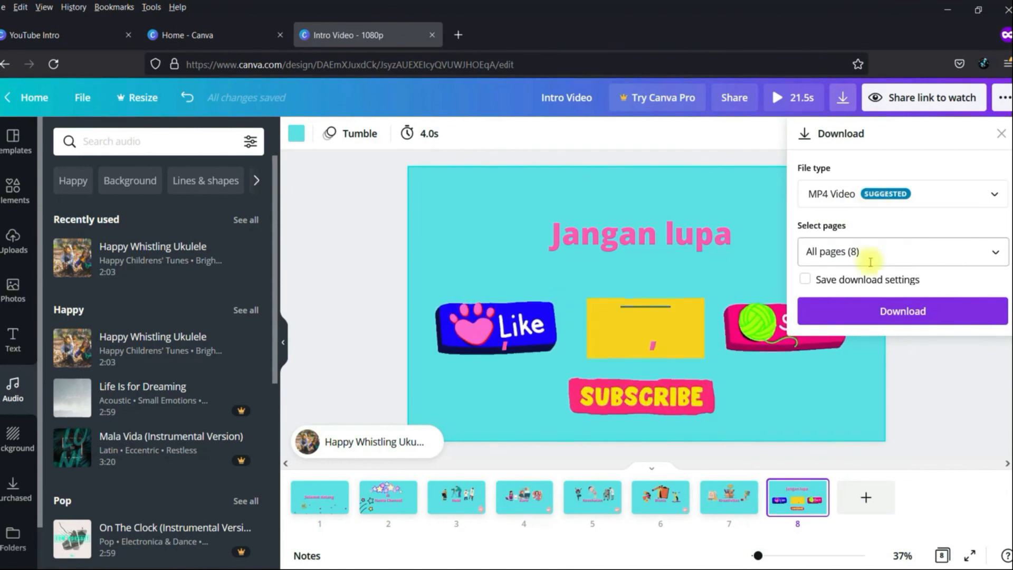
click(805, 282)
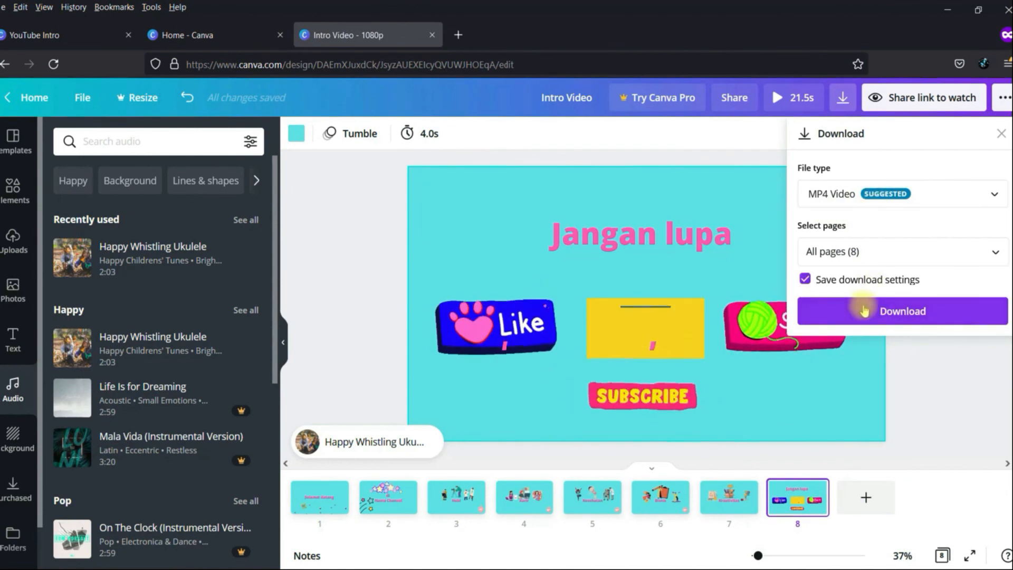
click(868, 311)
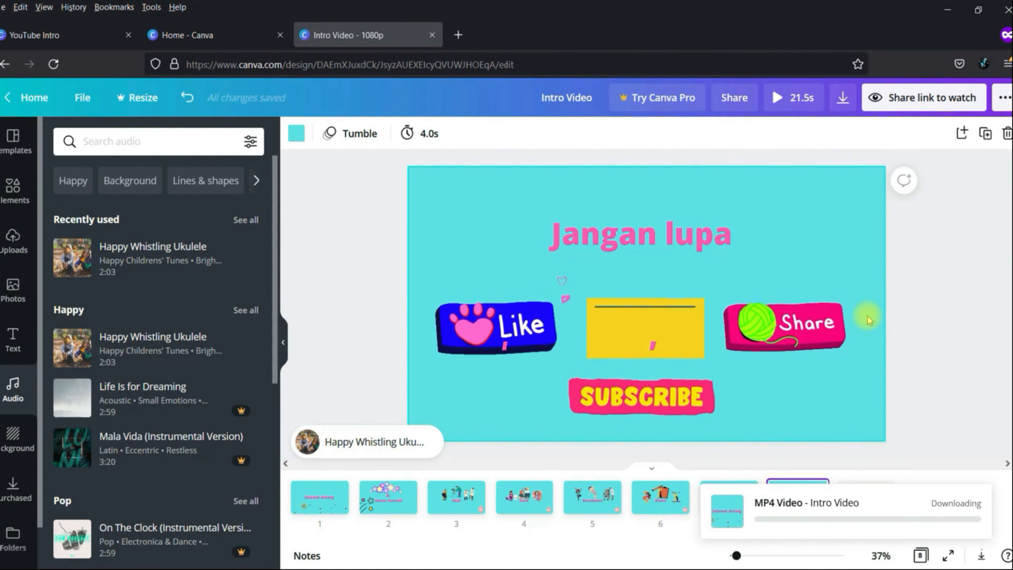